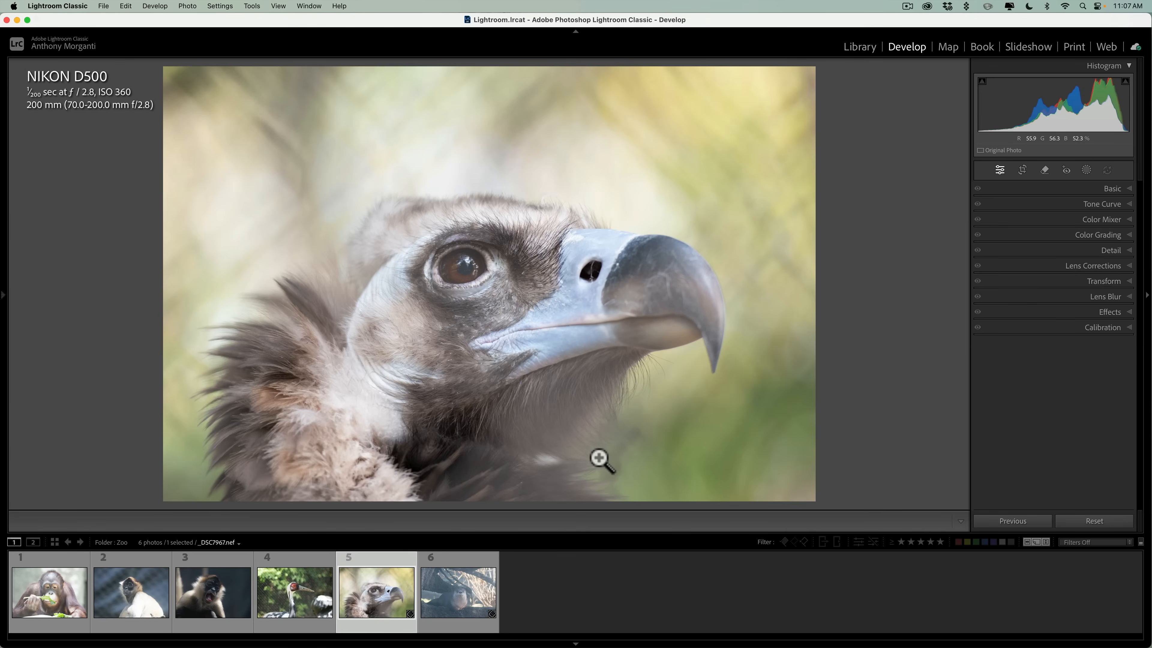
Look through the crane and two monkey photos in the Zoo folder and select the orangutan photo.
{"action": "left_click", "coordinate": [304, 586]}
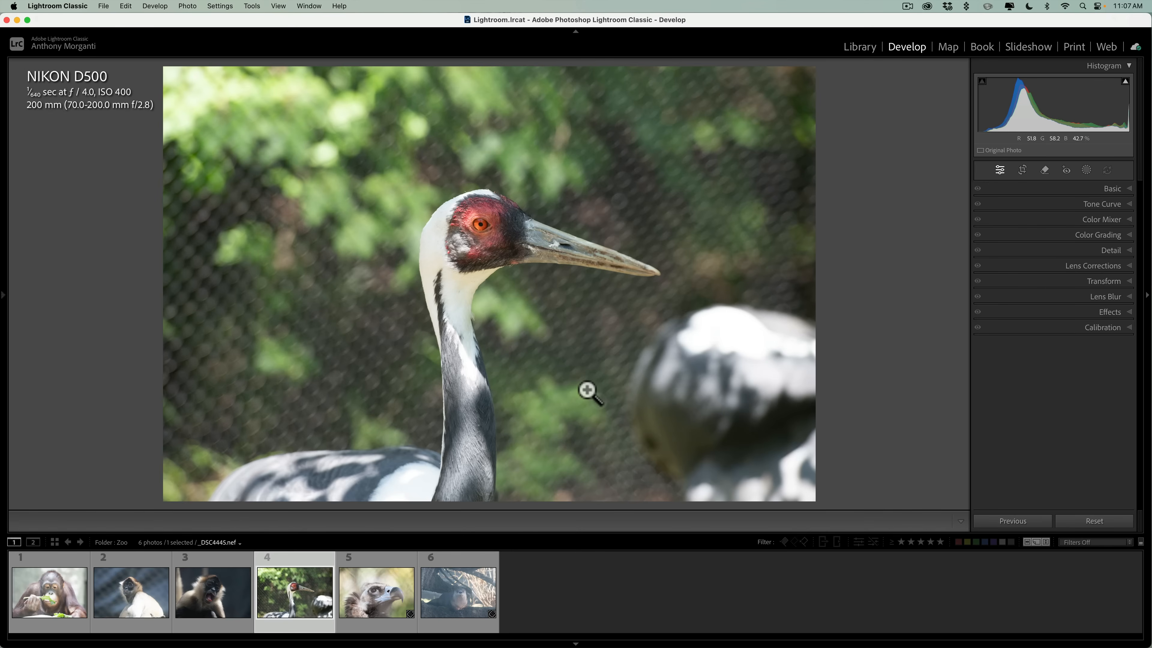
{"action": "left_click", "coordinate": [196, 599]}
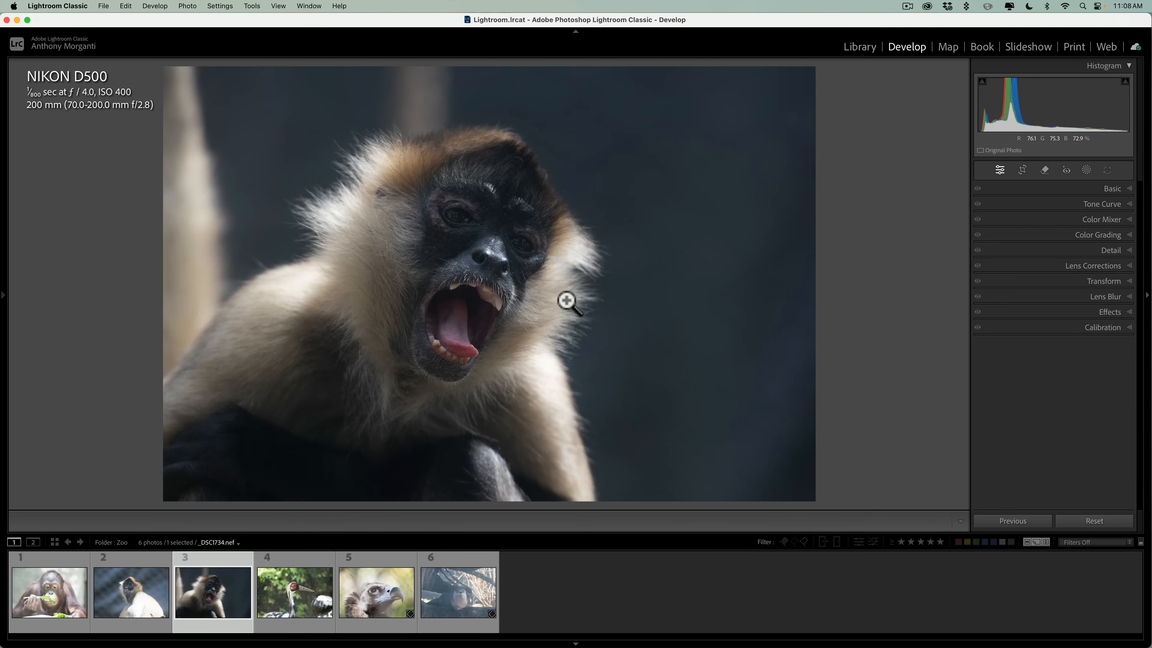
{"action": "left_click", "coordinate": [109, 591]}
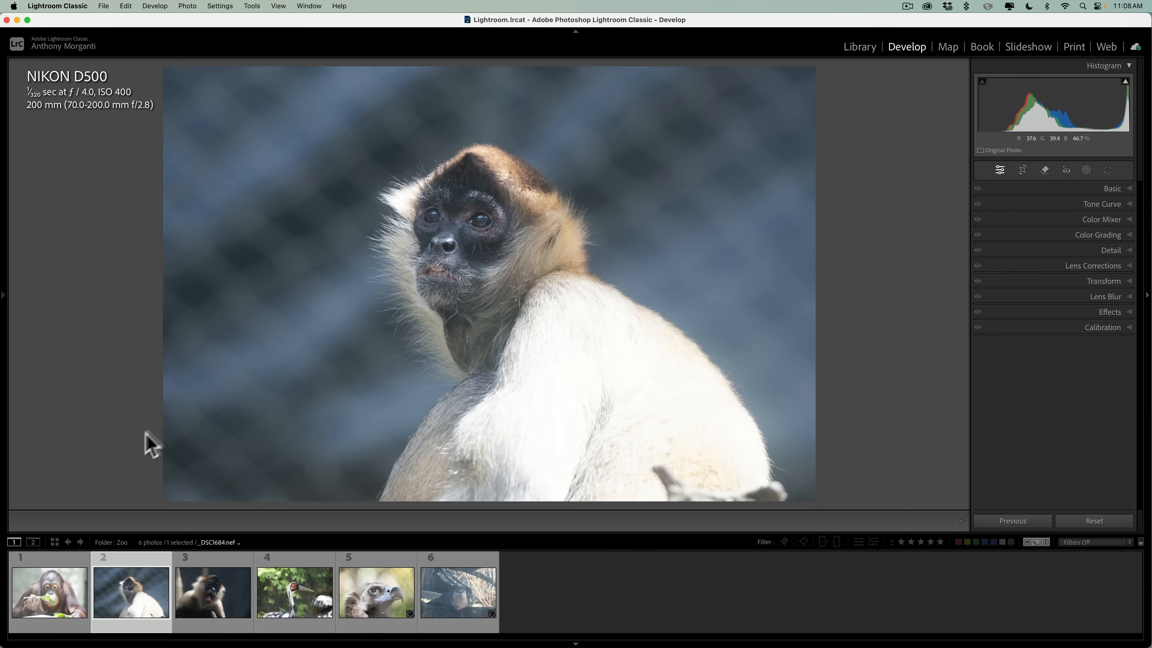
{"action": "left_click", "coordinate": [44, 597]}
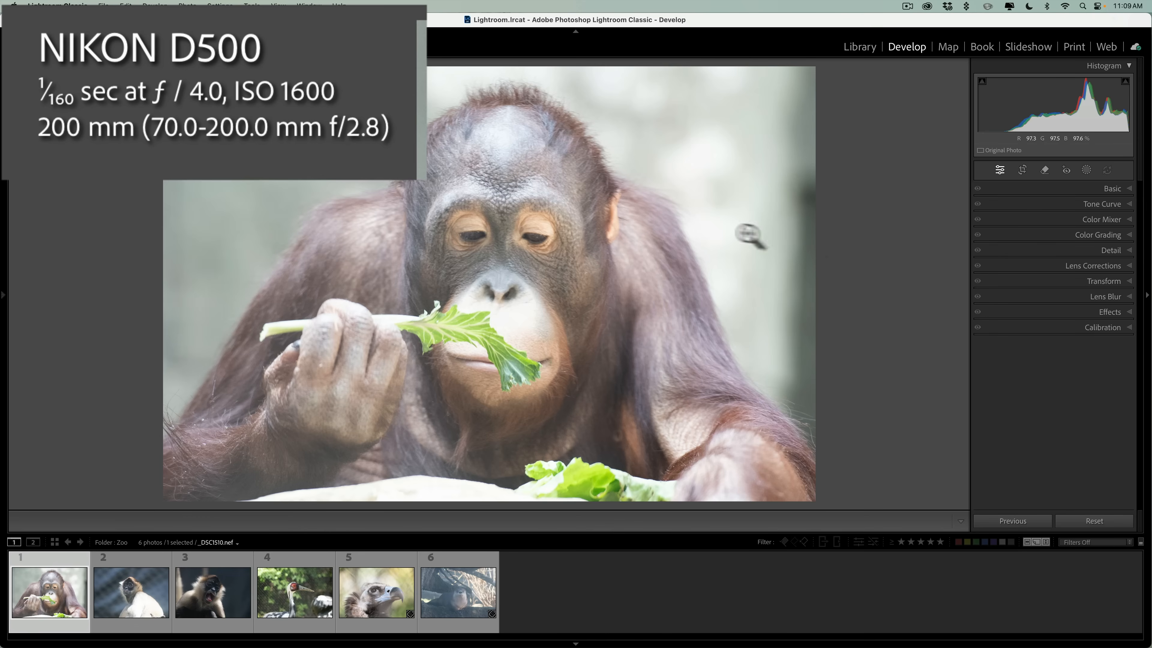
{"action": "left_click", "coordinate": [1102, 250]}
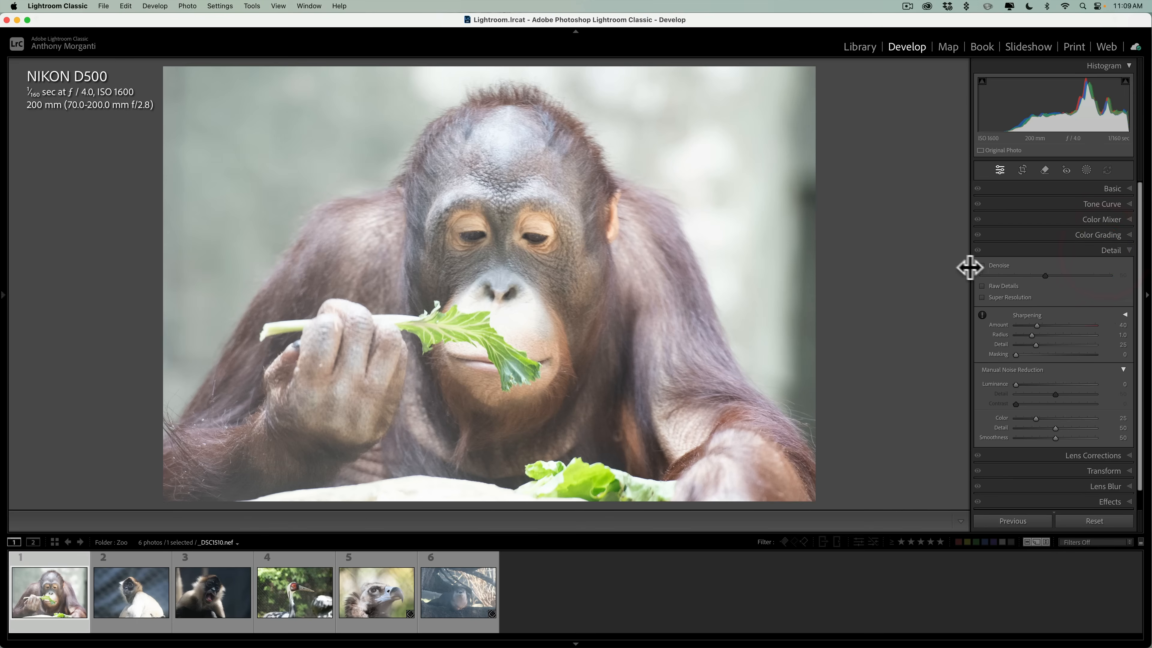
{"action": "left_click", "coordinate": [1108, 251]}
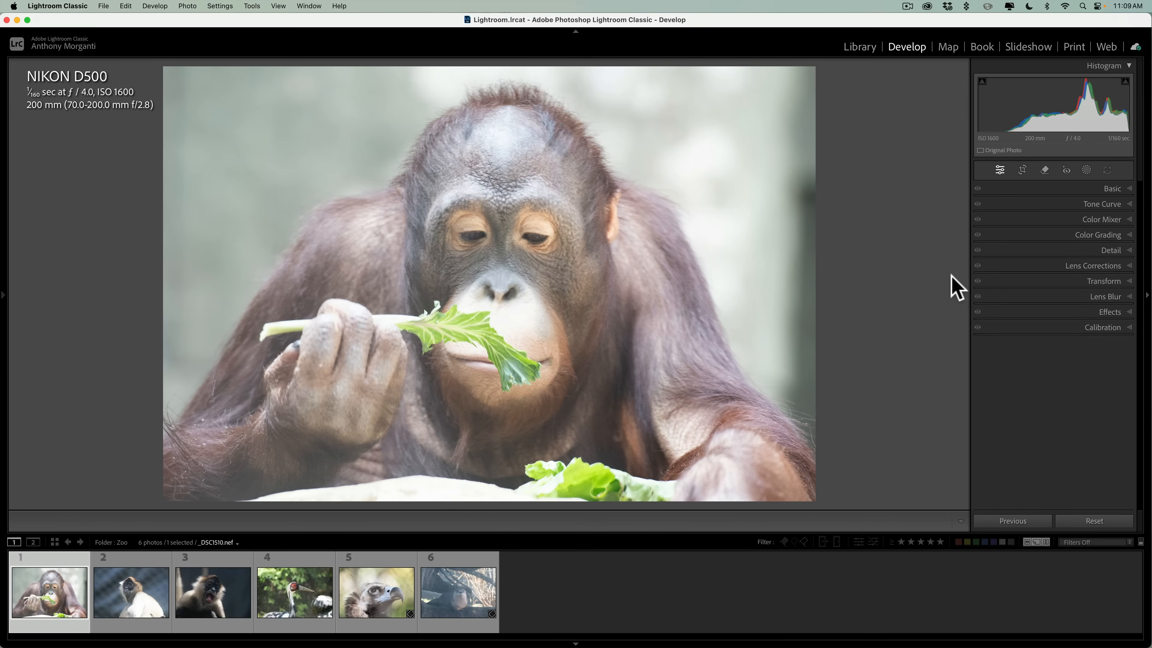
{"action": "left_click", "coordinate": [1108, 251]}
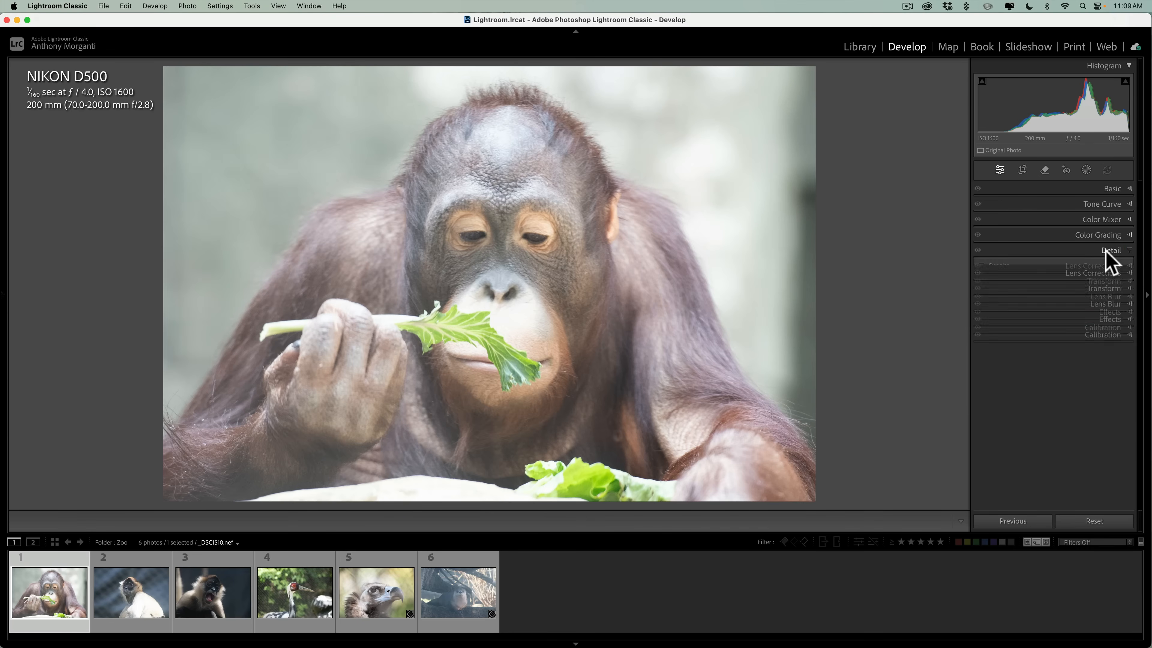
{"action": "left_click", "coordinate": [1121, 251]}
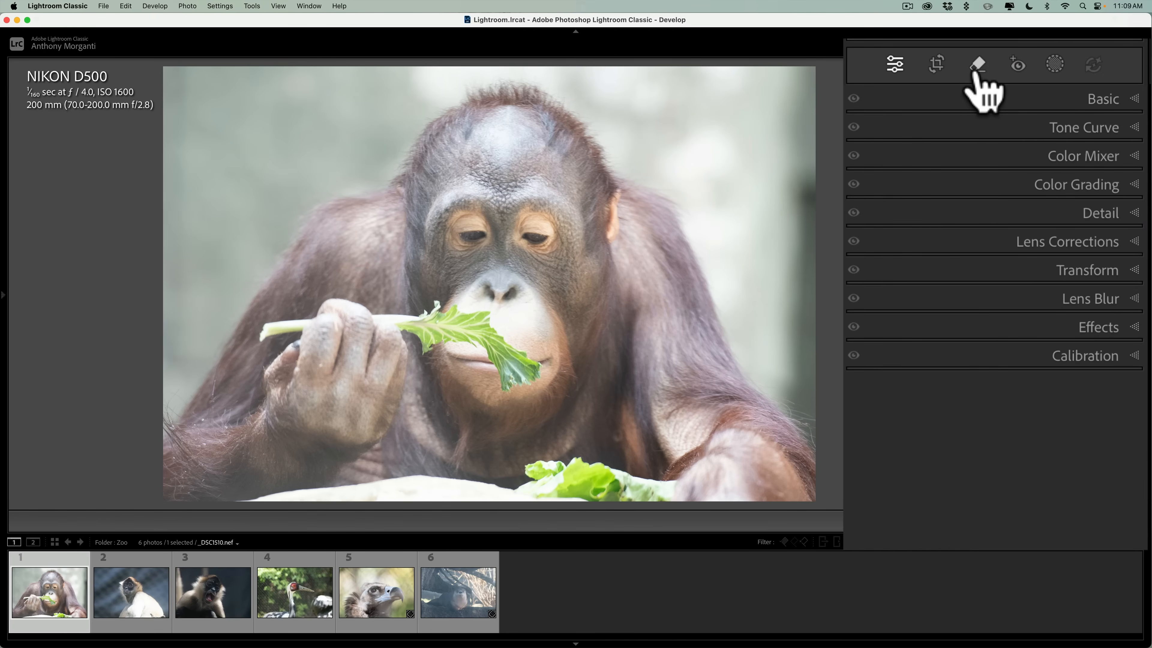
Apply the Reflections distraction removal to the orangutan photo, keeping its quality at Preview.
{"action": "left_click", "coordinate": [1044, 171]}
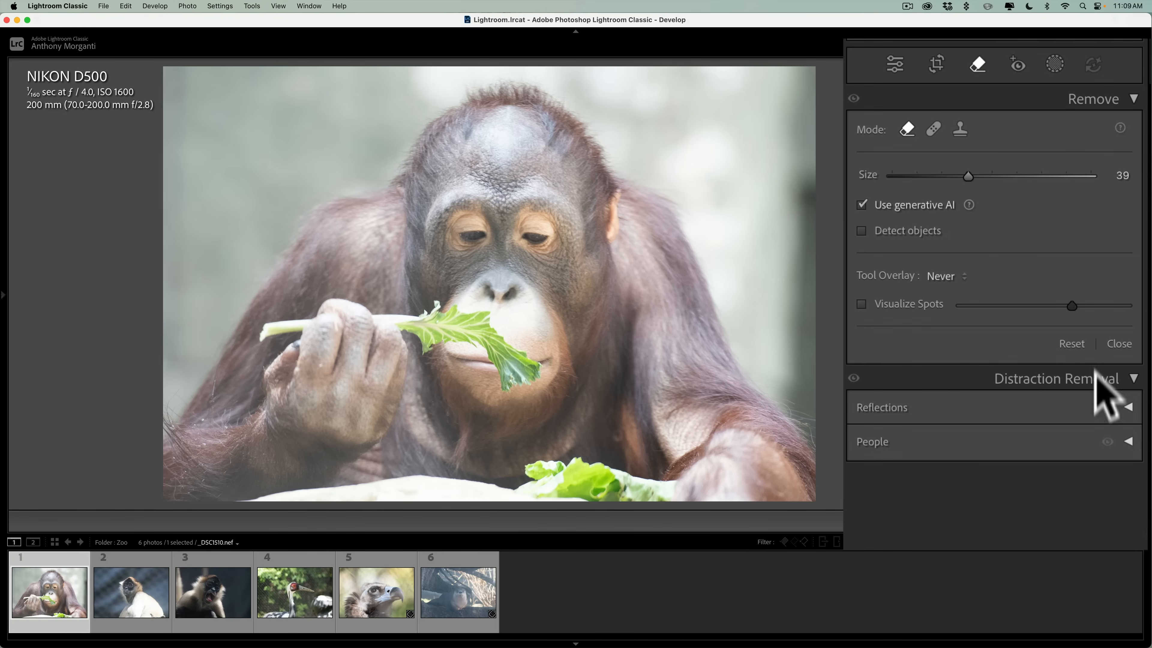
{"action": "left_click", "coordinate": [1128, 406]}
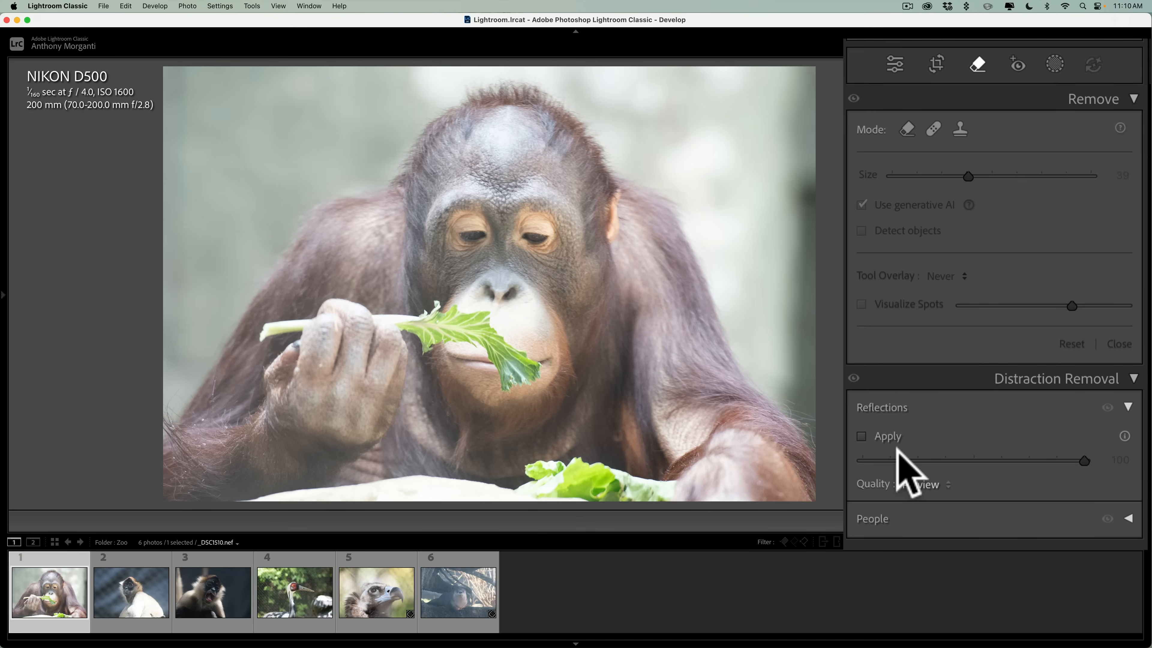
{"action": "left_click", "coordinate": [909, 482]}
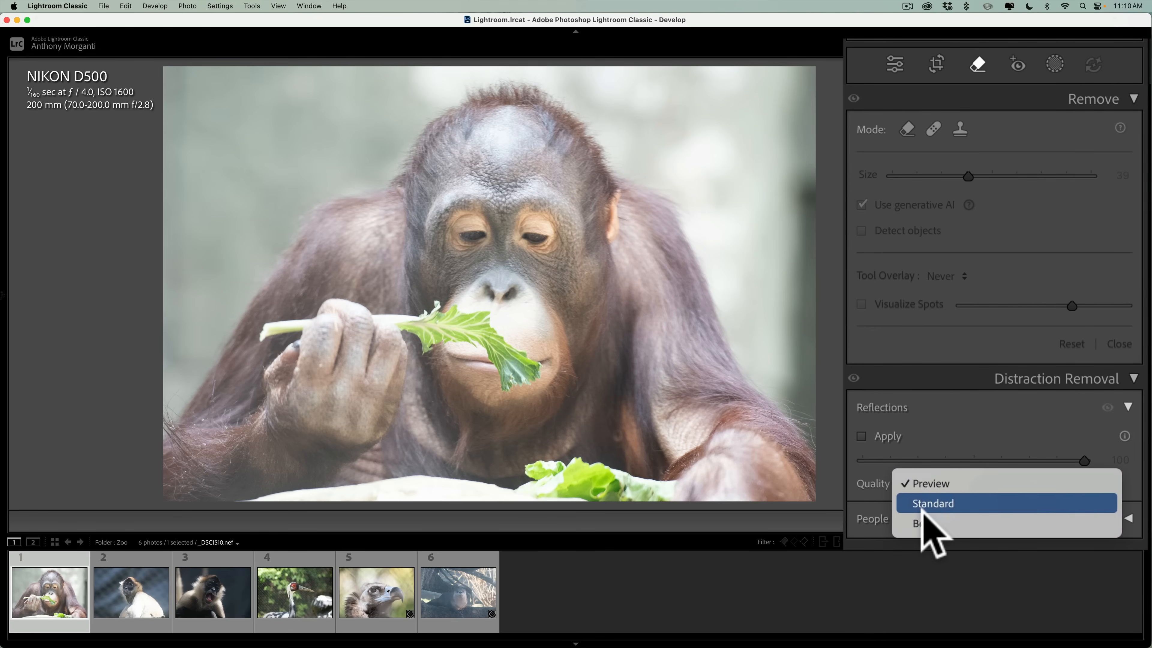
{"action": "left_click", "coordinate": [905, 439]}
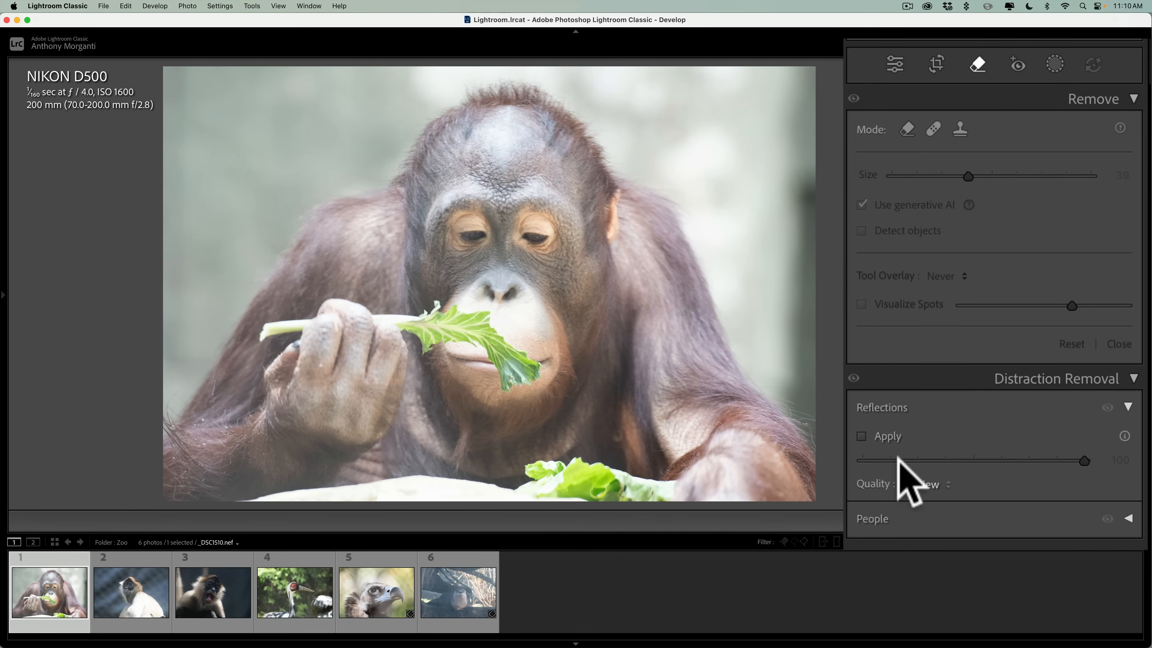
{"action": "left_click", "coordinate": [923, 477]}
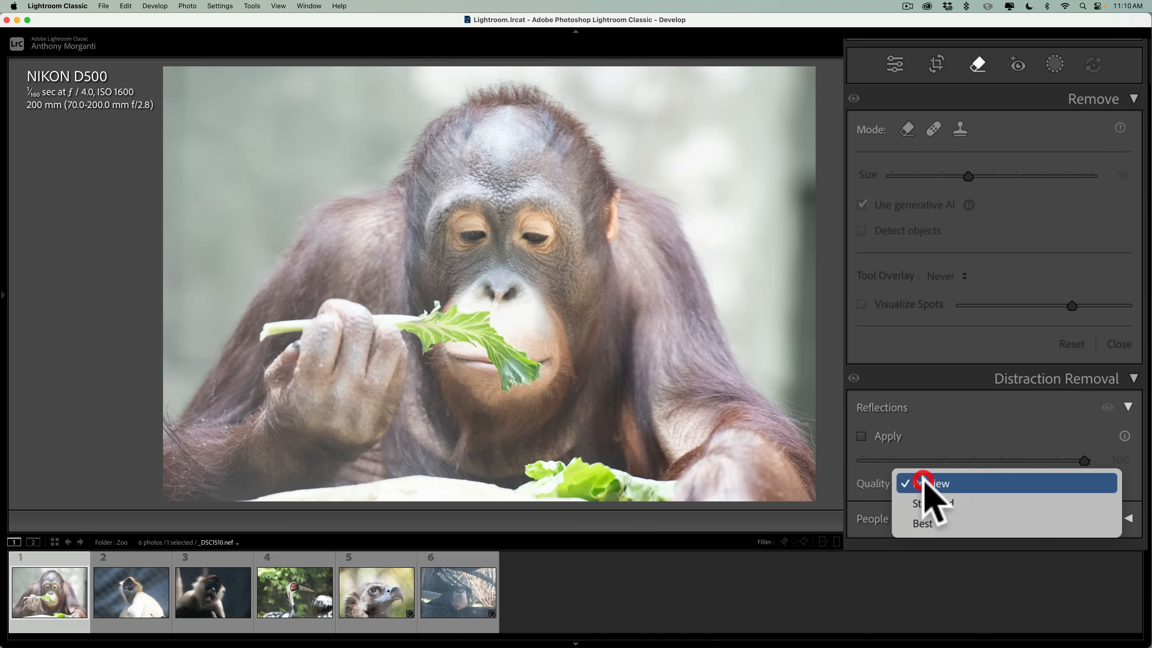
{"action": "left_click", "coordinate": [923, 477]}
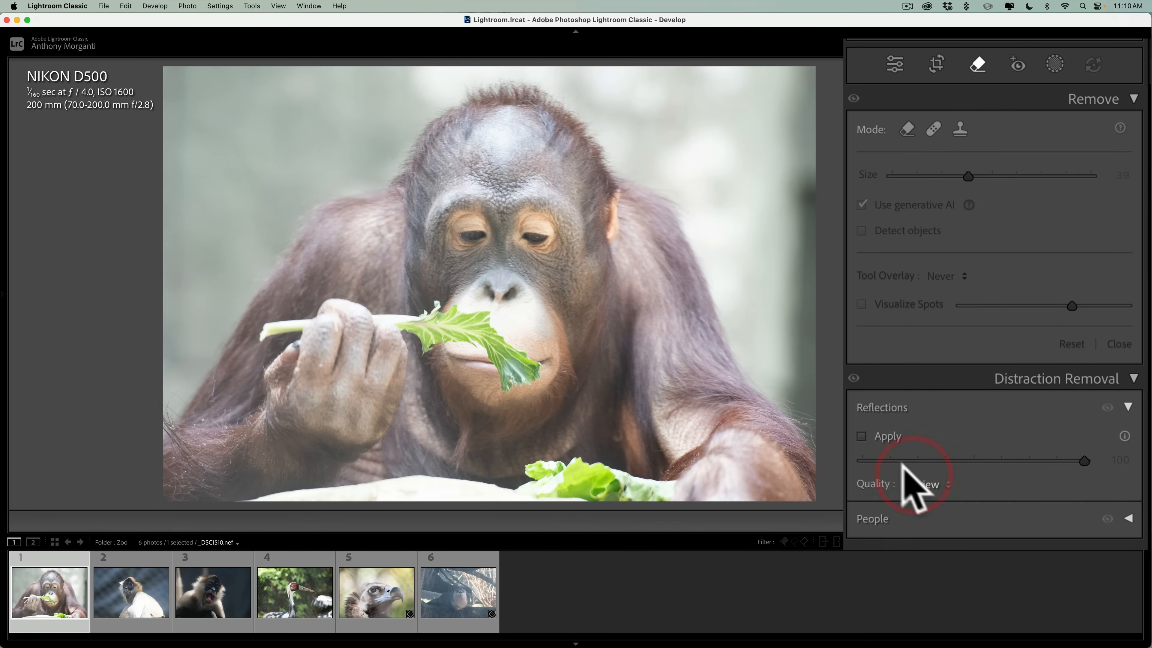
{"action": "left_click", "coordinate": [862, 436]}
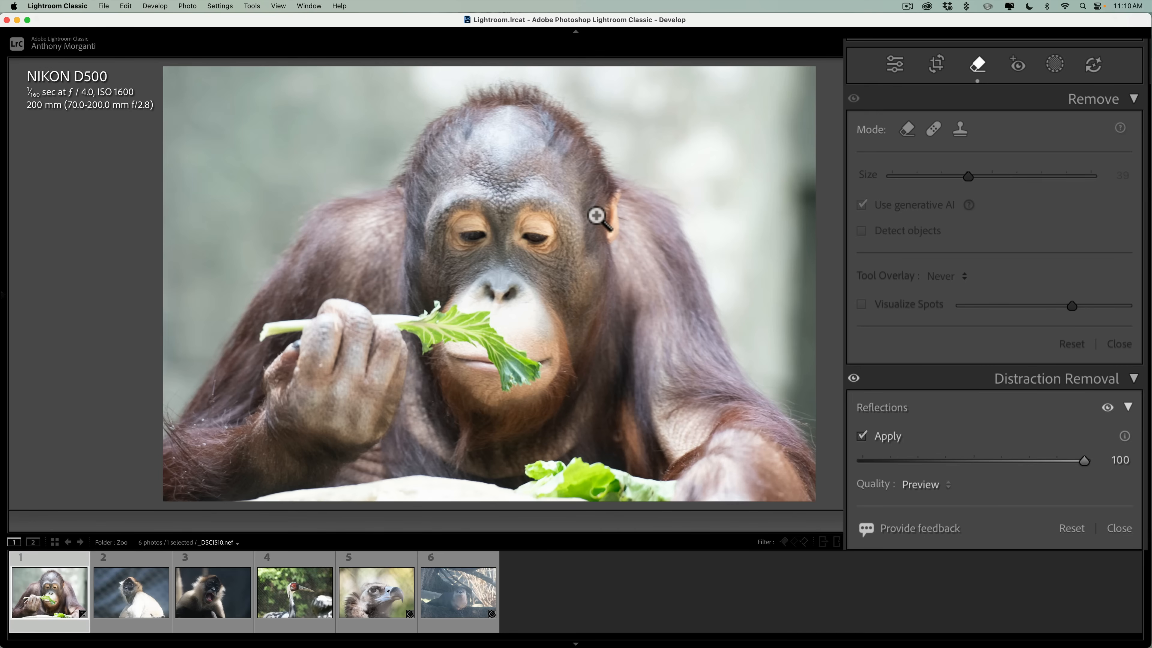
{"action": "left_click", "coordinate": [915, 482]}
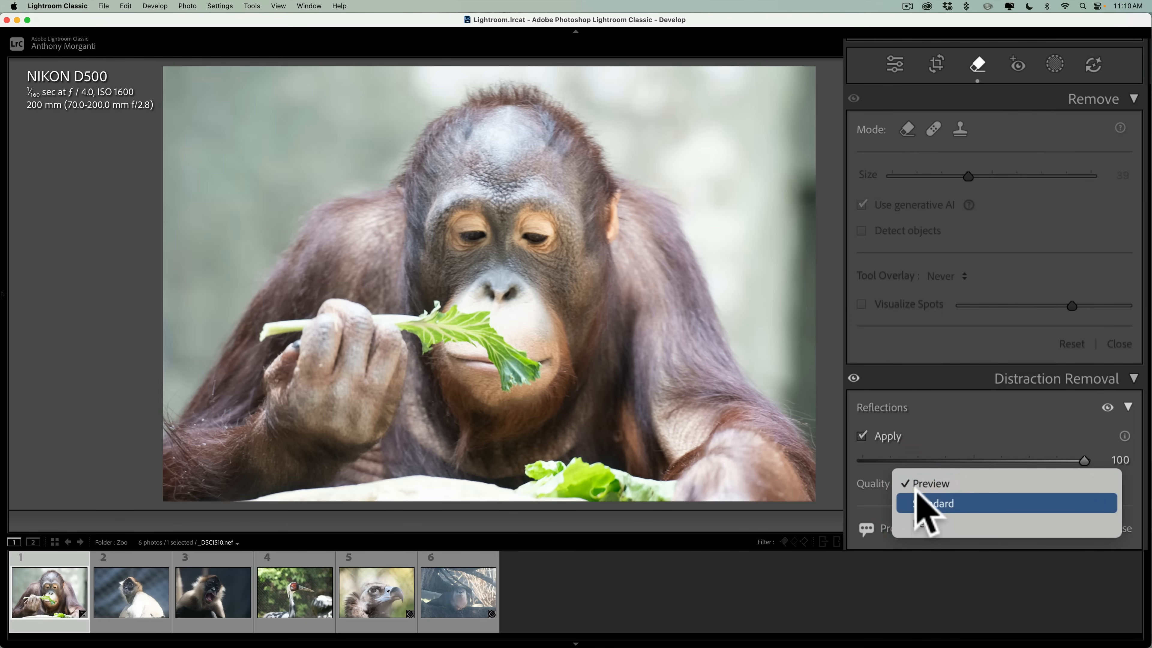
{"action": "left_click", "coordinate": [925, 483]}
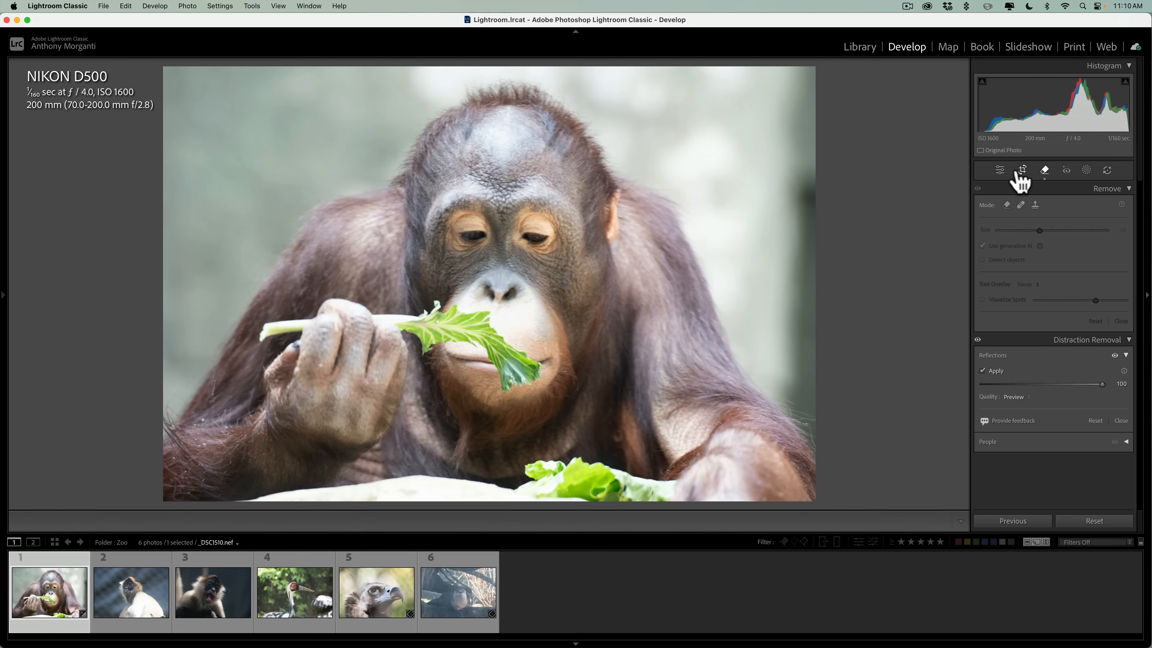
In the photo's basic tone adjustments, set Highlights to -96 and Shadows to +43.
{"action": "left_click", "coordinate": [1000, 172]}
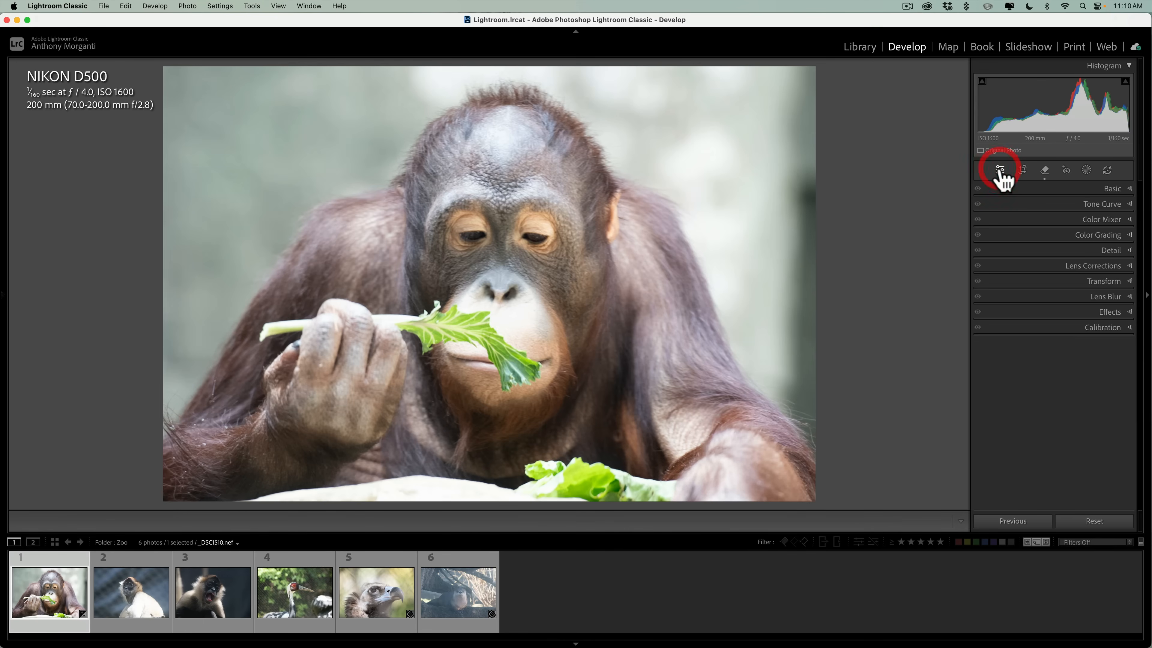
{"action": "left_click", "coordinate": [1101, 189]}
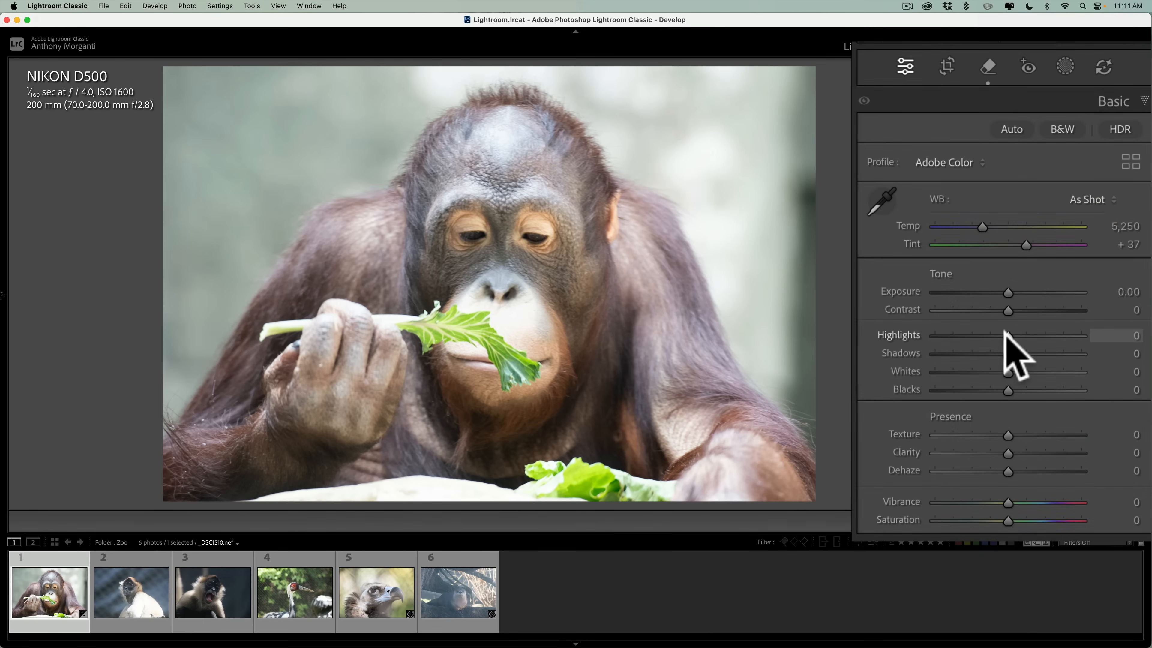
{"action": "left_click_drag", "start_coordinate": [1052, 315], "coordinate": [1015, 315]}
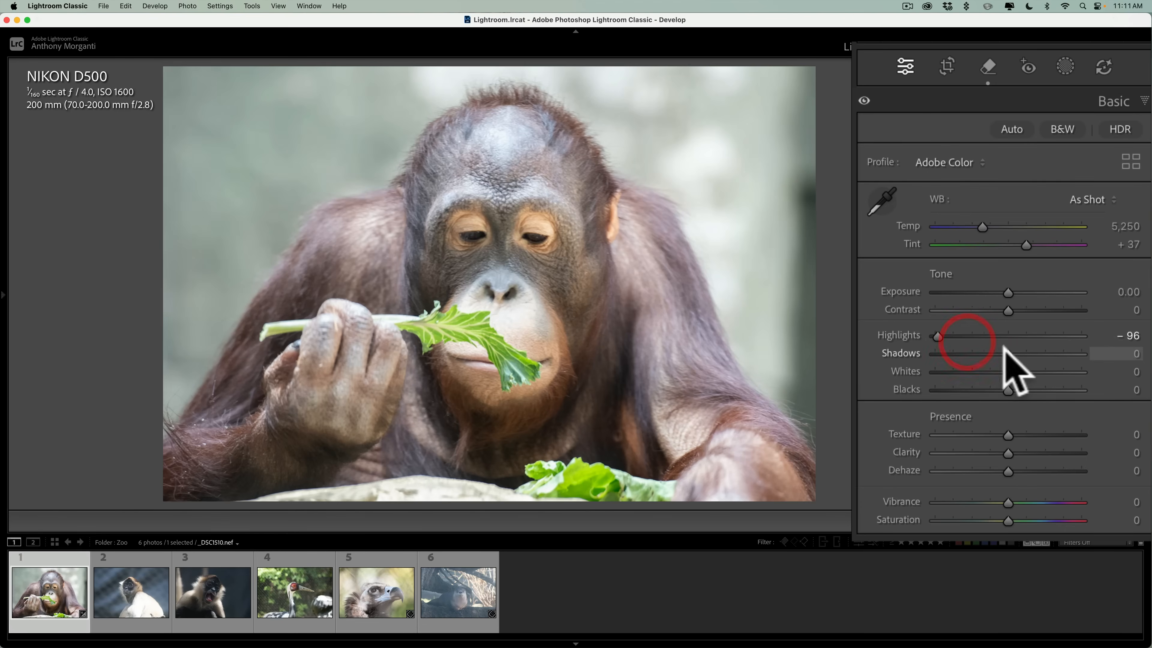
{"action": "left_click_drag", "start_coordinate": [1006, 354], "coordinate": [1038, 354]}
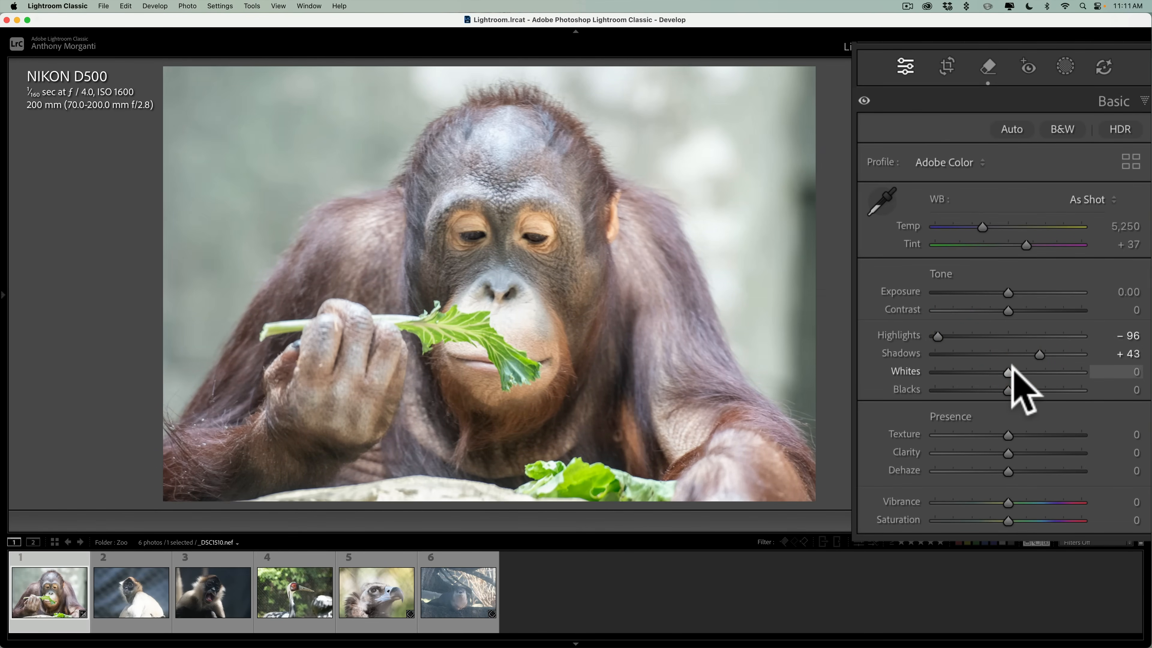
Set Whites to +10 and Blacks to -63, using the clipping preview for each.
{"action": "key", "text": "alt"}
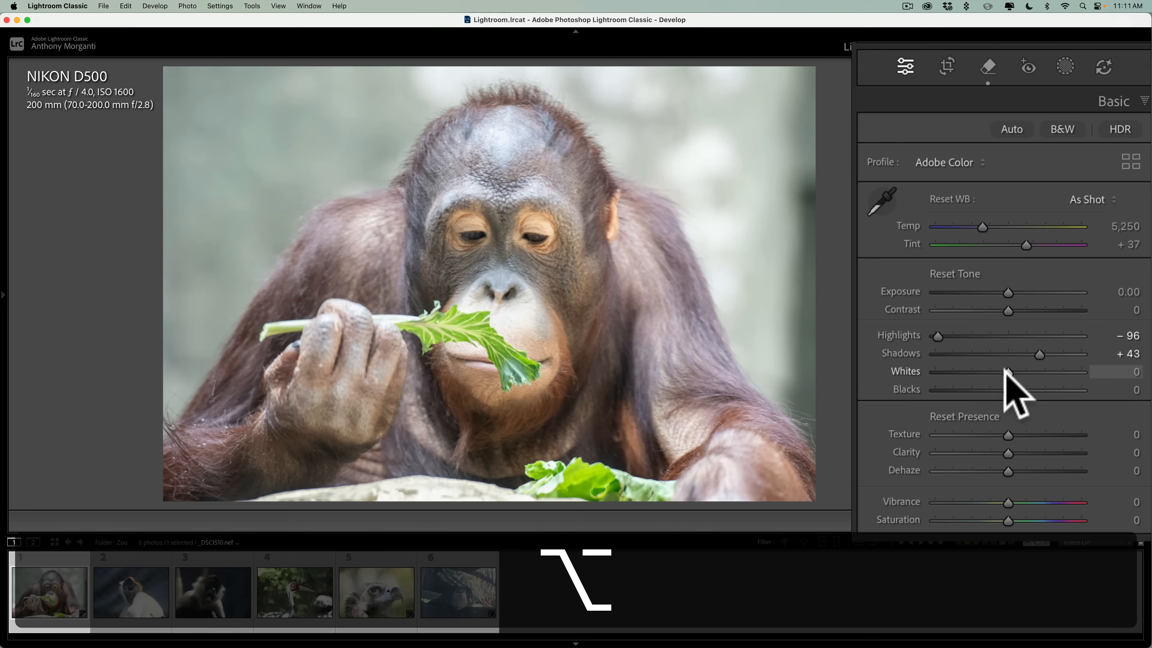
{"action": "left_click_drag", "start_coordinate": [1006, 369], "coordinate": [1006, 368]}
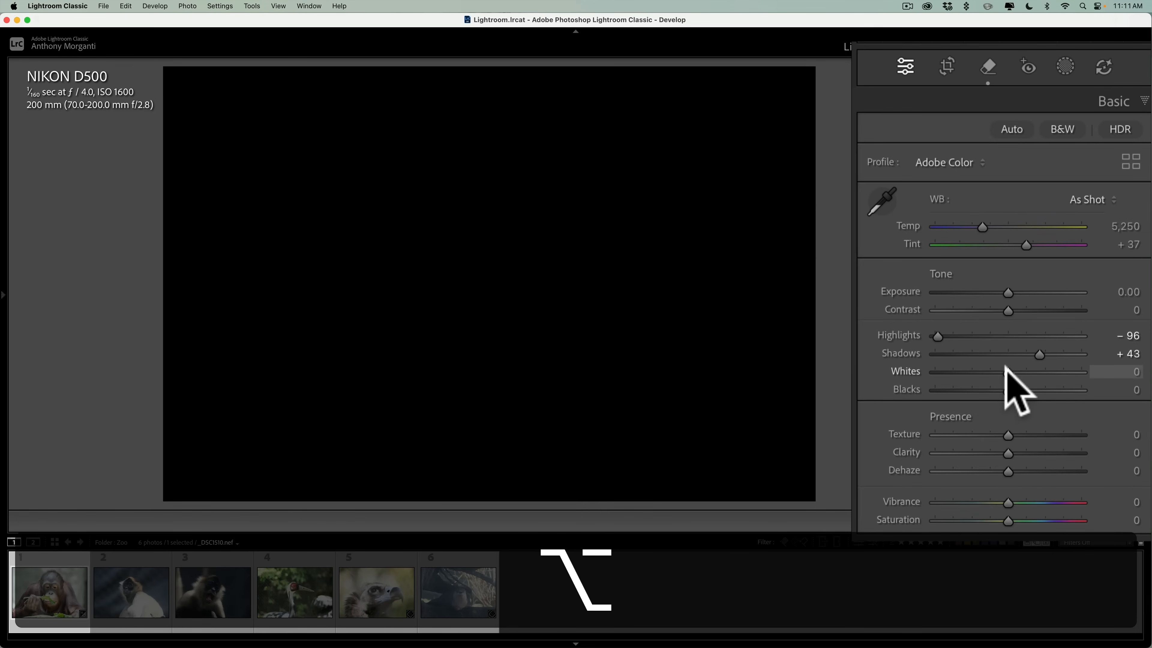
{"action": "mouse_move", "coordinate": [1004, 368]}
{"action": "left_mouse_down"}
{"action": "mouse_move", "coordinate": [1040, 372]}
{"action": "mouse_move", "coordinate": [1015, 373]}
{"action": "left_mouse_up"}
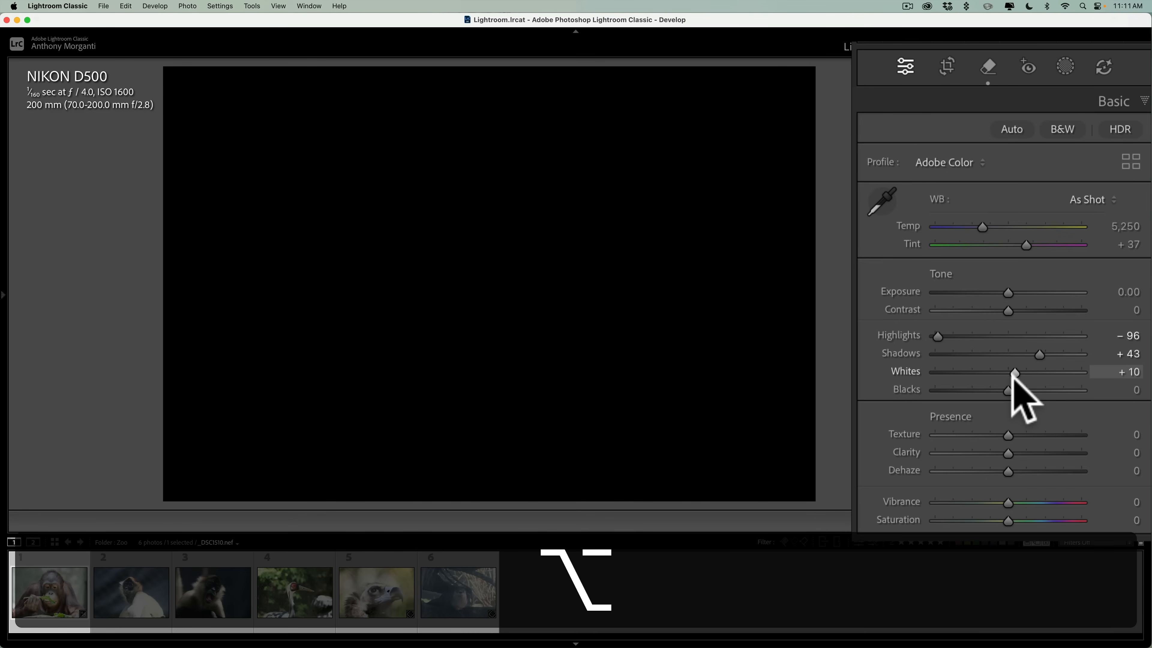
{"action": "left_click_drag", "start_coordinate": [1015, 377], "coordinate": [1015, 378]}
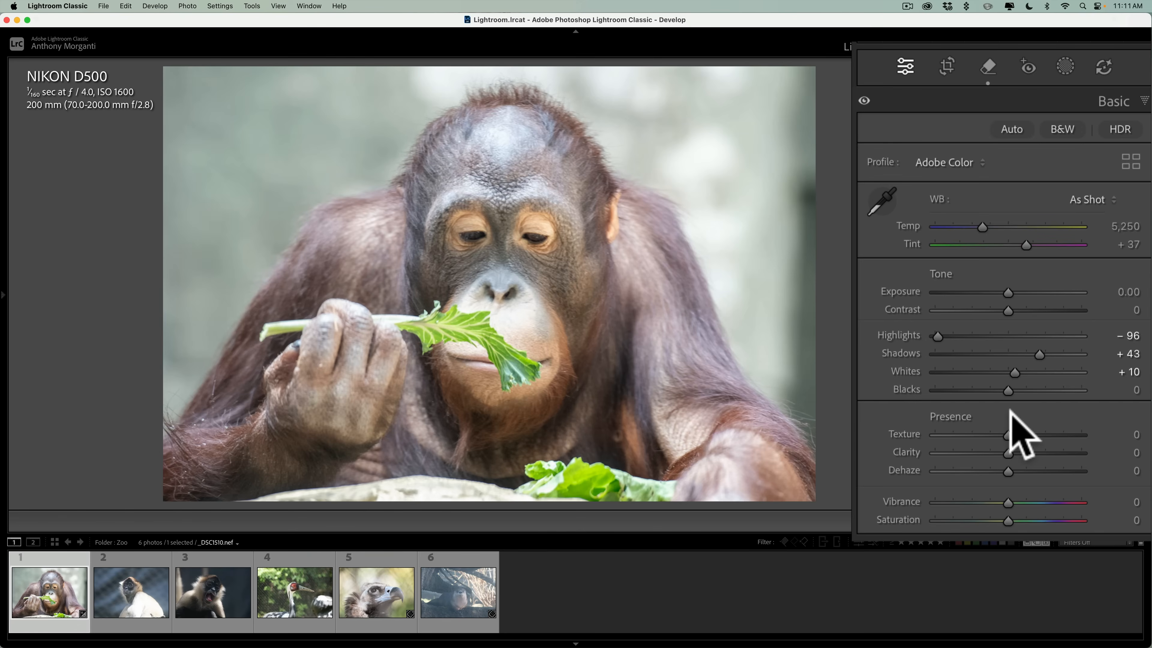
{"action": "key", "text": "alt"}
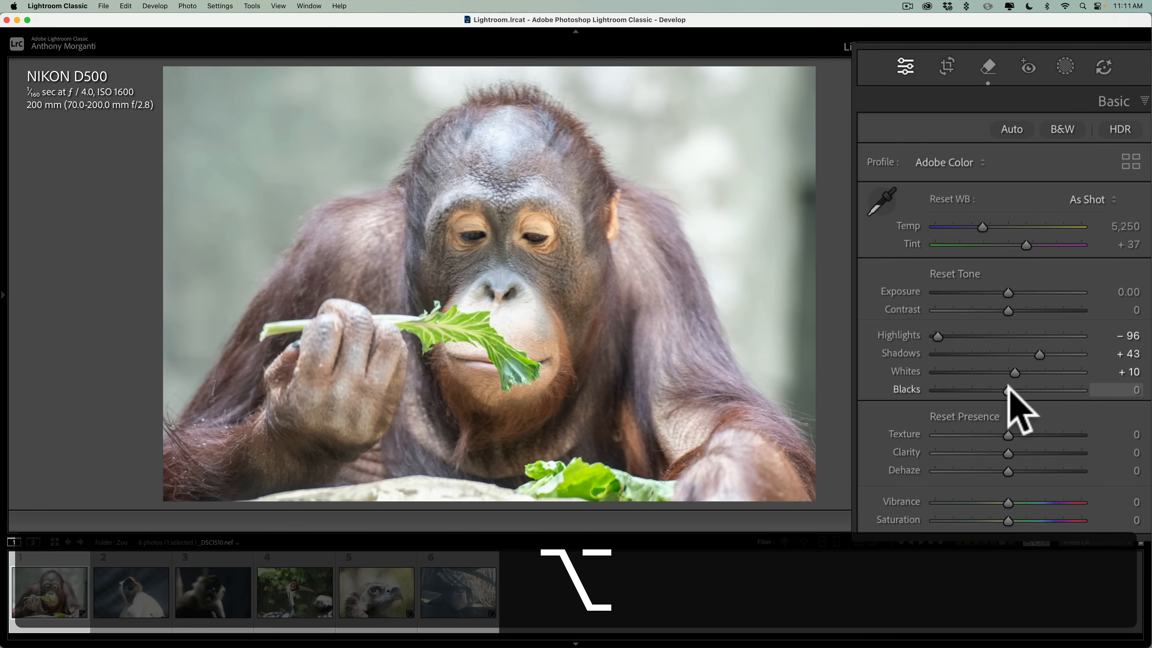
{"action": "left_click", "coordinate": [1007, 390], "text": "alt"}
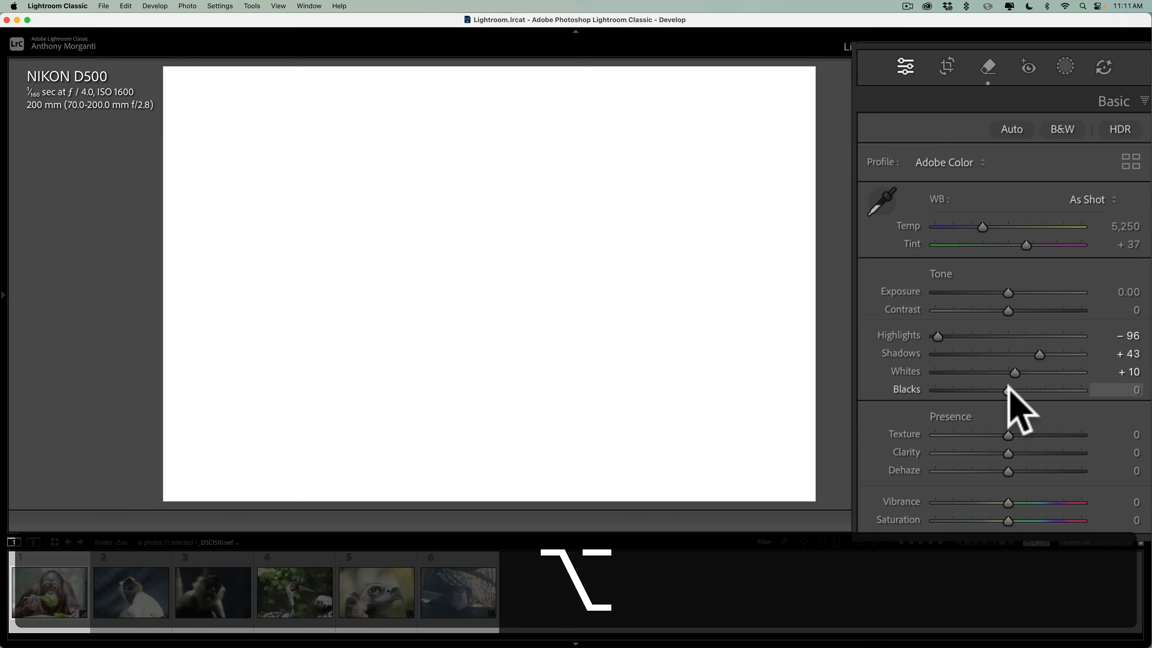
{"action": "left_click_drag", "start_coordinate": [1008, 388], "coordinate": [961, 390]}
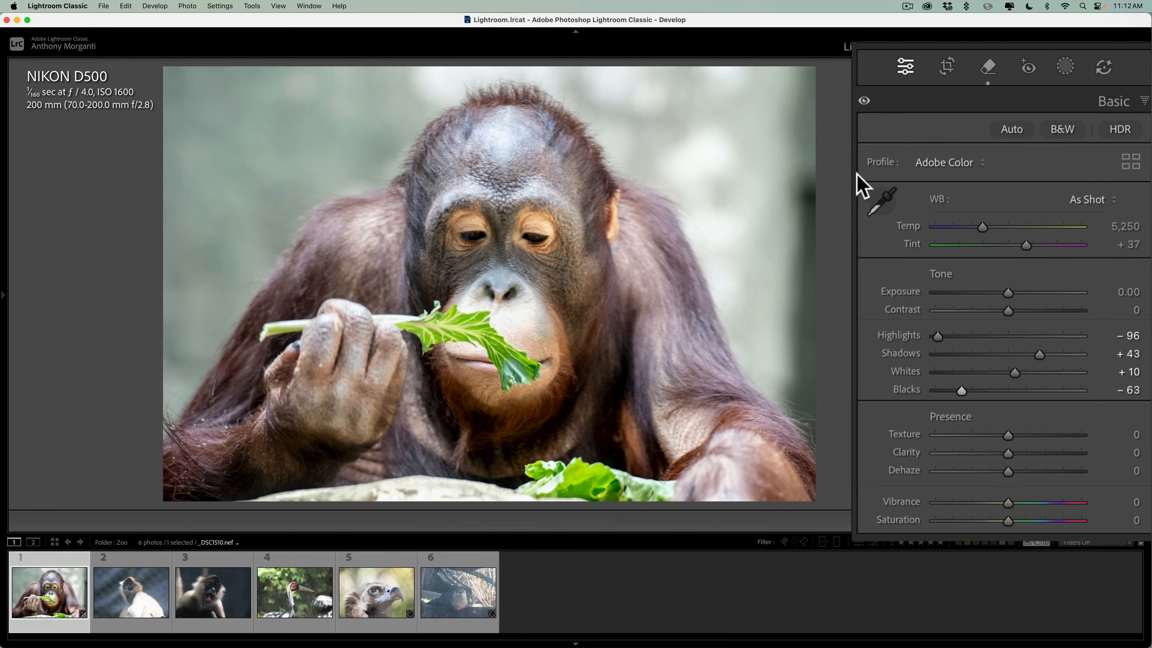
Add a background mask and brush-subtract the lettuce and pale rock along the photo's lower edge from it.
{"action": "left_click", "coordinate": [1072, 59]}
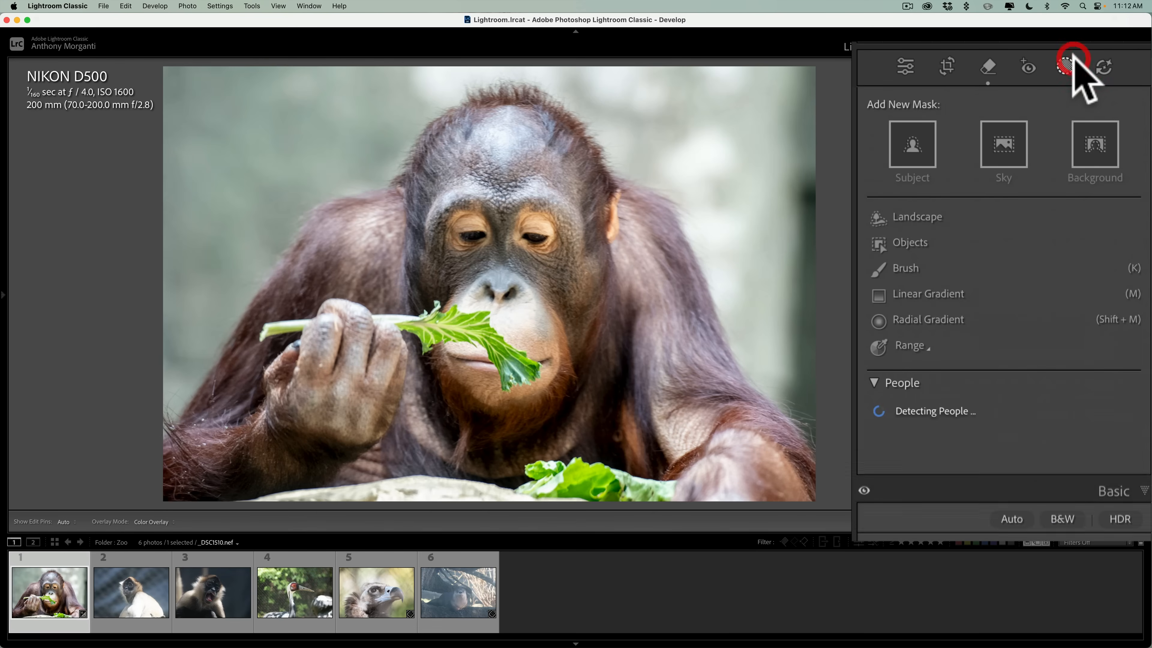
{"action": "left_click", "coordinate": [1083, 136]}
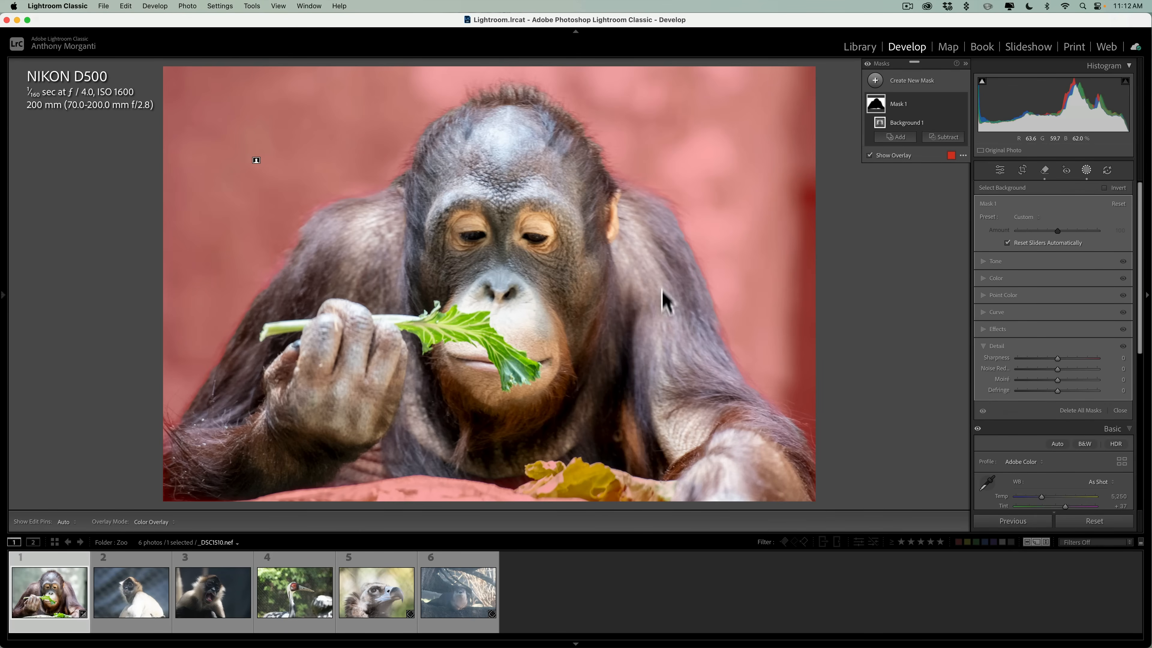
{"action": "left_click", "coordinate": [875, 125]}
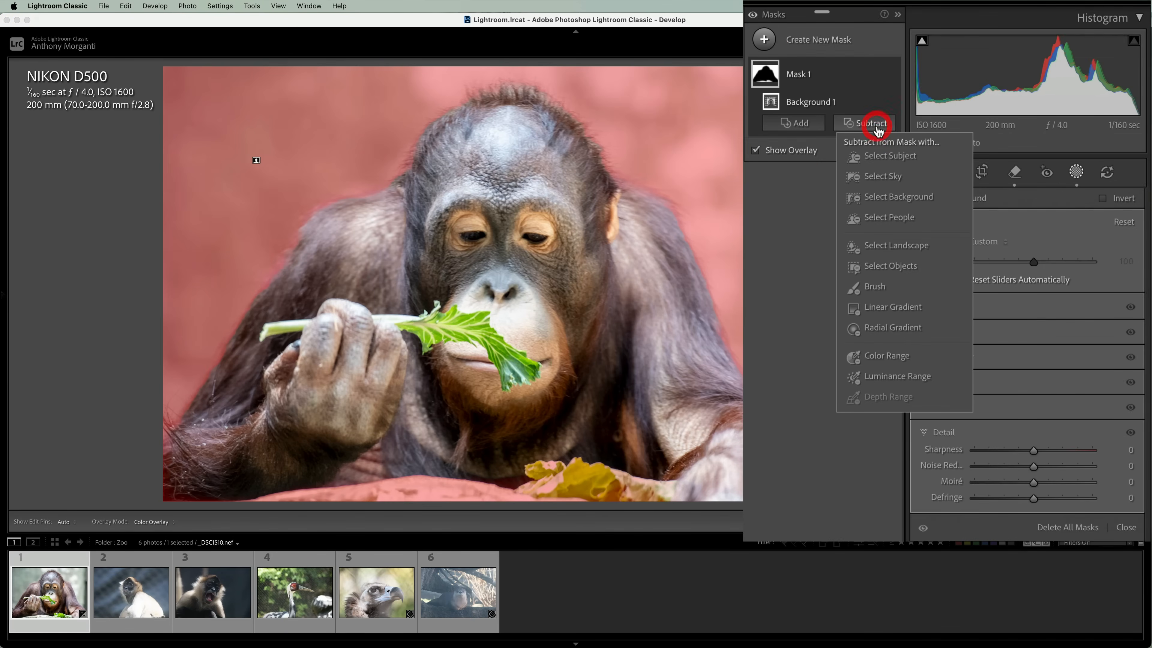
{"action": "left_click", "coordinate": [884, 266]}
{"action": "scroll", "coordinate": [559, 498], "scroll_direction": "up", "scroll_amount": 3}
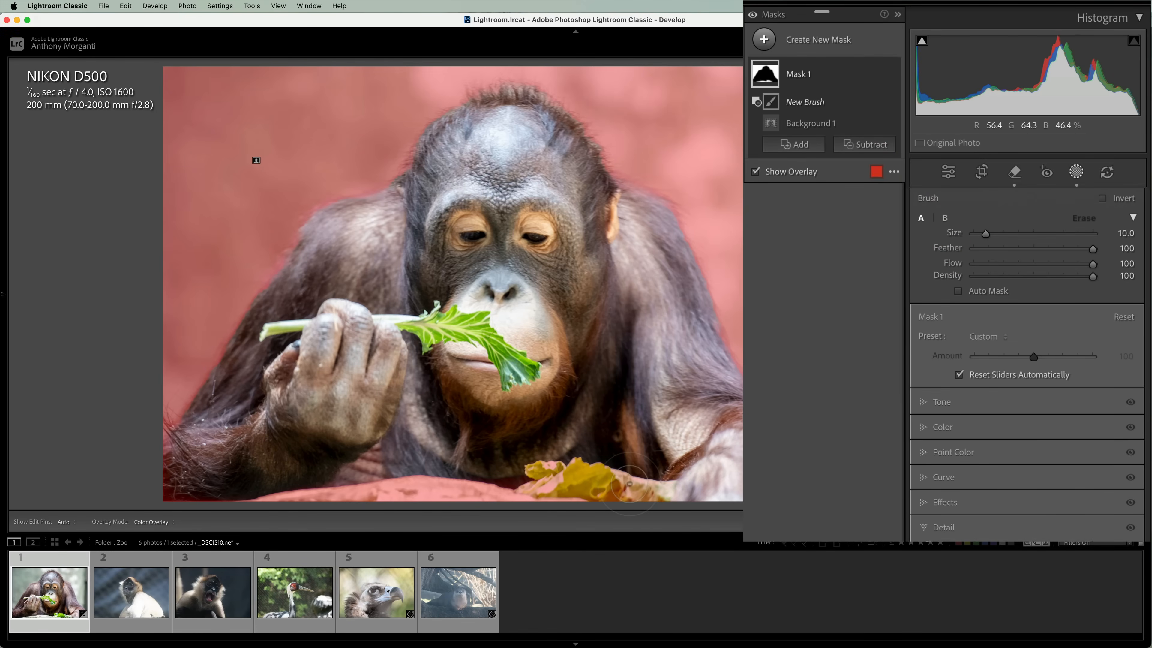
{"action": "left_click_drag", "start_coordinate": [644, 483], "coordinate": [377, 495]}
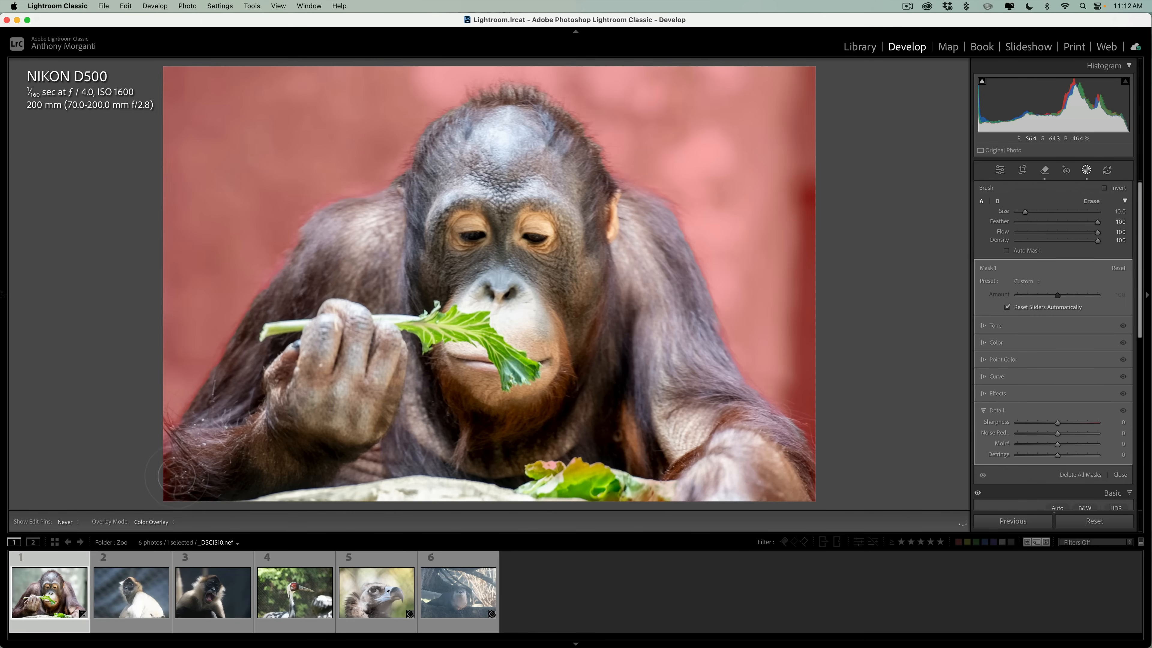
{"action": "left_click_drag", "start_coordinate": [176, 476], "coordinate": [666, 484]}
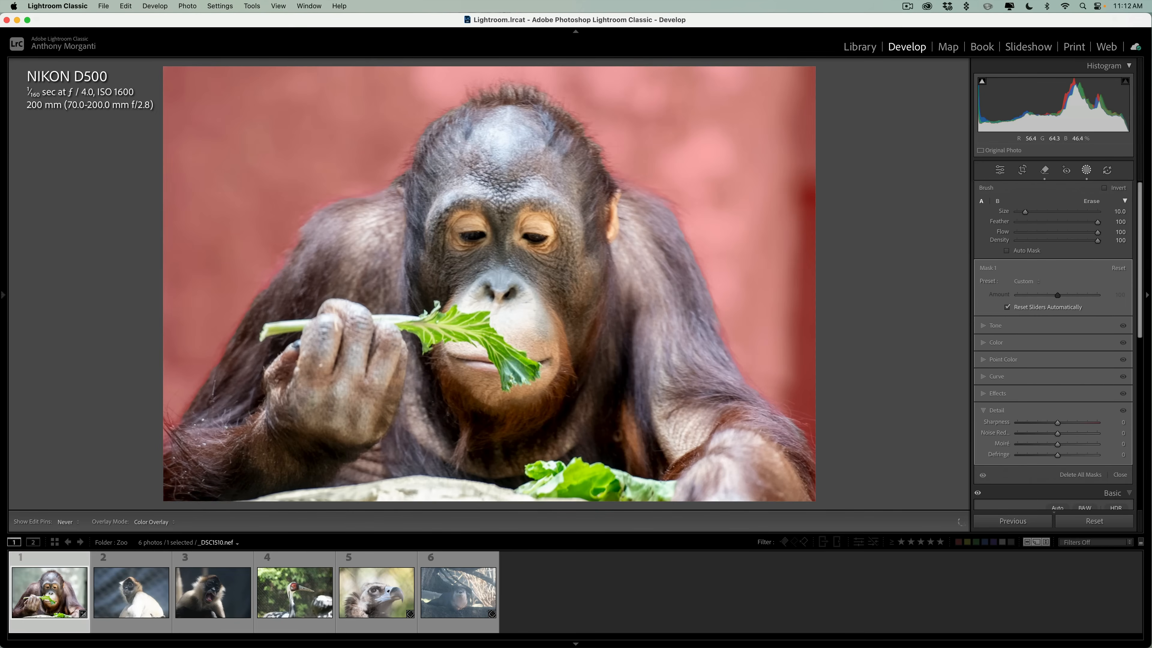
{"action": "left_click_drag", "start_coordinate": [585, 480], "coordinate": [311, 439]}
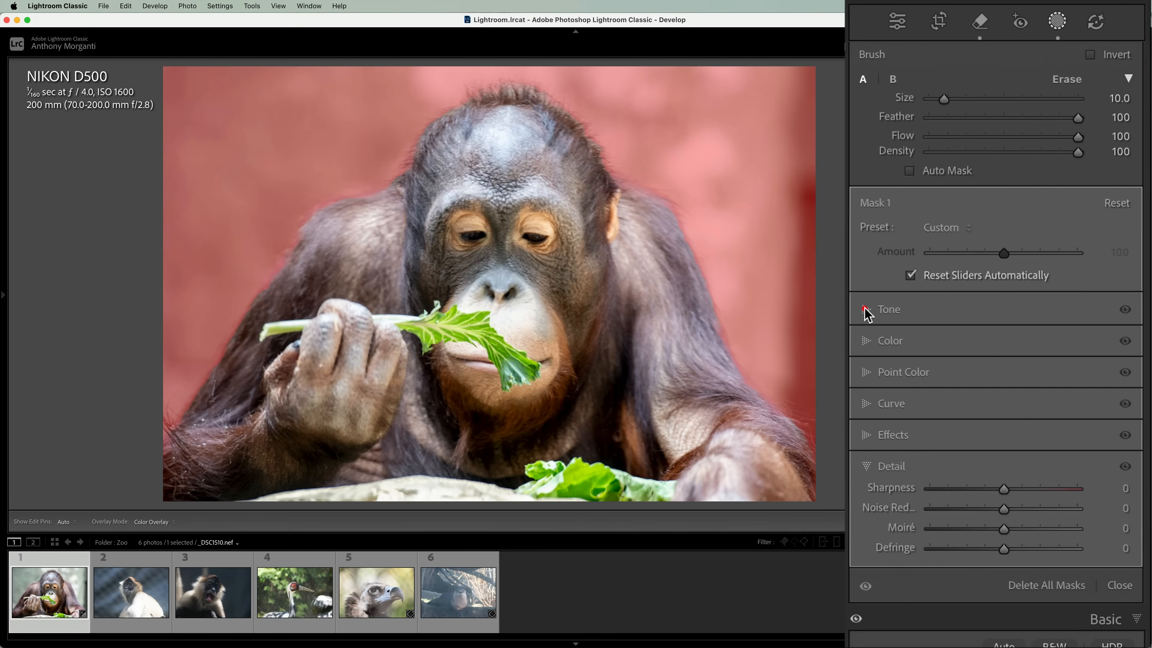
In the background mask's tone settings, set Exposure to -0.41, Highlights to -100, Shadows to 27, Whites to -100 and Blacks to 18.
{"action": "left_click", "coordinate": [865, 310]}
{"action": "left_click_drag", "start_coordinate": [1004, 370], "coordinate": [928, 370]}
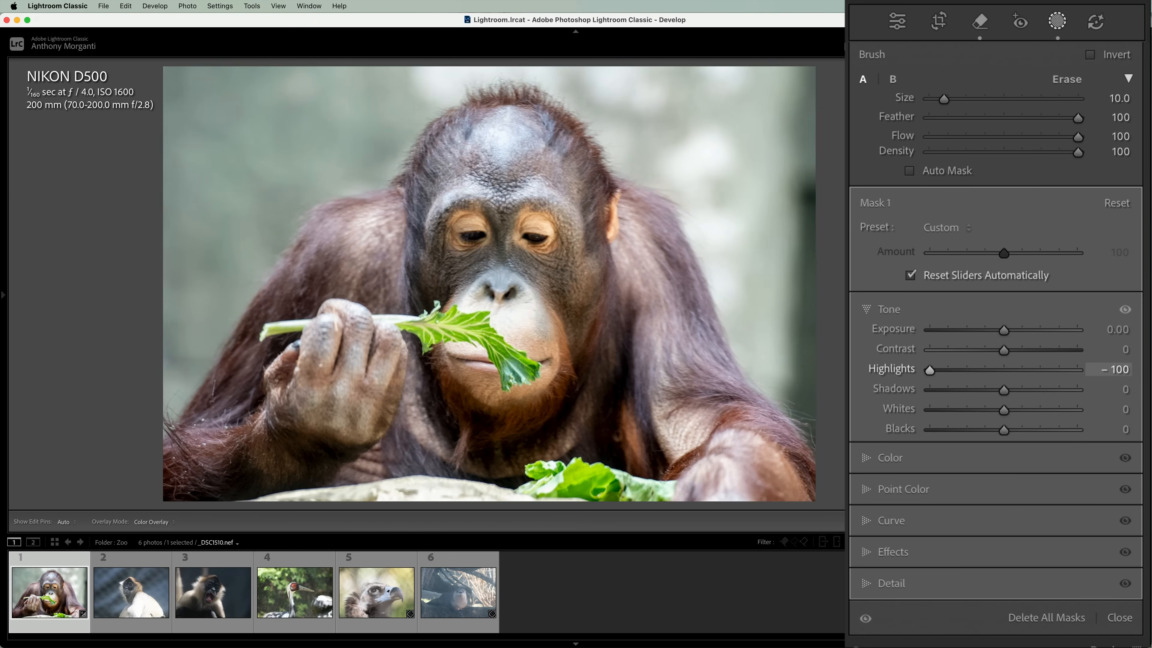
{"action": "left_click_drag", "start_coordinate": [1004, 410], "coordinate": [923, 412]}
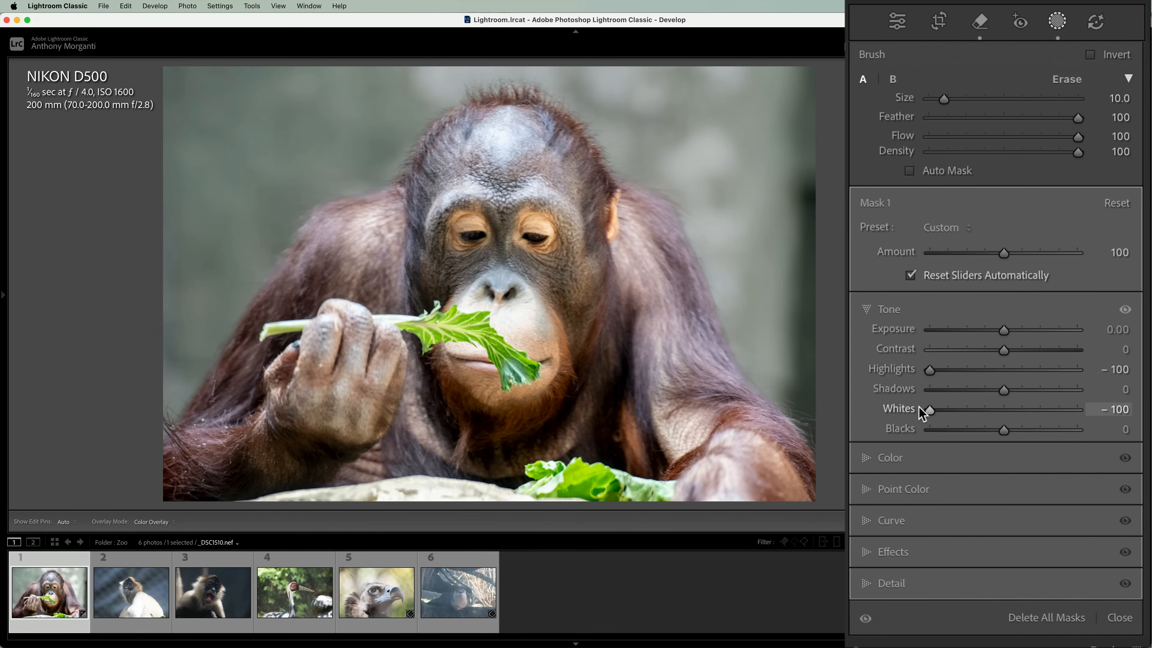
{"action": "left_click_drag", "start_coordinate": [1003, 330], "coordinate": [995, 329]}
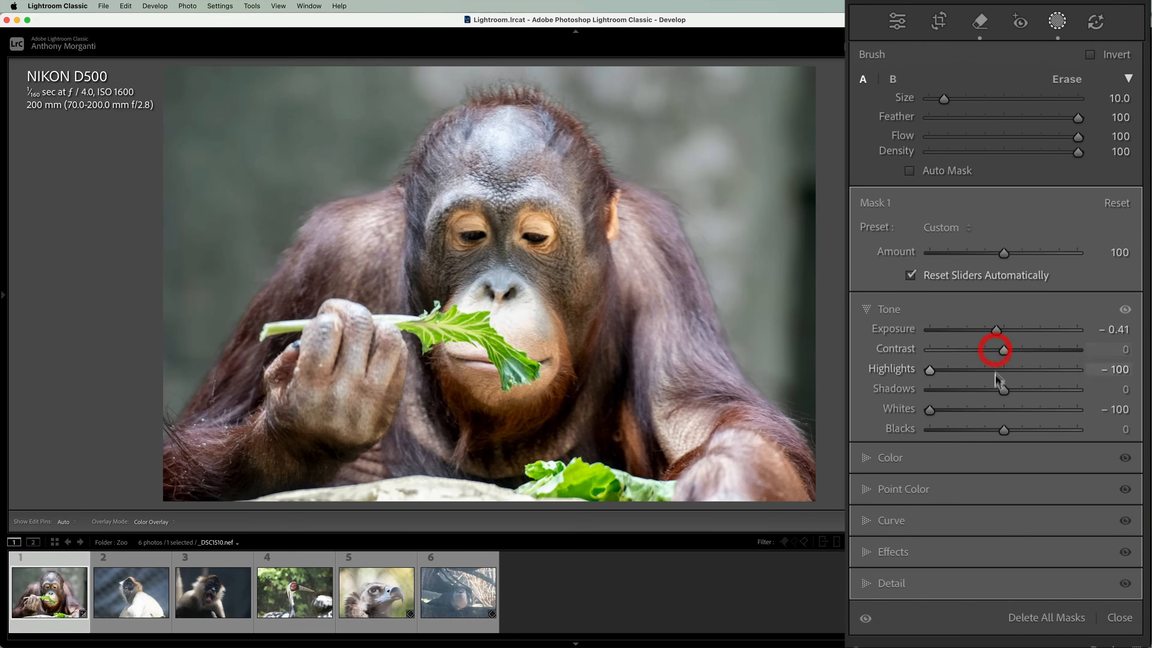
{"action": "left_click_drag", "start_coordinate": [1004, 390], "coordinate": [1021, 389]}
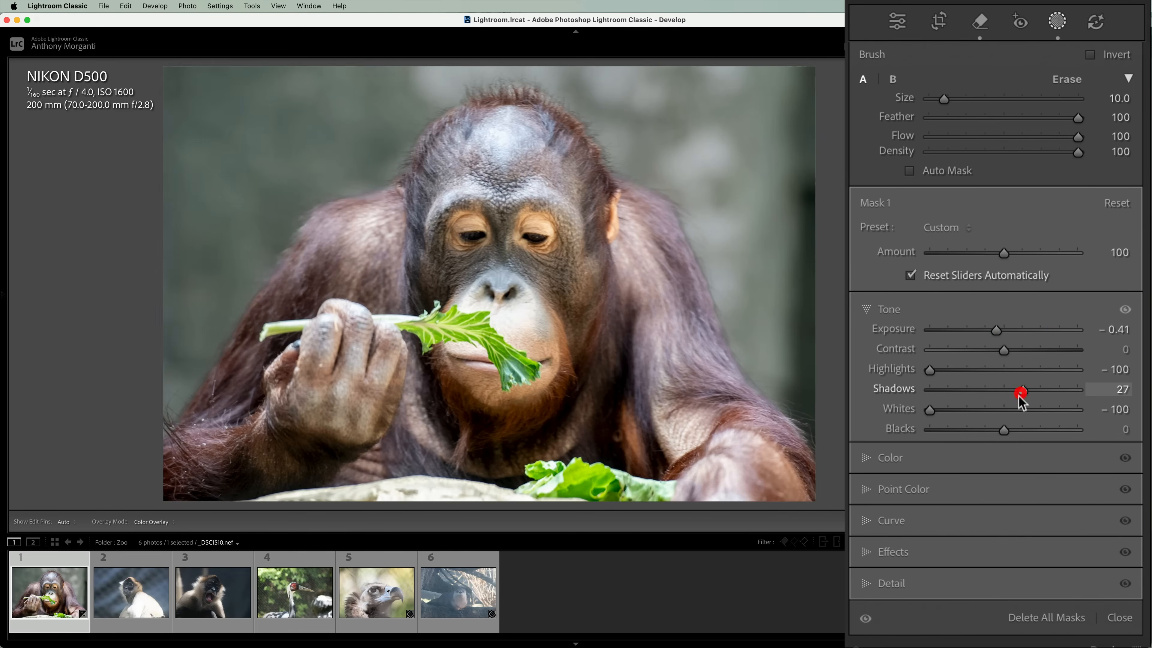
{"action": "left_click_drag", "start_coordinate": [1005, 430], "coordinate": [1016, 430]}
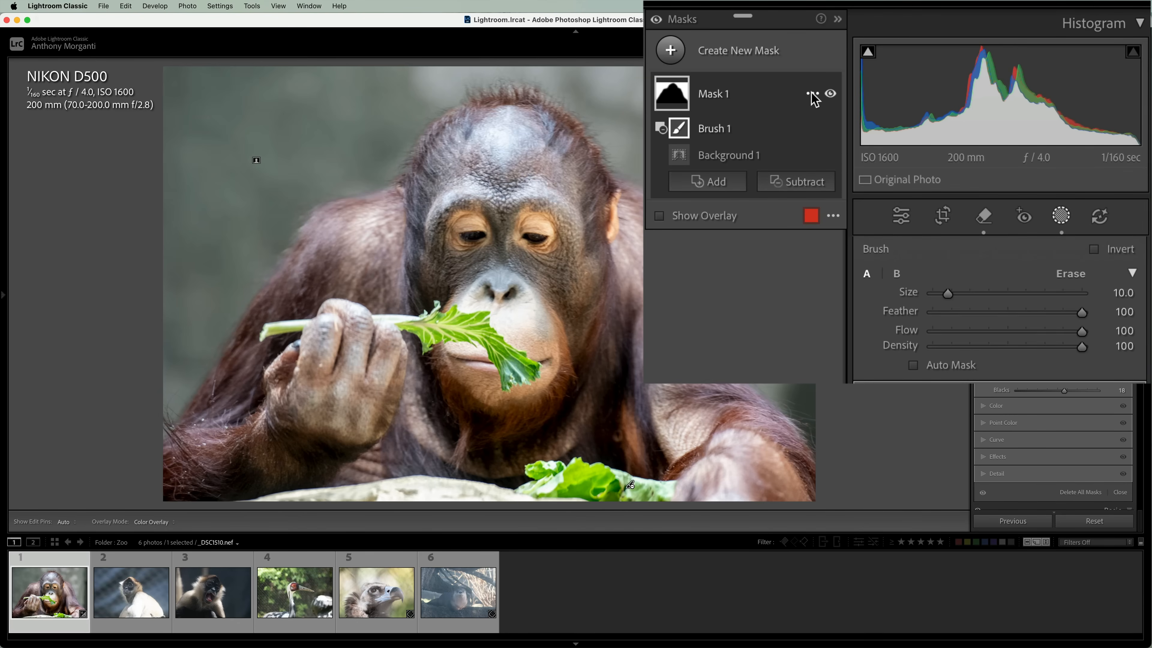
Duplicate and invert the background mask to cover the orangutan, and raise the new mask's Exposure slightly.
{"action": "left_click", "coordinate": [811, 93]}
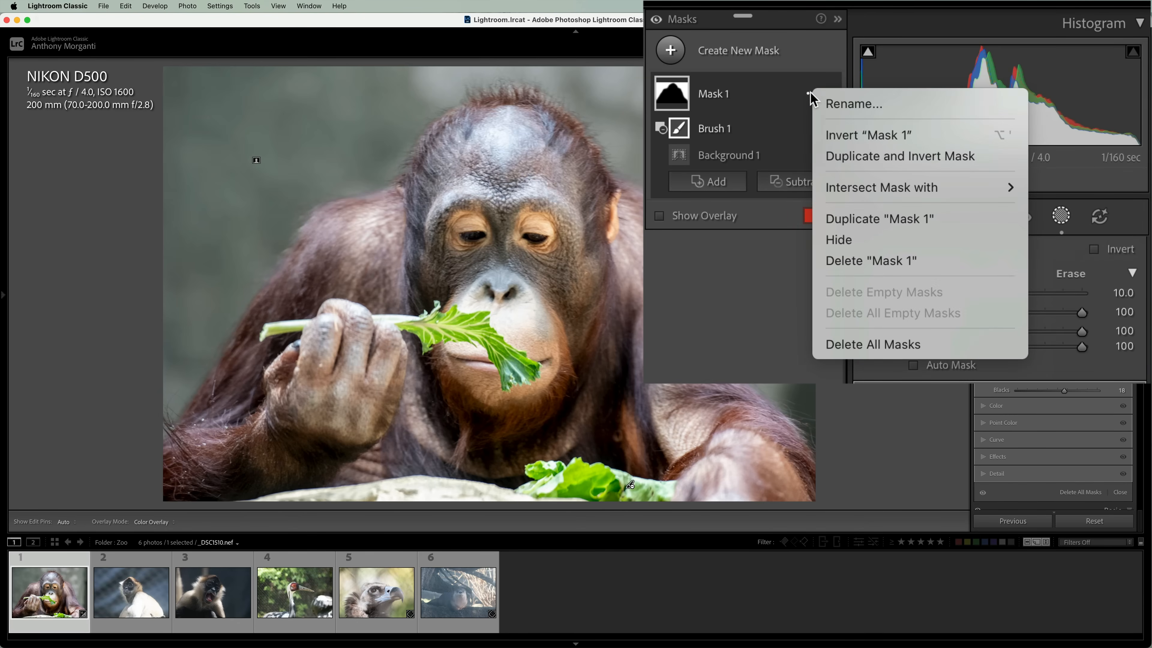
{"action": "left_click", "coordinate": [832, 159]}
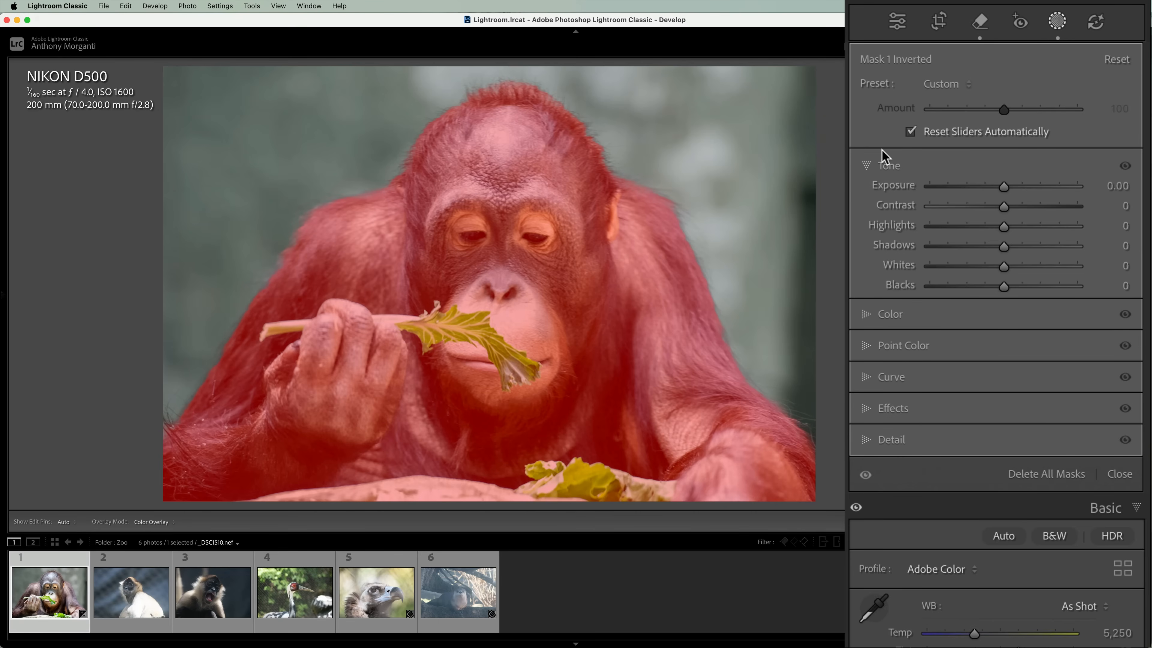
{"action": "left_click_drag", "start_coordinate": [1004, 185], "coordinate": [1003, 186]}
{"action": "left_click", "coordinate": [868, 167]}
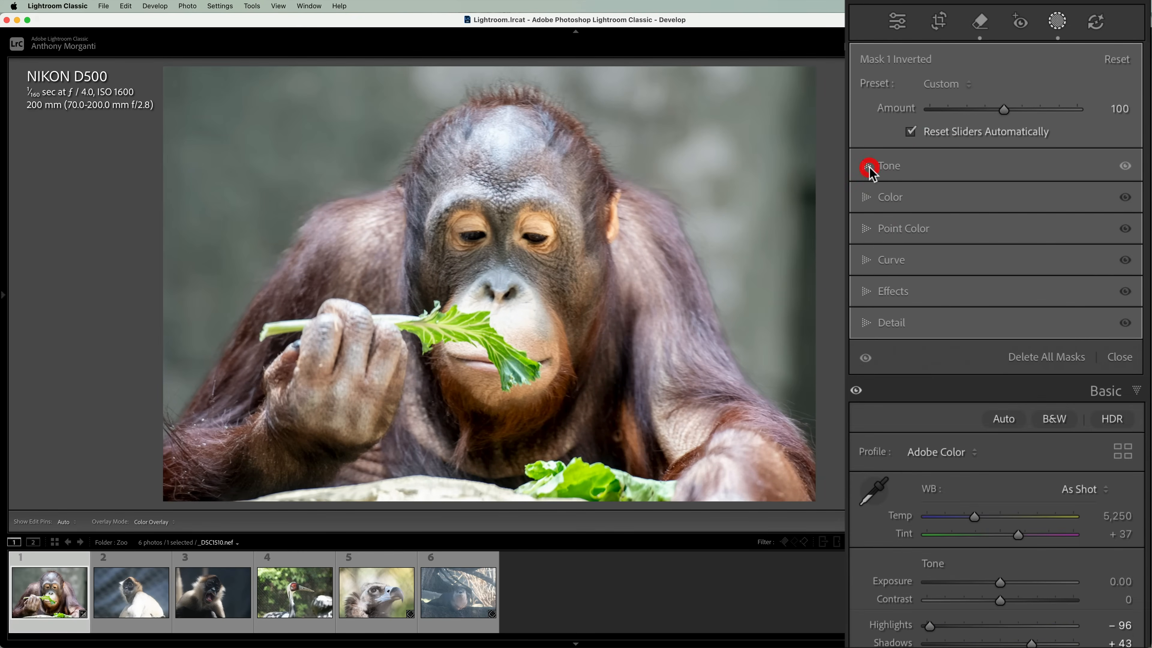
In the inverted mask over the orangutan, set Texture to 10, Clarity to 16 and Sharpness to 14.
{"action": "left_click", "coordinate": [869, 291]}
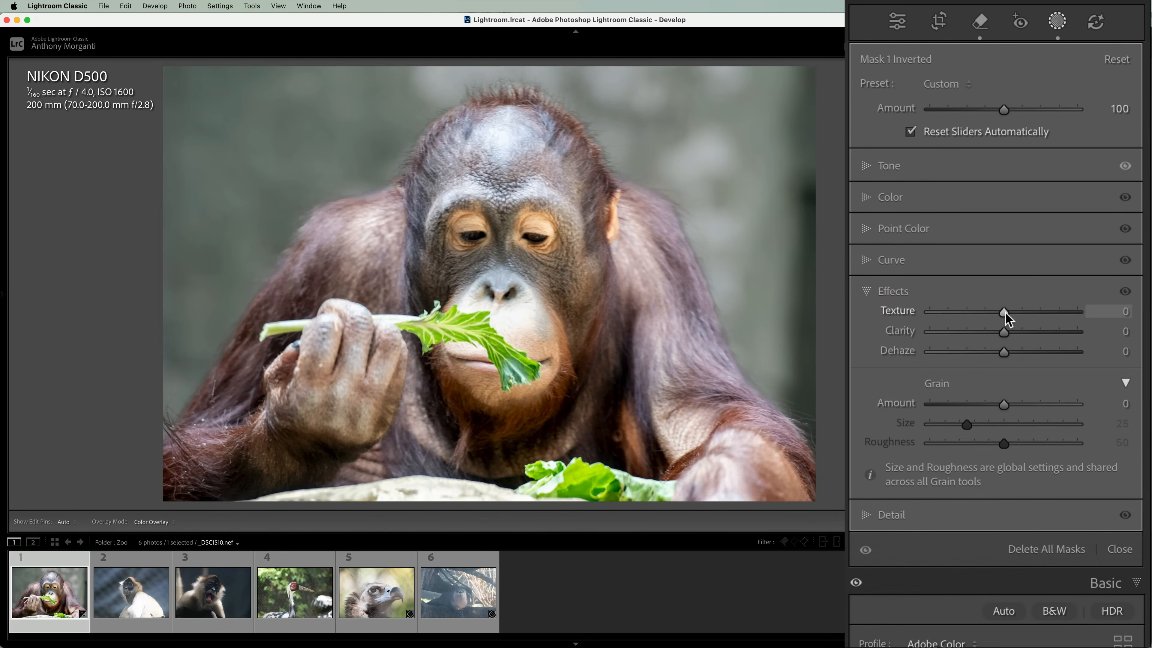
{"action": "left_click_drag", "start_coordinate": [1005, 313], "coordinate": [1015, 328]}
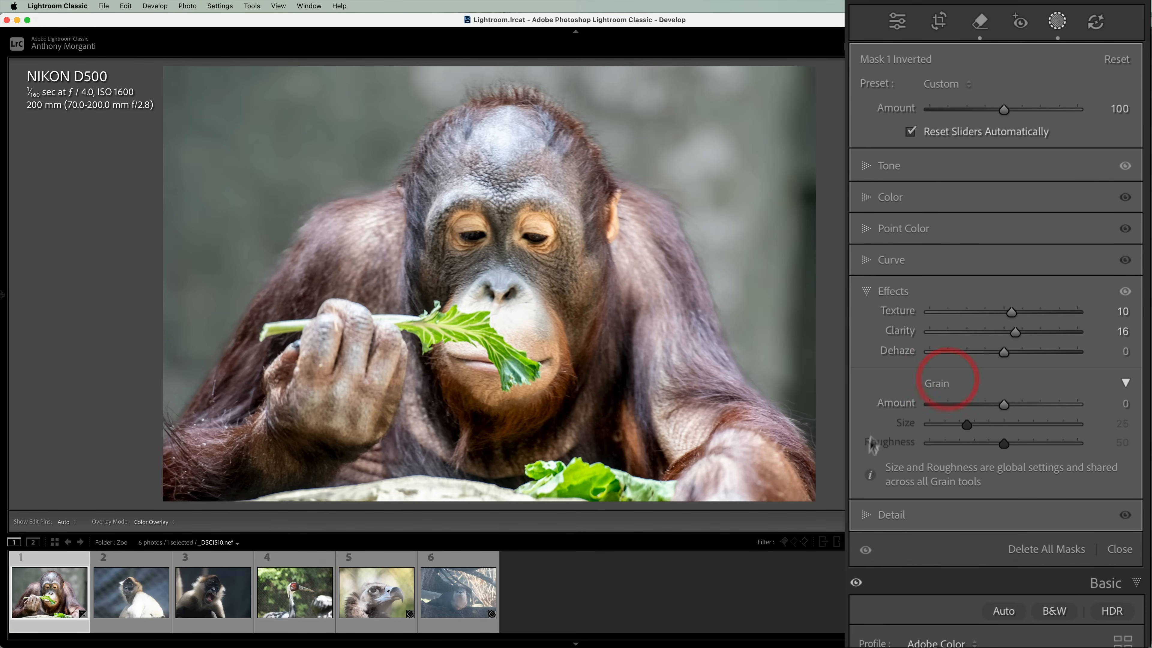
{"action": "left_click", "coordinate": [866, 517]}
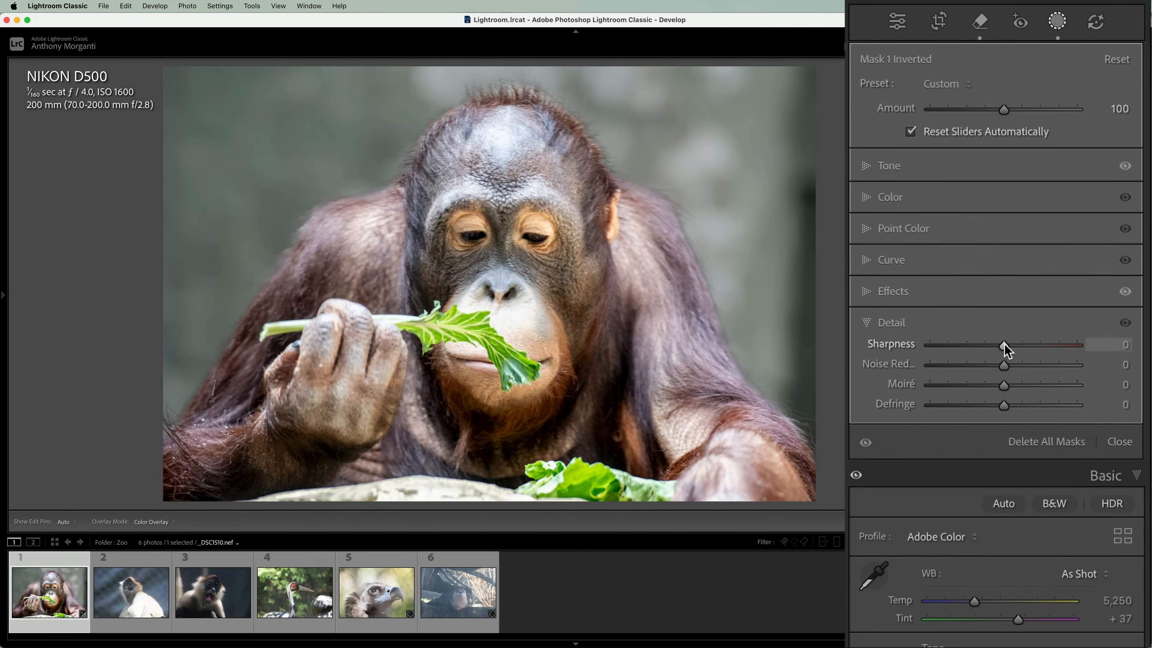
{"action": "left_click_drag", "start_coordinate": [1004, 344], "coordinate": [1014, 344]}
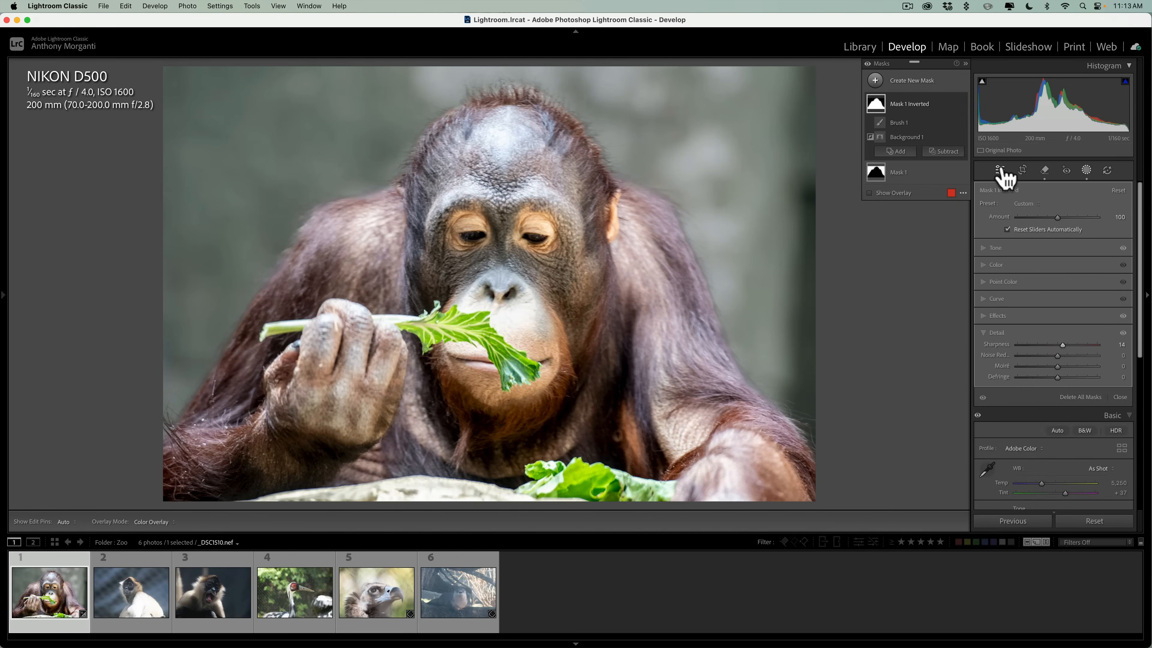
Leave masking and darken the orangutan photo's edges with a slight negative post-crop vignette.
{"action": "left_click", "coordinate": [1000, 171]}
{"action": "scroll", "coordinate": [1093, 454], "scroll_direction": "down", "scroll_amount": 3}
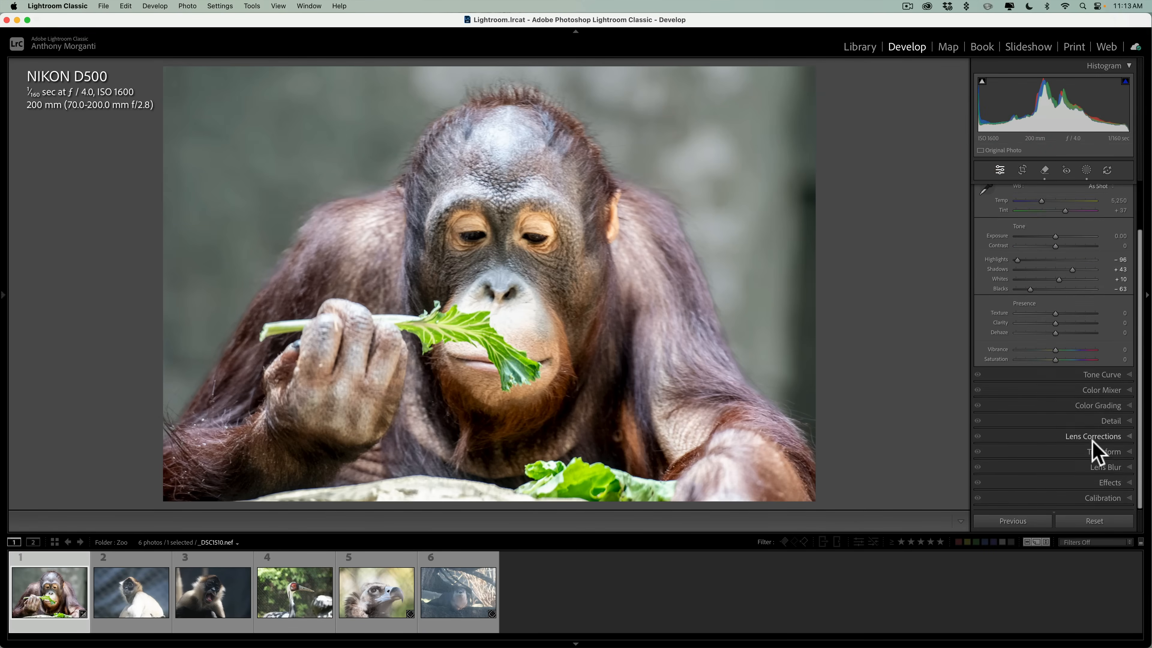
{"action": "left_click", "coordinate": [1112, 483]}
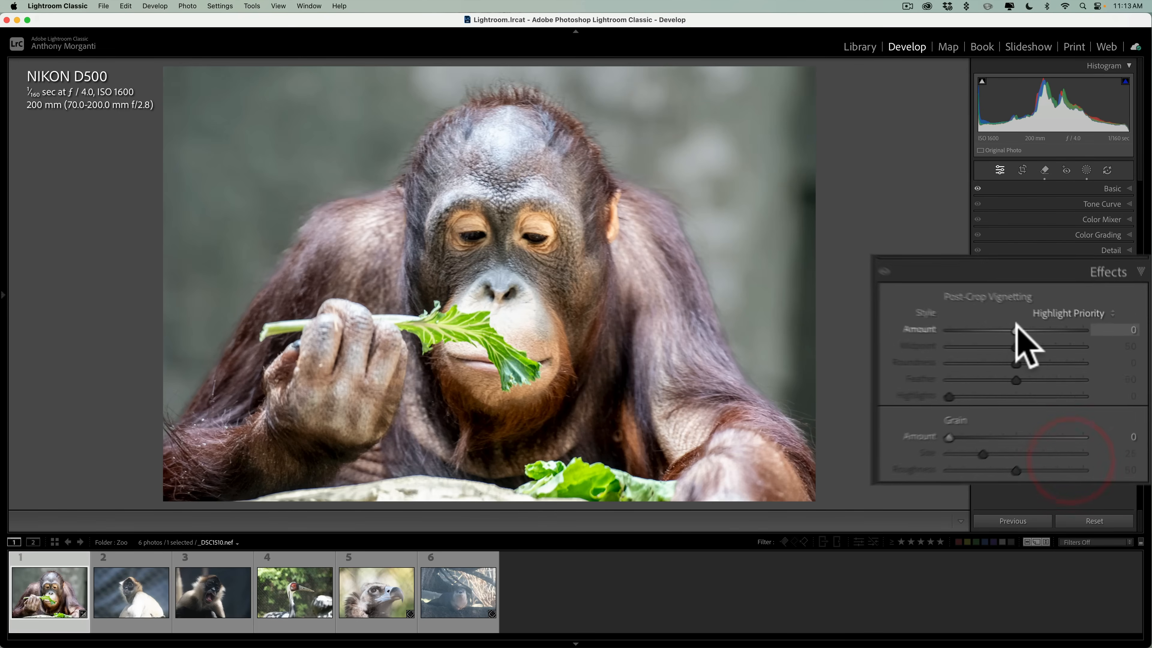
{"action": "left_click_drag", "start_coordinate": [1000, 320], "coordinate": [989, 320]}
{"action": "left_click", "coordinate": [1111, 312]}
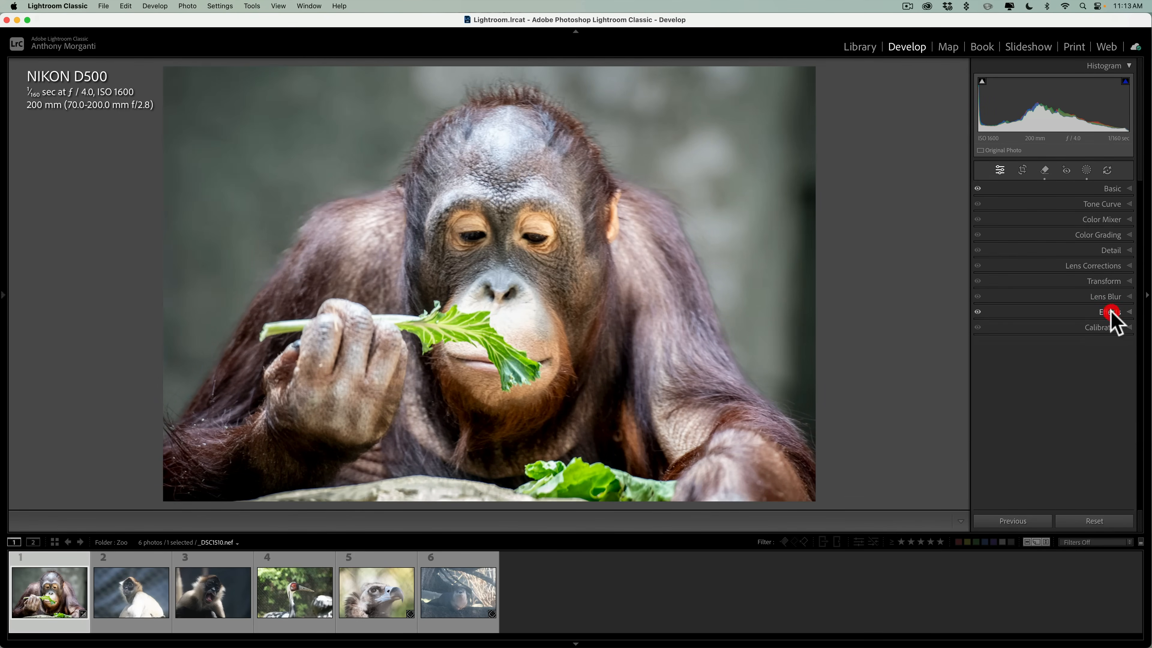
Compare the edited orangutan photo with its unedited version, toggling between them twice.
{"action": "key", "text": "backslash"}
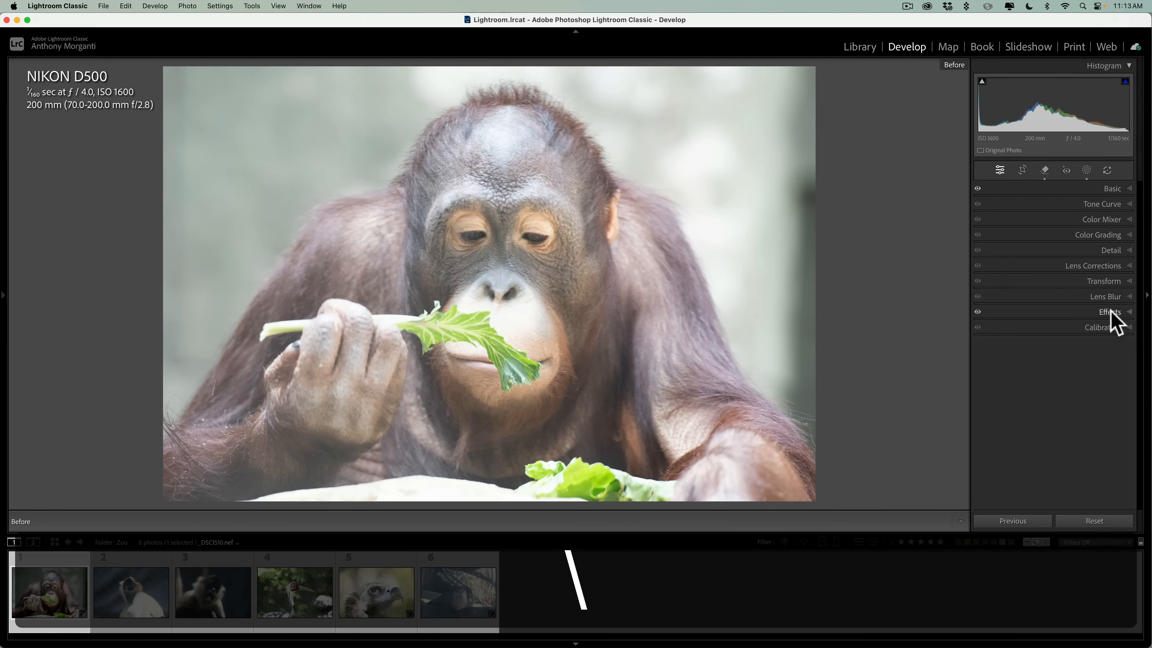
{"action": "key", "text": "backslash"}
{"action": "key", "text": "backslash"}
{"action": "key", "text": "backslash"}
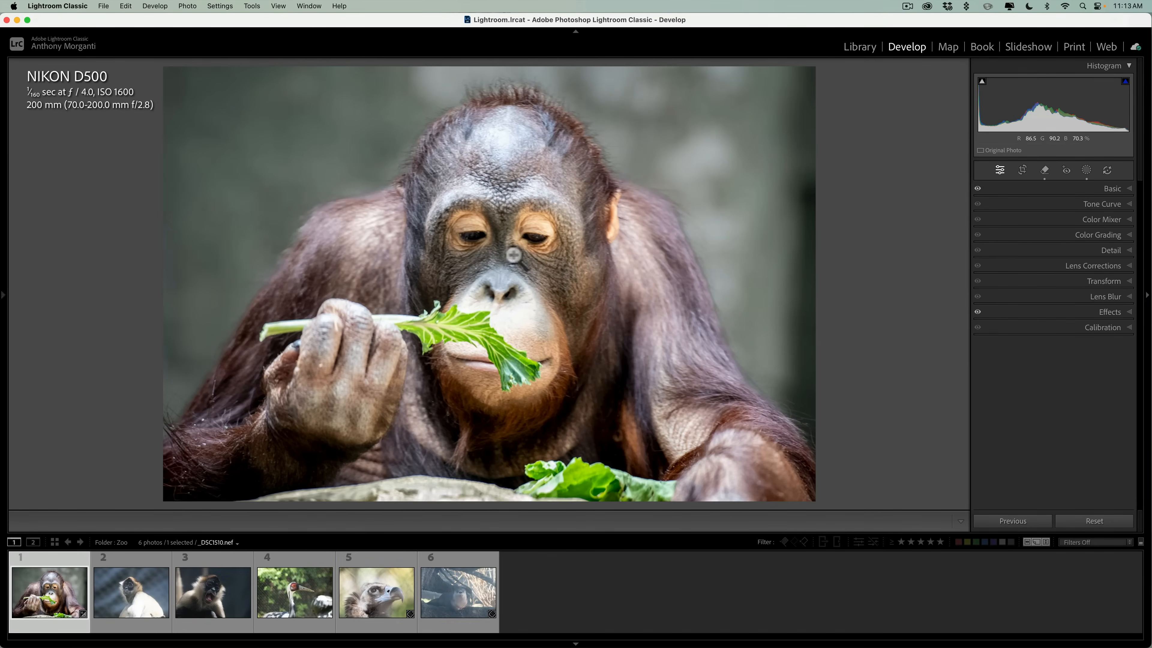
Open the second photo, the white-furred monkey, and apply the Reflections distraction removal with quality kept at Preview.
{"action": "left_click", "coordinate": [133, 581]}
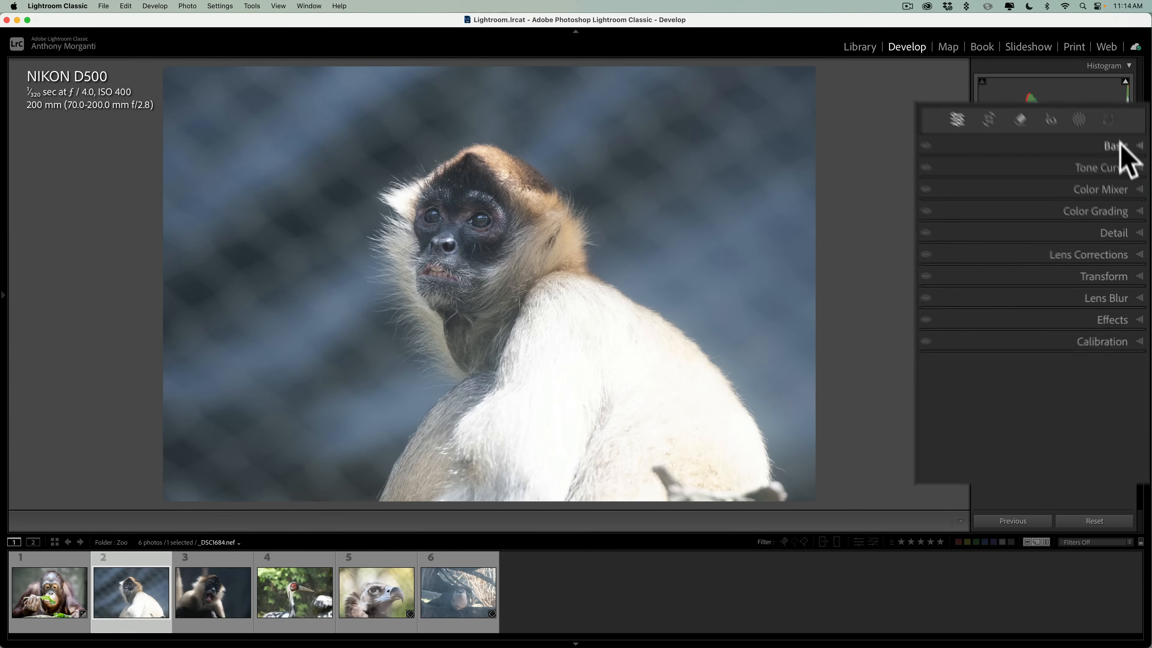
{"action": "left_click", "coordinate": [1044, 171]}
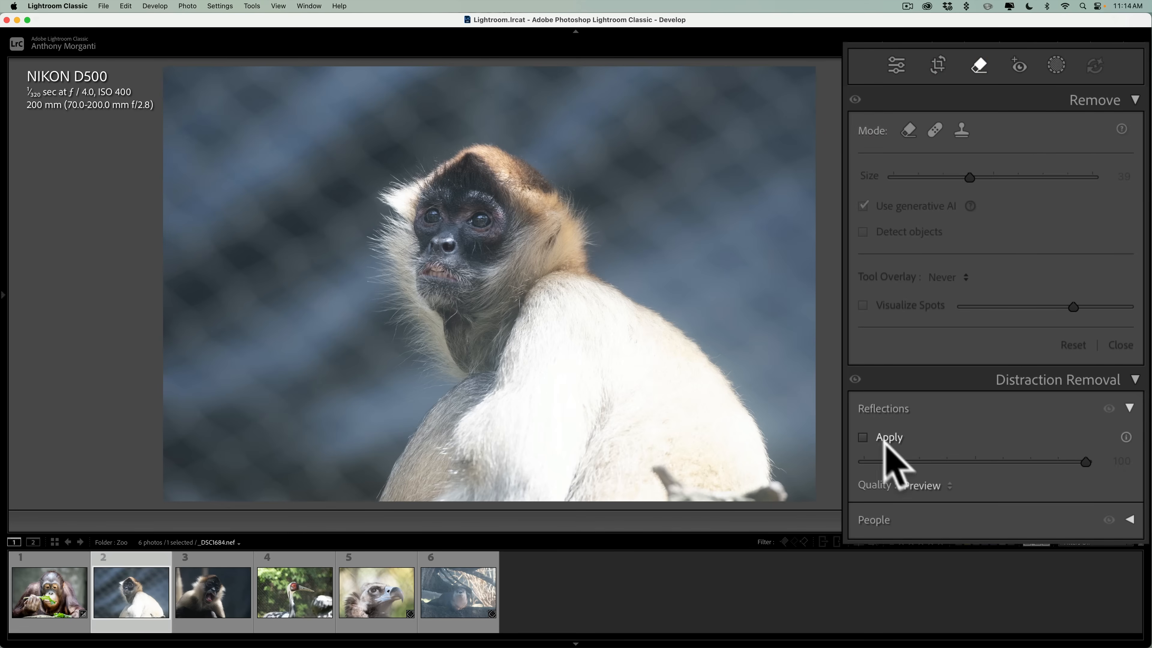
{"action": "left_click", "coordinate": [924, 484]}
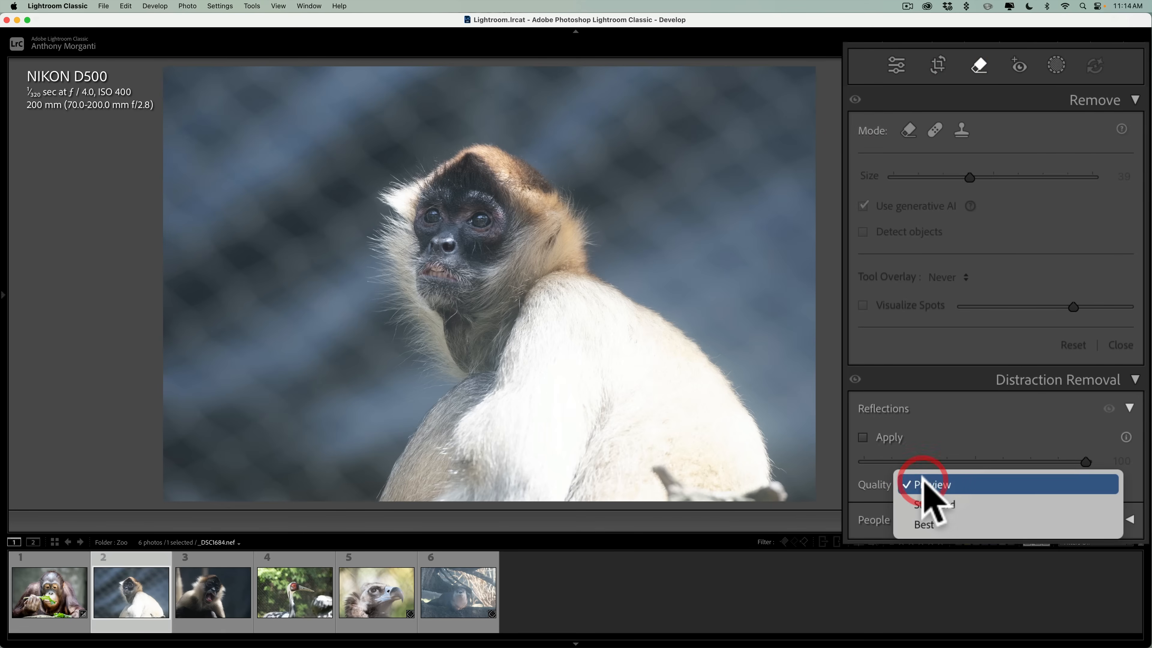
{"action": "left_click", "coordinate": [923, 484]}
{"action": "left_click", "coordinate": [863, 437]}
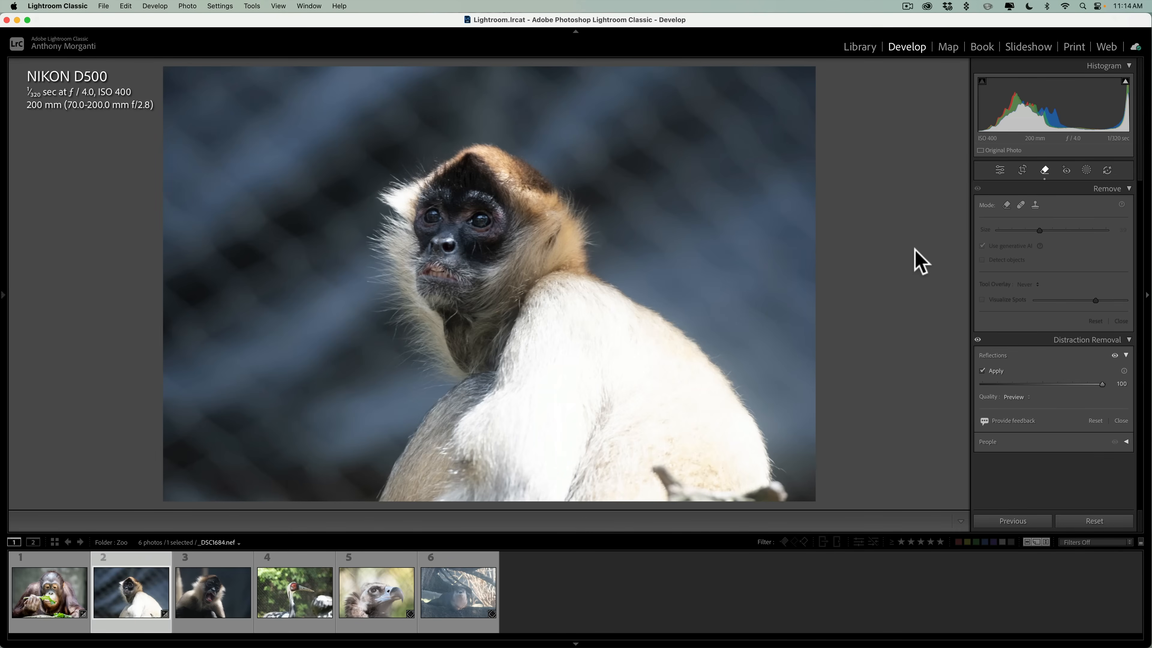
Compare the monkey photo before and after the reflection removal, then collapse the Remove settings.
{"action": "key", "text": "backslash"}
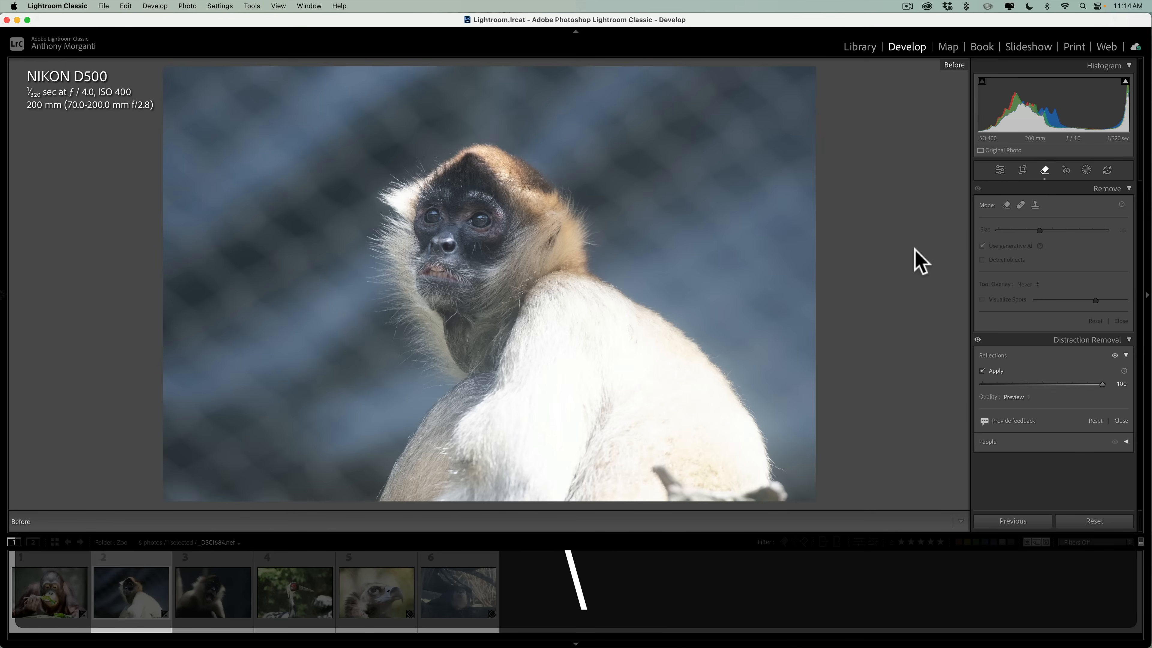
{"action": "key", "text": "backslash"}
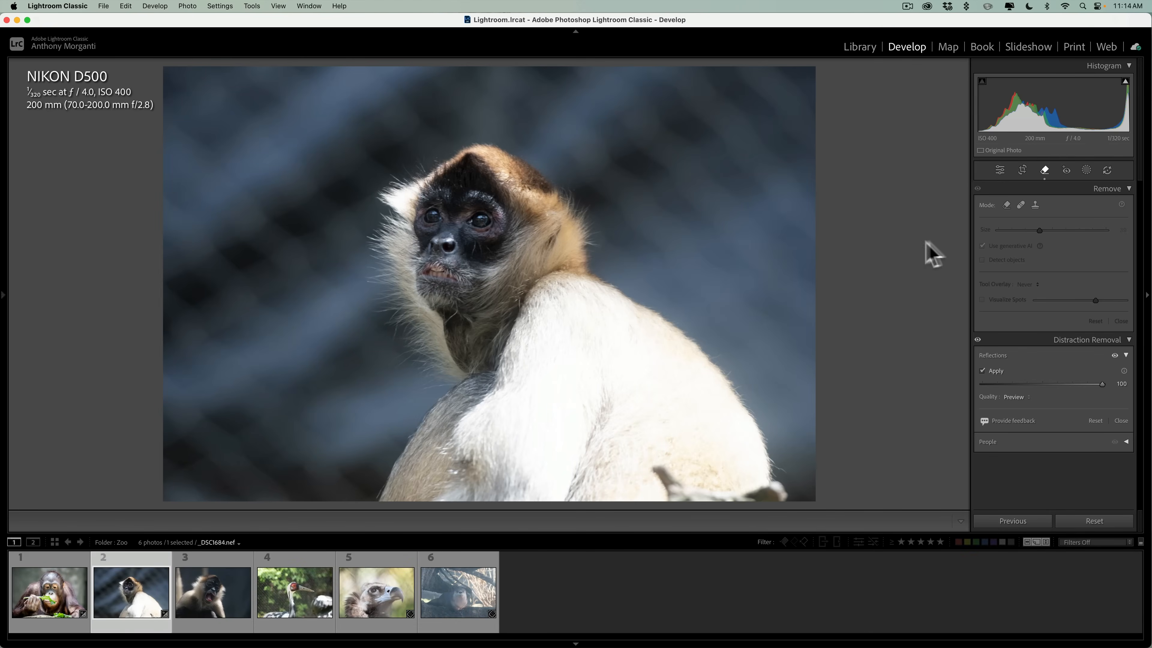
{"action": "left_click", "coordinate": [1107, 188]}
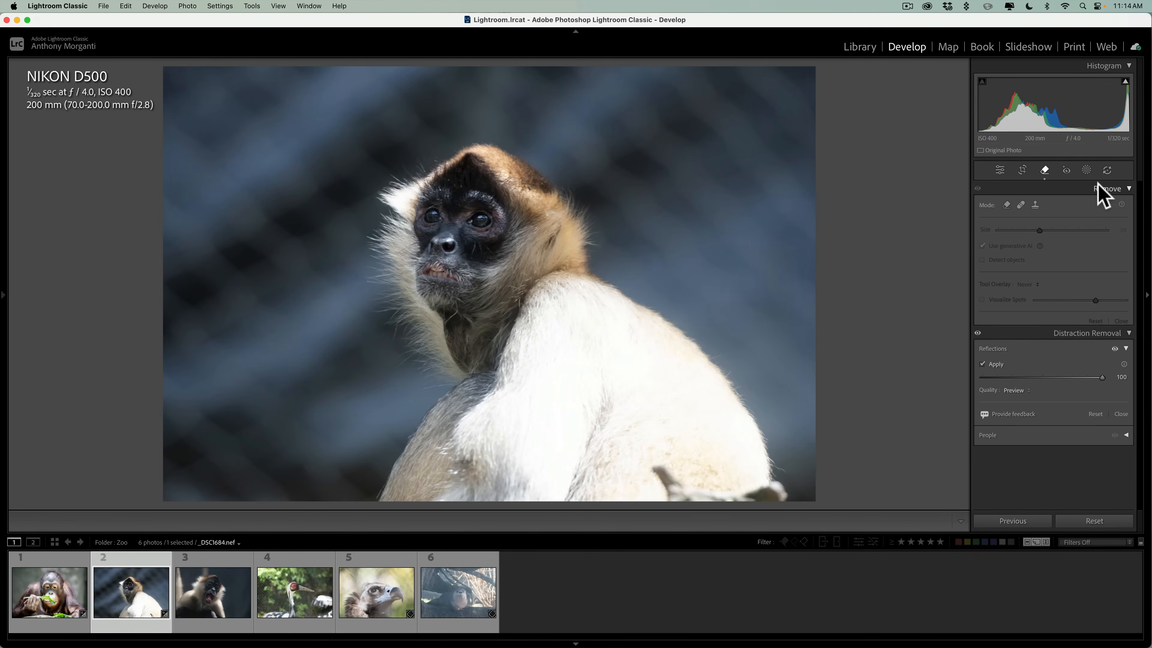
In the monkey photo's basic tone adjustments, set Highlights to -100, Shadows to +28, Whites to +7 and Blacks to -24.
{"action": "left_click", "coordinate": [1001, 173]}
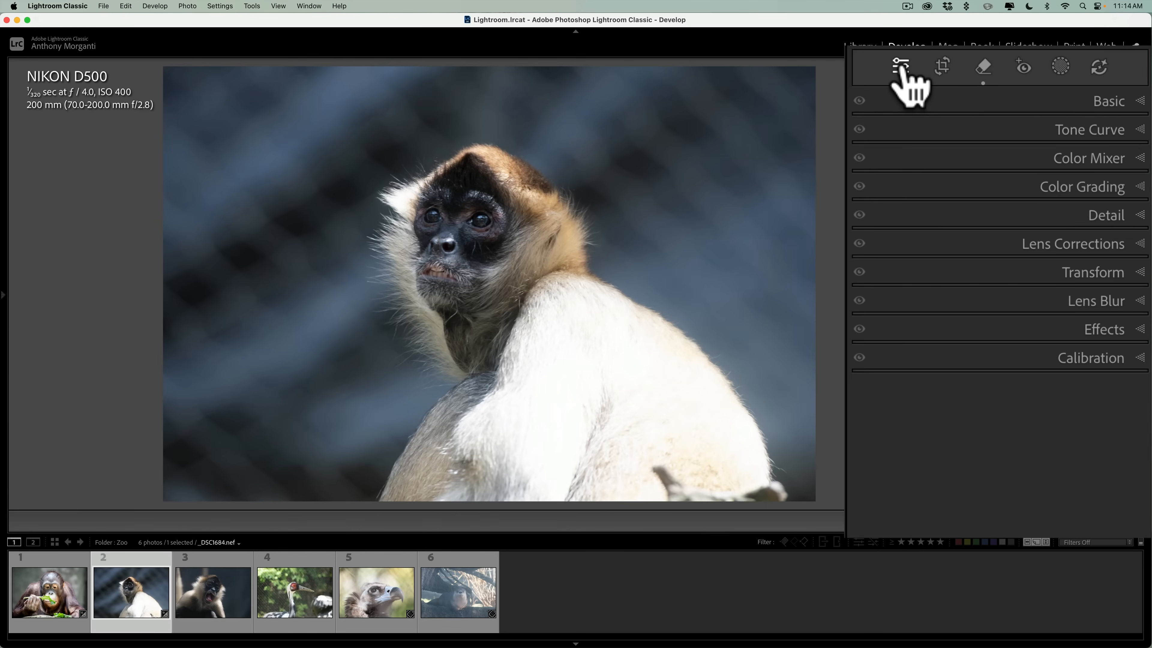
{"action": "left_click", "coordinate": [1104, 102]}
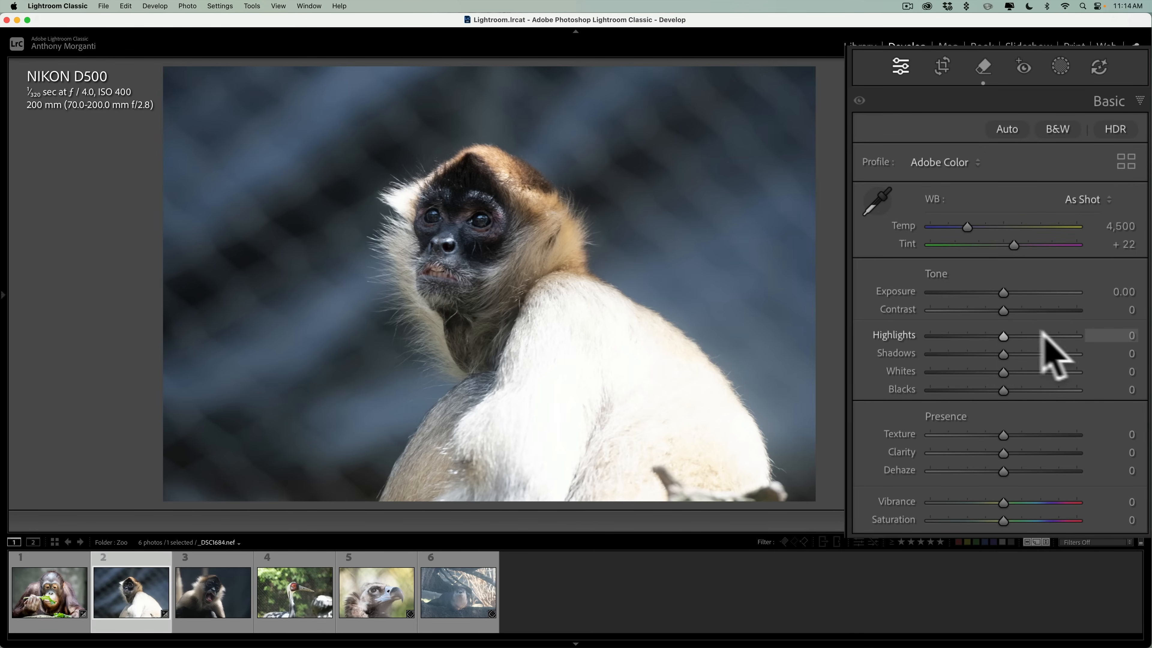
{"action": "left_click_drag", "start_coordinate": [1002, 334], "coordinate": [987, 391]}
{"action": "left_click", "coordinate": [1003, 372]}
{"action": "key", "text": "alt"}
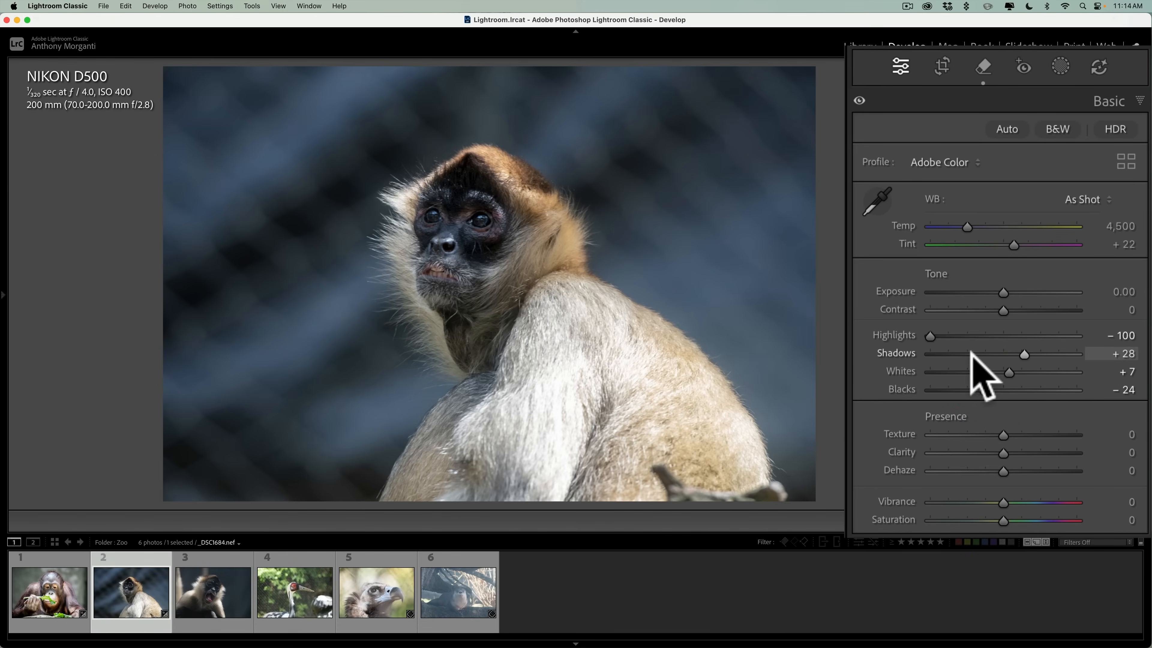
{"action": "left_click", "coordinate": [1114, 102]}
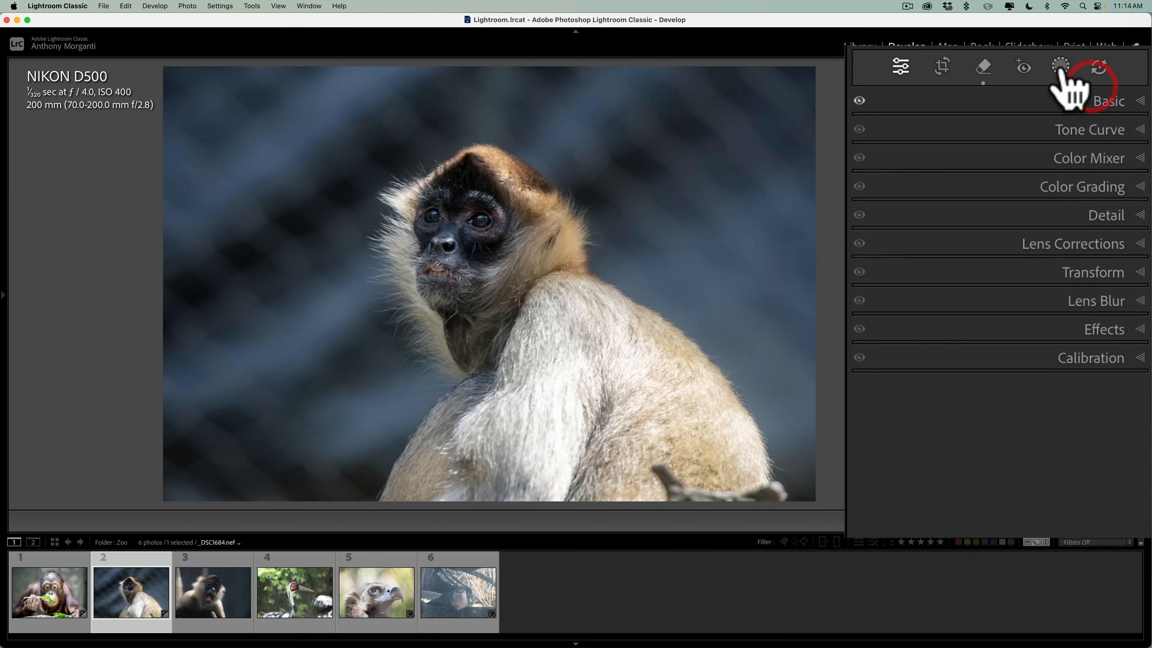
Add a background mask to the monkey photo and set its Exposure to -1.01 and Highlights to -100.
{"action": "left_click", "coordinate": [1060, 68]}
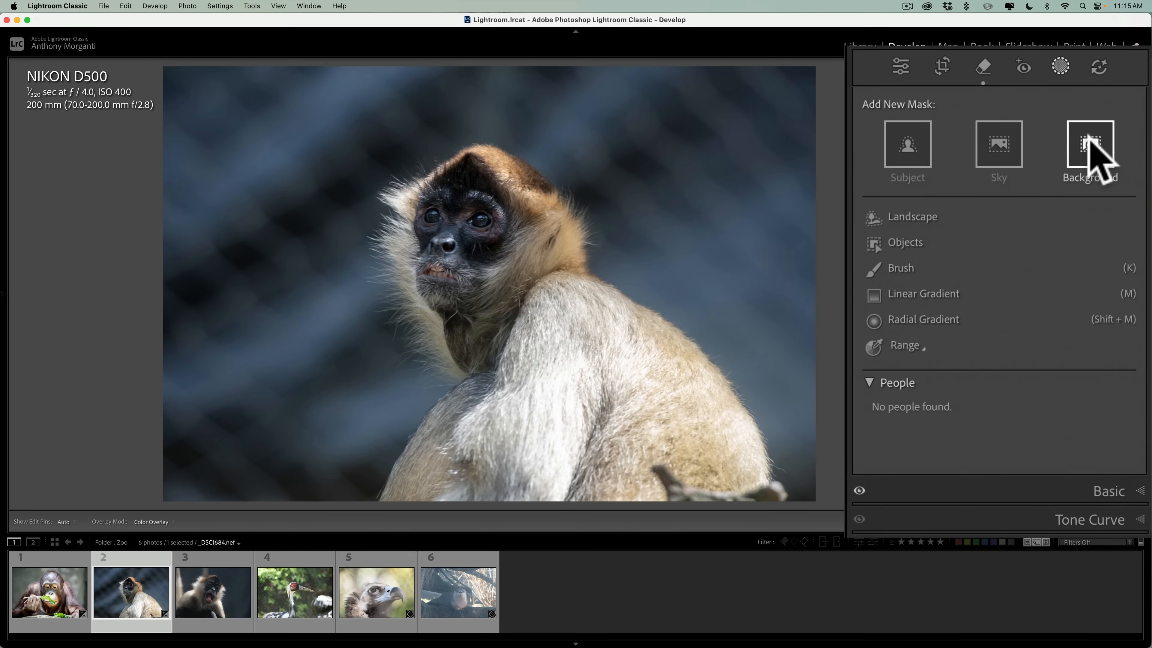
{"action": "left_click", "coordinate": [1089, 145]}
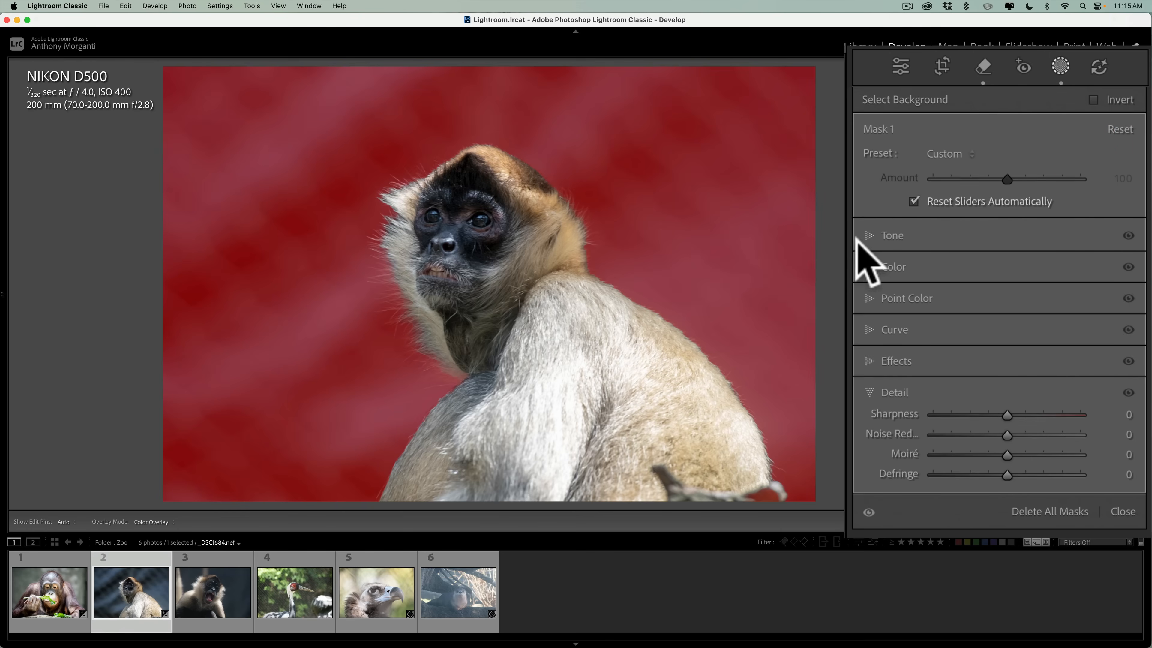
{"action": "left_click", "coordinate": [875, 235]}
{"action": "left_click_drag", "start_coordinate": [1006, 255], "coordinate": [989, 257]}
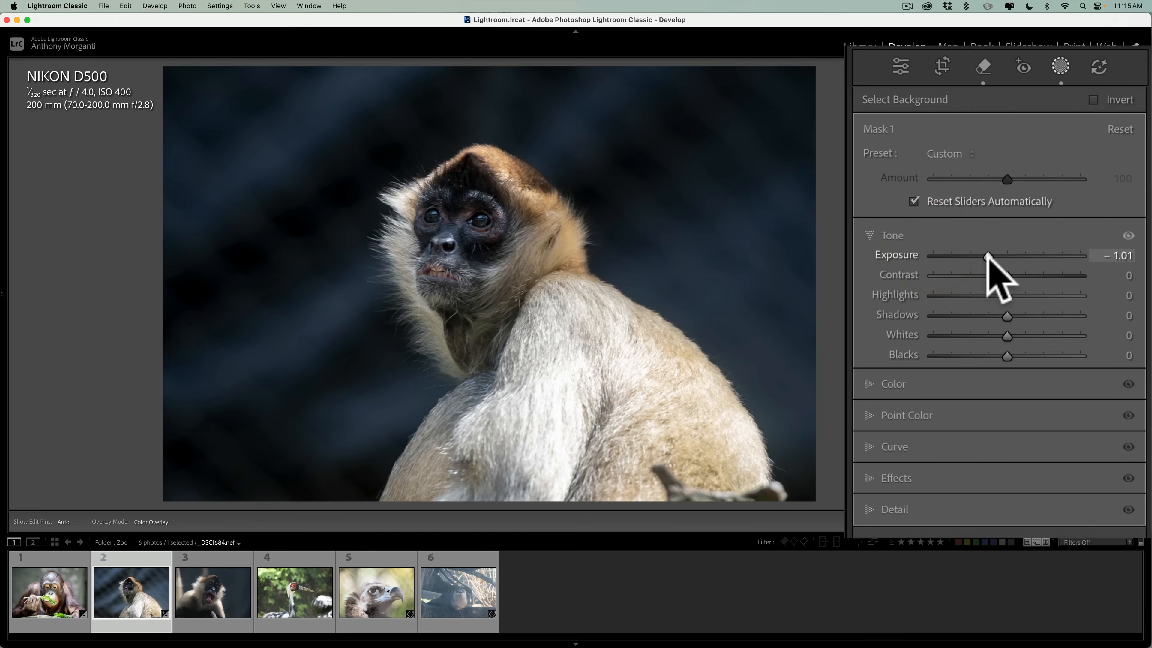
{"action": "left_click_drag", "start_coordinate": [1006, 296], "coordinate": [909, 318]}
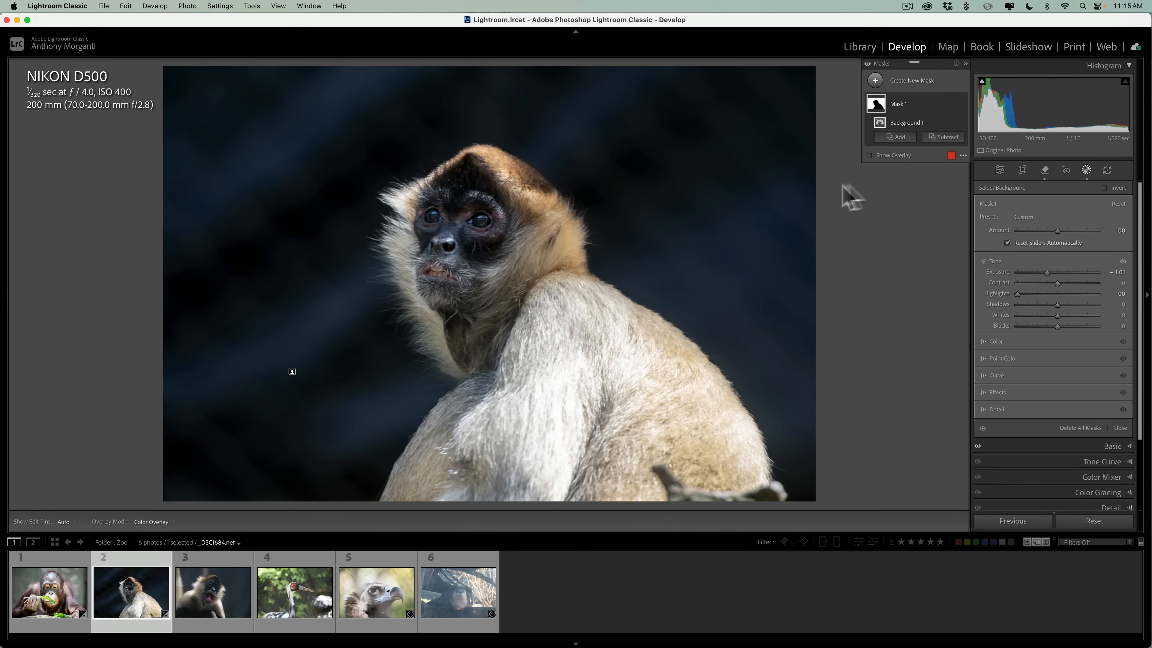
Create a new subject mask covering the monkey and collapse its Tone settings.
{"action": "left_click", "coordinate": [663, 42]}
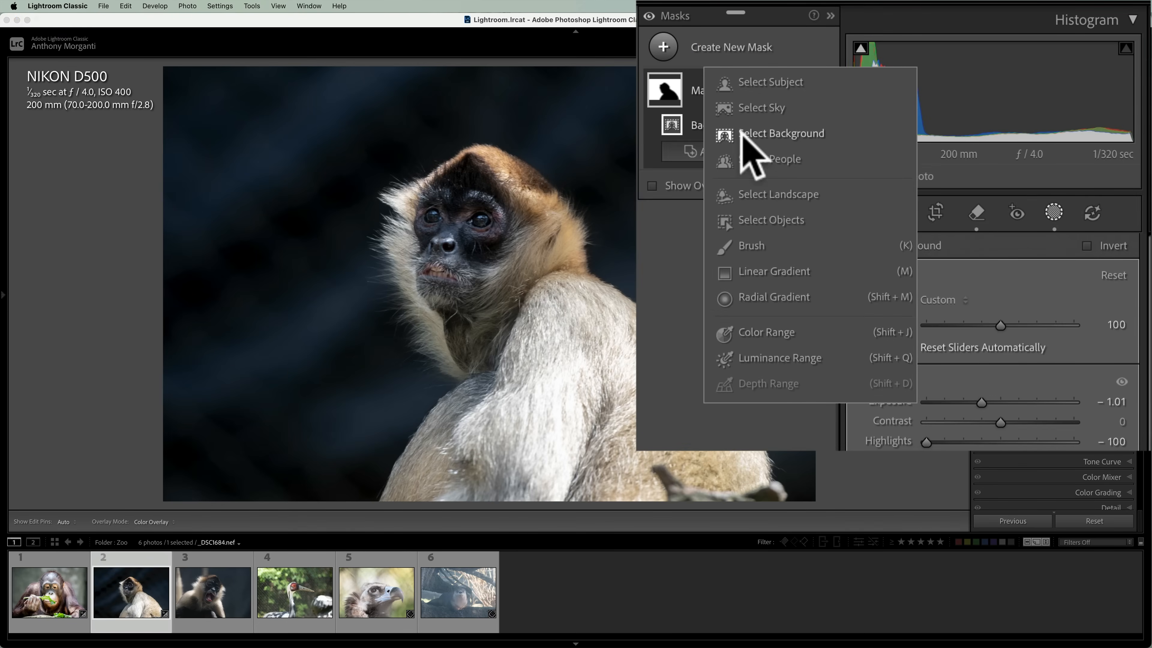
{"action": "left_click", "coordinate": [764, 82]}
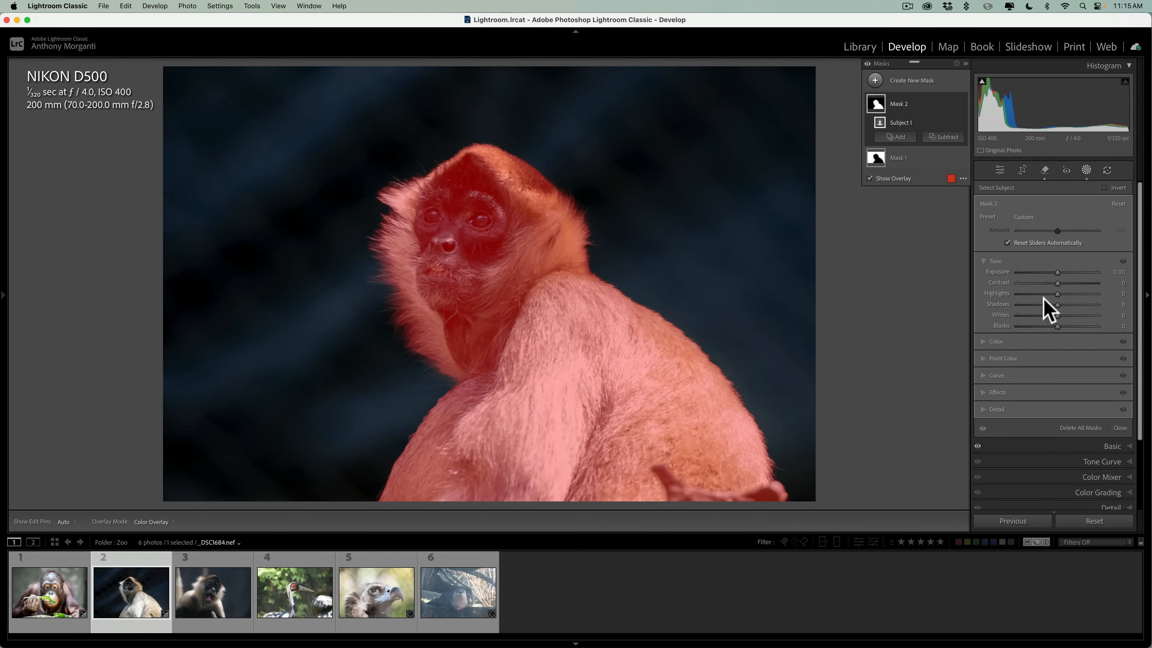
{"action": "left_click", "coordinate": [983, 262]}
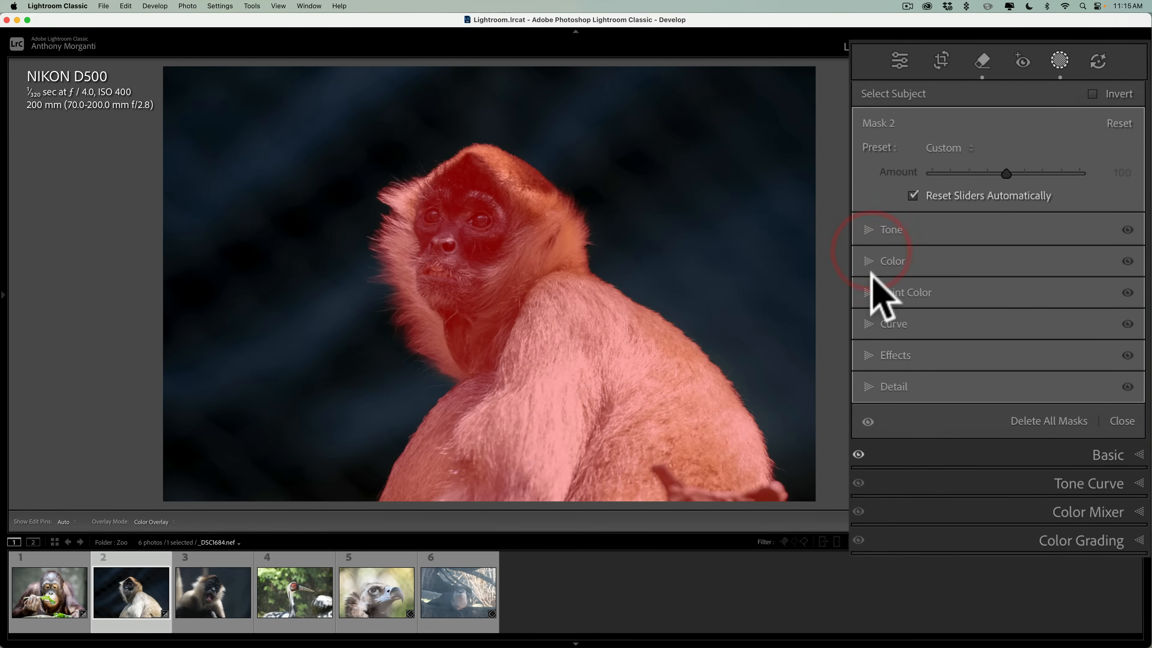
Set the monkey subject mask's Texture to 12 and Clarity to 14.
{"action": "left_click", "coordinate": [941, 355]}
{"action": "left_click", "coordinate": [871, 352]}
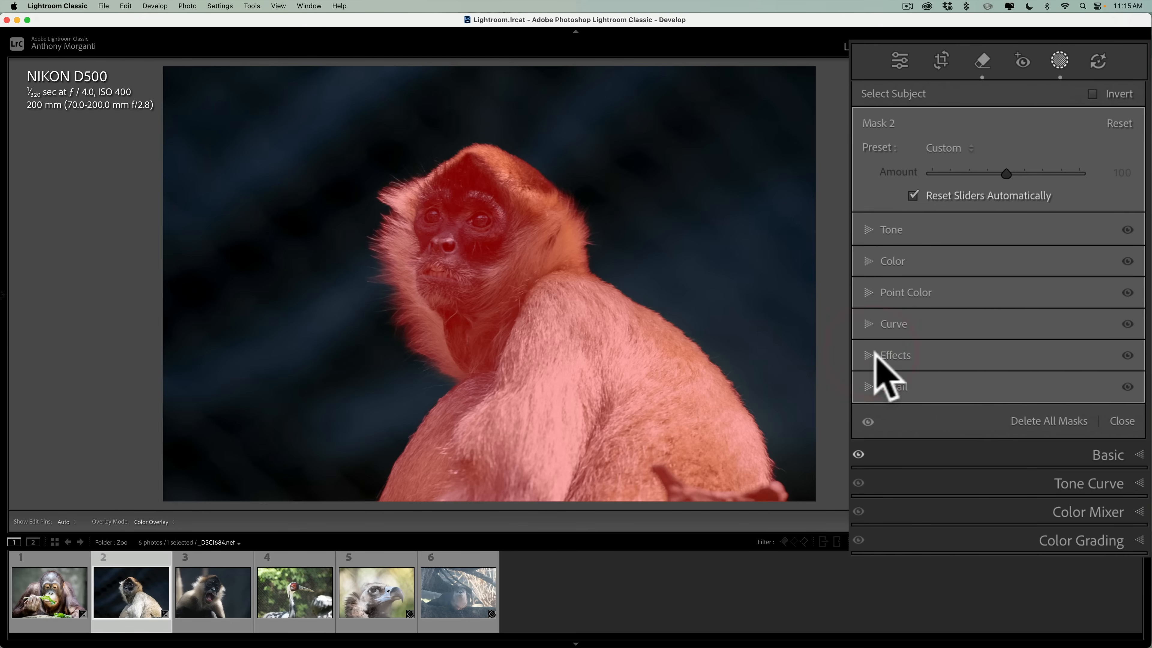
{"action": "left_click", "coordinate": [876, 356]}
{"action": "left_click_drag", "start_coordinate": [1005, 376], "coordinate": [1013, 390]}
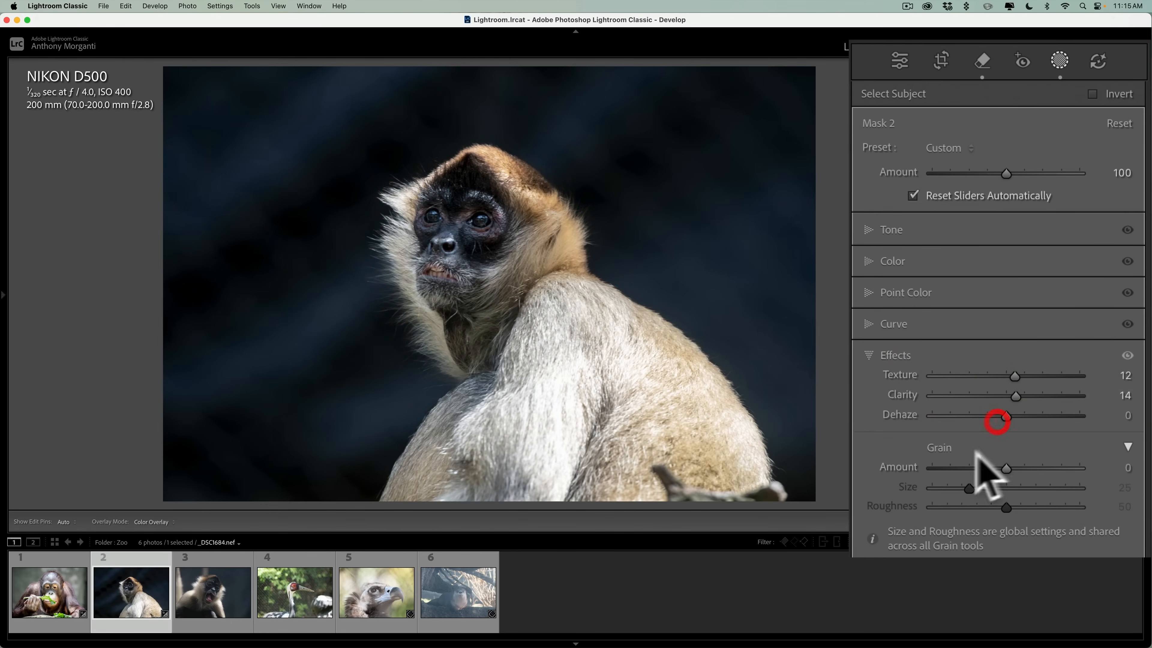
{"action": "left_click", "coordinate": [870, 355]}
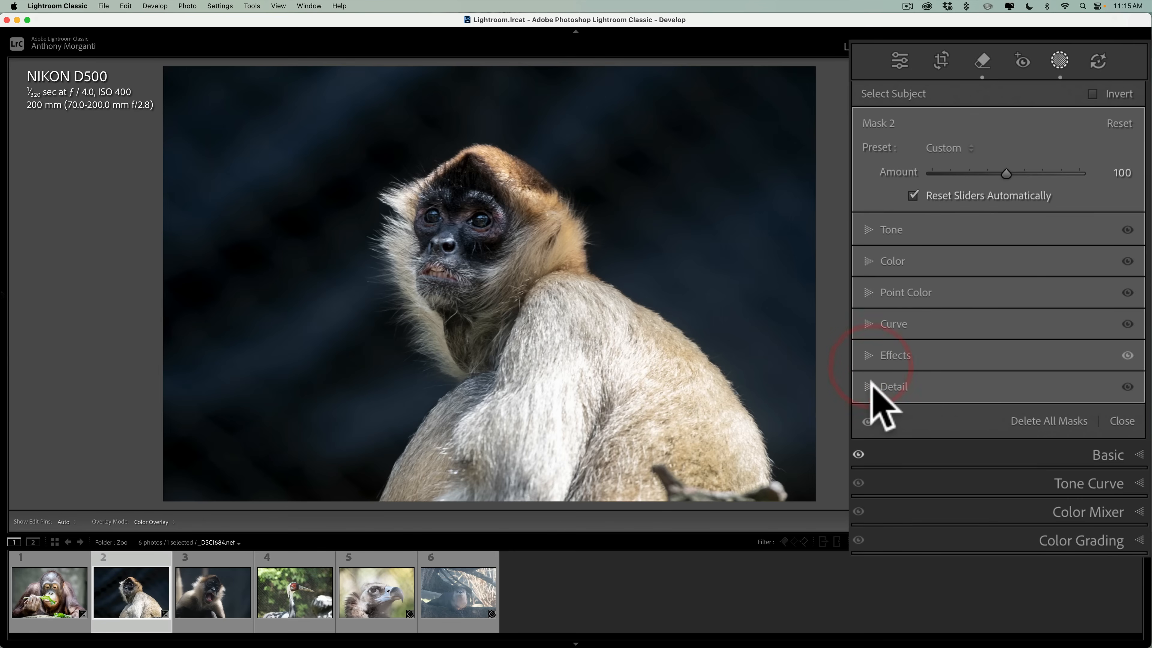
Set the monkey subject mask's Sharpness to 21 and collapse its Detail settings.
{"action": "left_click", "coordinate": [884, 386]}
{"action": "left_click_drag", "start_coordinate": [1004, 407], "coordinate": [1020, 407]}
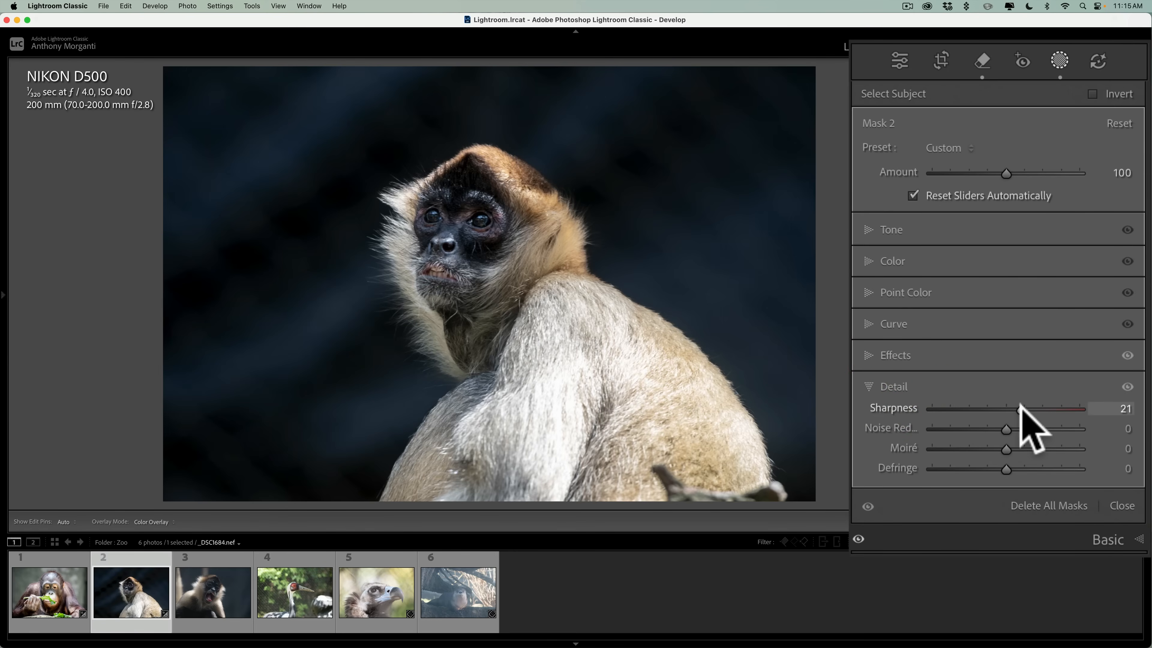
{"action": "left_click", "coordinate": [983, 345]}
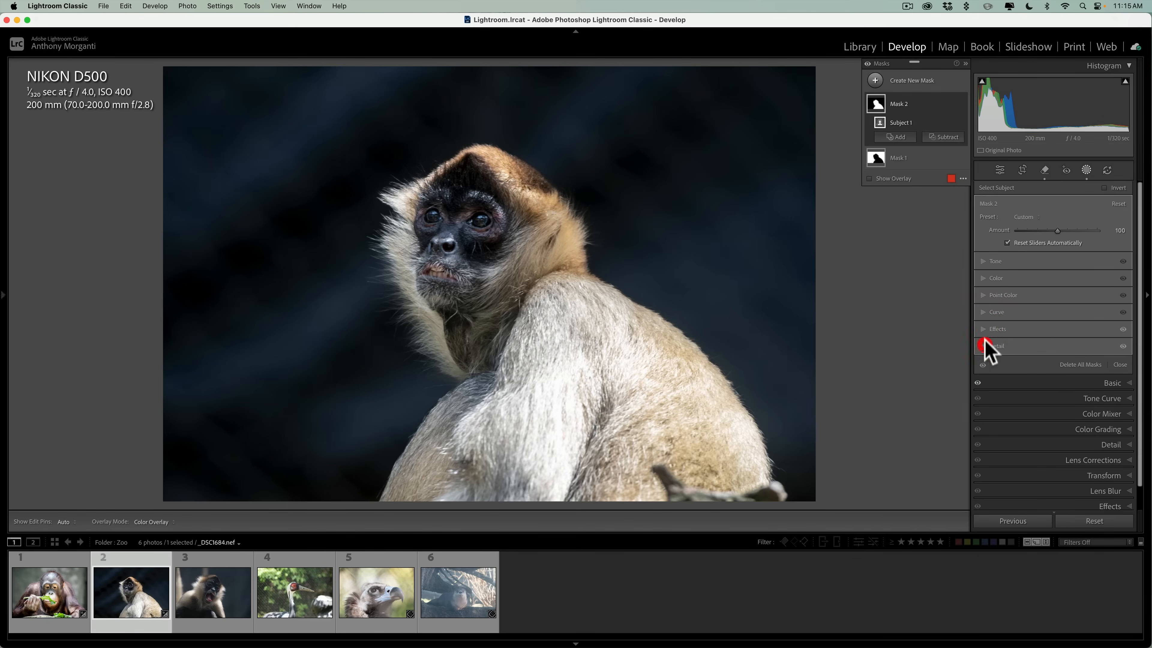
Add a Highlight Priority post-crop vignette with an Amount of about -22, and compare the monkey photo before and after editing.
{"action": "left_click", "coordinate": [1000, 170]}
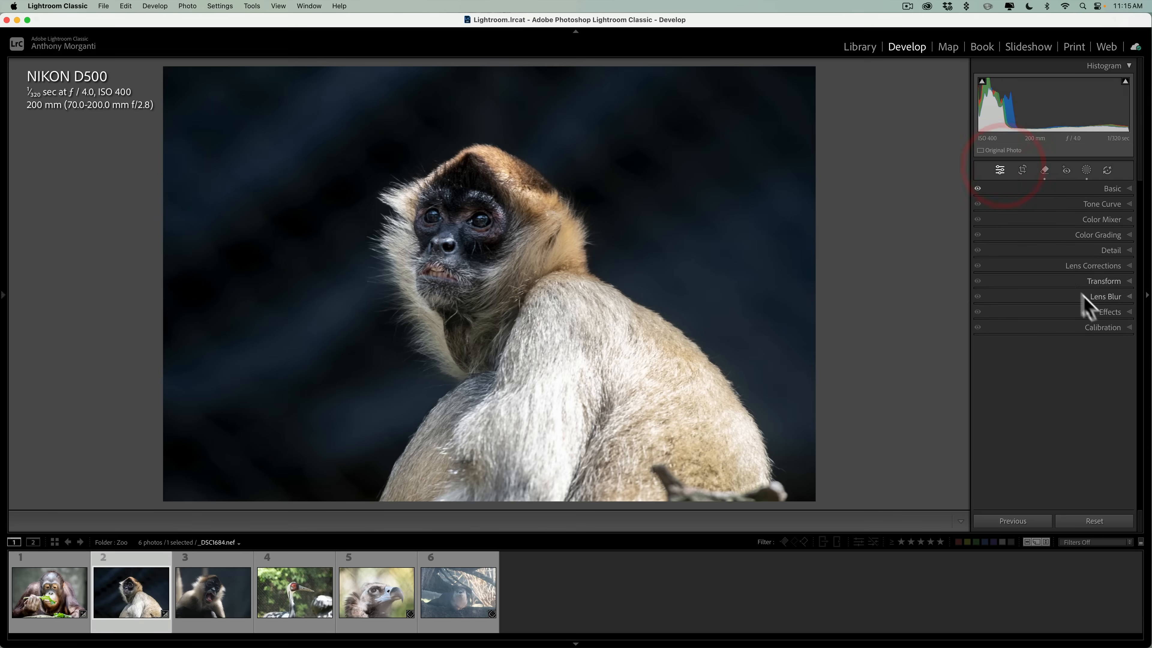
{"action": "left_click", "coordinate": [1106, 312]}
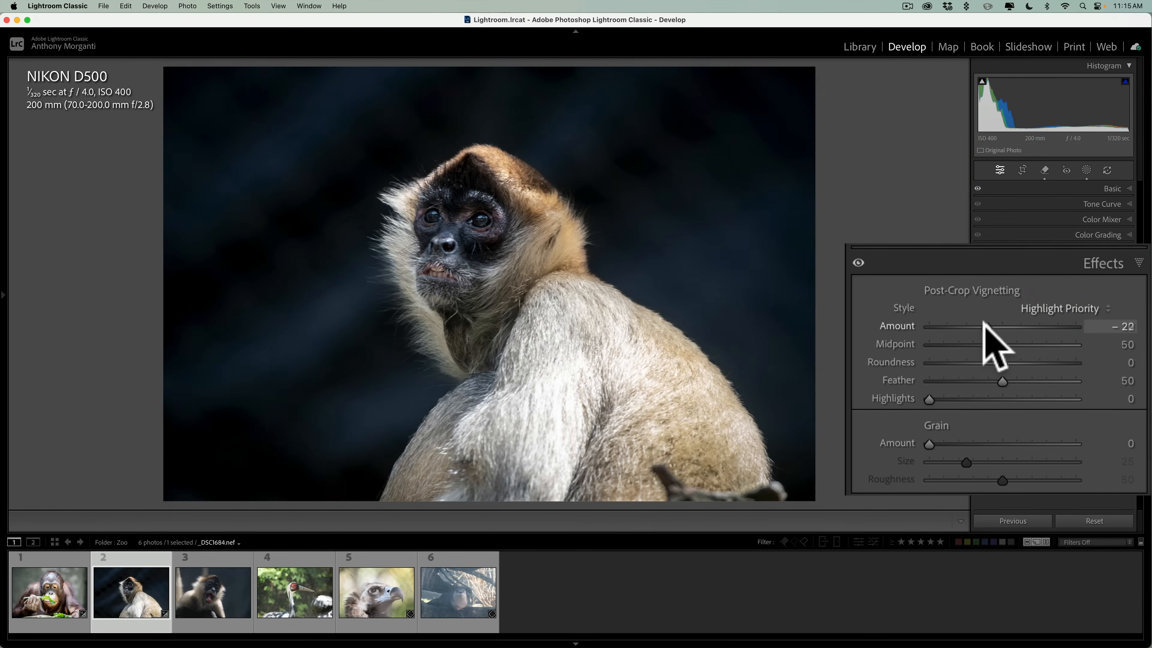
{"action": "left_click", "coordinate": [1088, 263]}
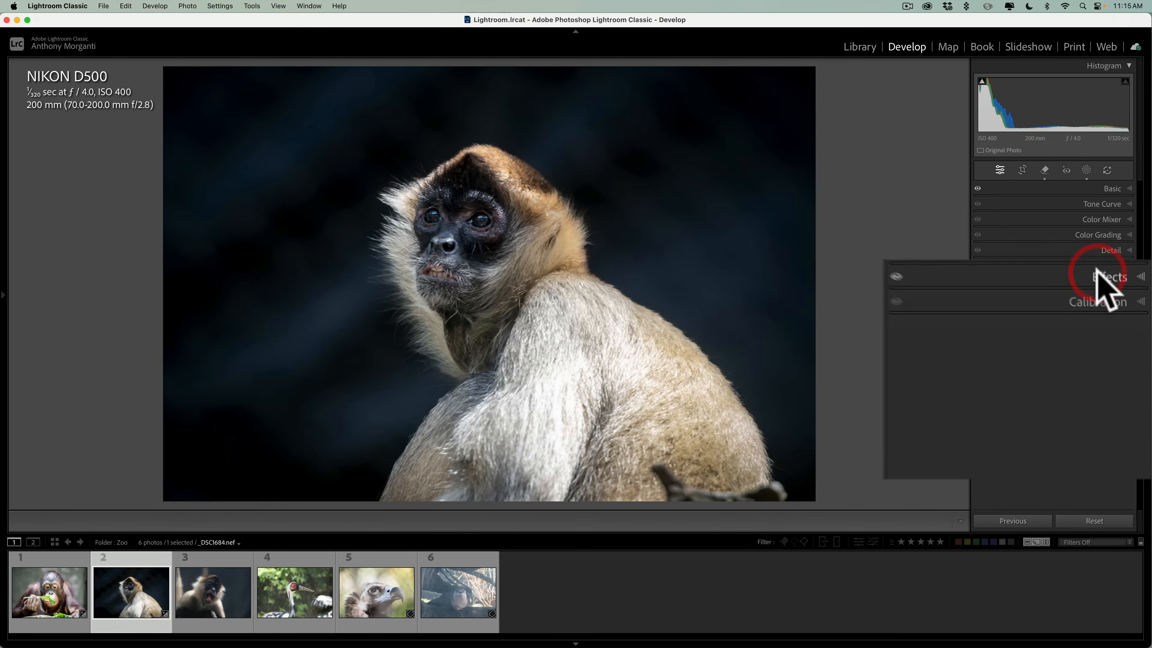
{"action": "key", "text": "backslash"}
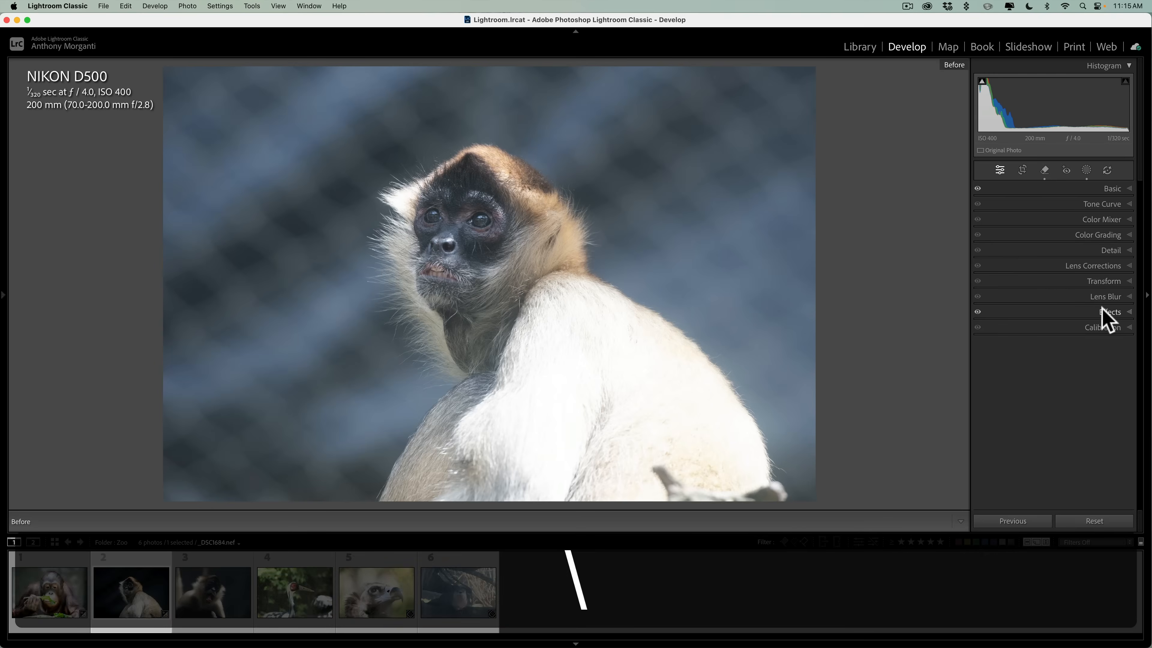
{"action": "key", "text": "backslash"}
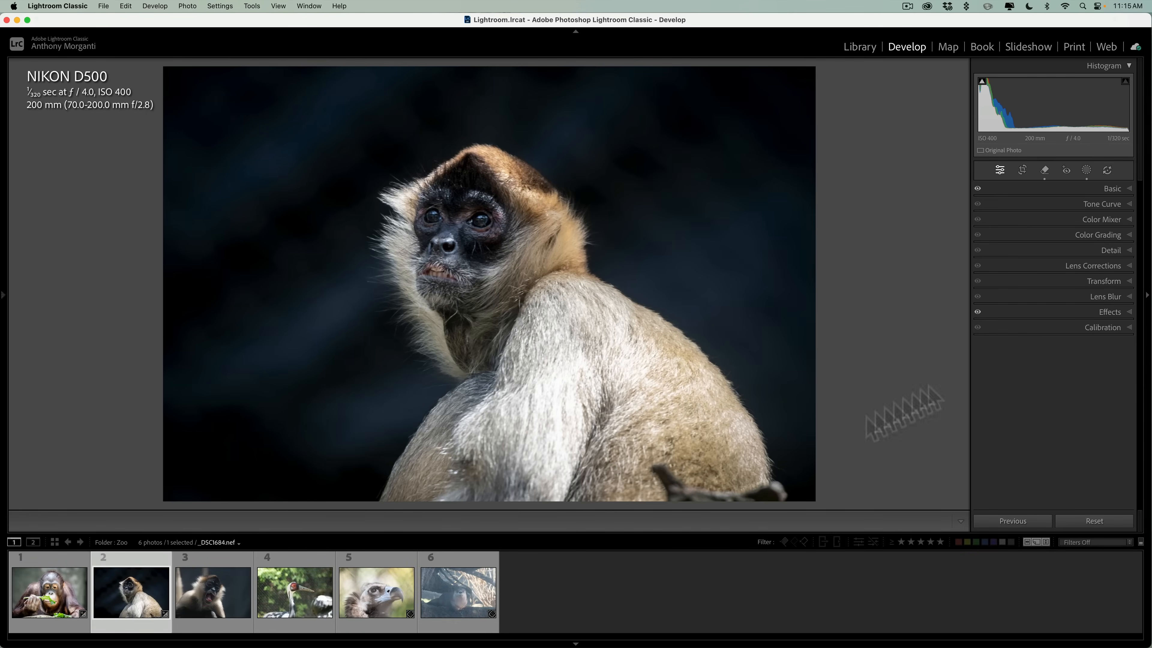
Open the third photo, the open-mouthed monkey, and set its Highlights to -50 and Shadows to +100.
{"action": "left_click", "coordinate": [223, 592]}
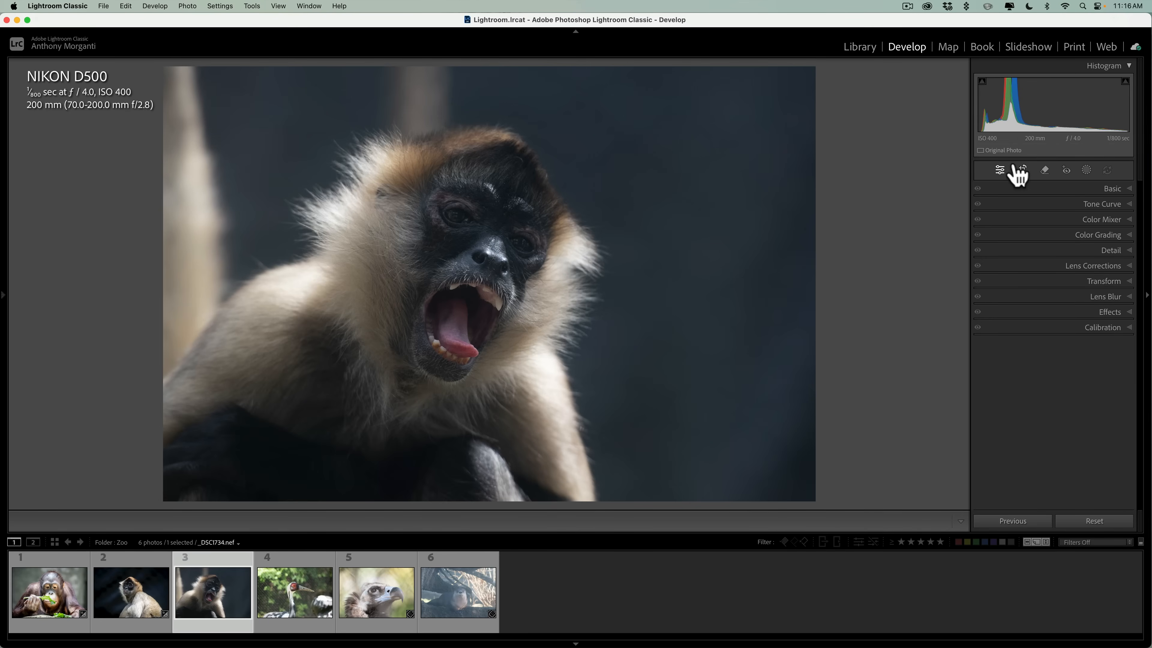
{"action": "left_click", "coordinate": [1023, 170]}
{"action": "left_click", "coordinate": [1000, 171]}
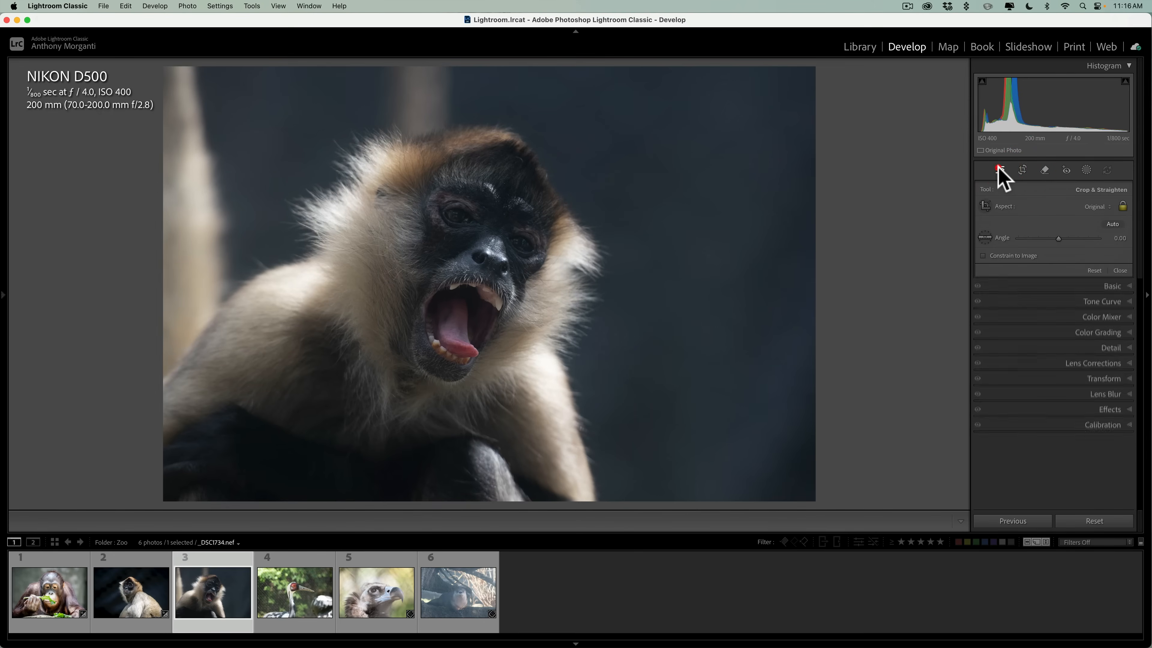
{"action": "left_click", "coordinate": [1120, 188]}
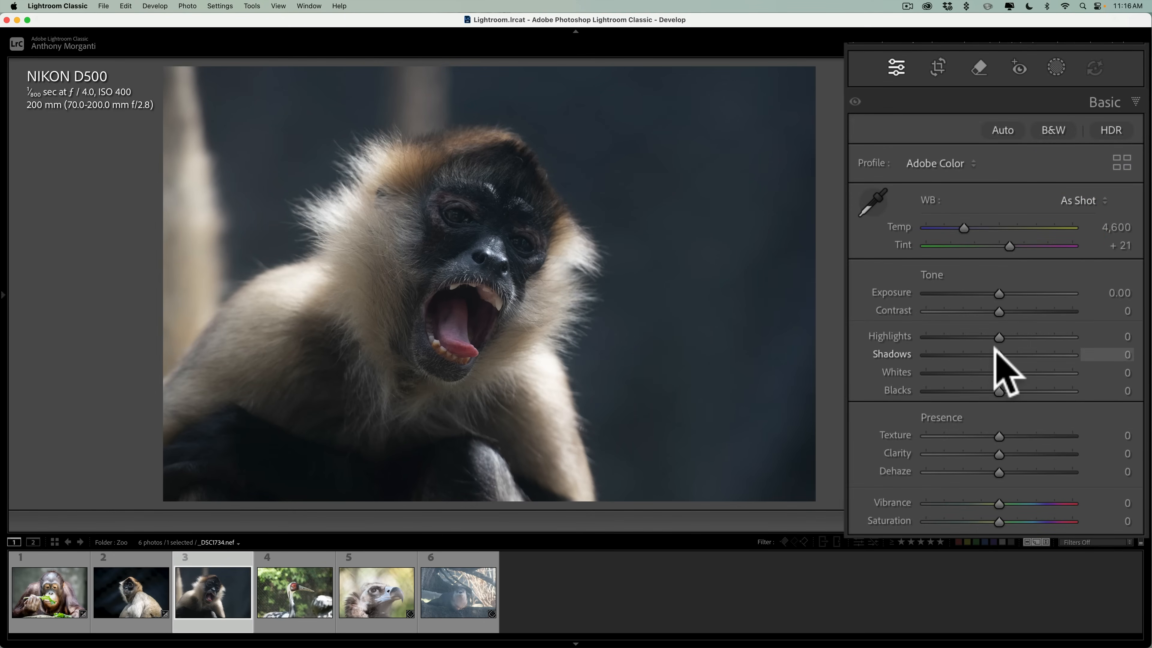
{"action": "left_click_drag", "start_coordinate": [992, 352], "coordinate": [962, 335]}
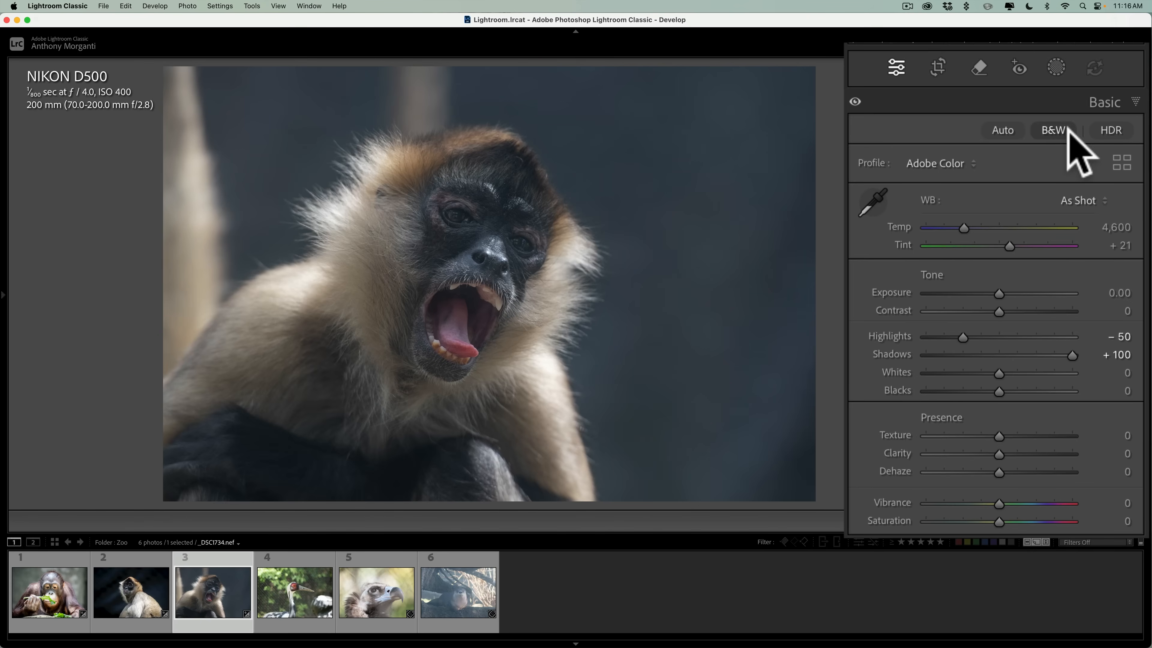
Apply Reflections distraction removal at 100 with Preview quality to the open-mouthed monkey photo.
{"action": "left_click", "coordinate": [978, 67]}
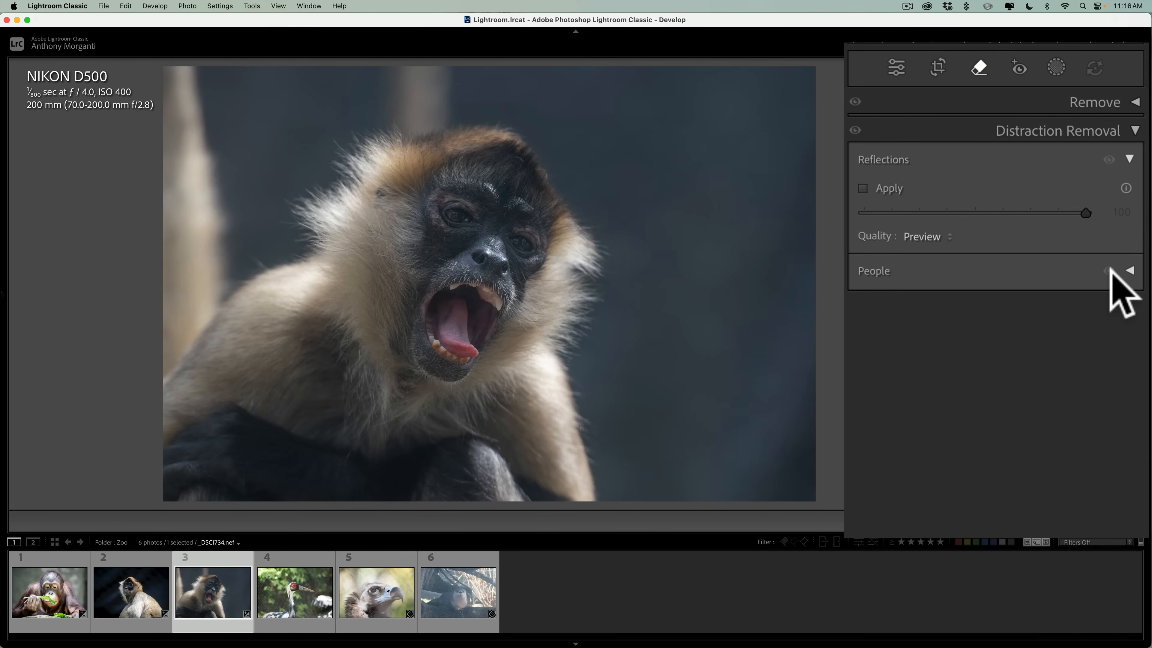
{"action": "left_click", "coordinate": [862, 187]}
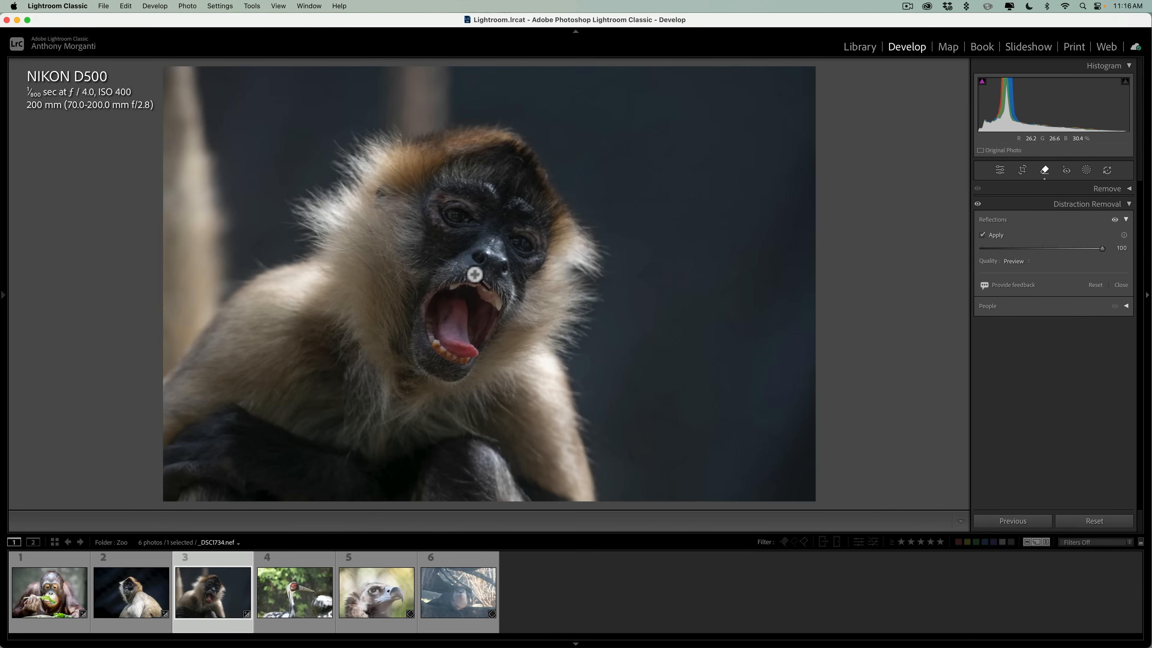
{"action": "left_click", "coordinate": [1092, 205]}
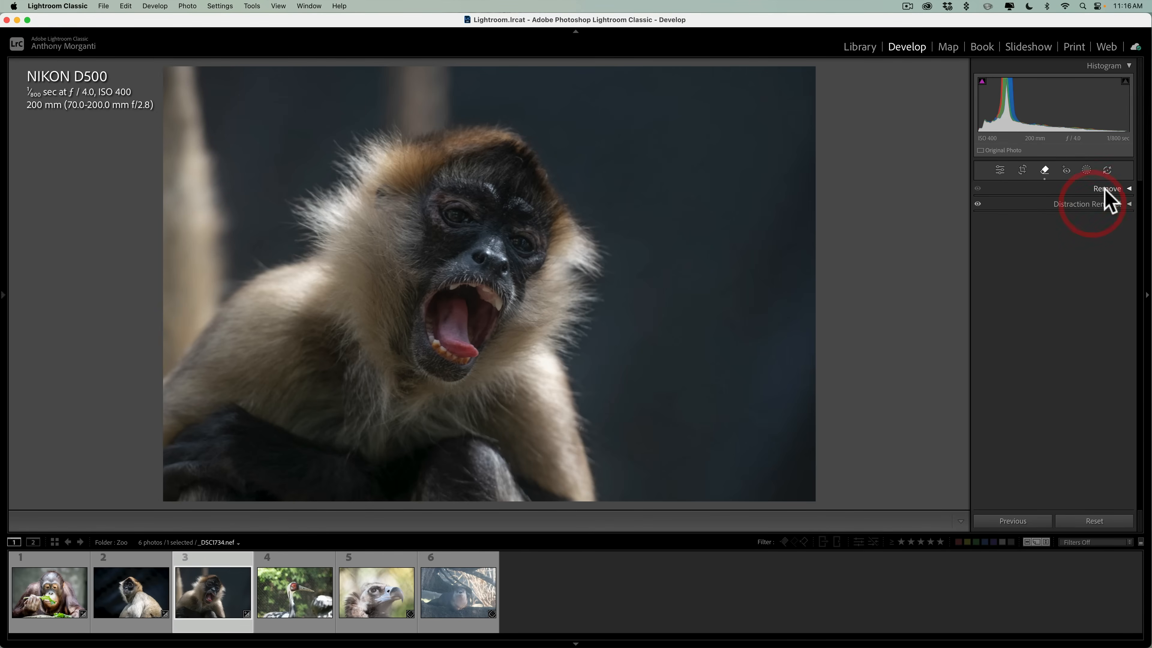
Return to the basic adjustments and compare the open-mouthed monkey photo before and after editing.
{"action": "left_click", "coordinate": [1000, 171]}
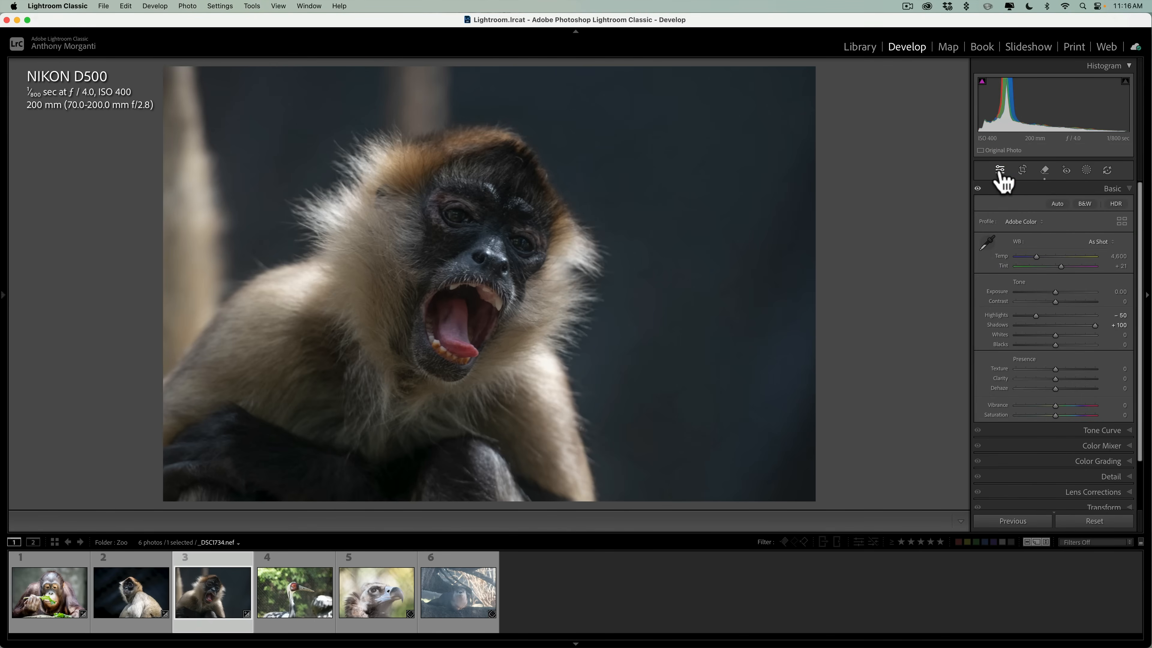
{"action": "key", "text": "backslash"}
{"action": "key", "text": "backslash"}
{"action": "key", "text": "backslash"}
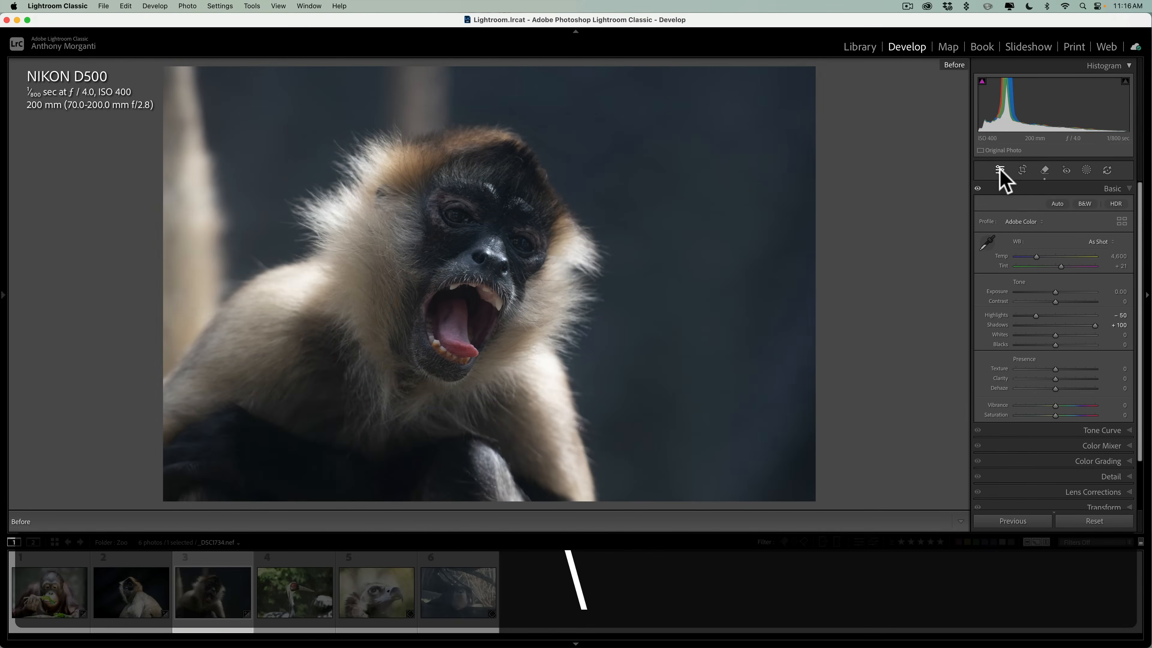
{"action": "key", "text": "backslash"}
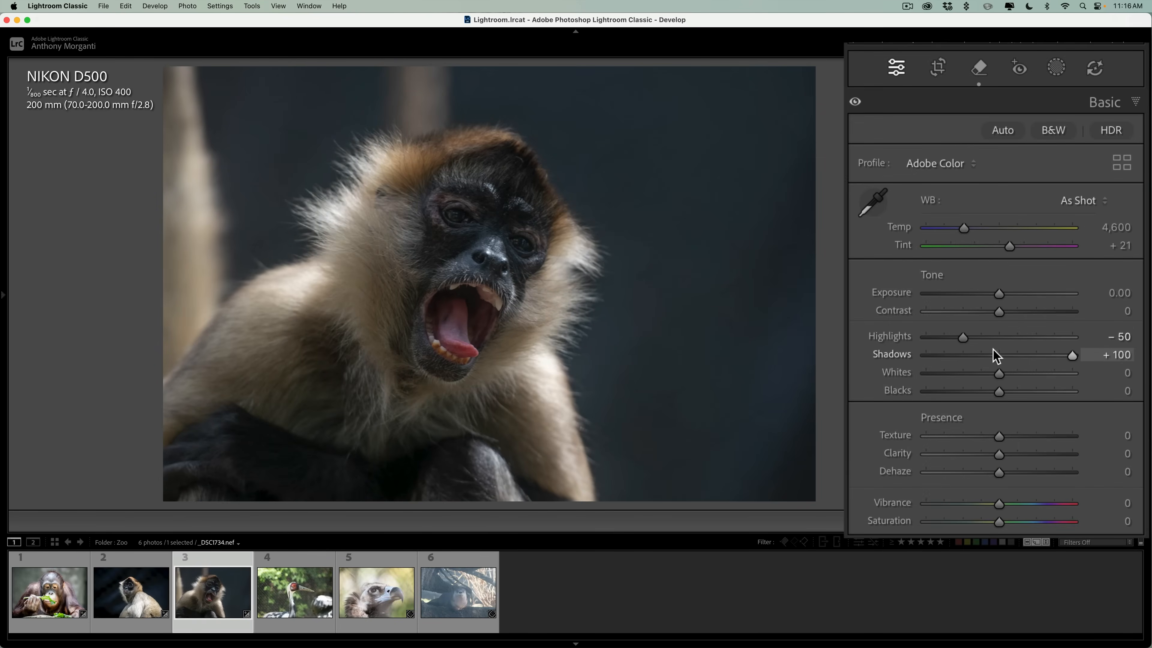
Set the open-mouthed monkey photo's Exposure to +0.35, Whites to +11 and Blacks to -27, and collapse the basic adjustments.
{"action": "left_click_drag", "start_coordinate": [1002, 301], "coordinate": [1006, 301]}
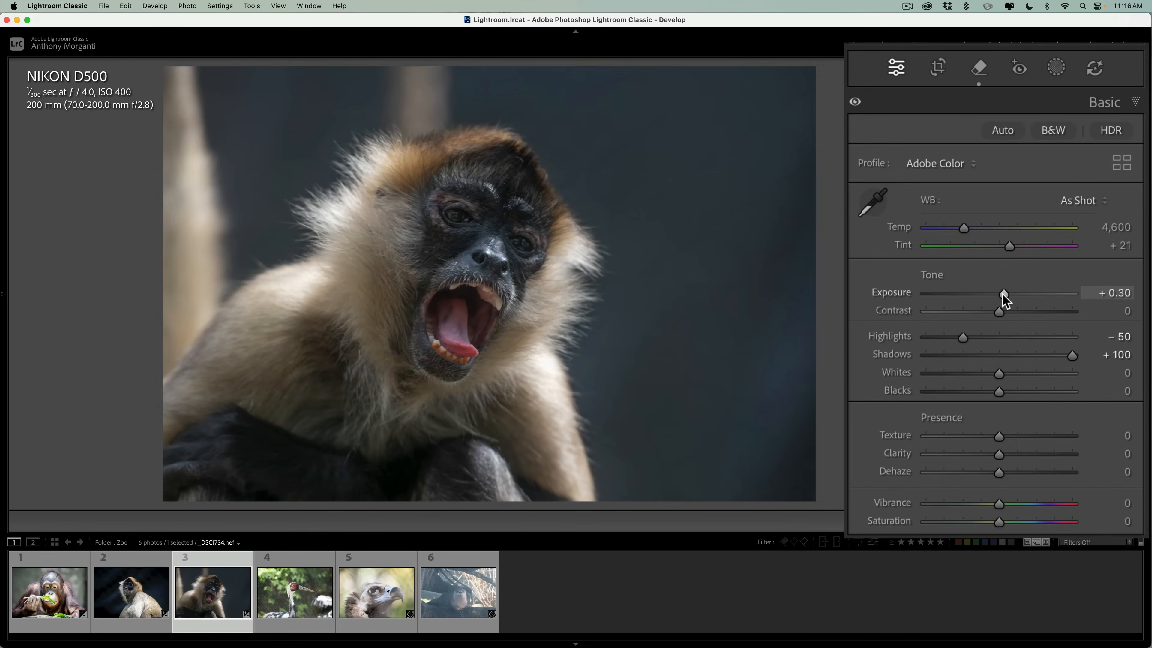
{"action": "left_click", "coordinate": [999, 374], "text": "alt"}
{"action": "left_click_drag", "start_coordinate": [1012, 374], "coordinate": [978, 388]}
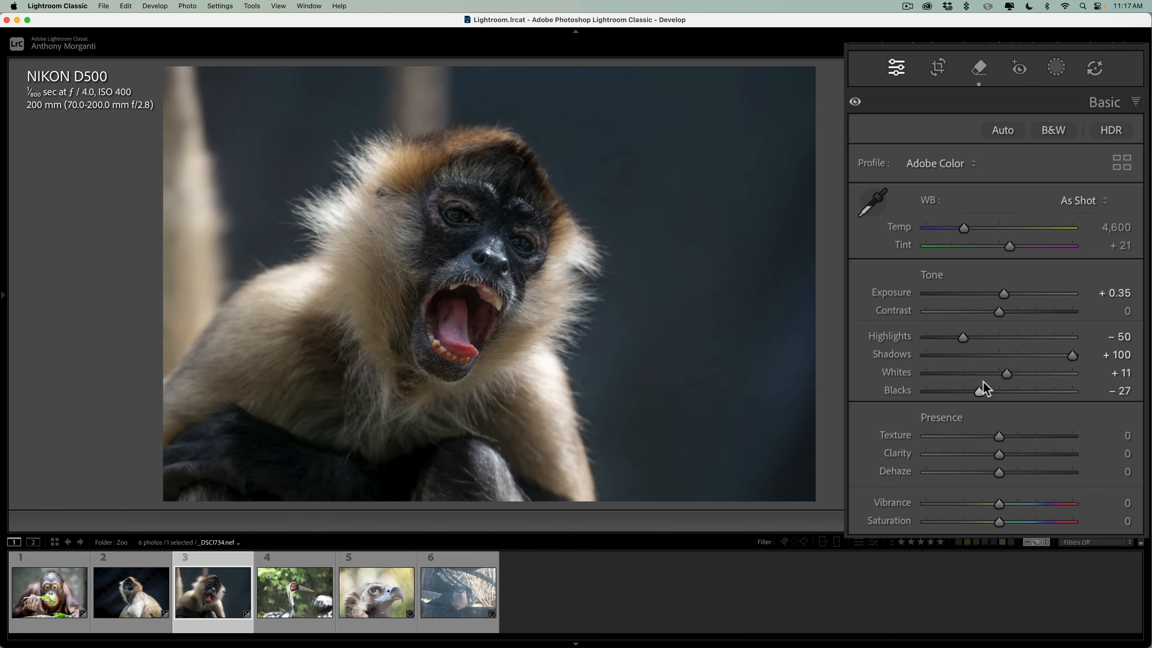
{"action": "left_click", "coordinate": [1105, 104]}
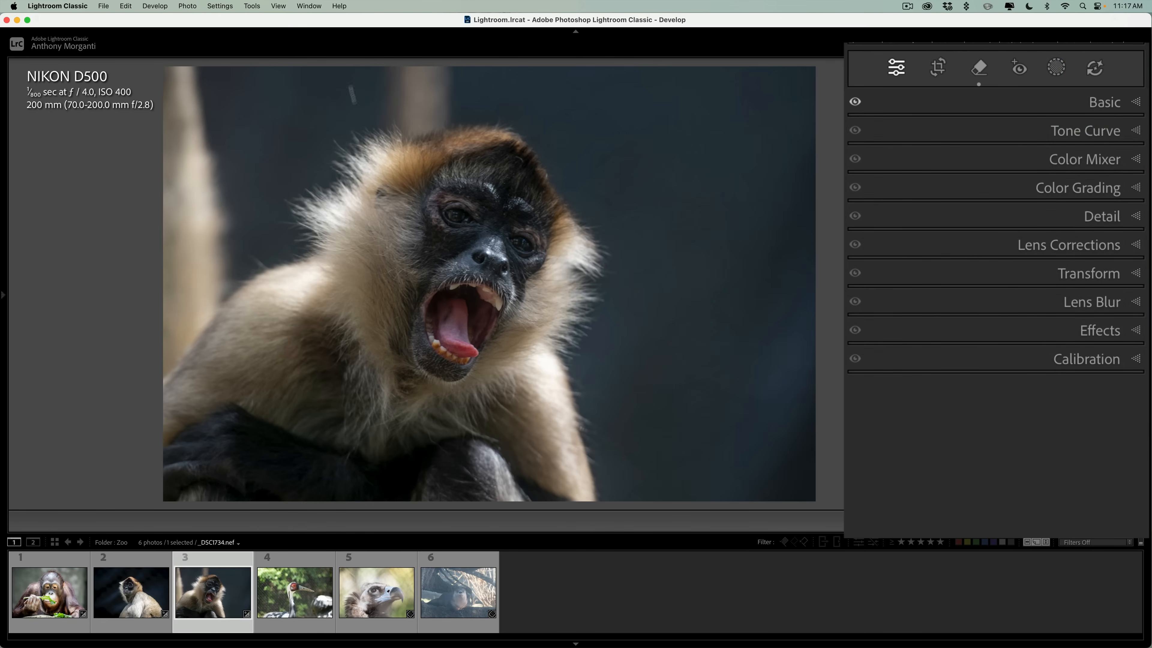
Remove the pale post above the monkey's head with generative AI at brush size 21, keeping variation 3 of 3.
{"action": "left_click", "coordinate": [980, 69]}
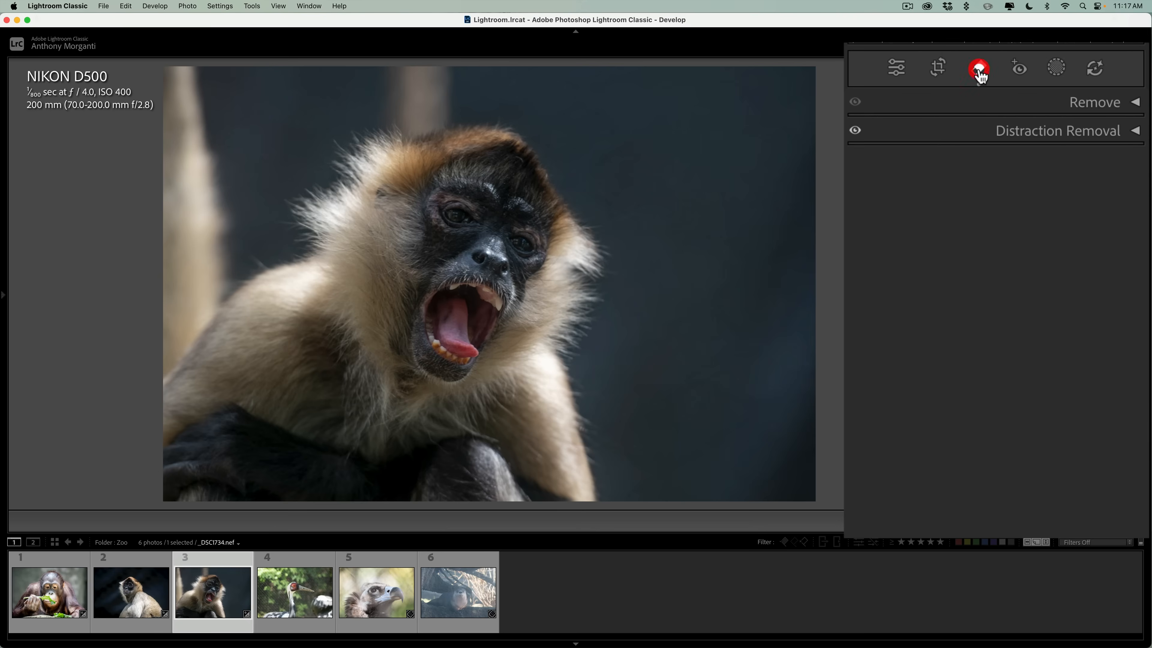
{"action": "left_click", "coordinate": [1084, 101]}
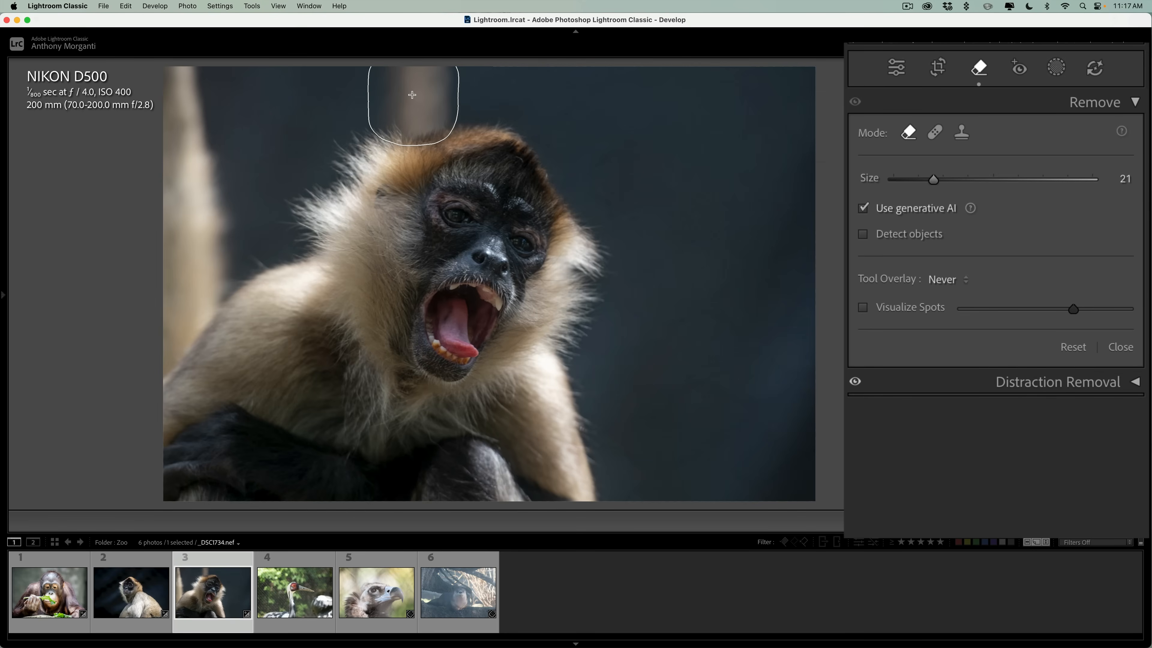
{"action": "left_click_drag", "start_coordinate": [412, 96], "coordinate": [413, 93]}
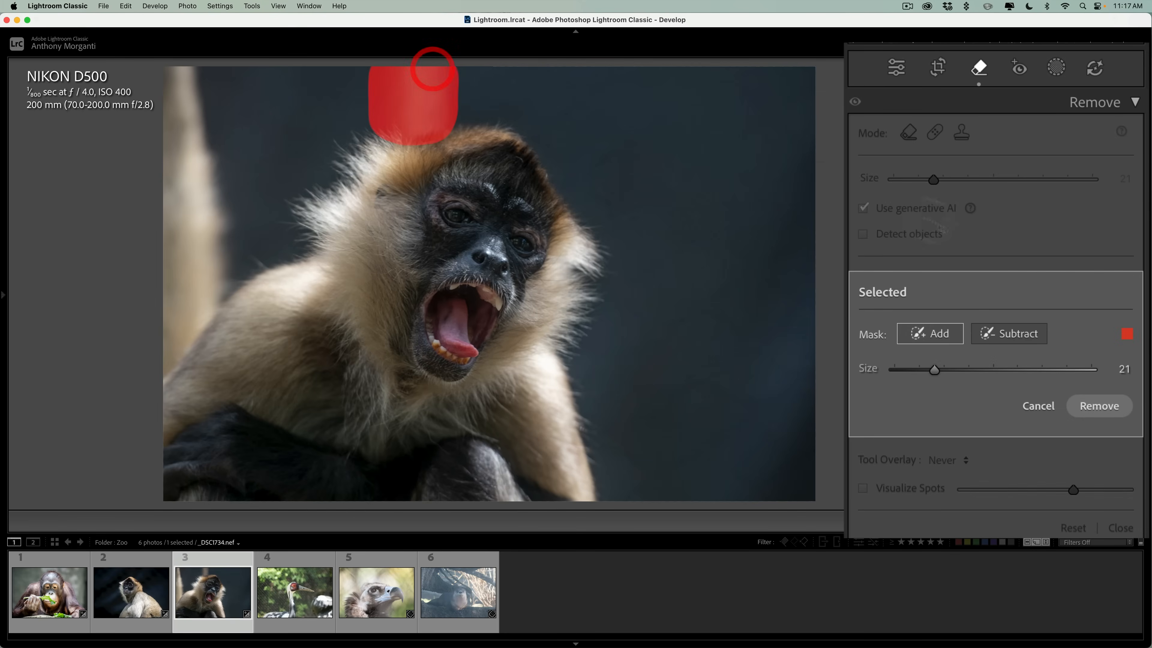
{"action": "left_click", "coordinate": [1098, 407]}
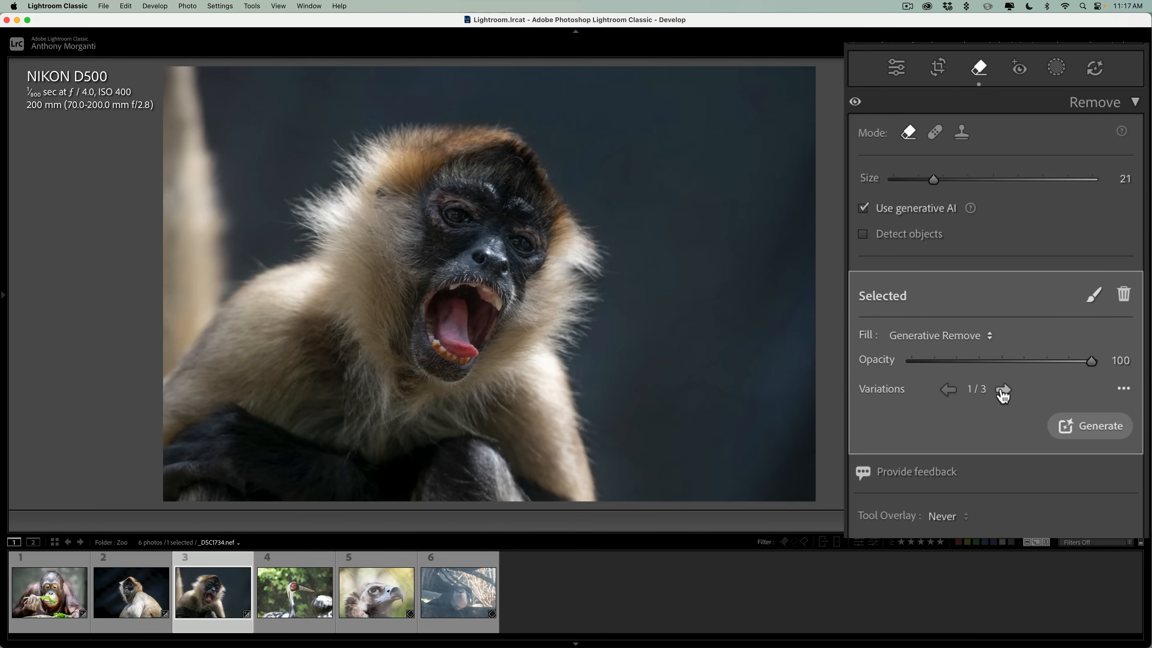
{"action": "left_click", "coordinate": [1003, 390]}
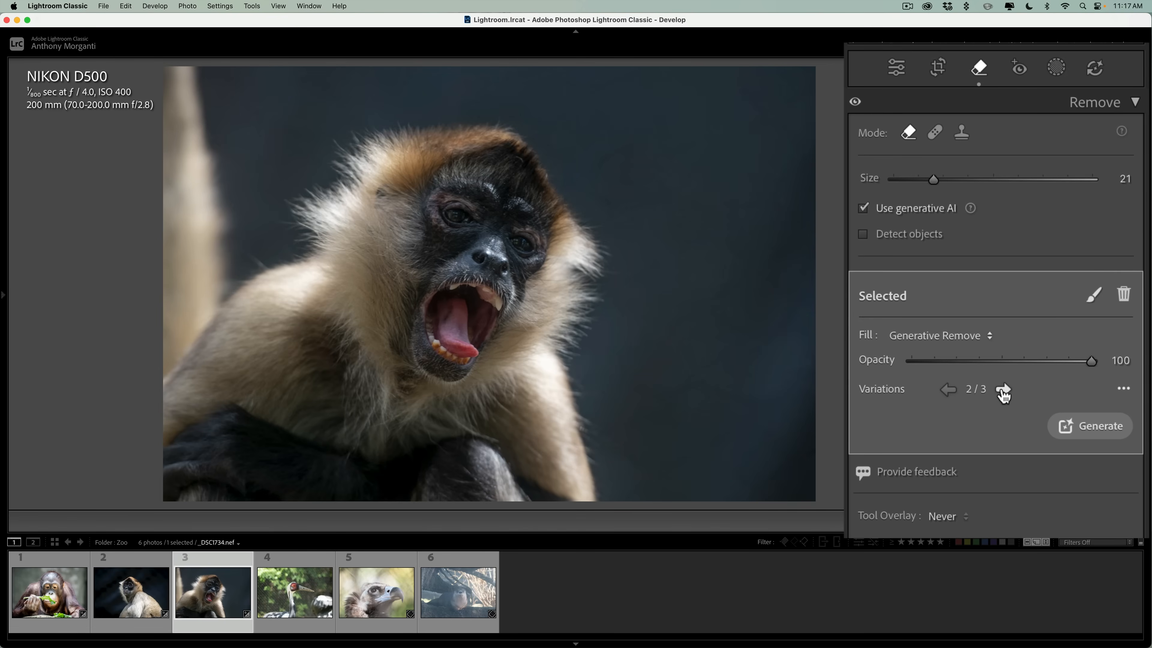
{"action": "left_click", "coordinate": [1003, 390]}
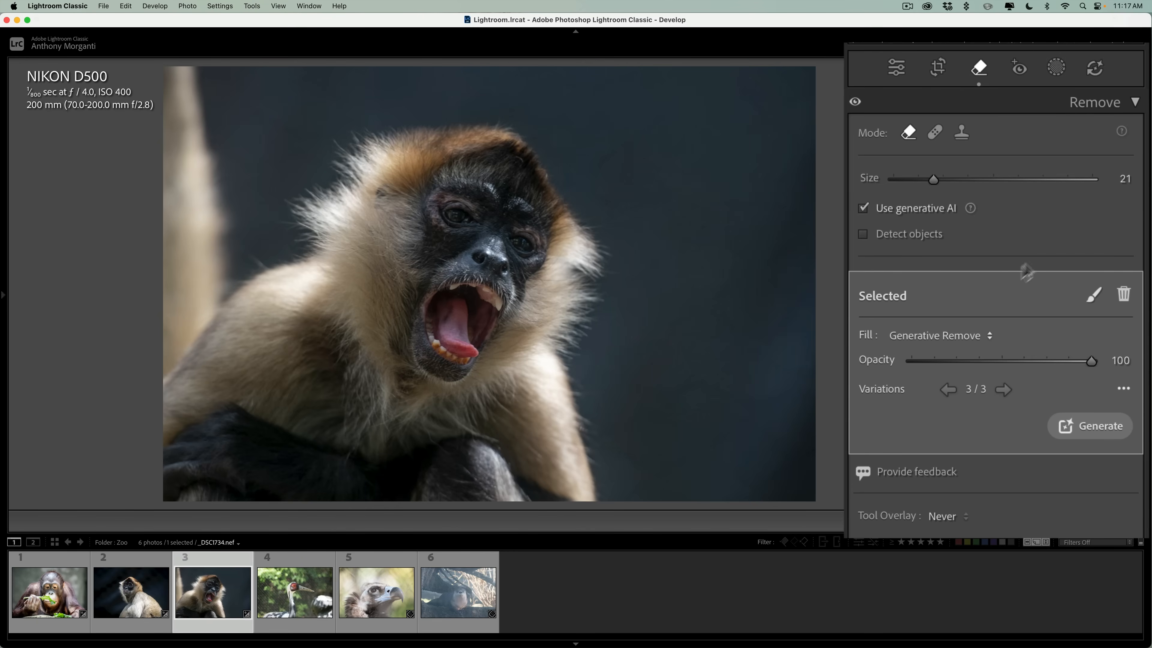
{"action": "left_click", "coordinate": [1102, 189]}
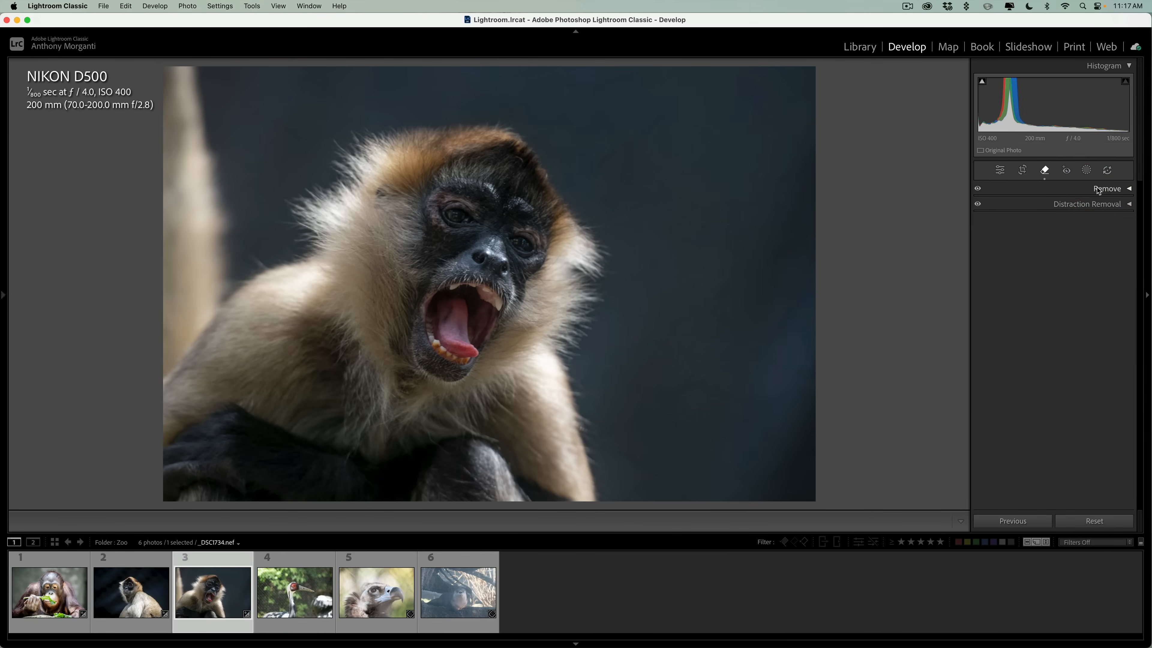
Add a background mask and subtract the monkey's dark legs along the lower edge with a size 10 brush.
{"action": "left_click", "coordinate": [1087, 171]}
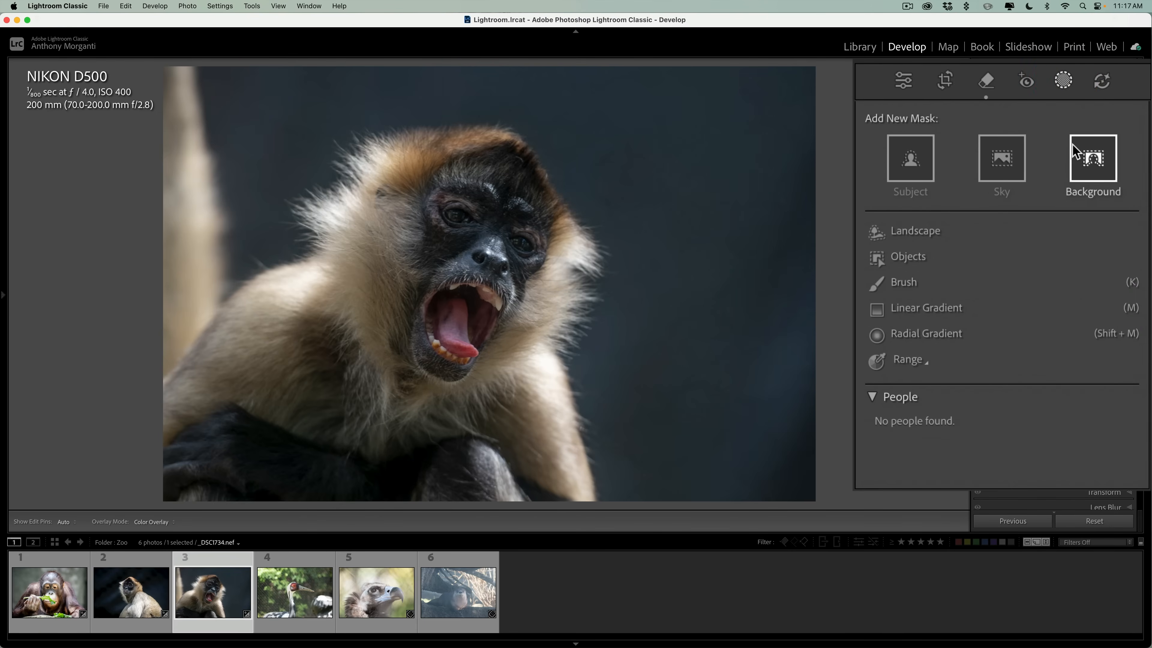
{"action": "left_click", "coordinate": [1094, 159]}
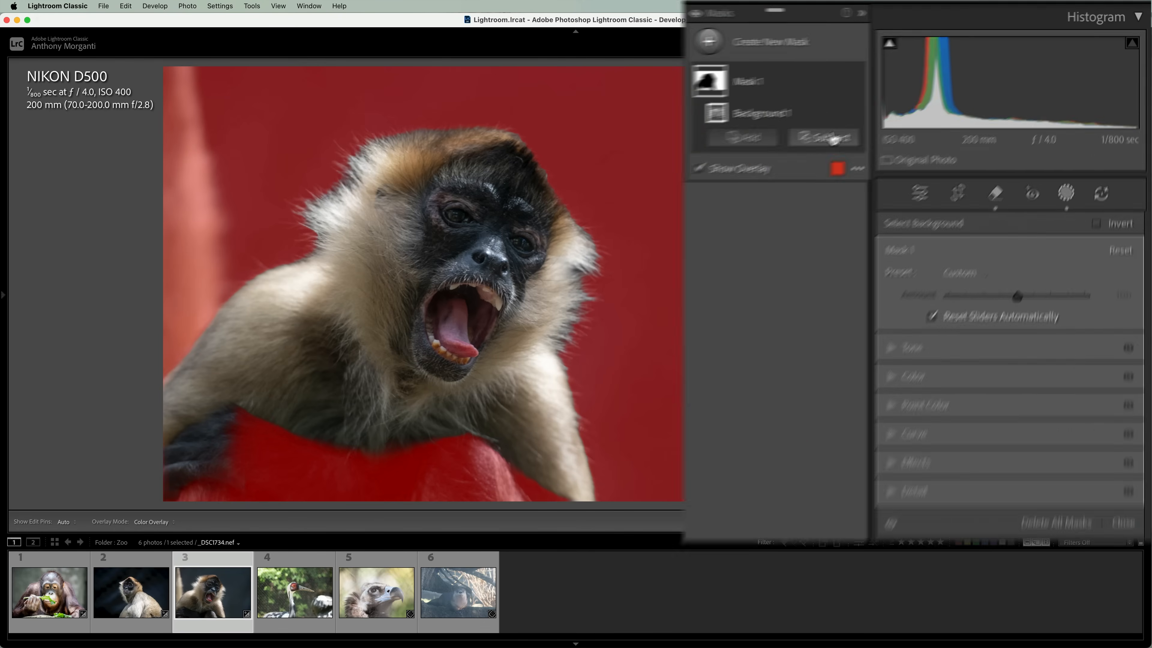
{"action": "left_click", "coordinate": [945, 137]}
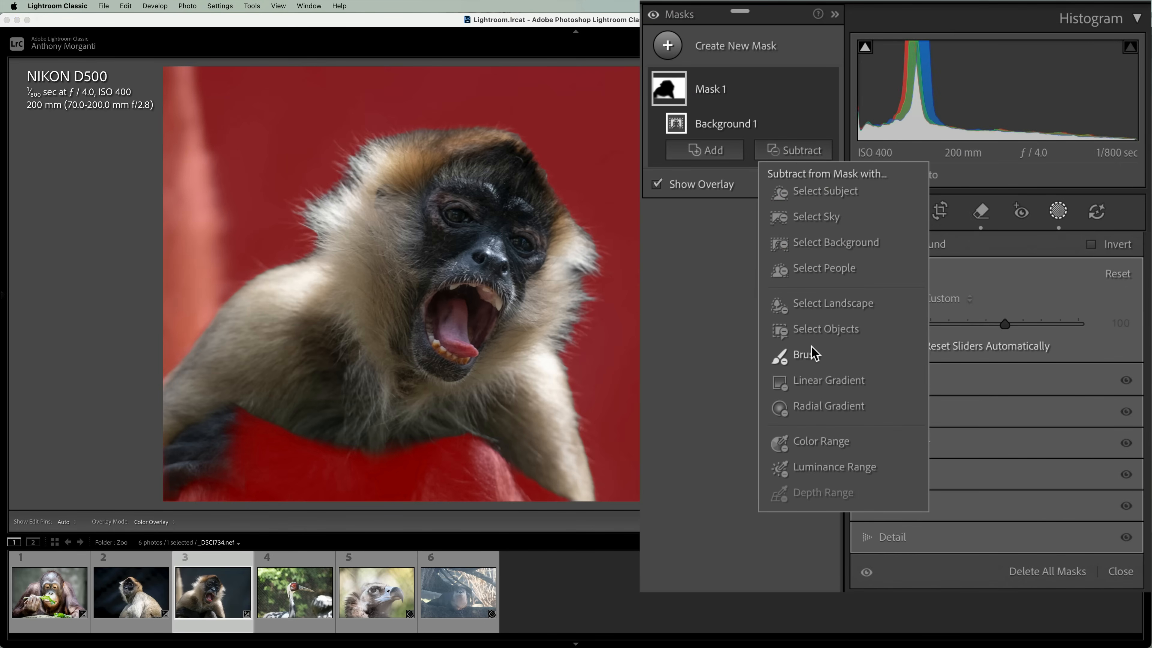
{"action": "left_click", "coordinate": [812, 354]}
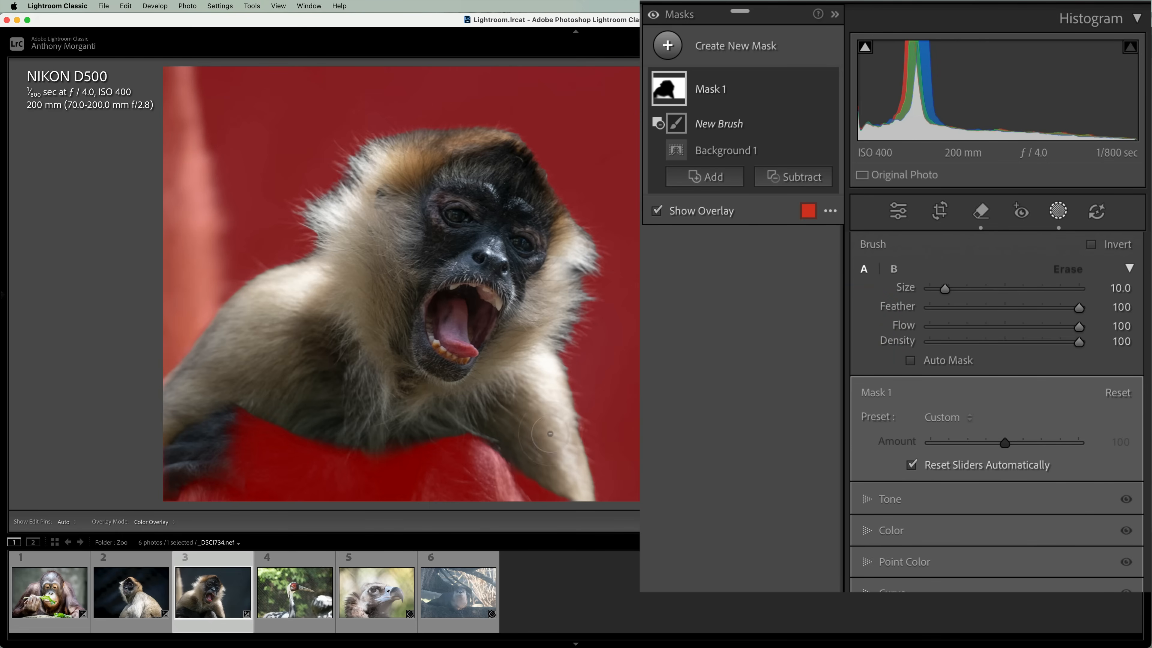
{"action": "mouse_move", "coordinate": [439, 444]}
{"action": "left_mouse_down"}
{"action": "mouse_move", "coordinate": [452, 484]}
{"action": "mouse_move", "coordinate": [473, 484]}
{"action": "mouse_move", "coordinate": [471, 448]}
{"action": "mouse_move", "coordinate": [495, 503]}
{"action": "left_mouse_up"}
{"action": "mouse_move", "coordinate": [461, 469]}
{"action": "left_mouse_down"}
{"action": "mouse_move", "coordinate": [406, 505]}
{"action": "mouse_move", "coordinate": [361, 509]}
{"action": "mouse_move", "coordinate": [379, 452]}
{"action": "mouse_move", "coordinate": [321, 439]}
{"action": "mouse_move", "coordinate": [331, 462]}
{"action": "mouse_move", "coordinate": [279, 475]}
{"action": "mouse_move", "coordinate": [263, 517]}
{"action": "mouse_move", "coordinate": [248, 421]}
{"action": "mouse_move", "coordinate": [205, 505]}
{"action": "mouse_move", "coordinate": [181, 477]}
{"action": "left_mouse_up"}
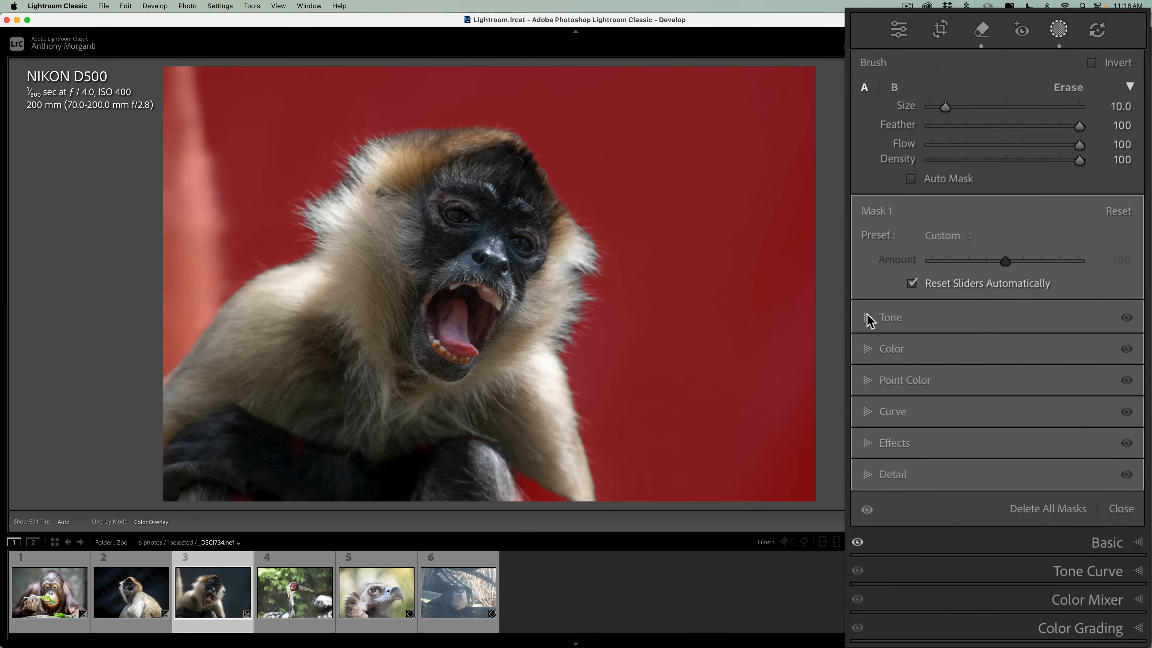
Darken the background mask by setting its Exposure to -0.47 and Highlights to -63.
{"action": "left_click", "coordinate": [984, 326]}
{"action": "left_click_drag", "start_coordinate": [1005, 339], "coordinate": [996, 338]}
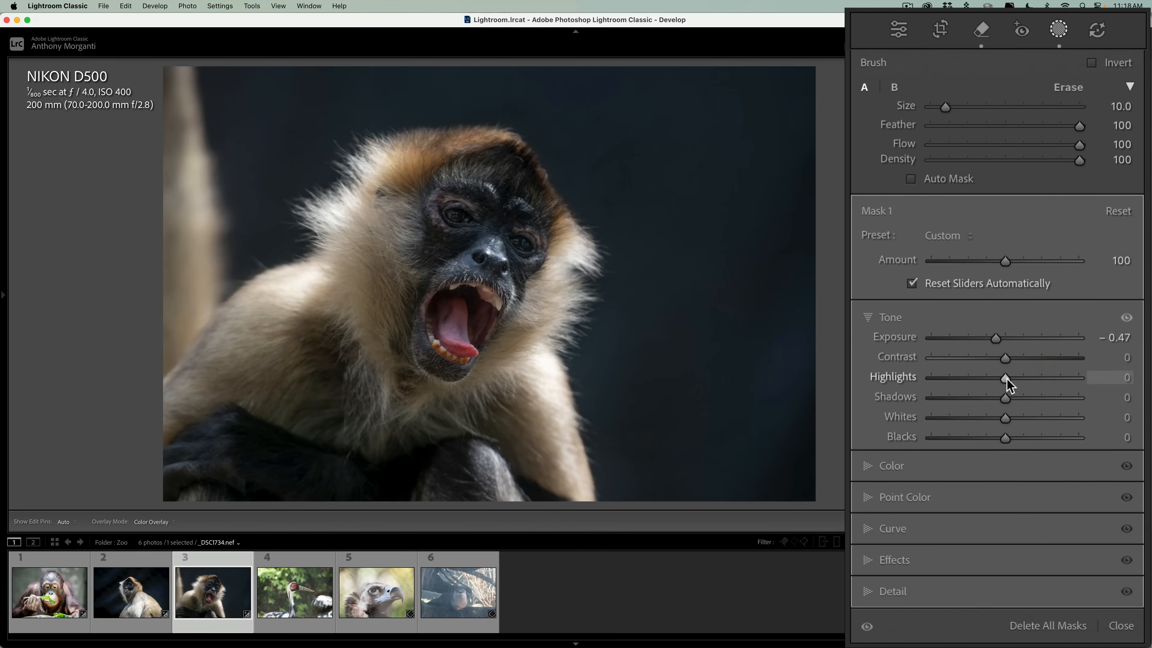
{"action": "left_click_drag", "start_coordinate": [1006, 378], "coordinate": [959, 381]}
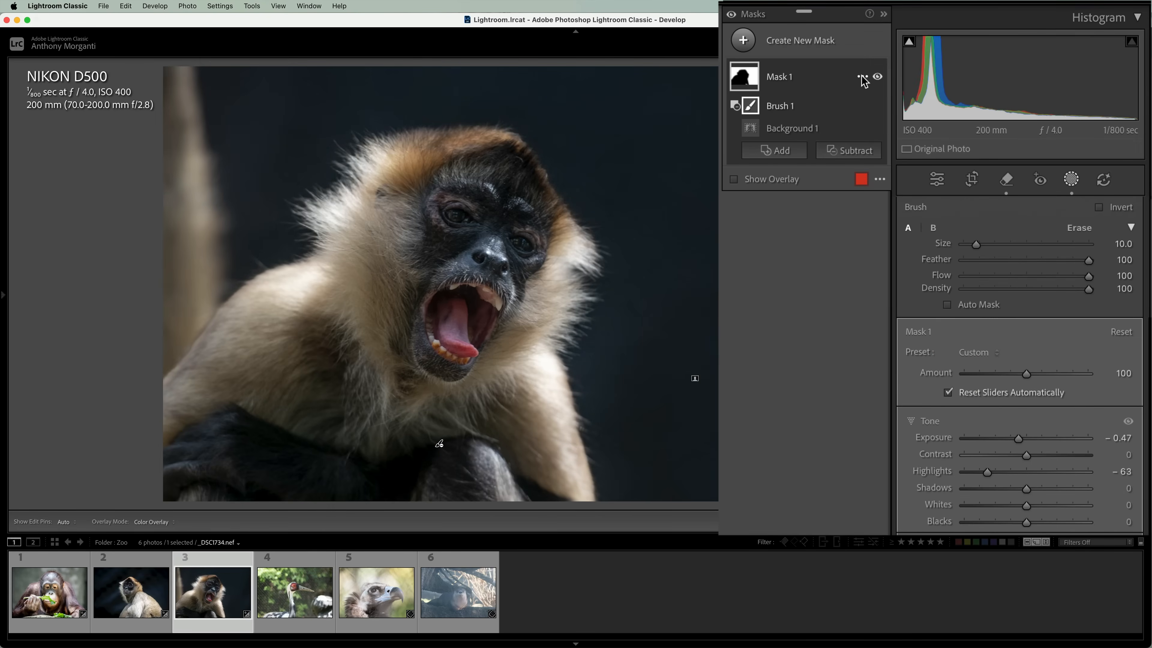
Duplicate and invert the background mask, and brush the missed area between the monkey's leg and arm into the inverted mask at size 4.
{"action": "left_click", "coordinate": [863, 77]}
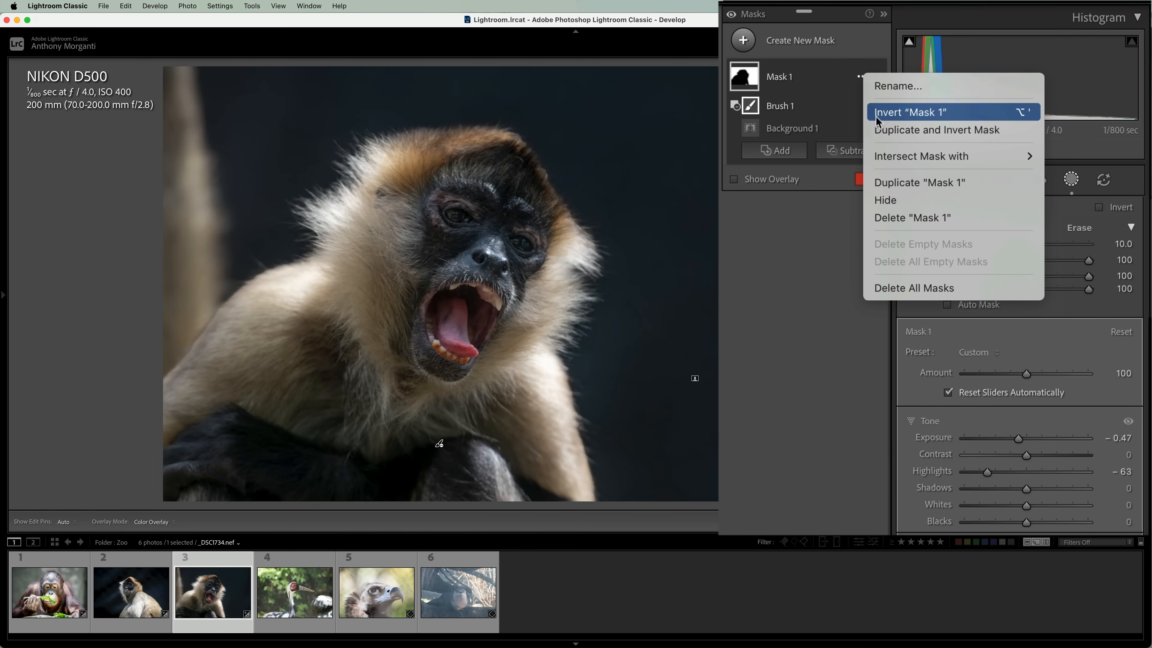
{"action": "left_click", "coordinate": [879, 130]}
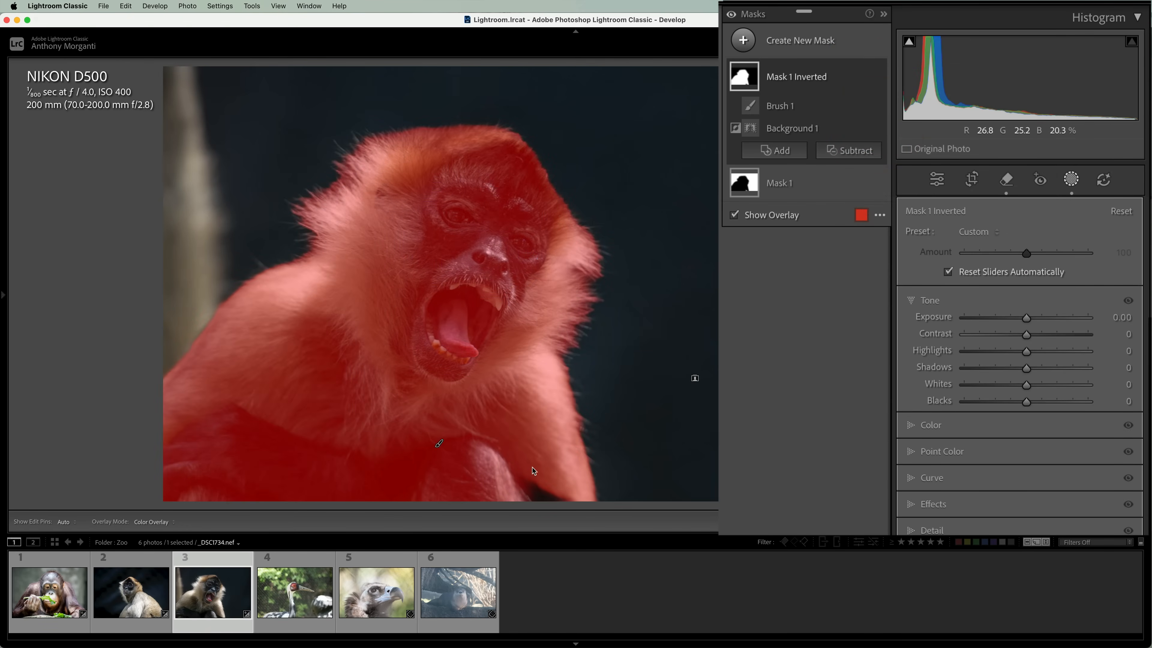
{"action": "left_click", "coordinate": [777, 152]}
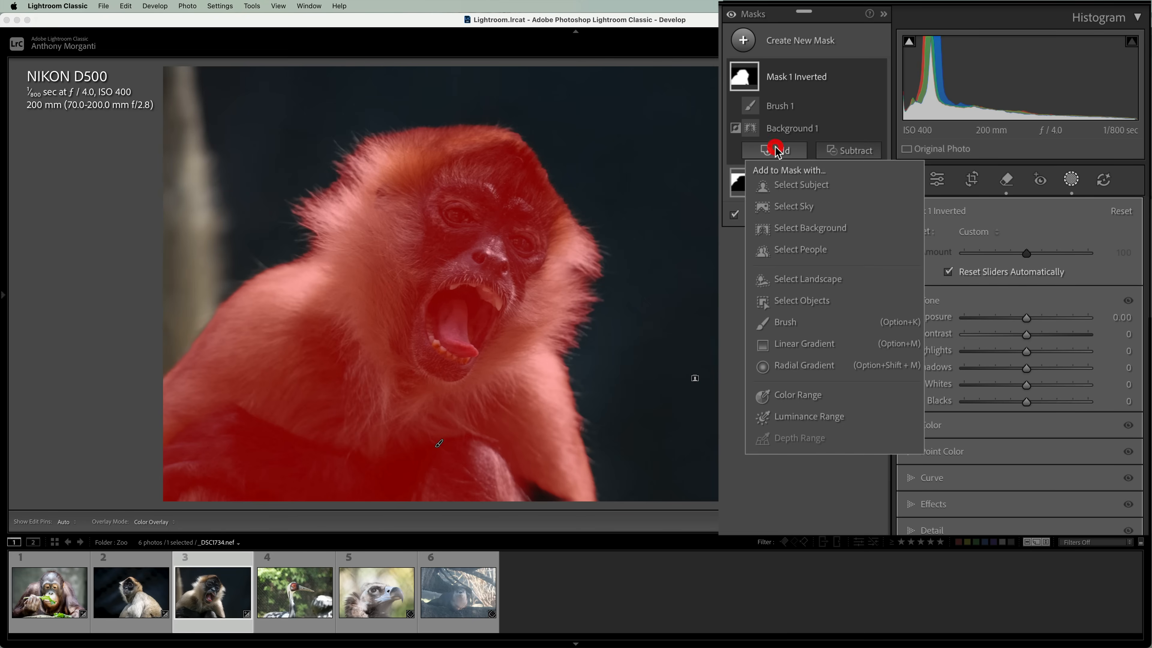
{"action": "left_click", "coordinate": [784, 322]}
{"action": "scroll", "coordinate": [528, 485], "scroll_direction": "down", "scroll_amount": 10}
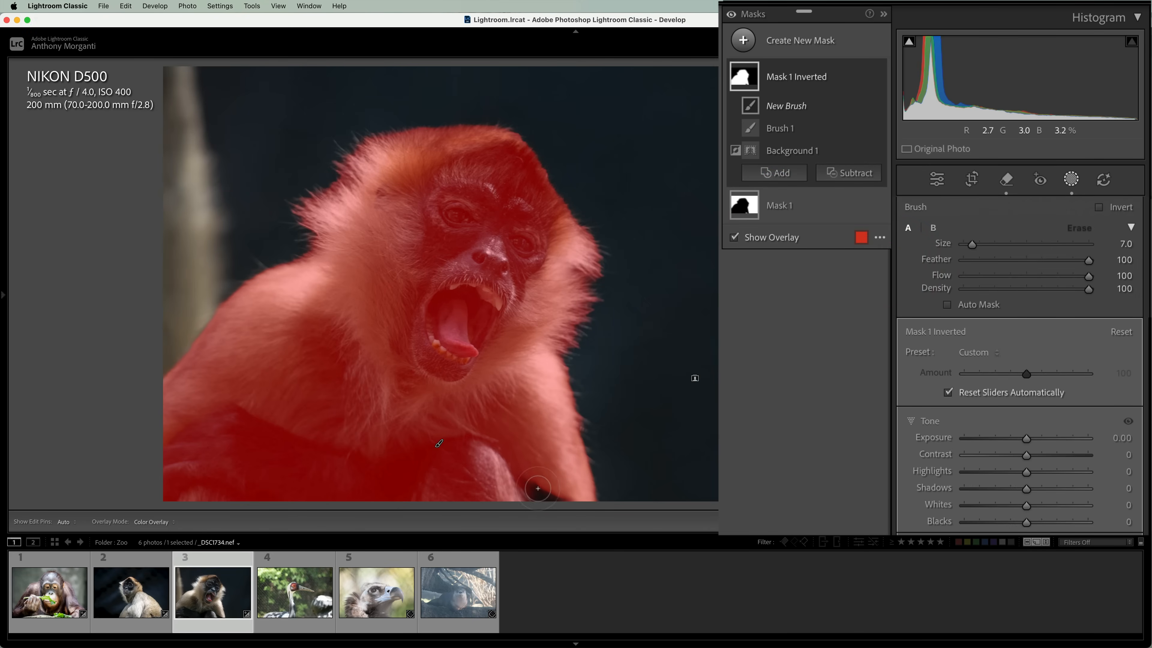
{"action": "key", "text": "h"}
{"action": "scroll", "coordinate": [560, 497], "scroll_direction": "up", "scroll_amount": 5}
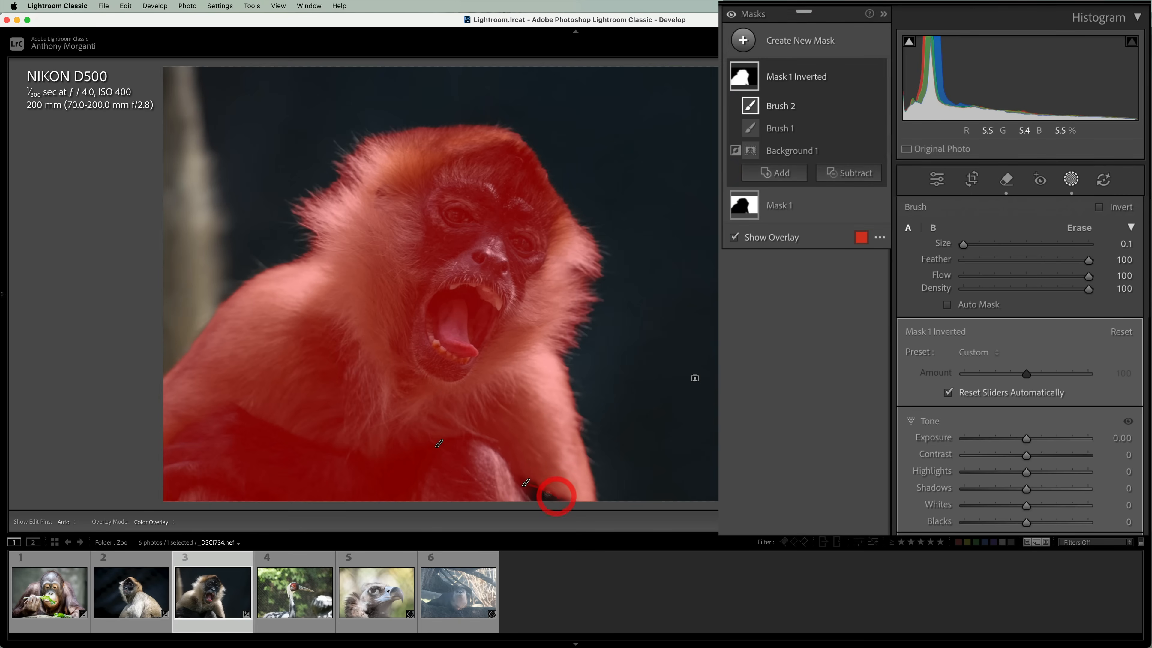
{"action": "left_click_drag", "start_coordinate": [537, 494], "coordinate": [562, 503]}
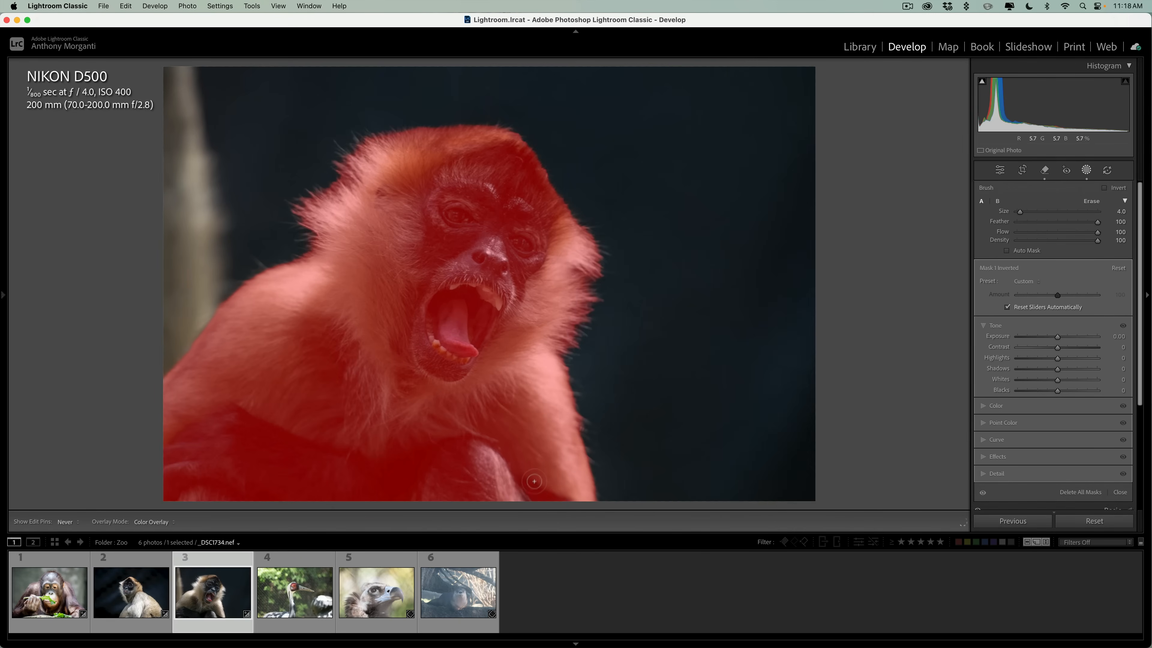
{"action": "key", "text": "h"}
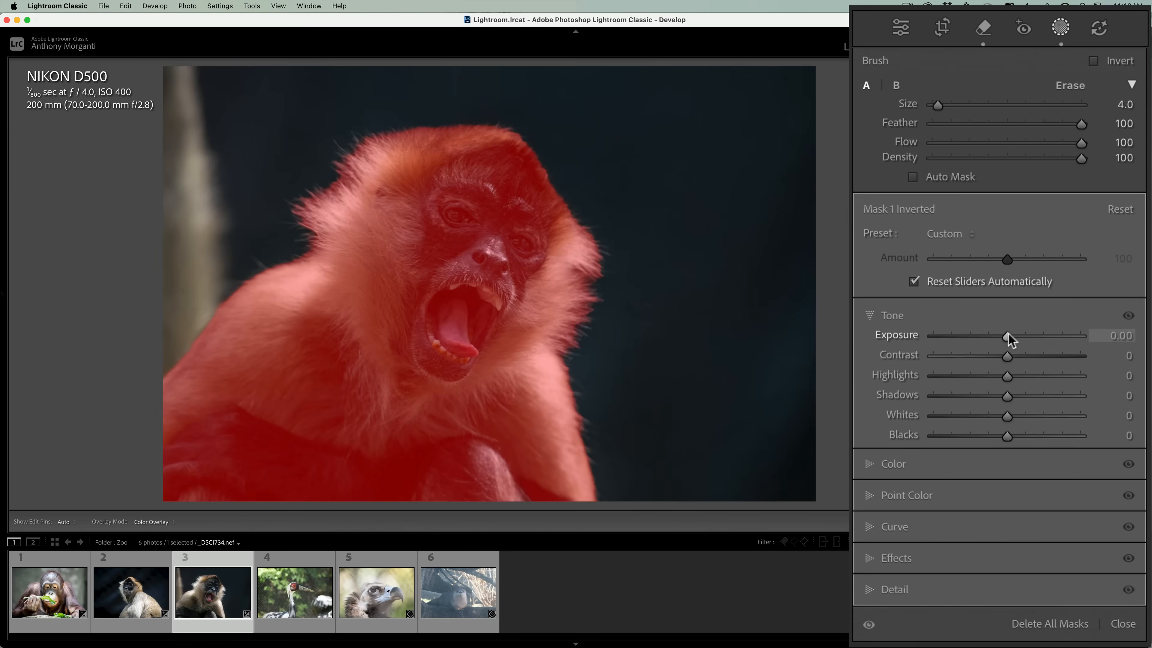
Set the inverted monkey mask's Exposure to 0.44, Texture to 12 and Sharpness to 14.
{"action": "left_click_drag", "start_coordinate": [1057, 336], "coordinate": [1014, 333]}
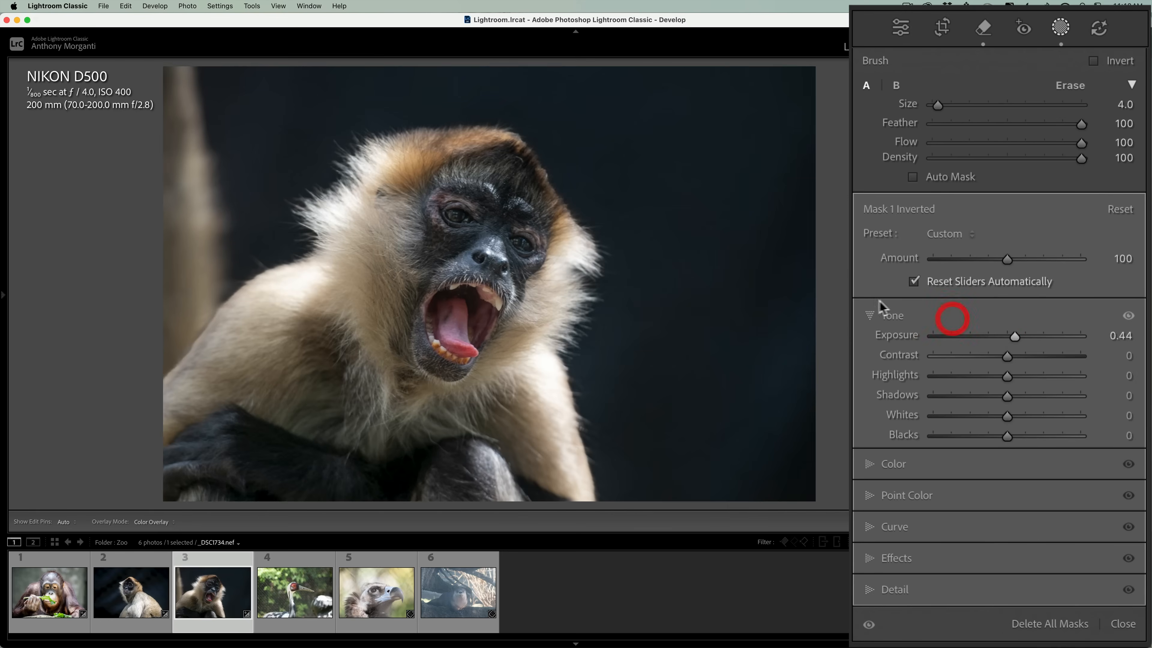
{"action": "left_click", "coordinate": [874, 315]}
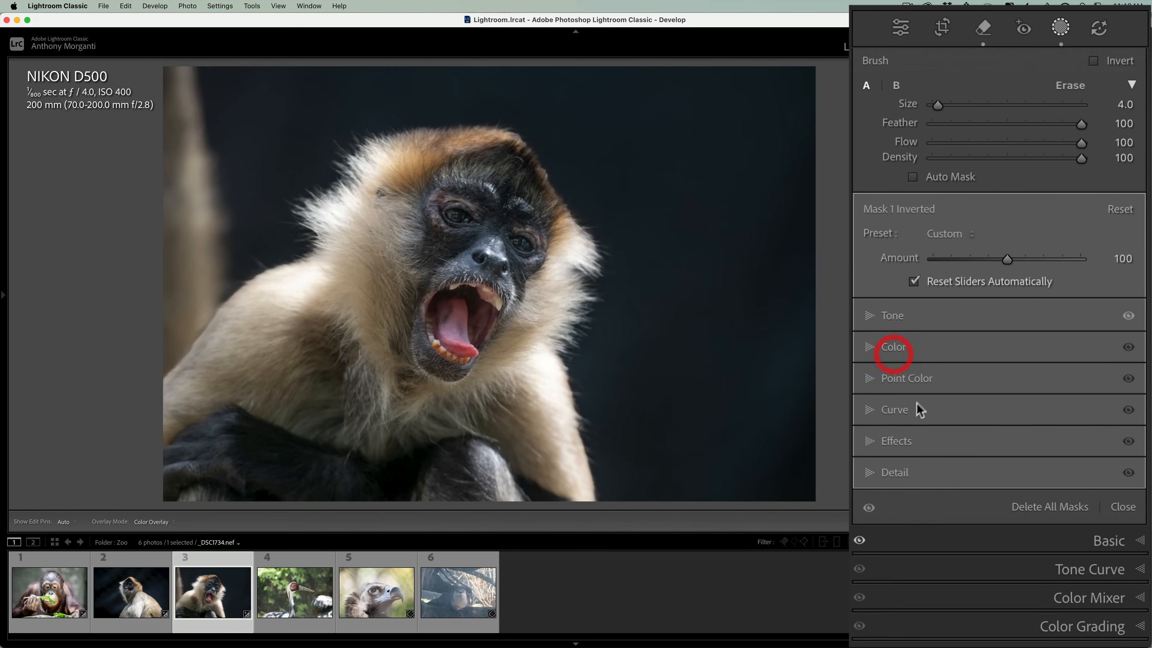
{"action": "left_click", "coordinate": [871, 441]}
{"action": "left_click_drag", "start_coordinate": [1004, 458], "coordinate": [1018, 462]}
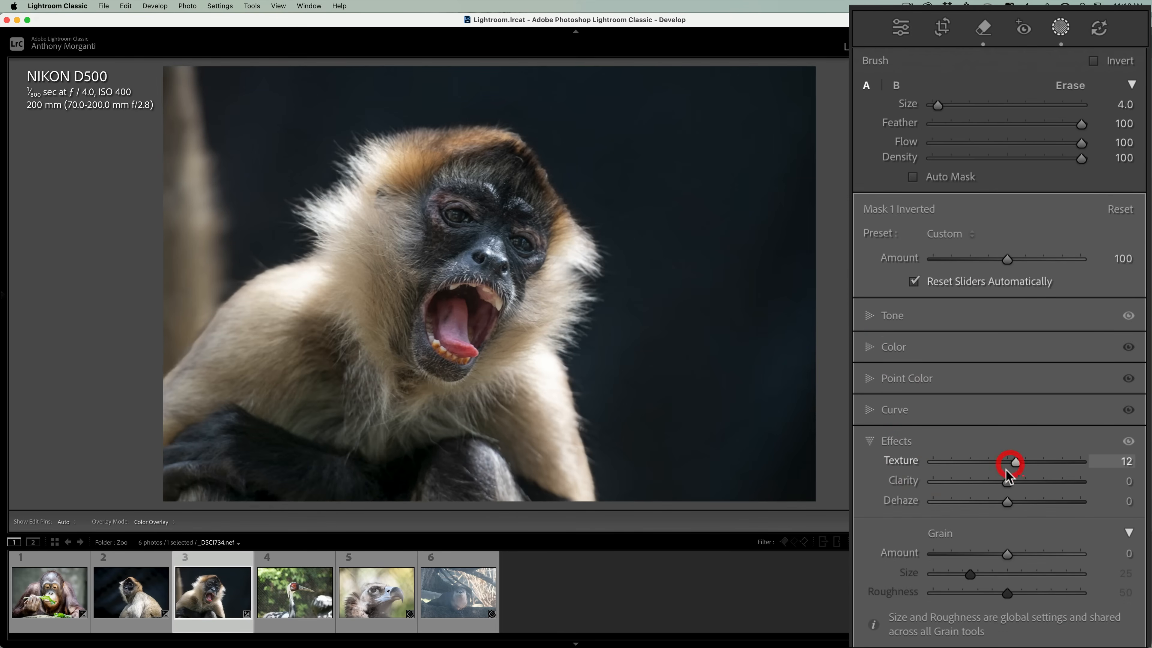
{"action": "left_click", "coordinate": [870, 440]}
{"action": "left_click", "coordinate": [872, 473]}
{"action": "left_click_drag", "start_coordinate": [1006, 496], "coordinate": [1017, 500]}
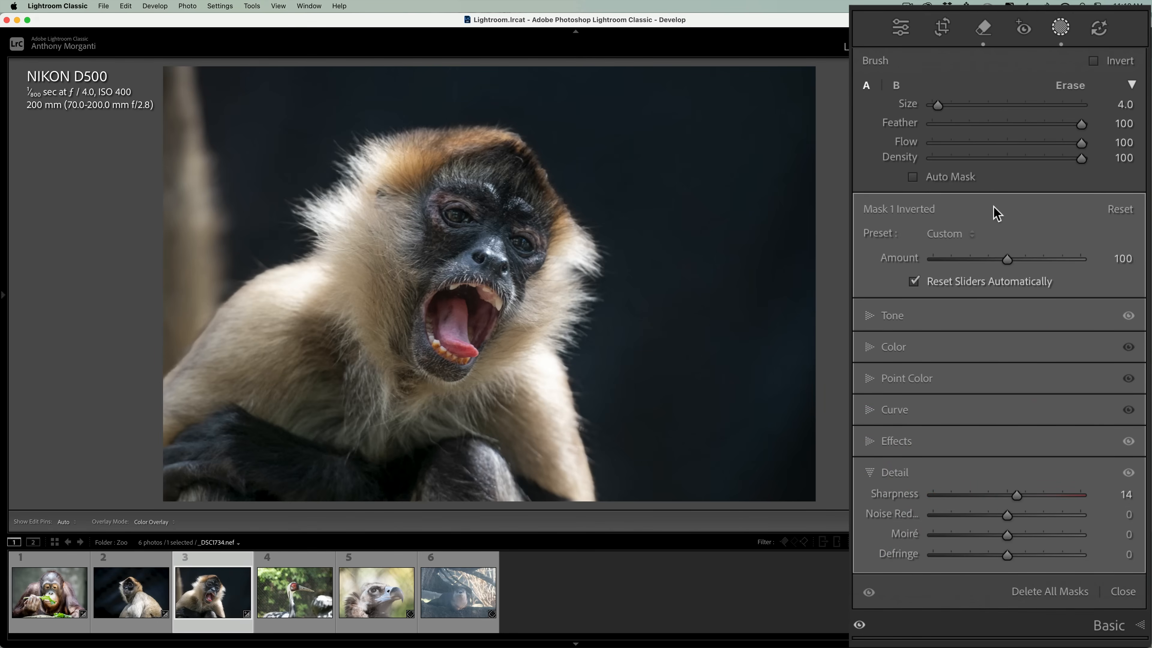
Leave masking and add a slight dark vignette to the open-mouthed monkey photo, collapsing the effects settings.
{"action": "left_click", "coordinate": [900, 28]}
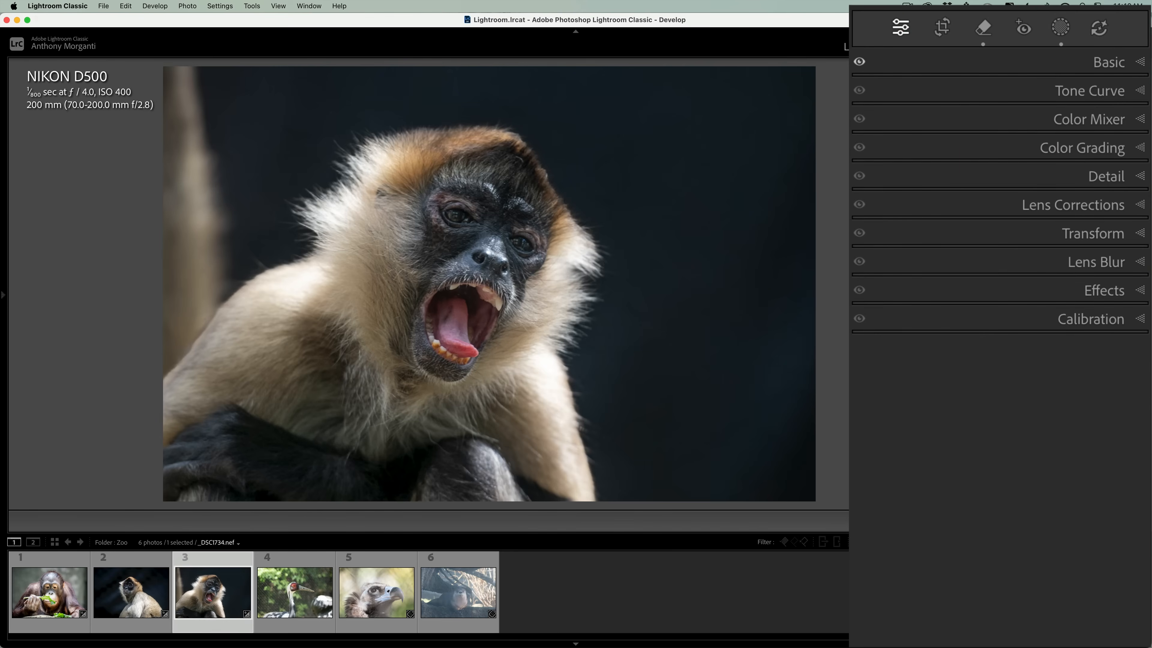
{"action": "left_click", "coordinate": [1106, 294]}
{"action": "left_click_drag", "start_coordinate": [1002, 355], "coordinate": [993, 353]}
{"action": "left_click", "coordinate": [1117, 311]}
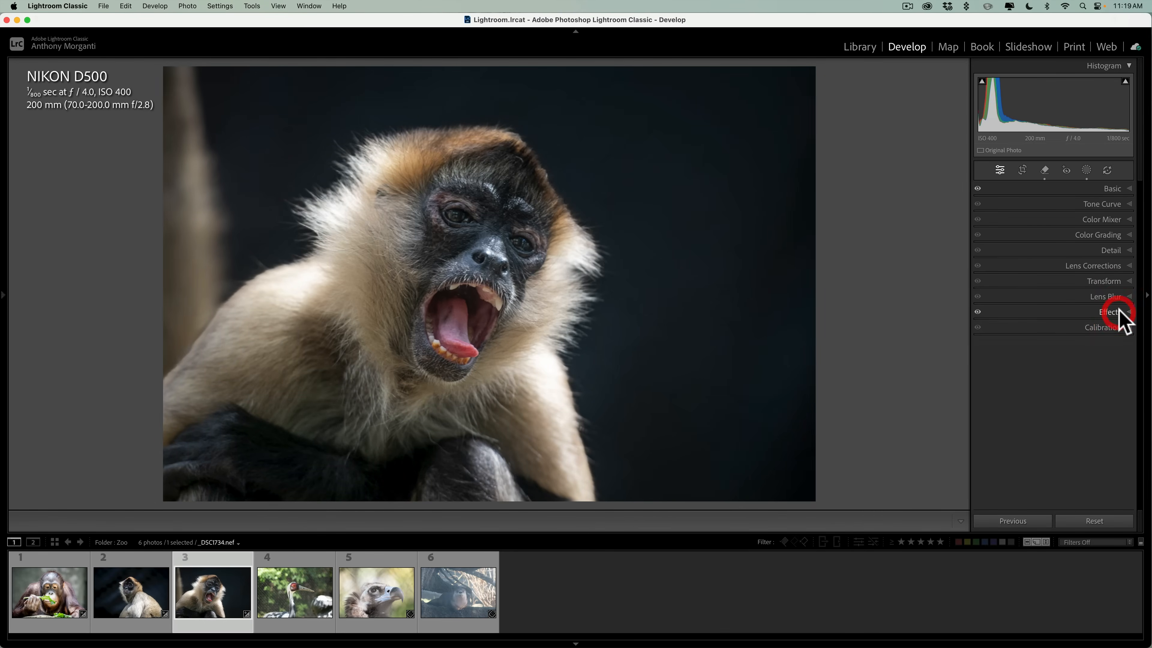
Compare the finished open-mouthed monkey photo with its unedited version twice.
{"action": "key", "text": "backslash"}
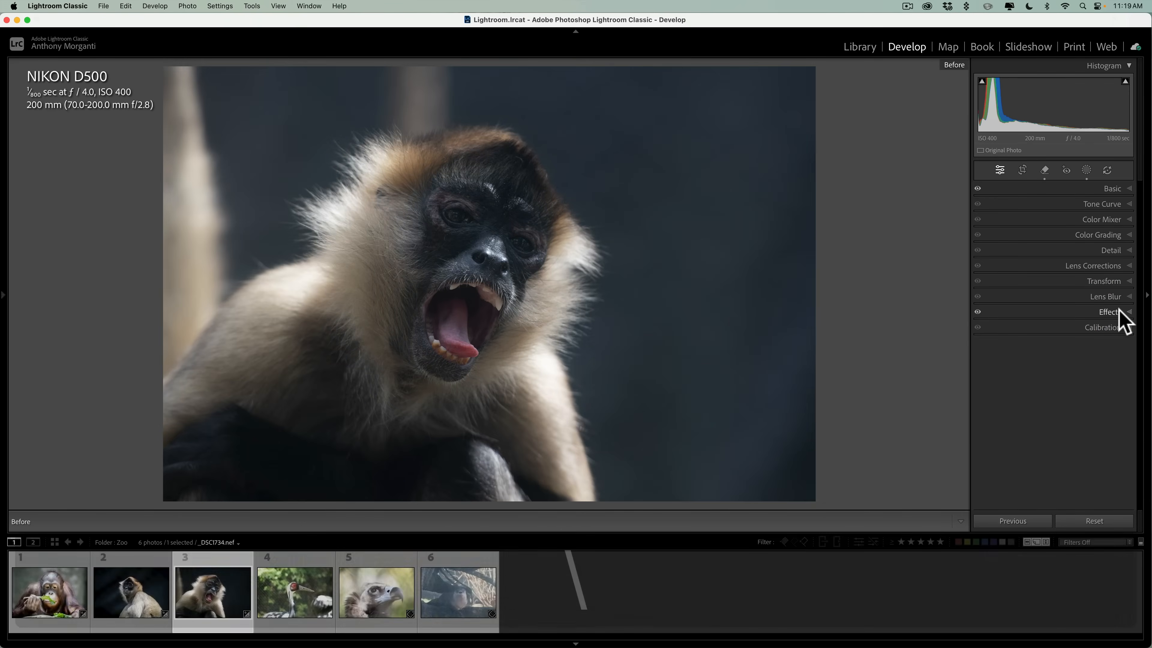
{"action": "key", "text": "backslash"}
{"action": "key", "text": "backslash"}
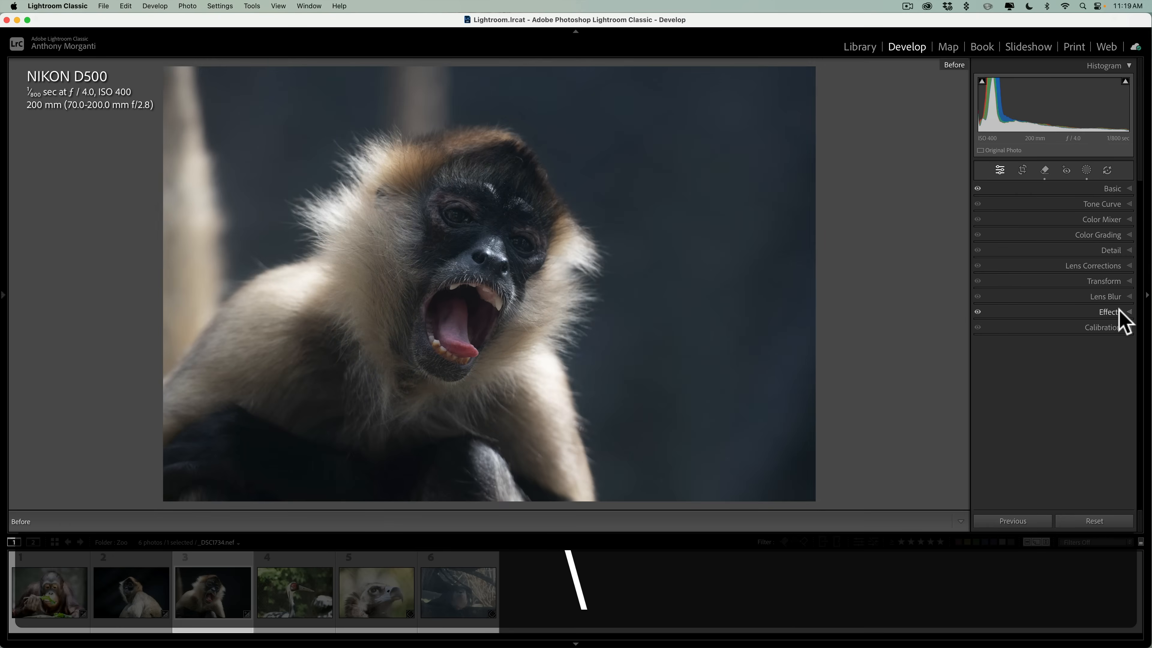
{"action": "key", "text": "backslash"}
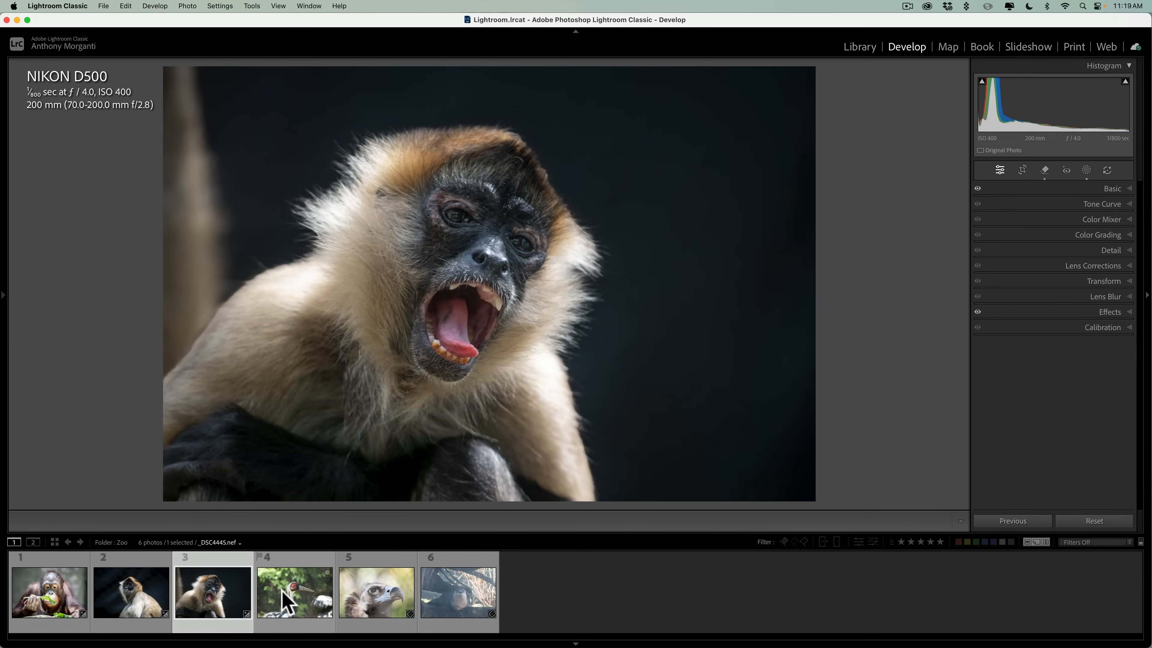
Open the crane photo and crop it to a vertical 4 x 5 / 8 x 10 frame around the bird's head and neck.
{"action": "left_click", "coordinate": [290, 585]}
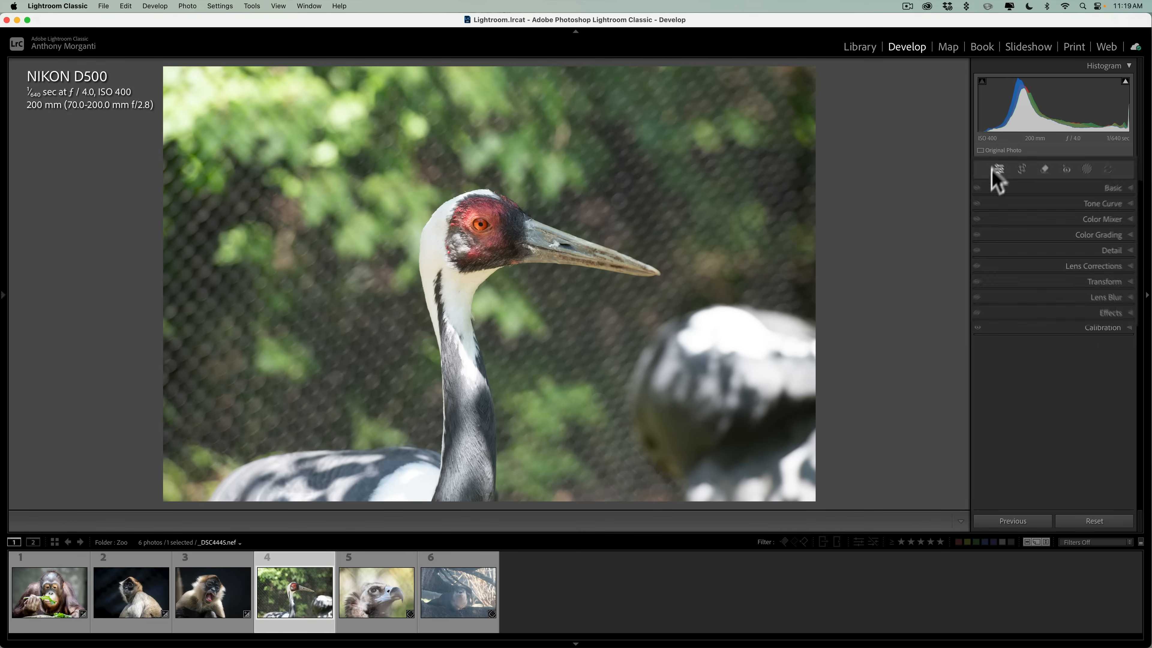
{"action": "left_click", "coordinate": [1022, 170]}
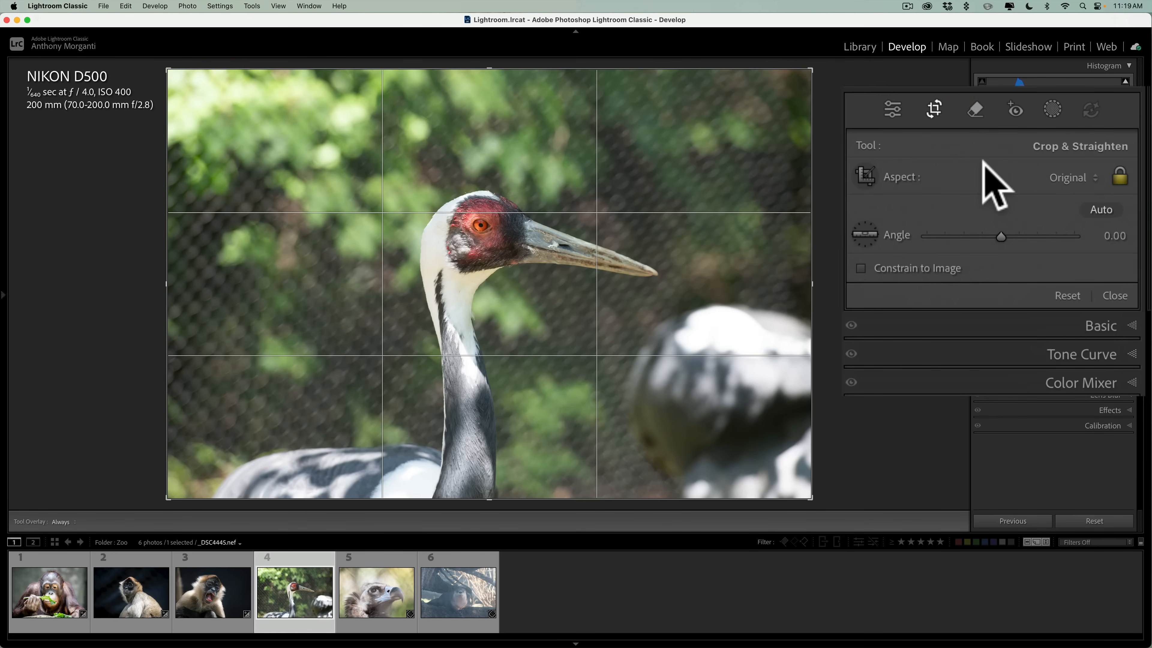
{"action": "left_click", "coordinate": [1066, 179]}
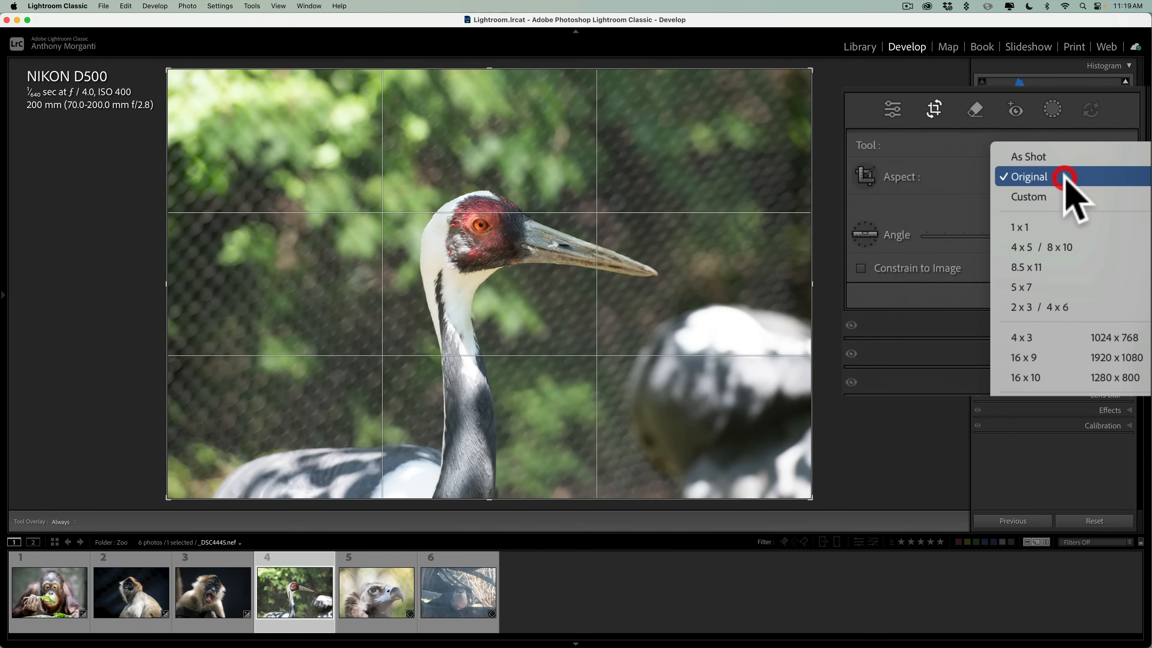
{"action": "left_click", "coordinate": [1047, 240]}
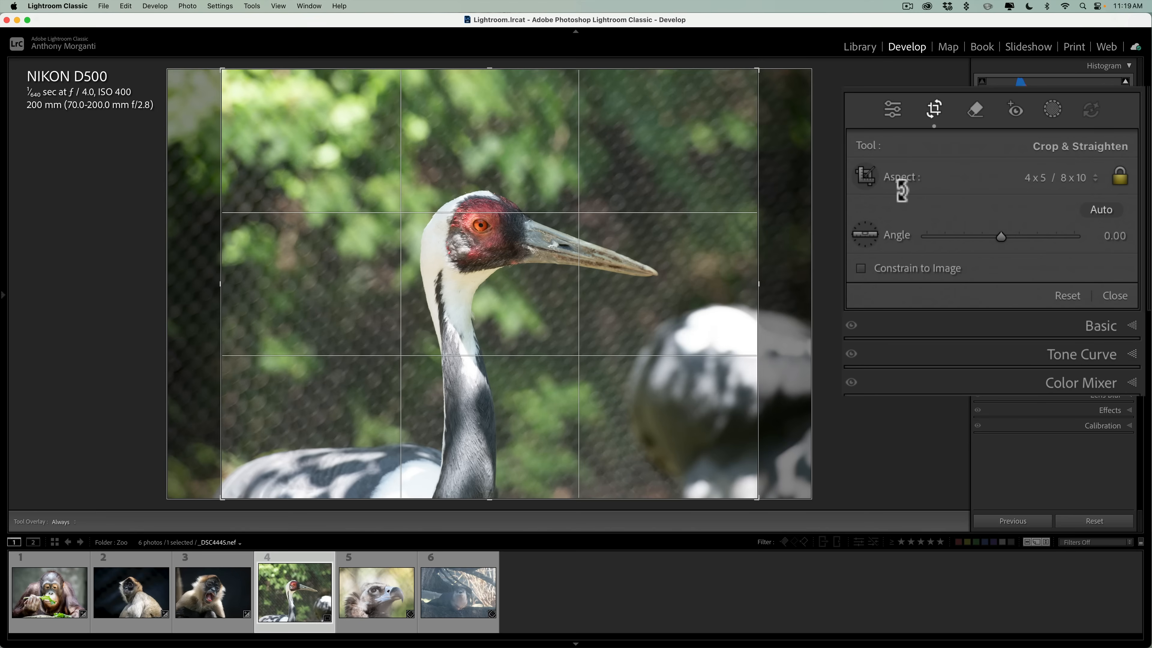
{"action": "key", "text": "x"}
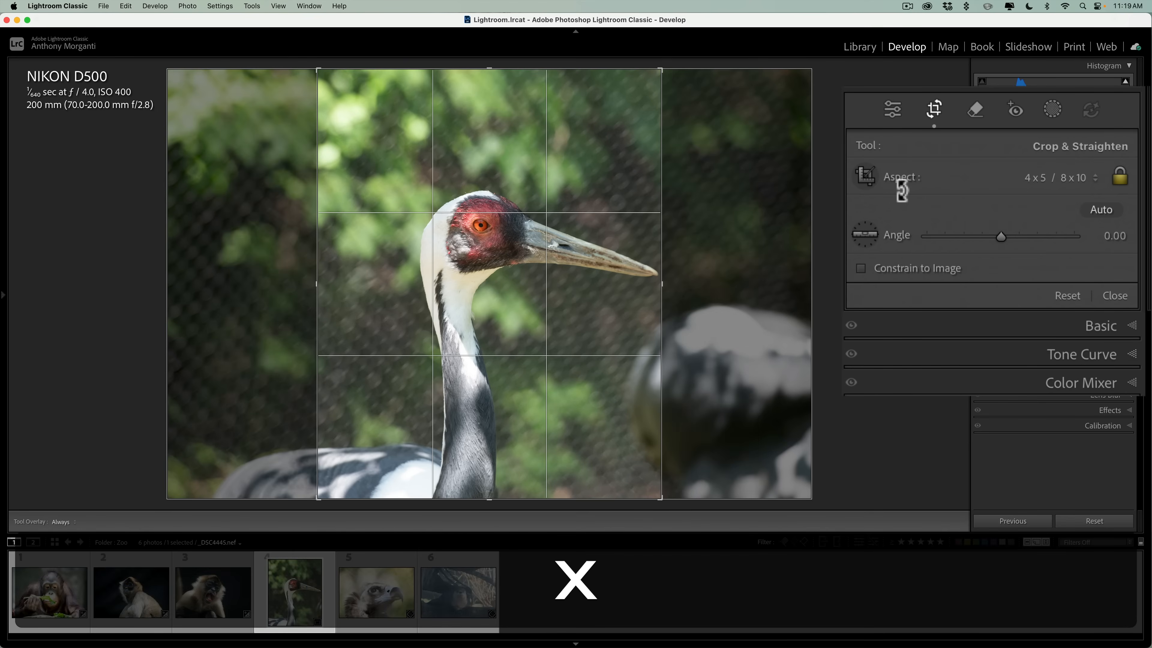
{"action": "left_click_drag", "start_coordinate": [567, 230], "coordinate": [525, 230]}
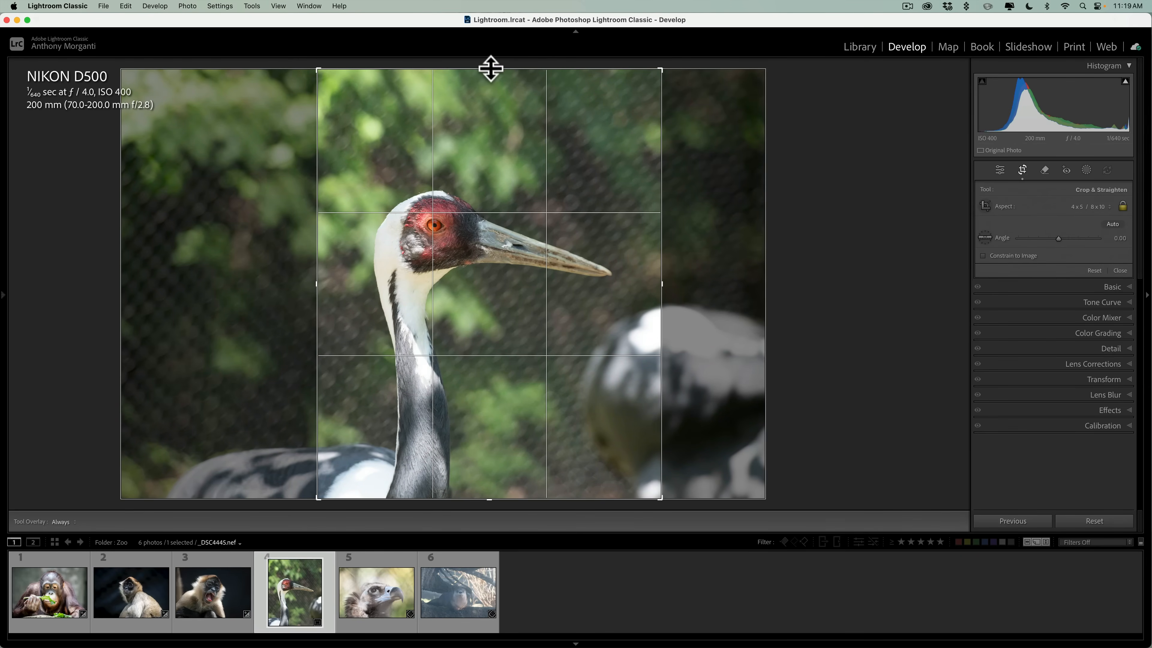
{"action": "left_click_drag", "start_coordinate": [491, 66], "coordinate": [489, 77]}
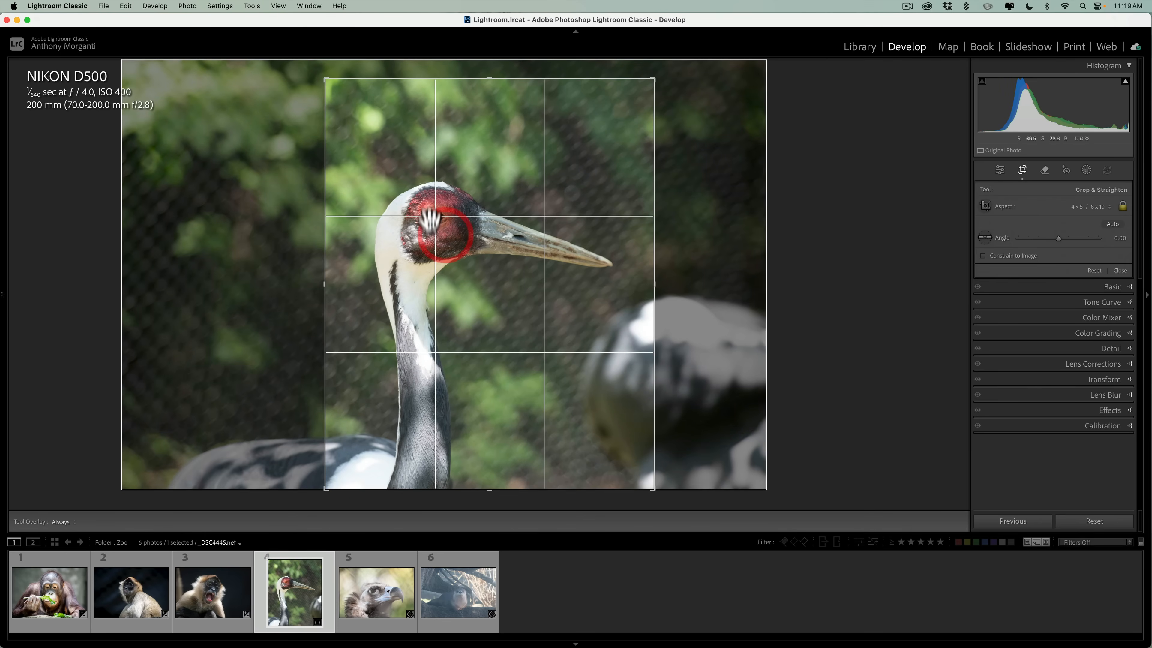
{"action": "left_click", "coordinate": [1000, 171]}
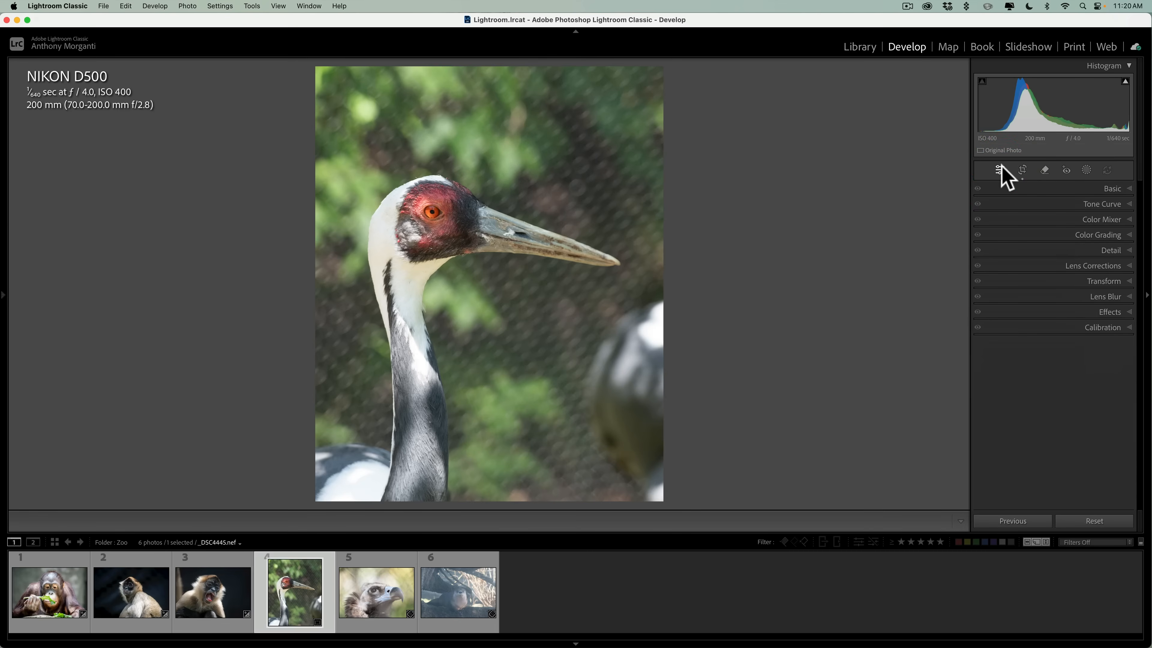
Lower the crane photo's Highlights and deepen its Blacks in the basic adjustments.
{"action": "left_click", "coordinate": [1117, 191]}
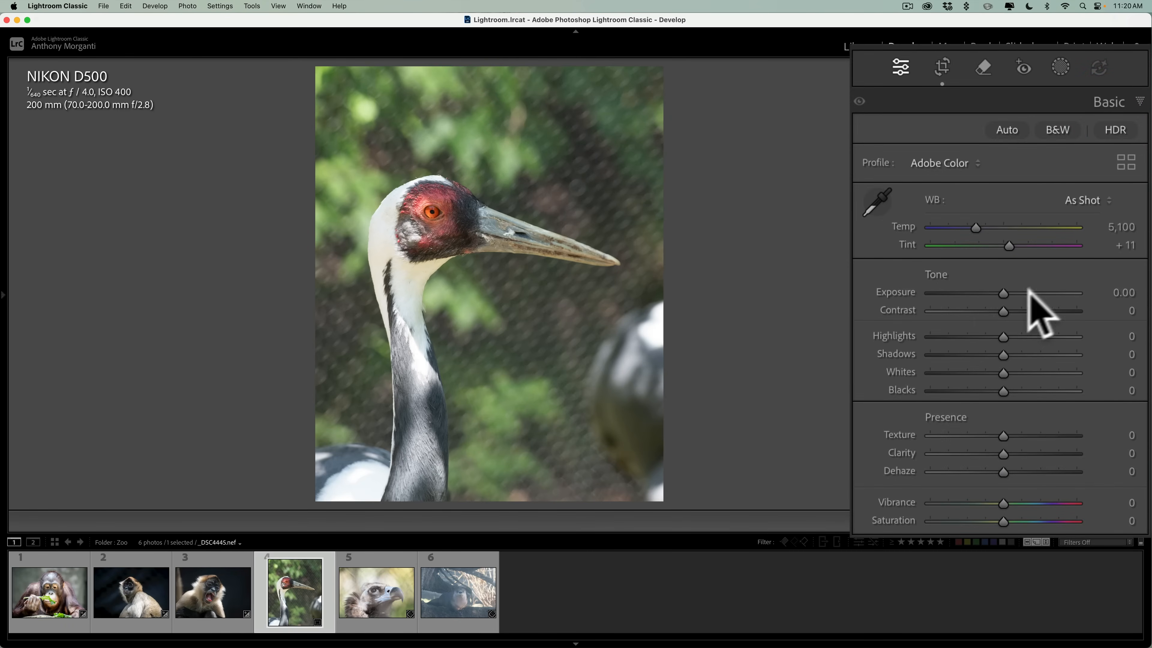
{"action": "left_click_drag", "start_coordinate": [1003, 337], "coordinate": [964, 389]}
{"action": "key", "text": "alt"}
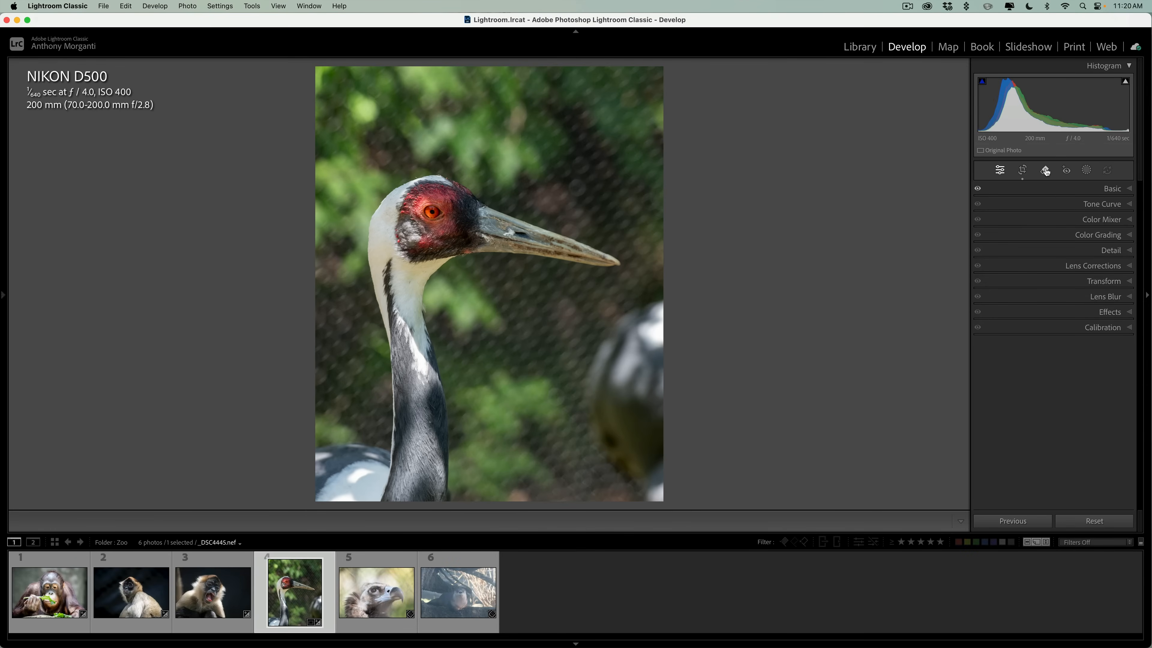
Remove the blurred second bird behind the crane with generative AI at brush size 30, choosing variation 3 of 3.
{"action": "left_click", "coordinate": [1045, 171]}
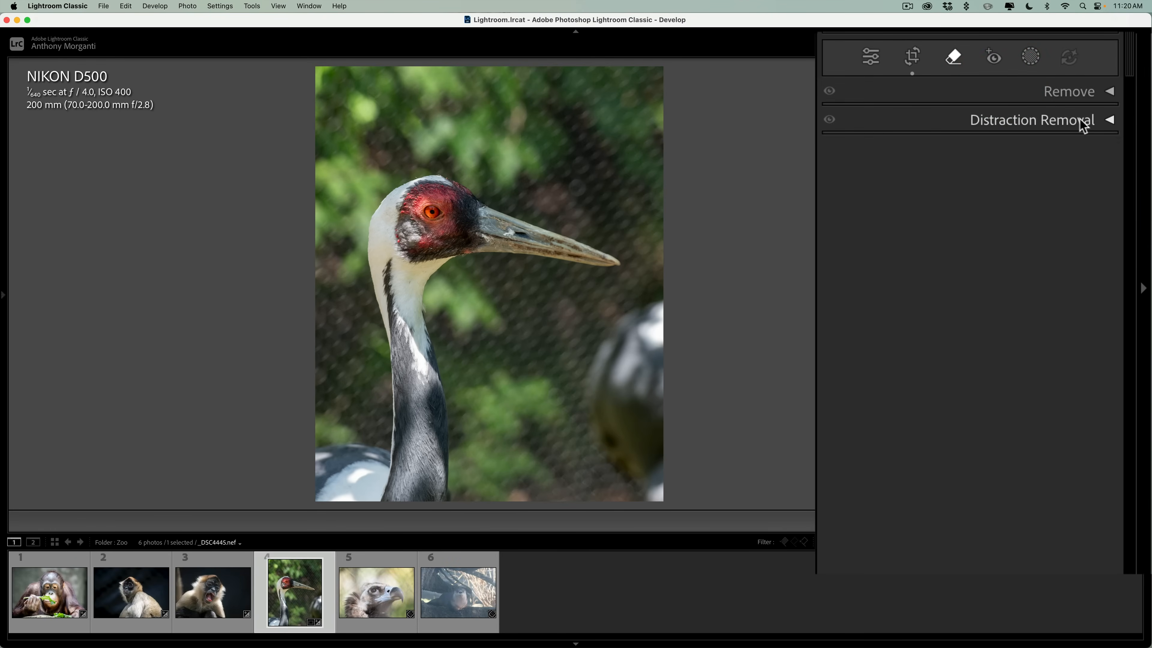
{"action": "left_click", "coordinate": [1075, 103]}
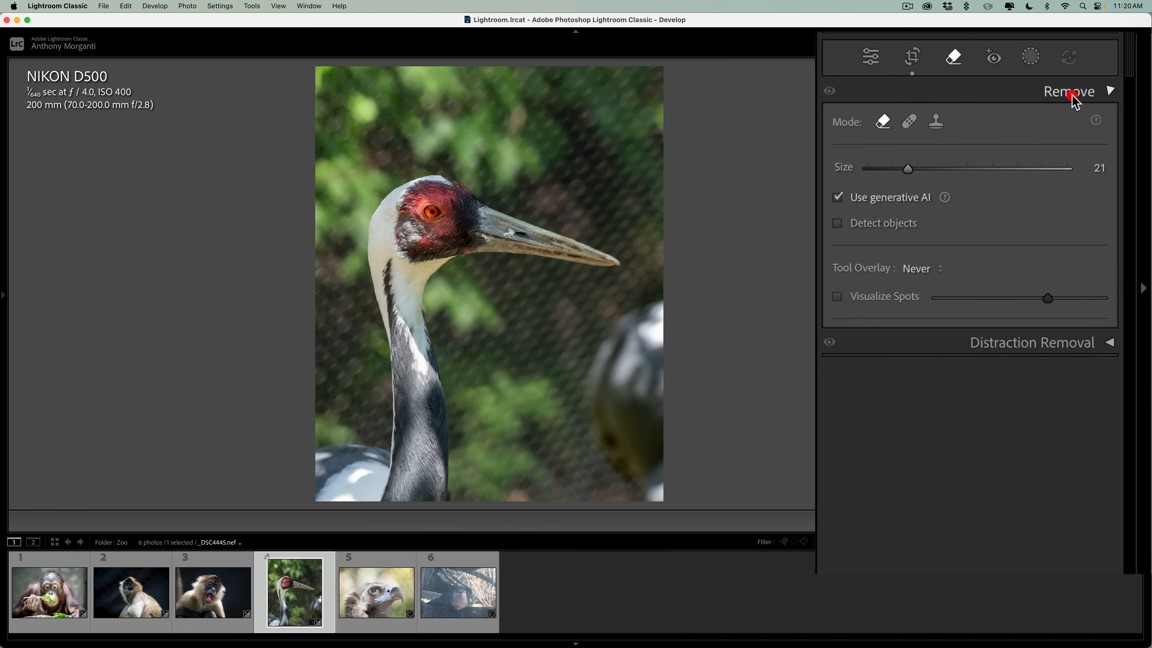
{"action": "left_click", "coordinate": [884, 124]}
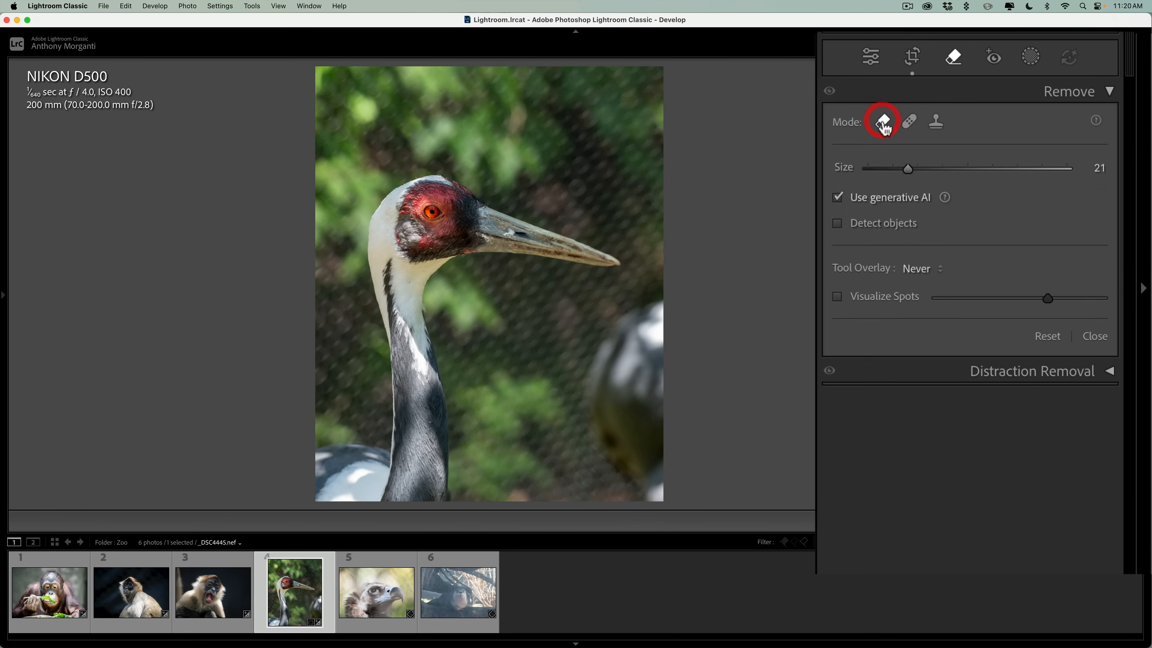
{"action": "scroll", "coordinate": [630, 319], "scroll_direction": "up", "scroll_amount": 2}
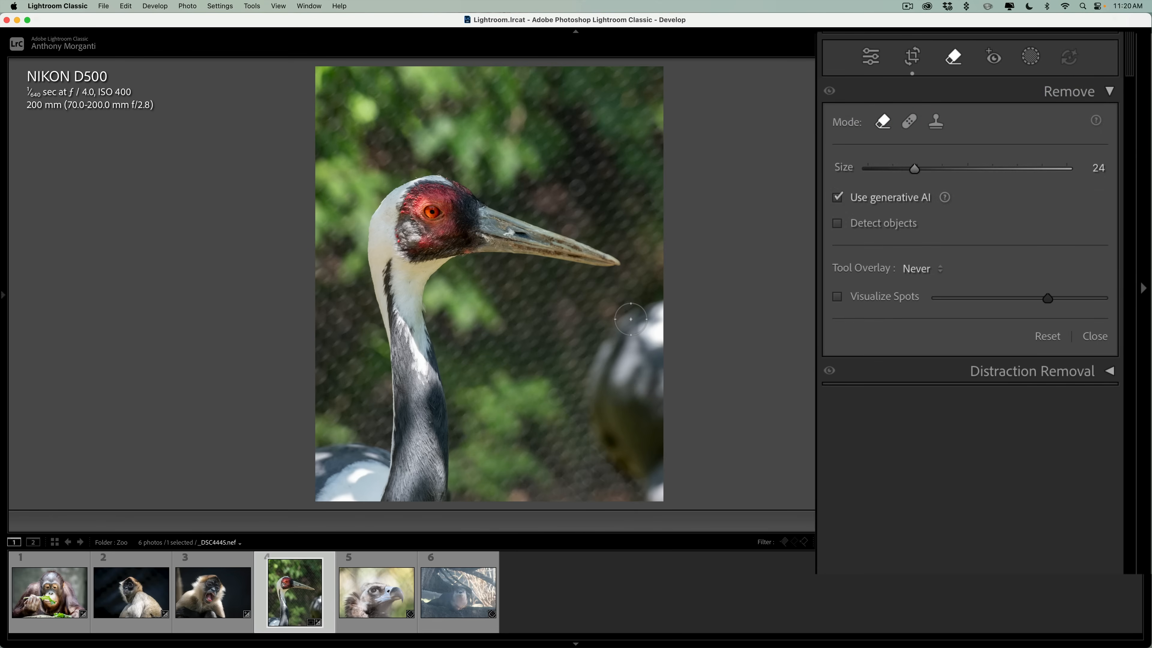
{"action": "scroll", "coordinate": [654, 321], "scroll_direction": "up", "scroll_amount": 4}
{"action": "mouse_move", "coordinate": [641, 319]}
{"action": "left_mouse_down"}
{"action": "mouse_move", "coordinate": [614, 333]}
{"action": "mouse_move", "coordinate": [589, 408]}
{"action": "mouse_move", "coordinate": [616, 461]}
{"action": "mouse_move", "coordinate": [657, 500]}
{"action": "left_mouse_up"}
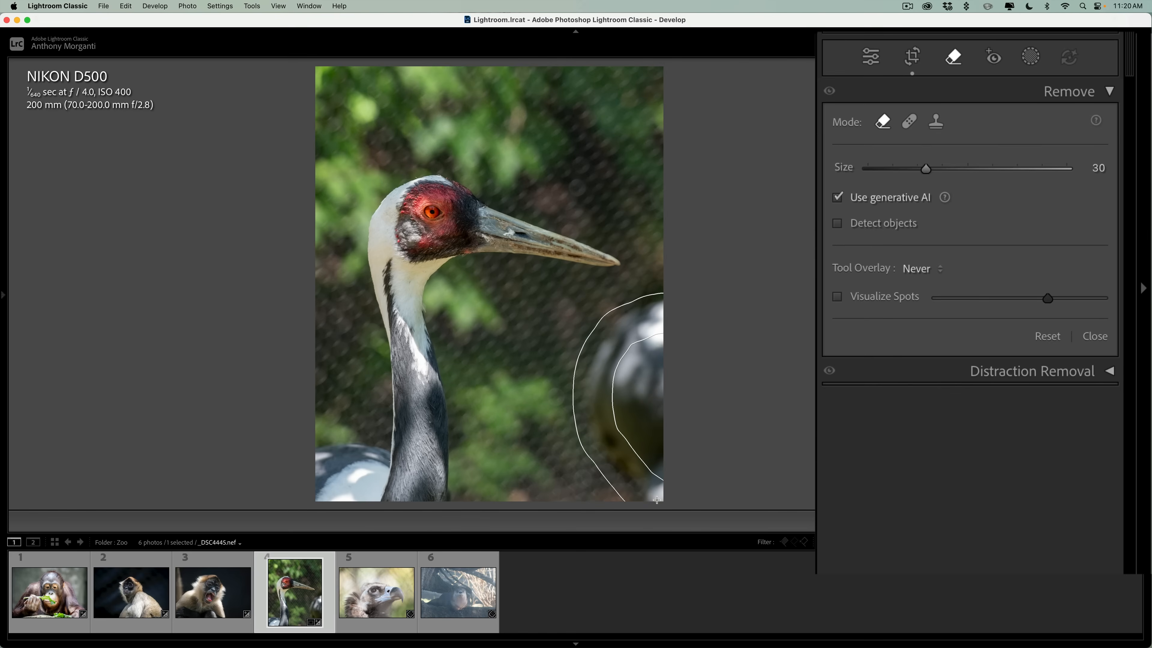
{"action": "mouse_move", "coordinate": [660, 333]}
{"action": "left_mouse_down"}
{"action": "mouse_move", "coordinate": [620, 350]}
{"action": "mouse_move", "coordinate": [631, 449]}
{"action": "mouse_move", "coordinate": [639, 362]}
{"action": "mouse_move", "coordinate": [661, 345]}
{"action": "left_mouse_up"}
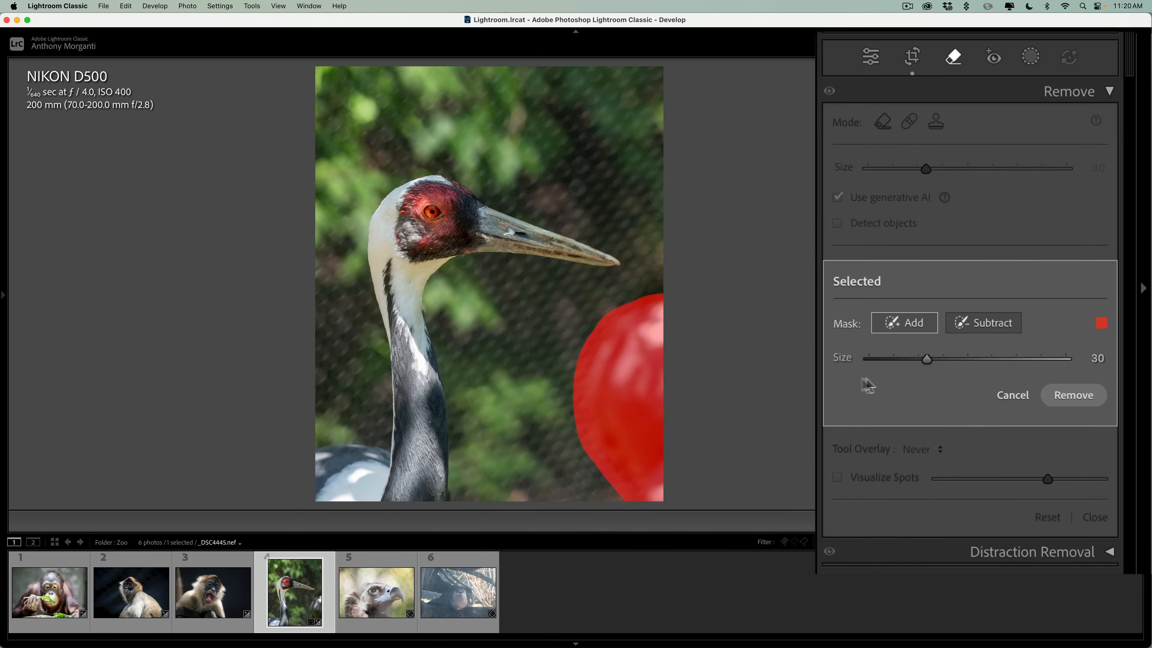
{"action": "left_click", "coordinate": [1073, 393]}
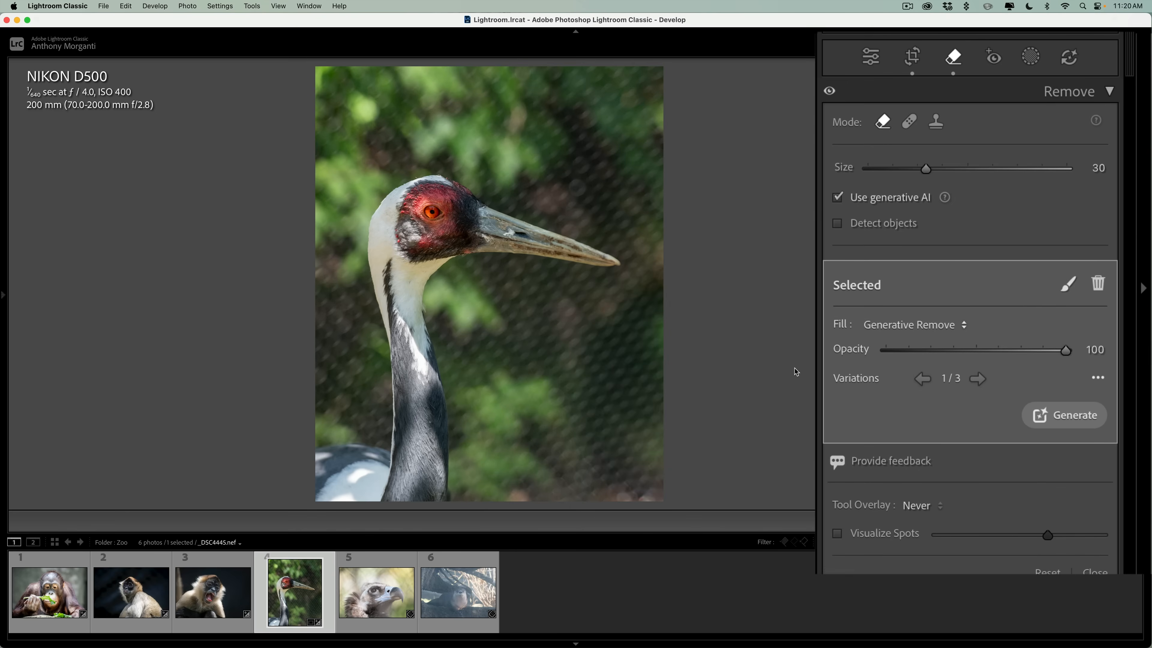
{"action": "left_click", "coordinate": [977, 382]}
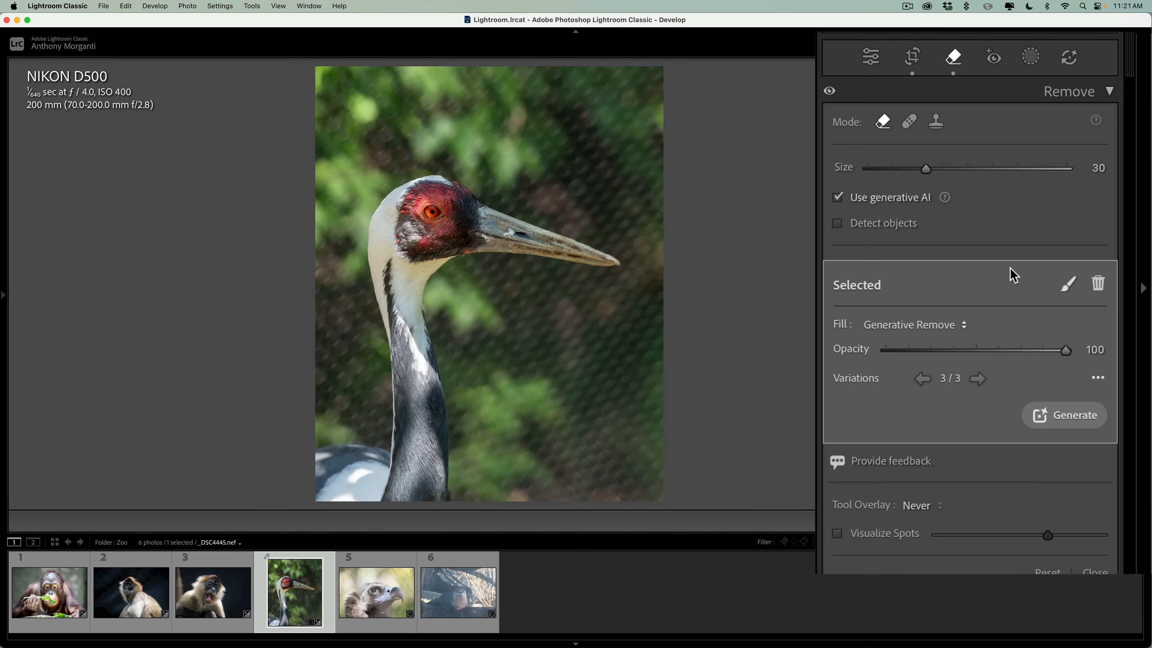
Mask the crane photo's background and set the mask's Highlights to -100 and Whites to -43.
{"action": "left_click", "coordinate": [1059, 95]}
{"action": "left_click", "coordinate": [1063, 100]}
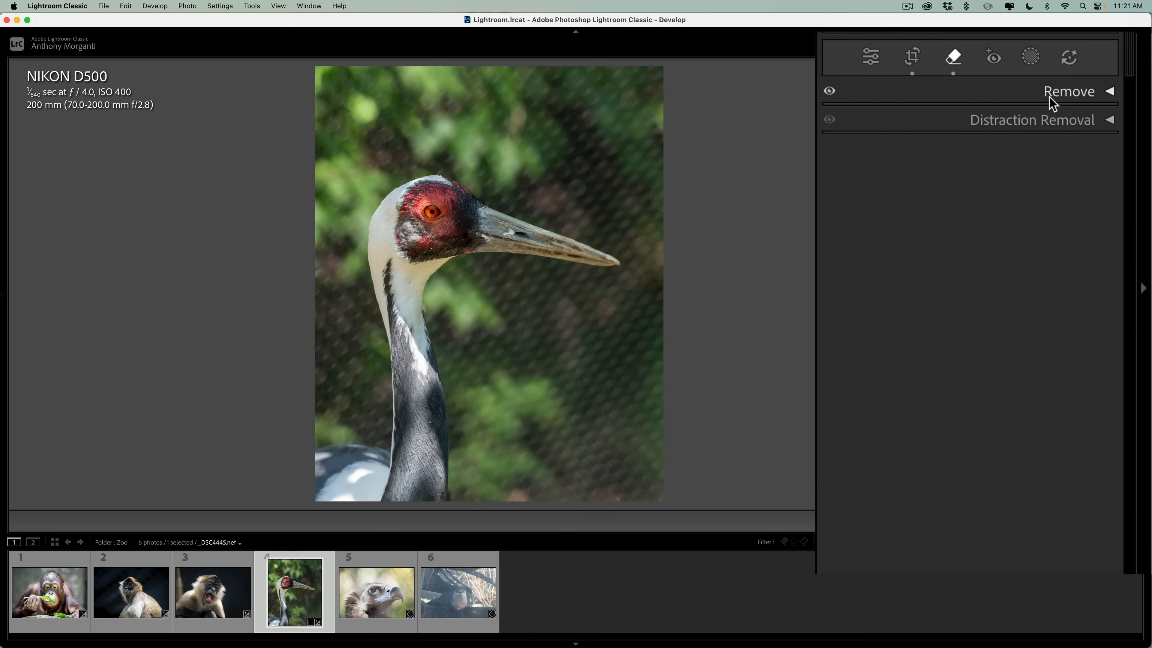
{"action": "left_click", "coordinate": [1030, 56]}
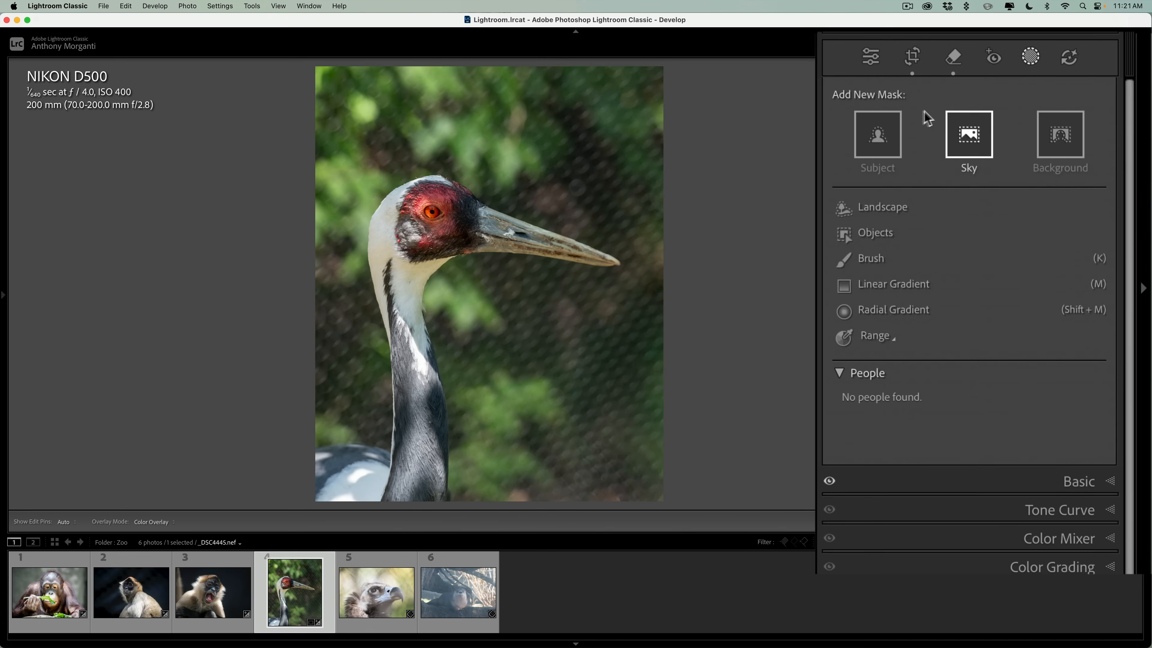
{"action": "left_click", "coordinate": [1053, 137]}
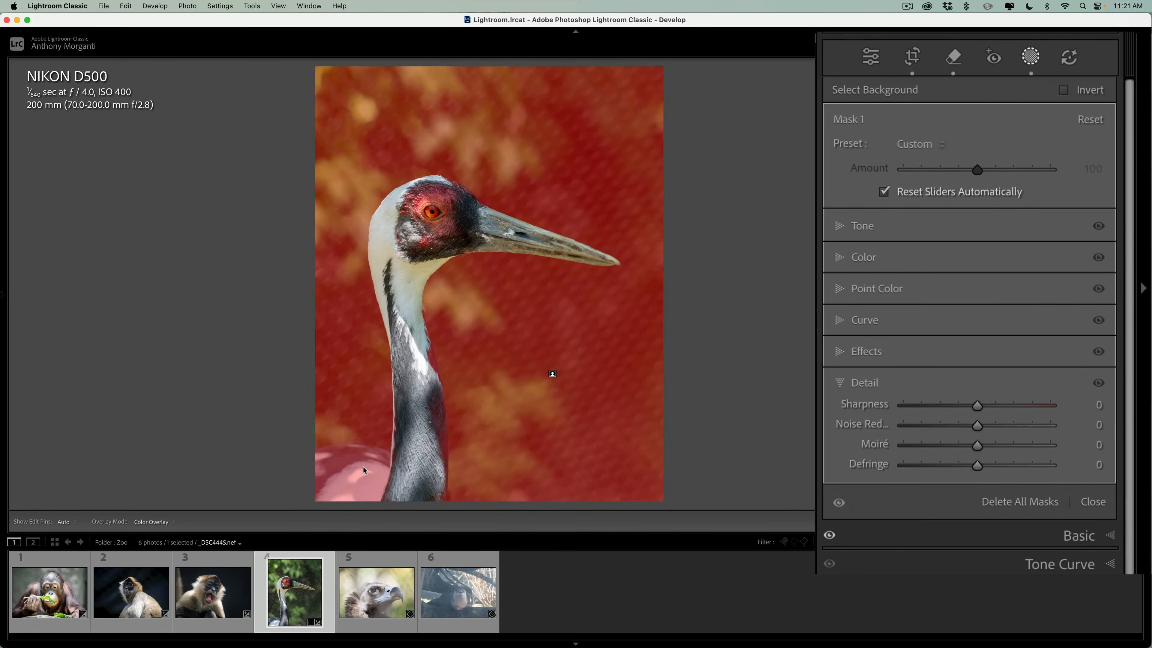
{"action": "left_click", "coordinate": [838, 225]}
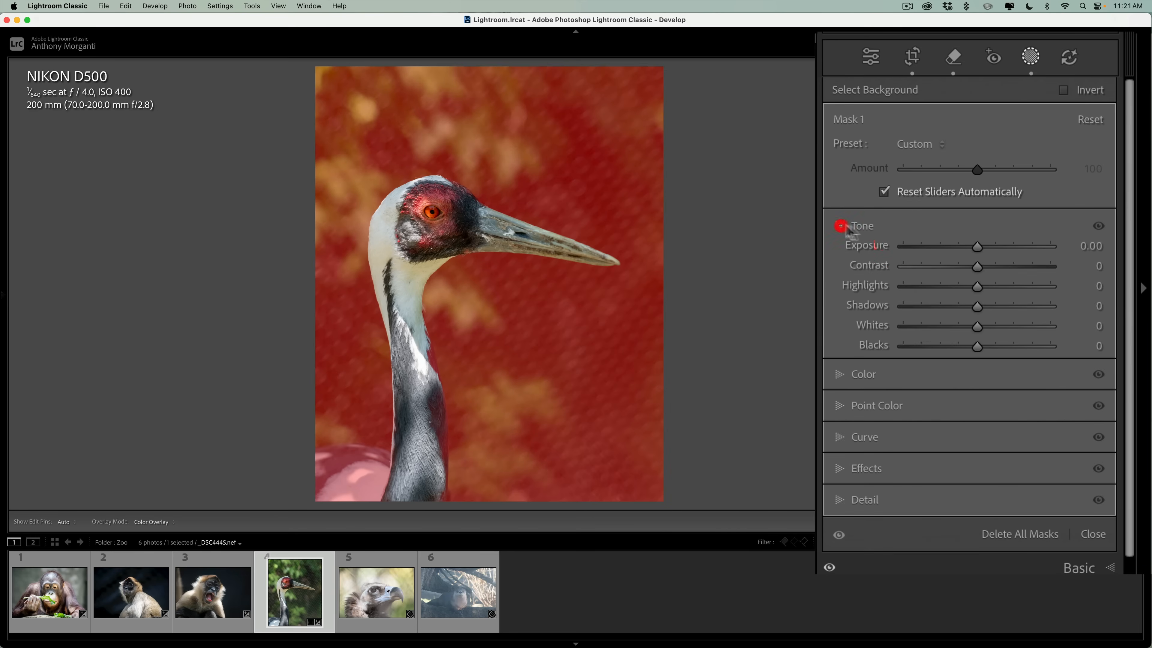
{"action": "left_click_drag", "start_coordinate": [976, 289], "coordinate": [861, 283]}
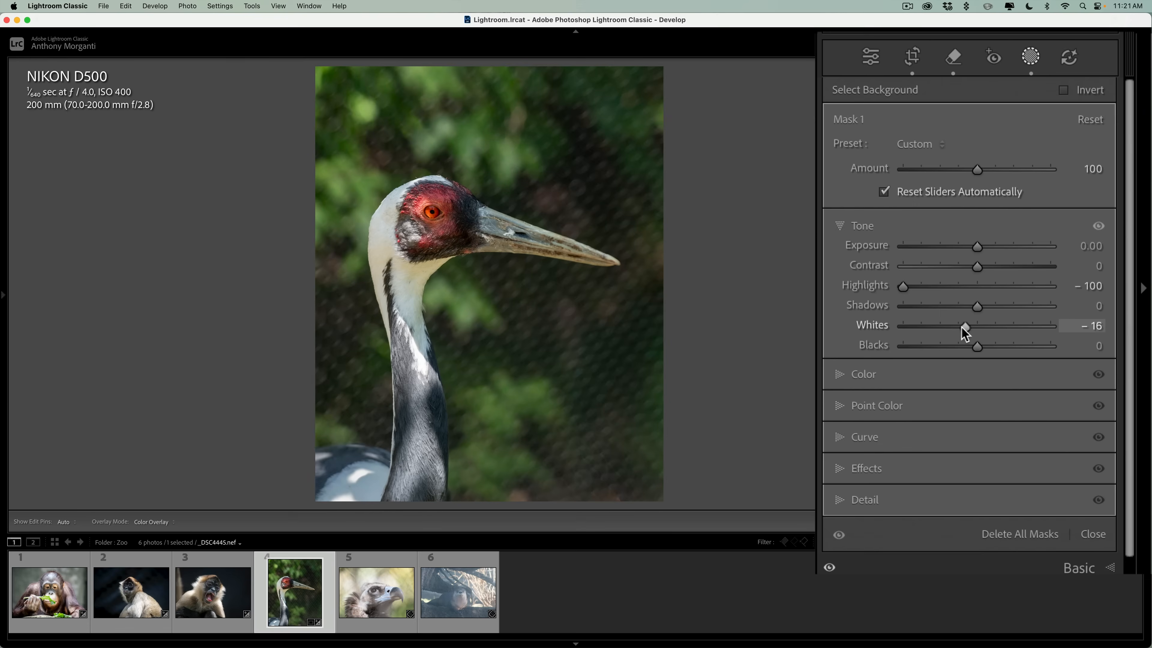
{"action": "left_click_drag", "start_coordinate": [962, 328], "coordinate": [969, 226]}
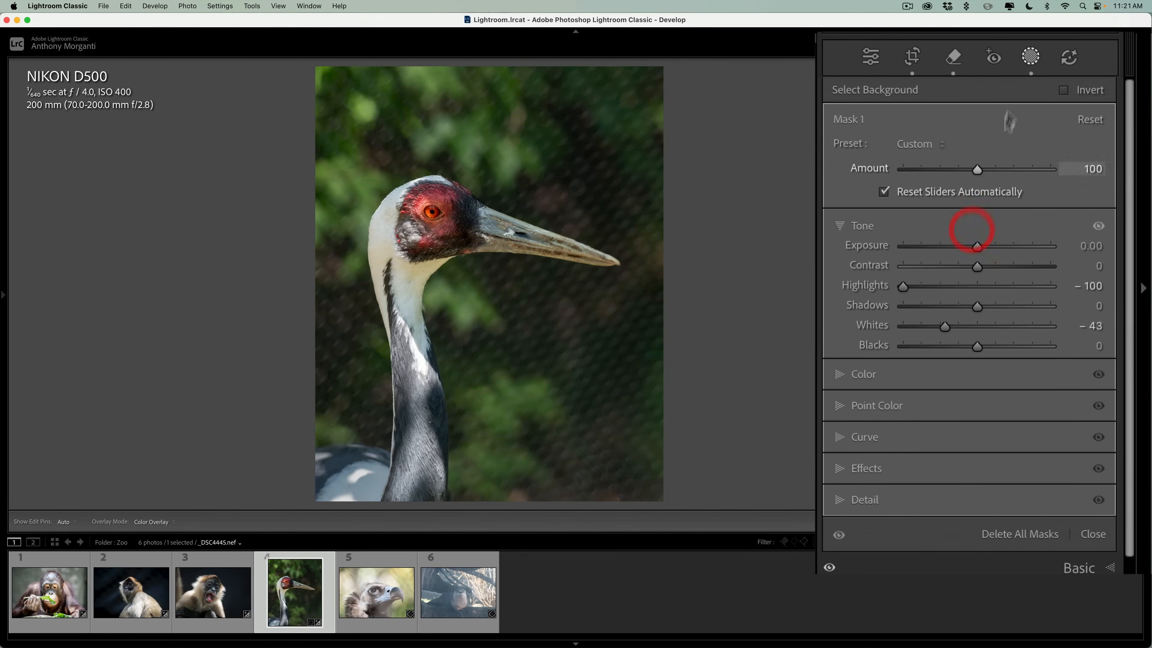
{"action": "left_click", "coordinate": [1031, 61]}
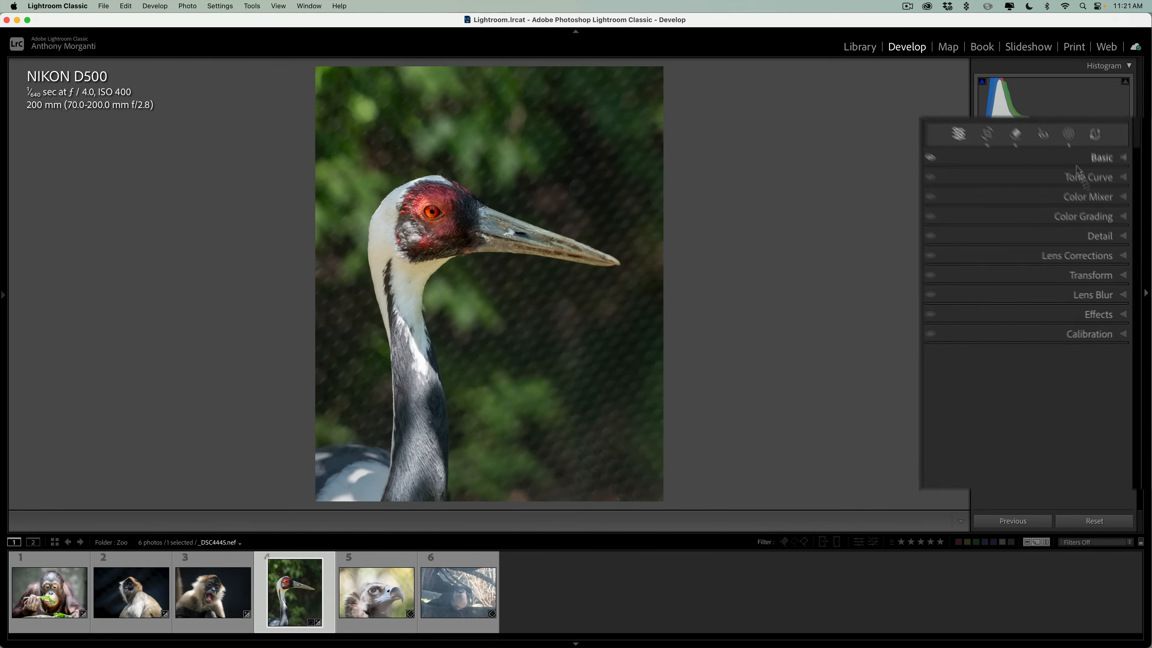
Apply Lens Blur to the crane photo with a Blur Amount of 100 and update the outdated AI edits.
{"action": "left_click", "coordinate": [1110, 296]}
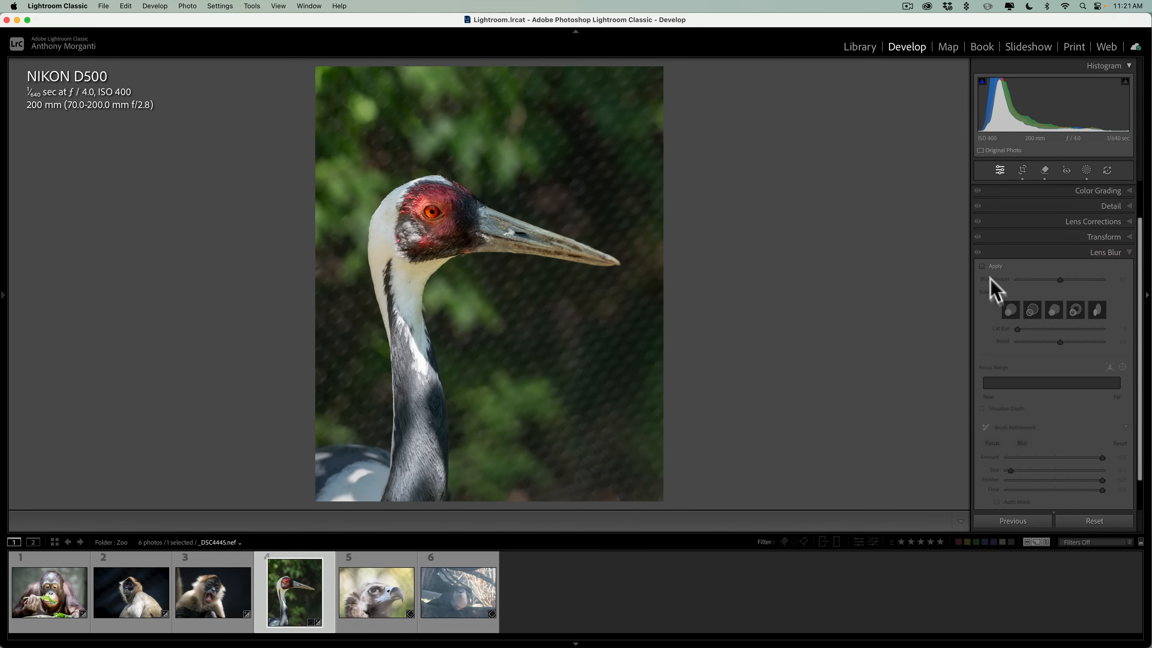
{"action": "left_click", "coordinate": [867, 178]}
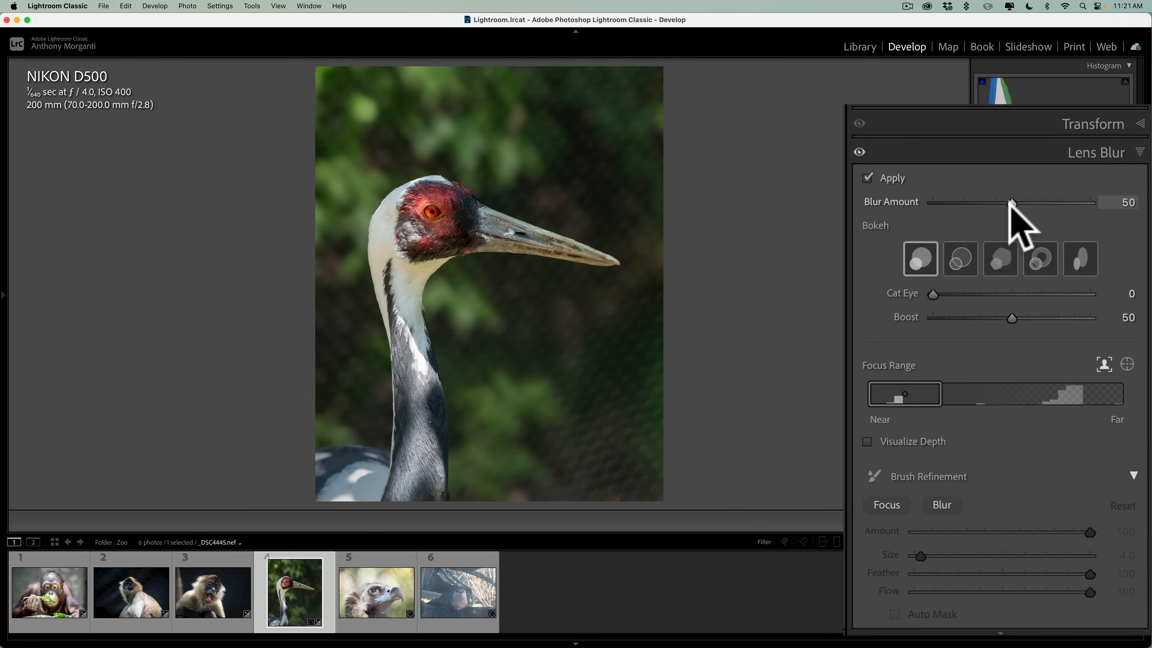
{"action": "left_click_drag", "start_coordinate": [1009, 203], "coordinate": [1126, 284]}
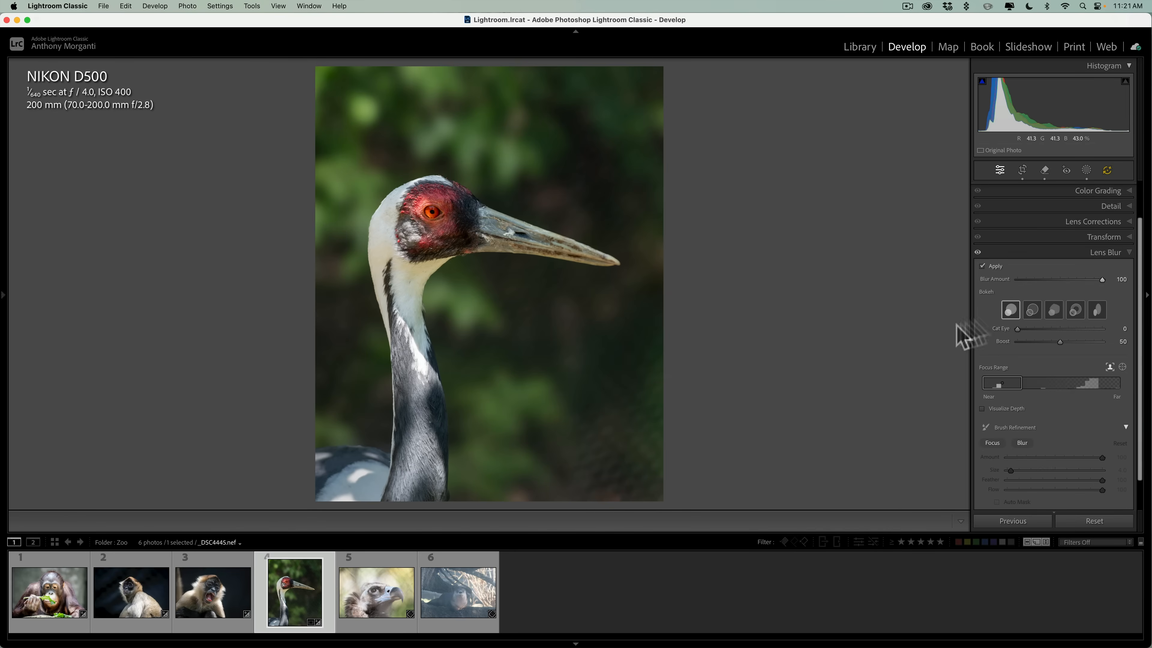
{"action": "left_click", "coordinate": [1101, 252]}
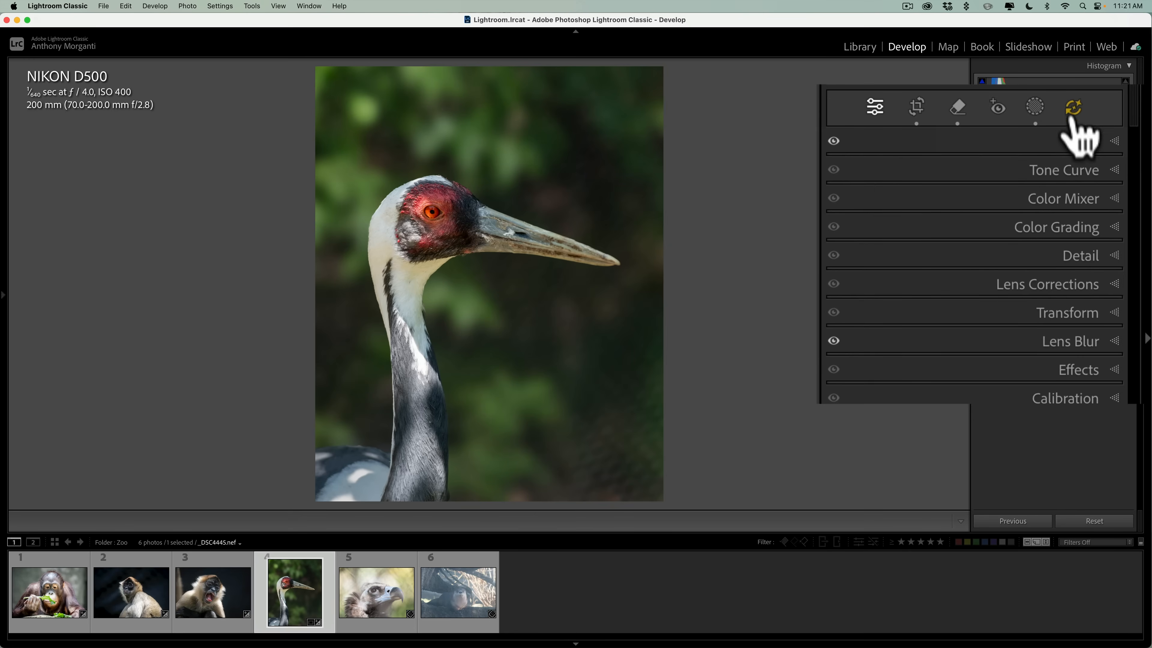
{"action": "left_click", "coordinate": [1074, 107]}
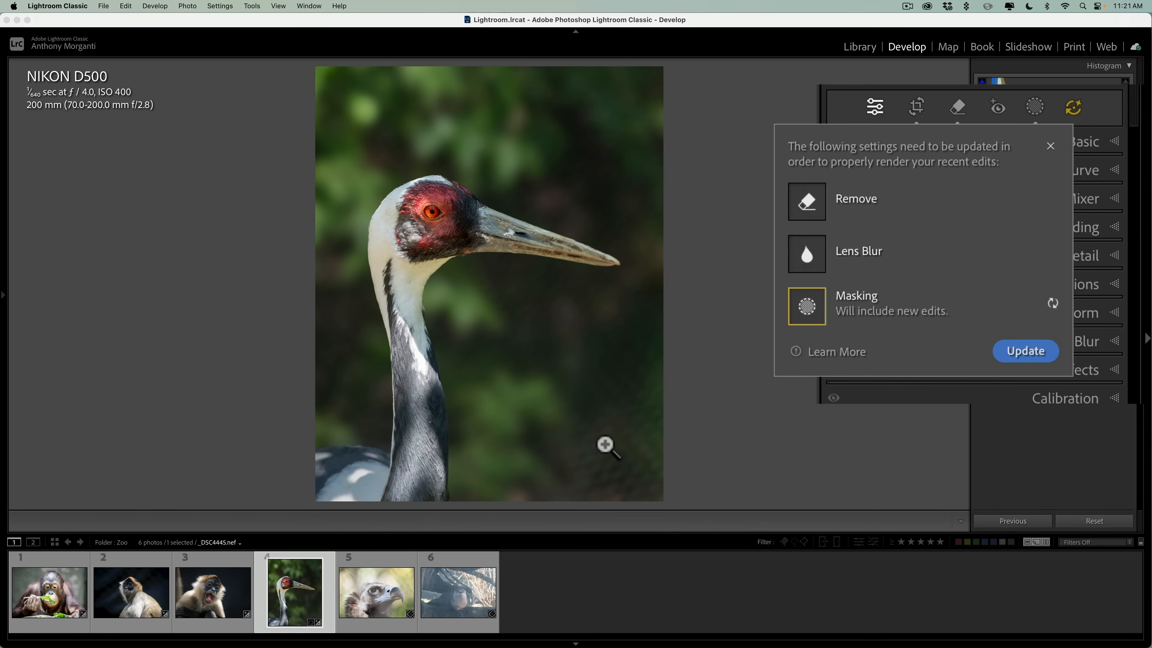
{"action": "left_click", "coordinate": [1026, 352]}
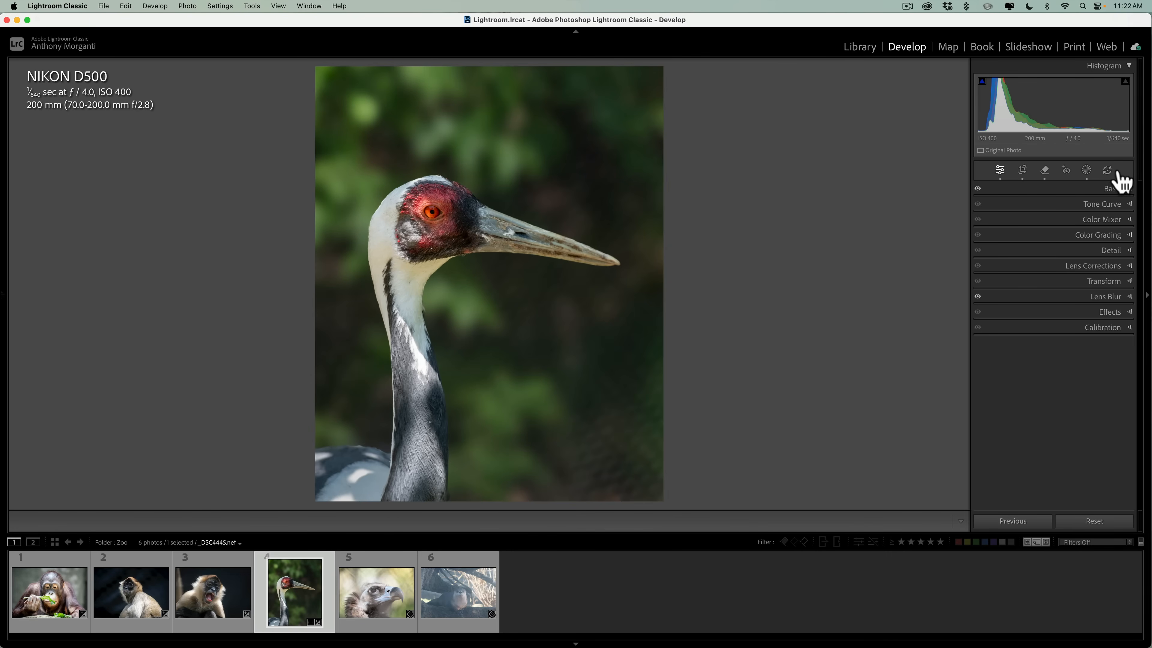
Add a radial gradient mask over the crane photo's lower-right corner with Exposure -0.47, Highlights -100 and Whites -100.
{"action": "left_click", "coordinate": [1086, 171]}
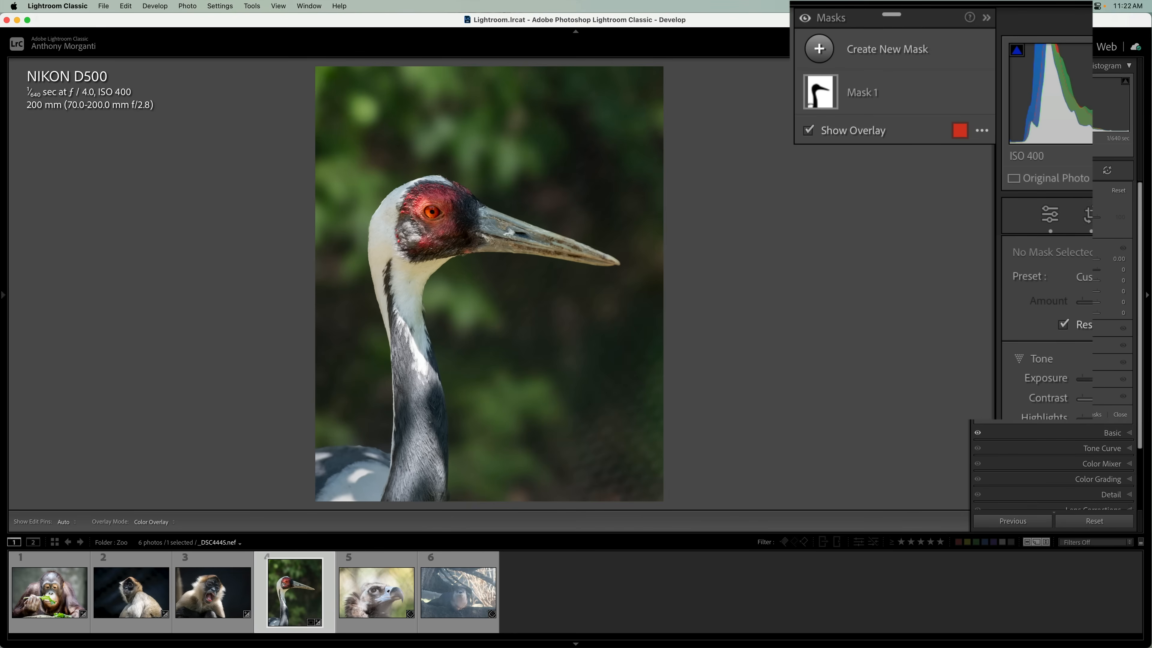
{"action": "left_click", "coordinate": [819, 48]}
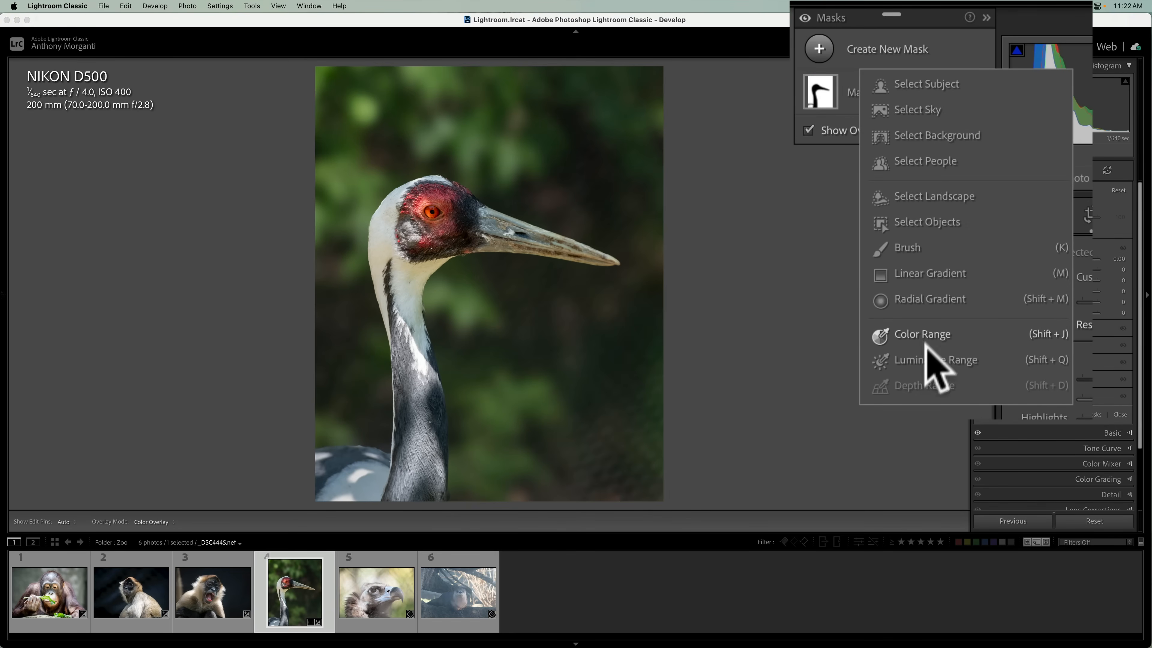
{"action": "left_click", "coordinate": [912, 299]}
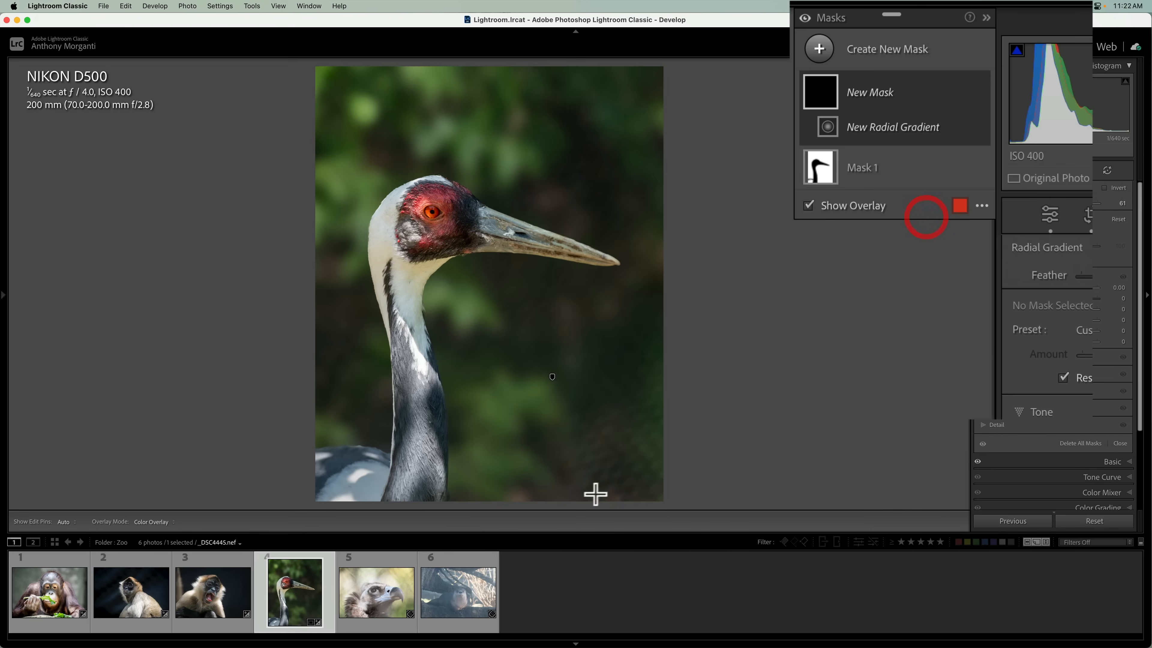
{"action": "left_click_drag", "start_coordinate": [625, 445], "coordinate": [702, 524]}
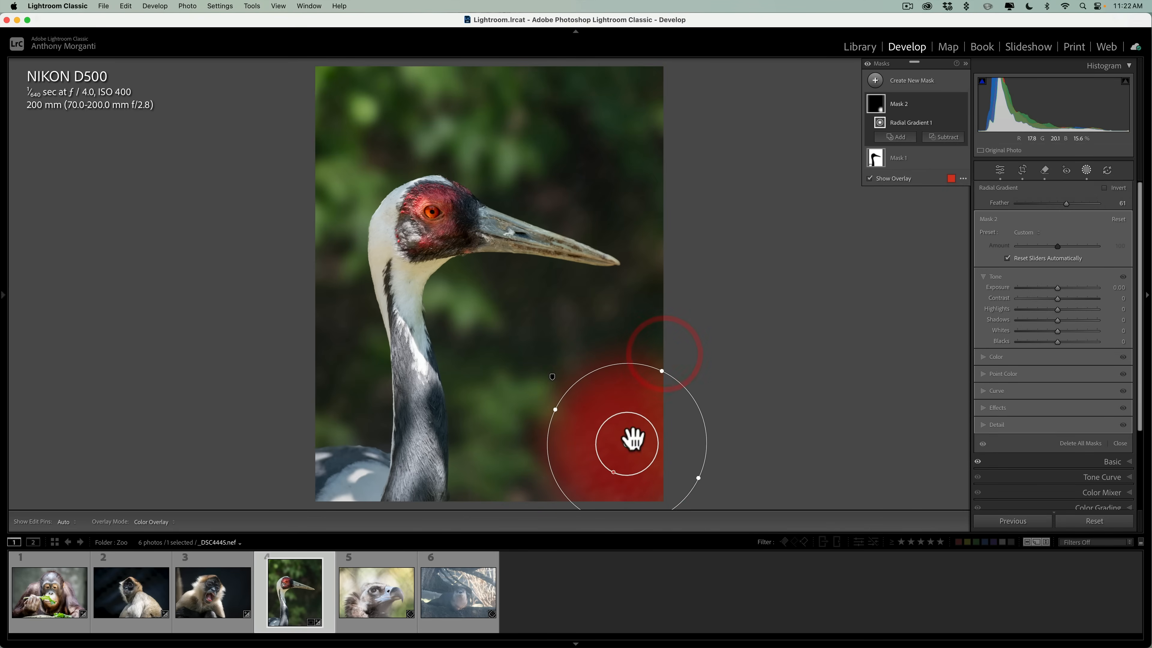
{"action": "left_click_drag", "start_coordinate": [663, 371], "coordinate": [690, 349]}
{"action": "left_click_drag", "start_coordinate": [1057, 287], "coordinate": [887, 320]}
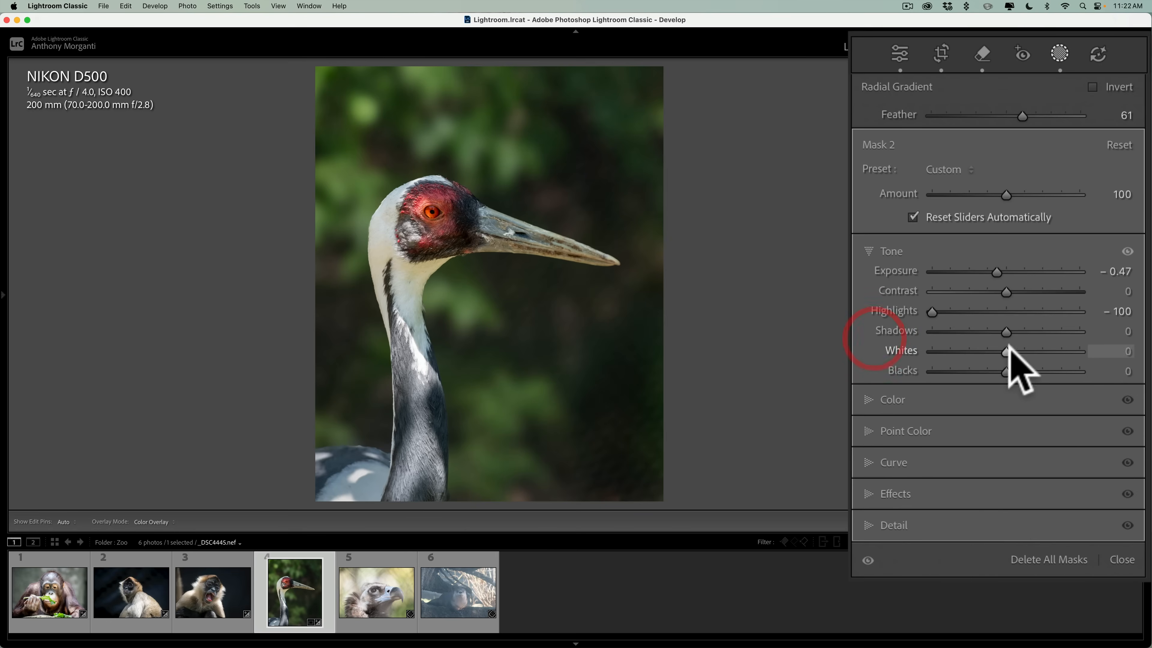
{"action": "left_click_drag", "start_coordinate": [1006, 352], "coordinate": [880, 345]}
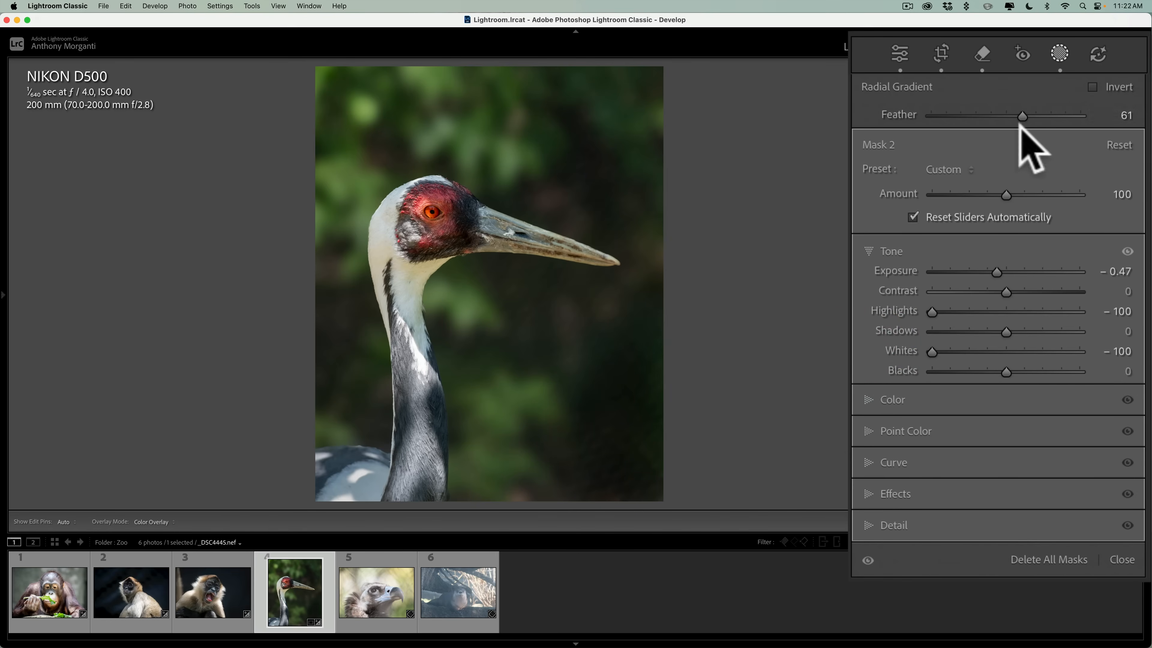
Add a Select Subject mask on the crane and raise its Exposure to 0.48.
{"action": "left_click", "coordinate": [875, 81]}
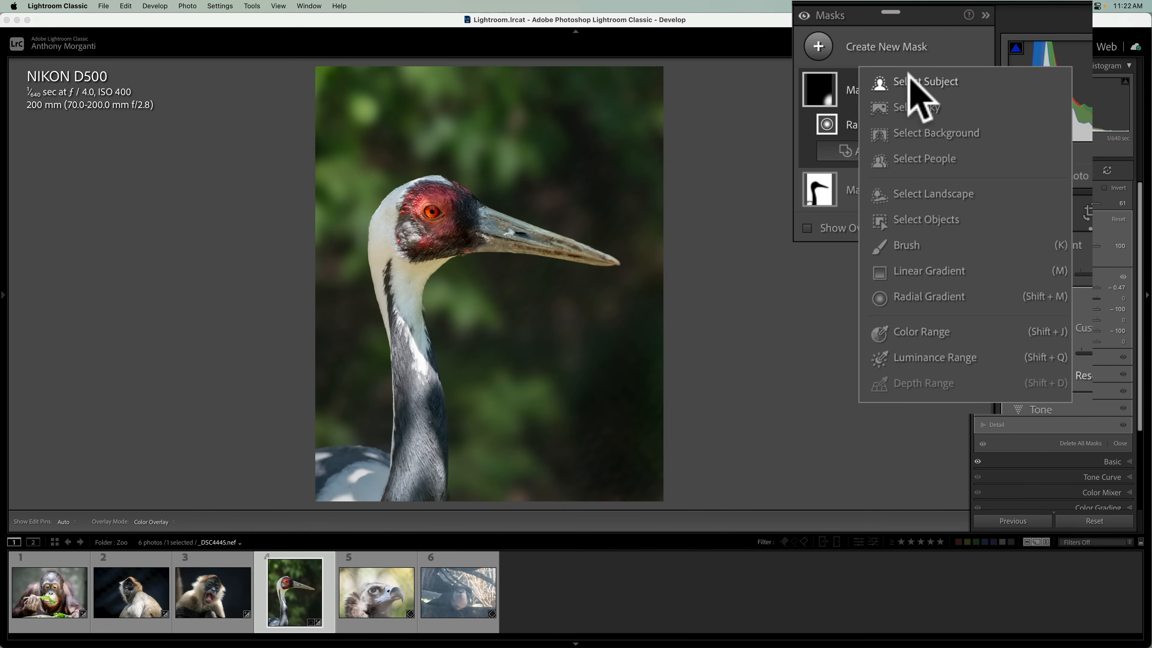
{"action": "left_click", "coordinate": [912, 83]}
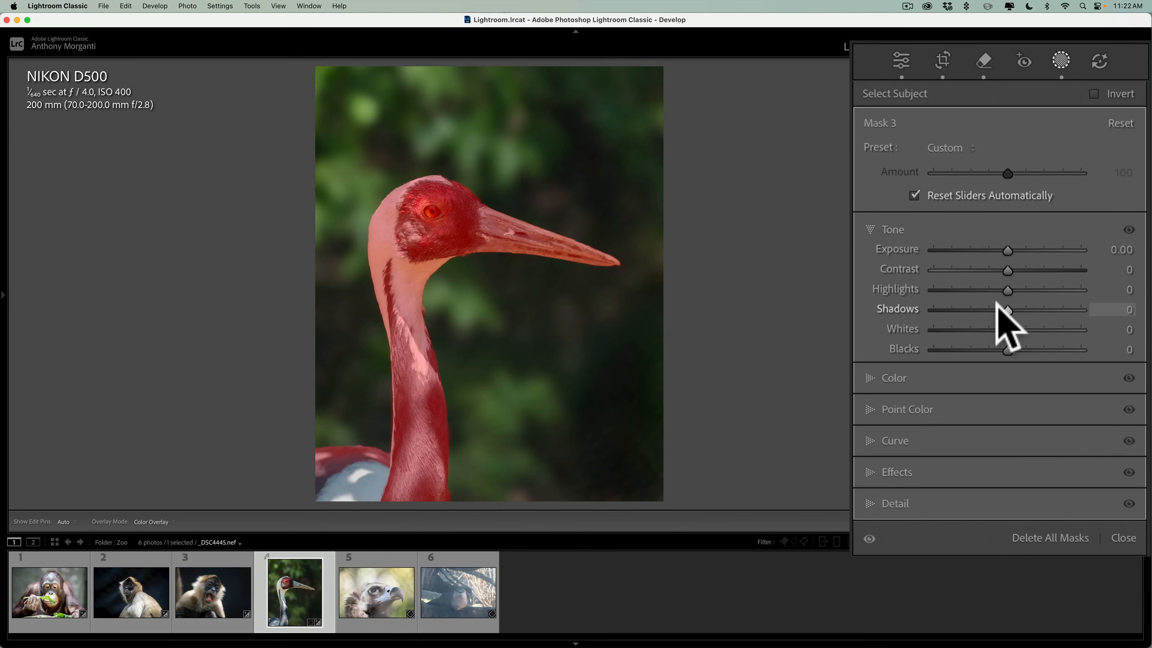
{"action": "left_click_drag", "start_coordinate": [1004, 251], "coordinate": [1013, 244]}
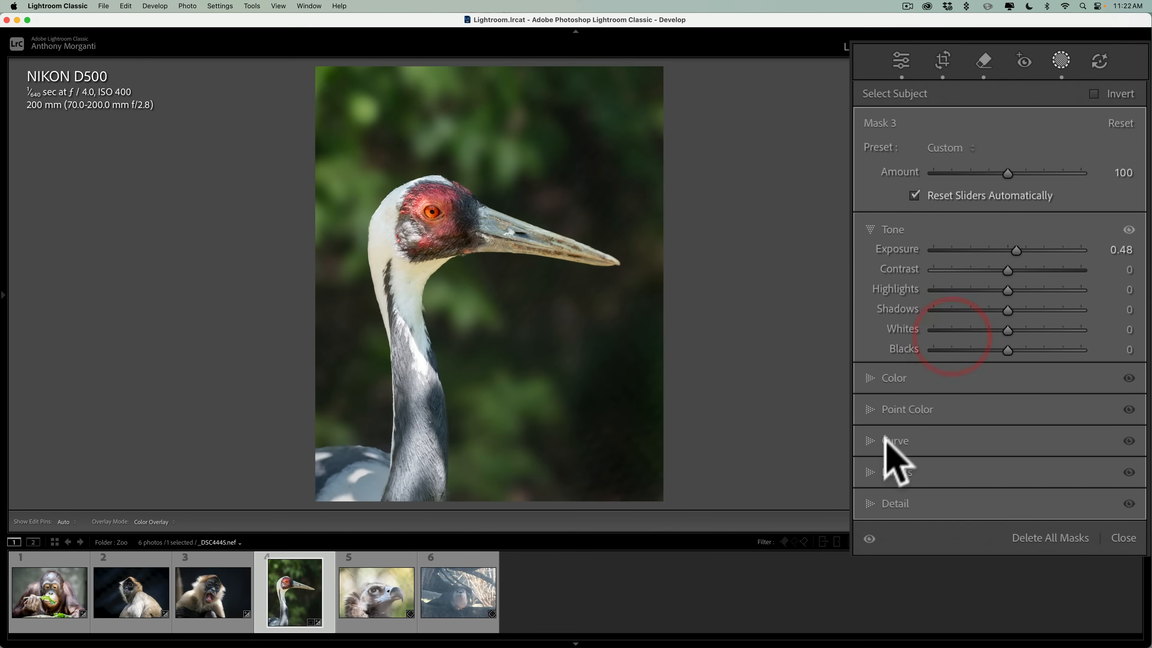
Set the crane subject mask's Texture to 9, Clarity to 13 and Sharpness to 18.
{"action": "left_click", "coordinate": [909, 471]}
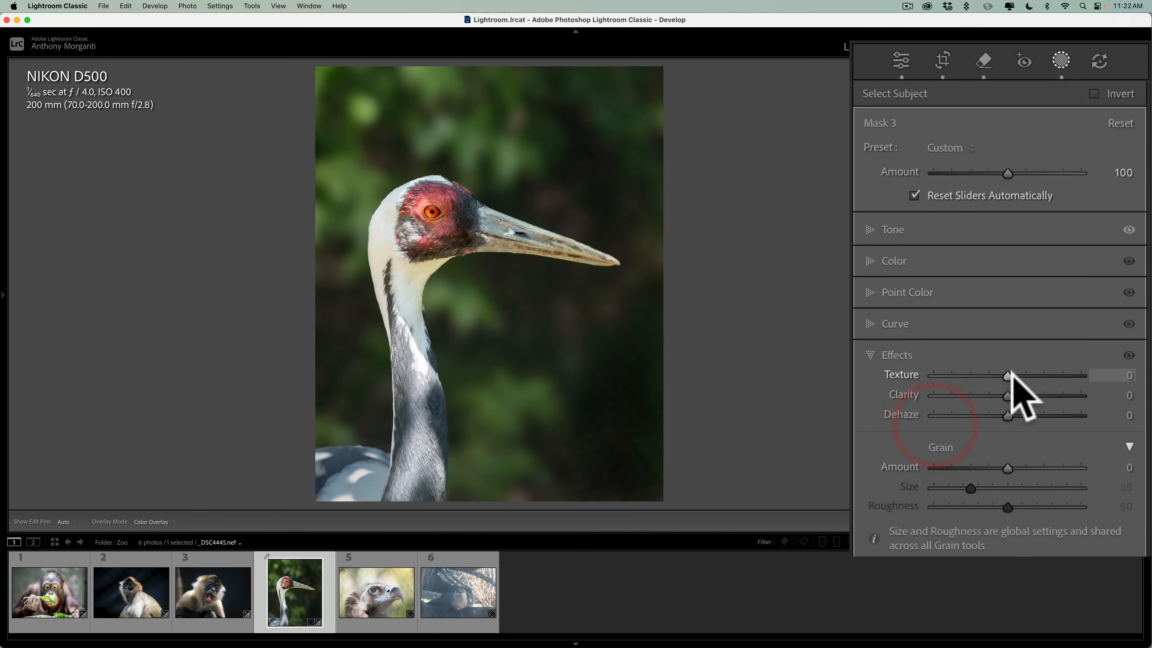
{"action": "left_click_drag", "start_coordinate": [1006, 371], "coordinate": [1014, 388]}
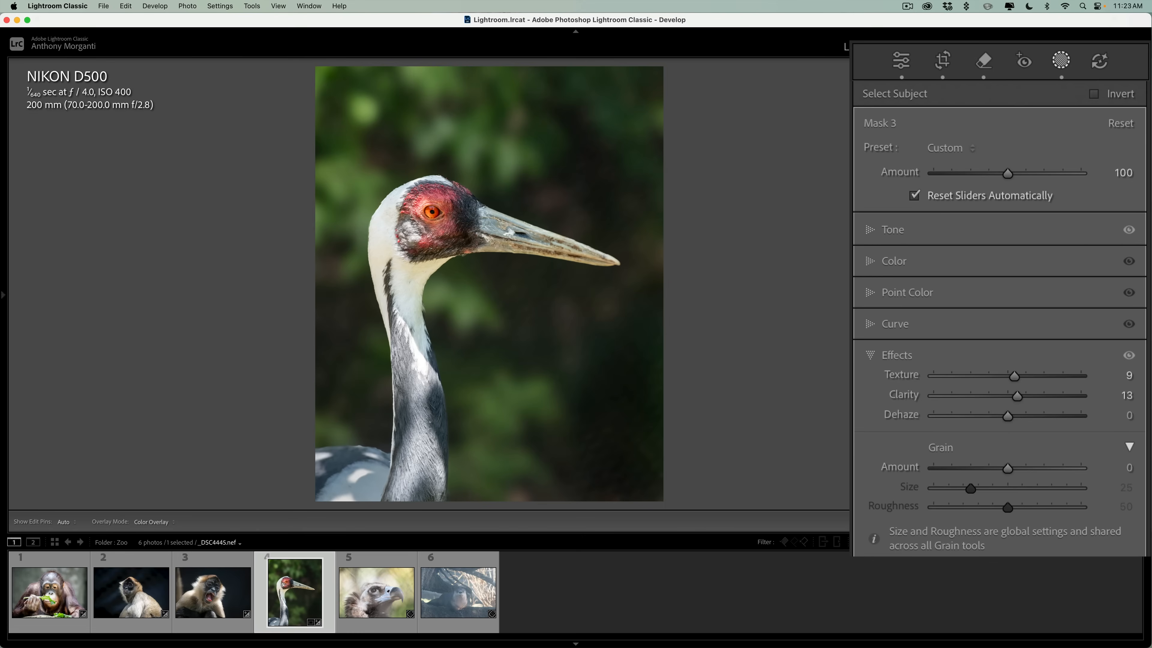
{"action": "left_click", "coordinate": [918, 553]}
{"action": "left_click_drag", "start_coordinate": [1007, 403], "coordinate": [1021, 405]}
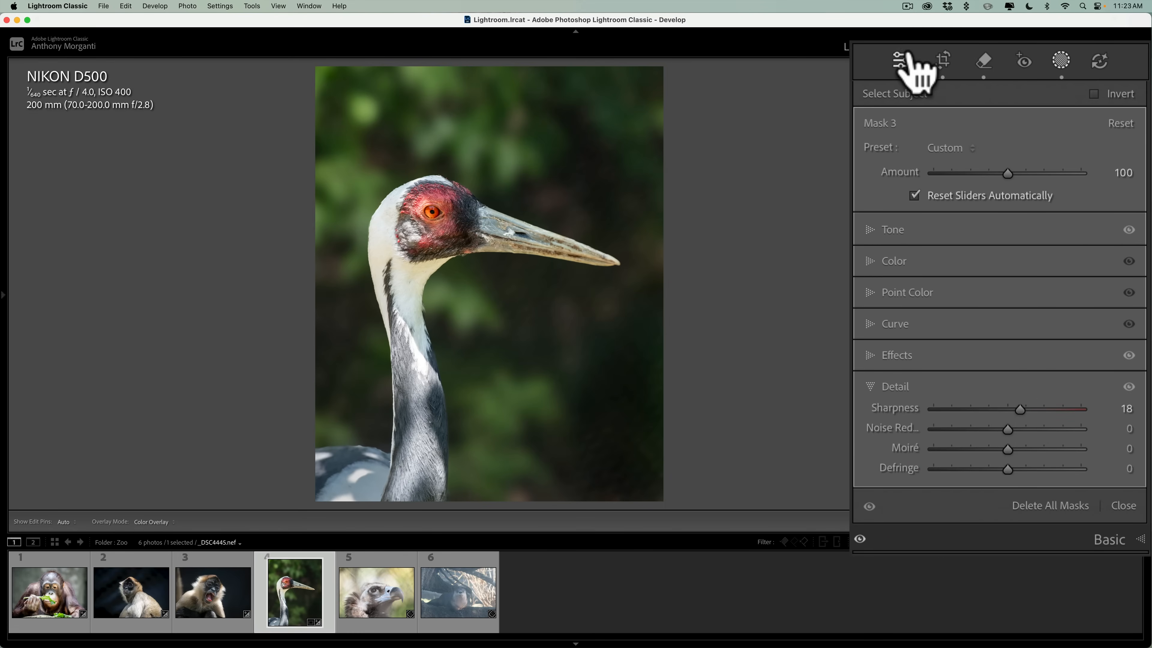
Add a Highlight Priority post-crop vignette with an Amount of -16 to the crane photo.
{"action": "left_click", "coordinate": [911, 63]}
{"action": "left_click", "coordinate": [1111, 323]}
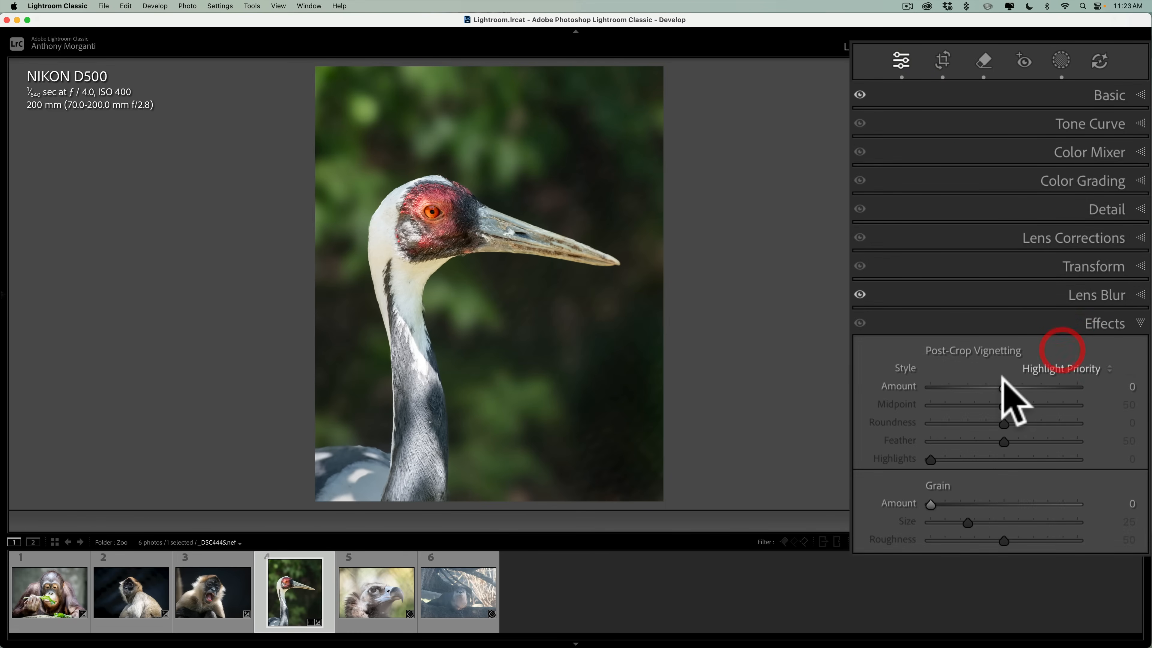
{"action": "left_click_drag", "start_coordinate": [1001, 386], "coordinate": [990, 386]}
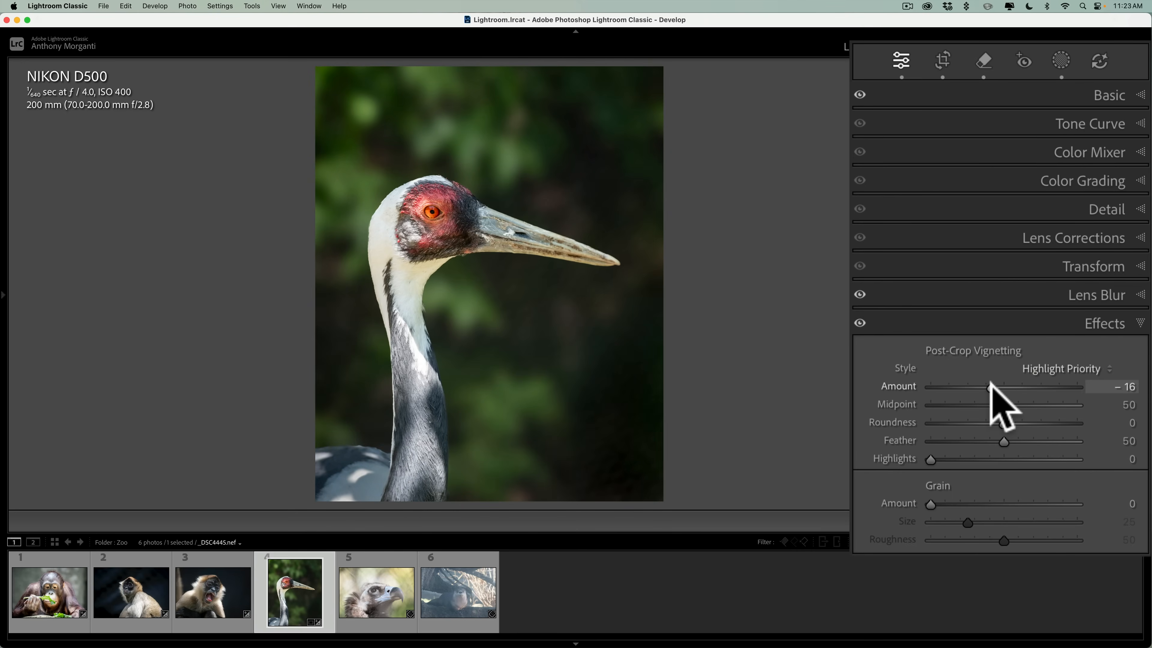
{"action": "left_click", "coordinate": [1107, 323]}
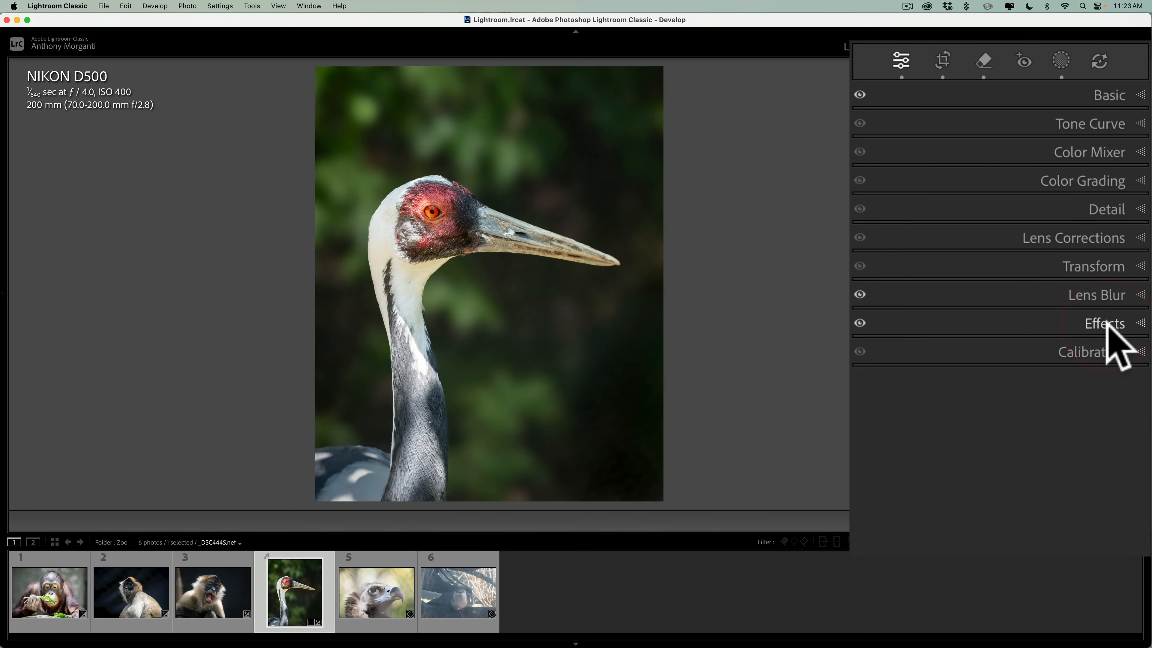
Compare the finished crane photo with its unedited version twice.
{"action": "key", "text": "backslash"}
{"action": "key", "text": "backslash"}
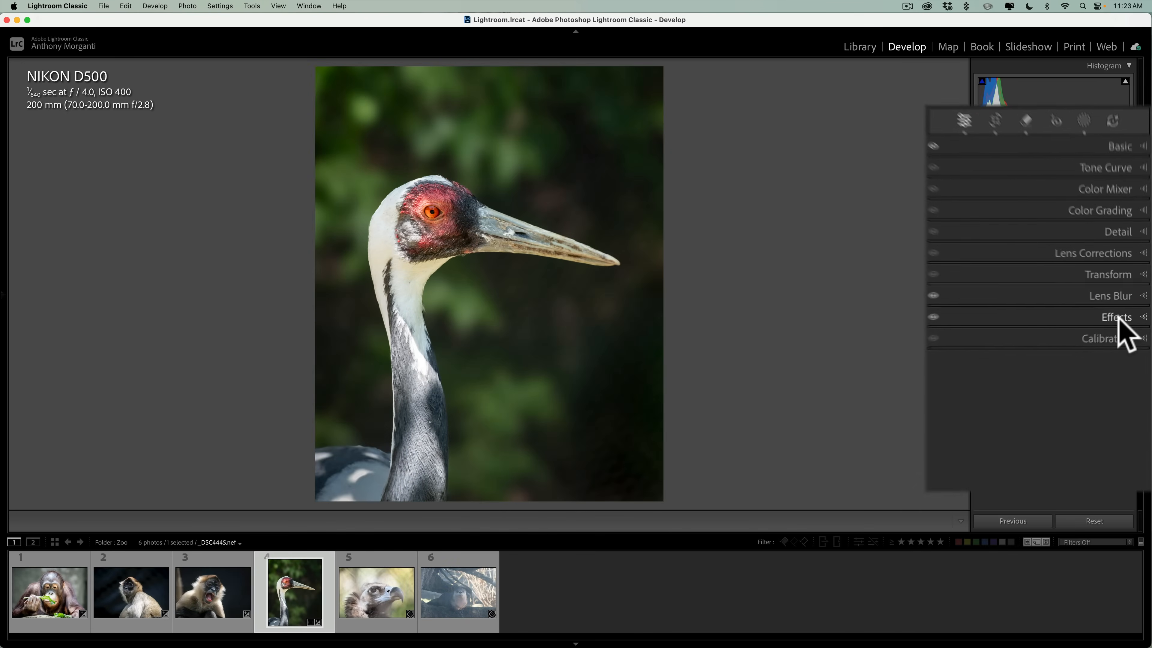
{"action": "key", "text": "backslash"}
{"action": "key", "text": "backslash"}
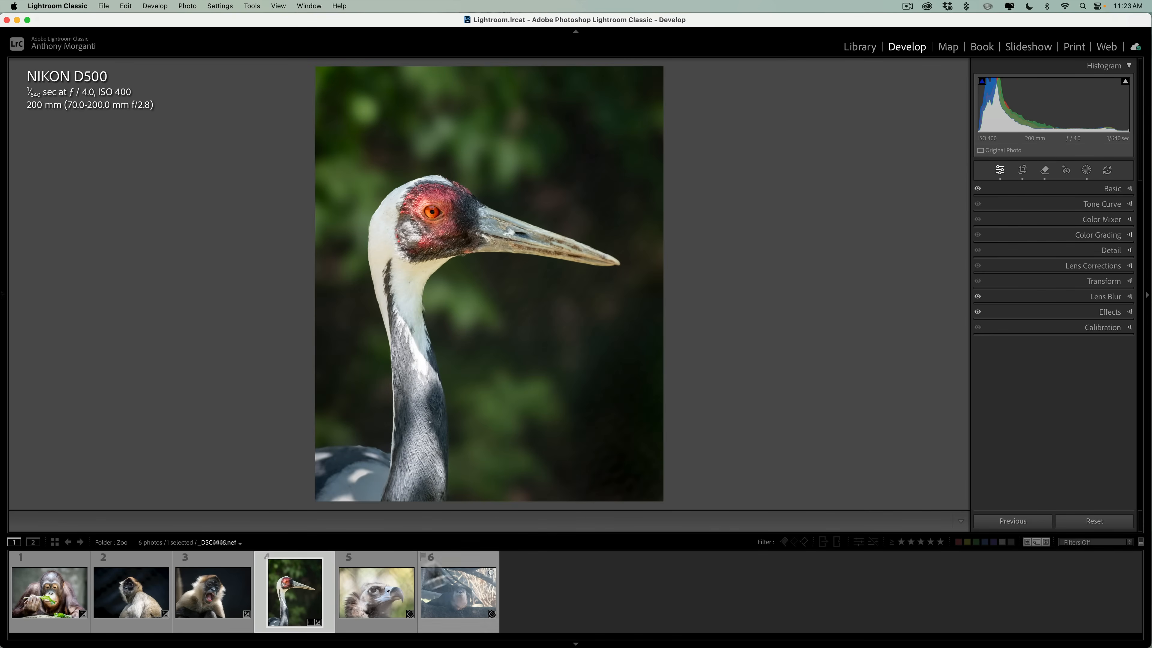
Apply reflection removal to the vulture photo, with the quality left at Preview.
{"action": "left_click", "coordinate": [375, 605]}
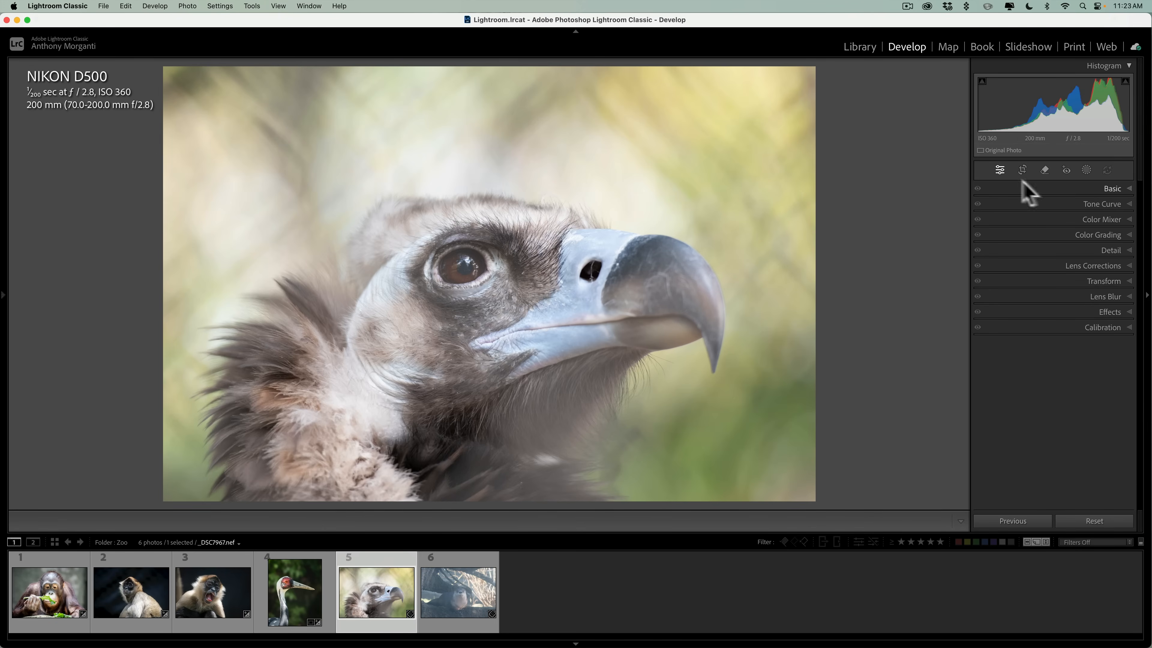
{"action": "left_click", "coordinate": [1044, 170]}
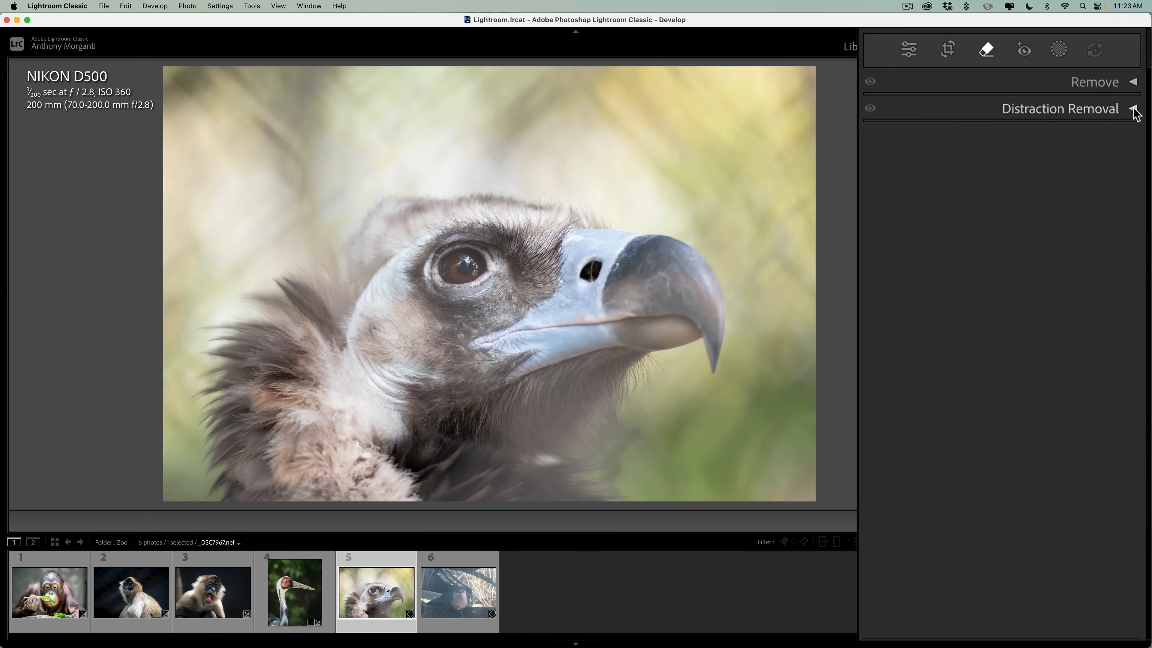
{"action": "left_click", "coordinate": [1134, 110]}
{"action": "left_click", "coordinate": [1129, 136]}
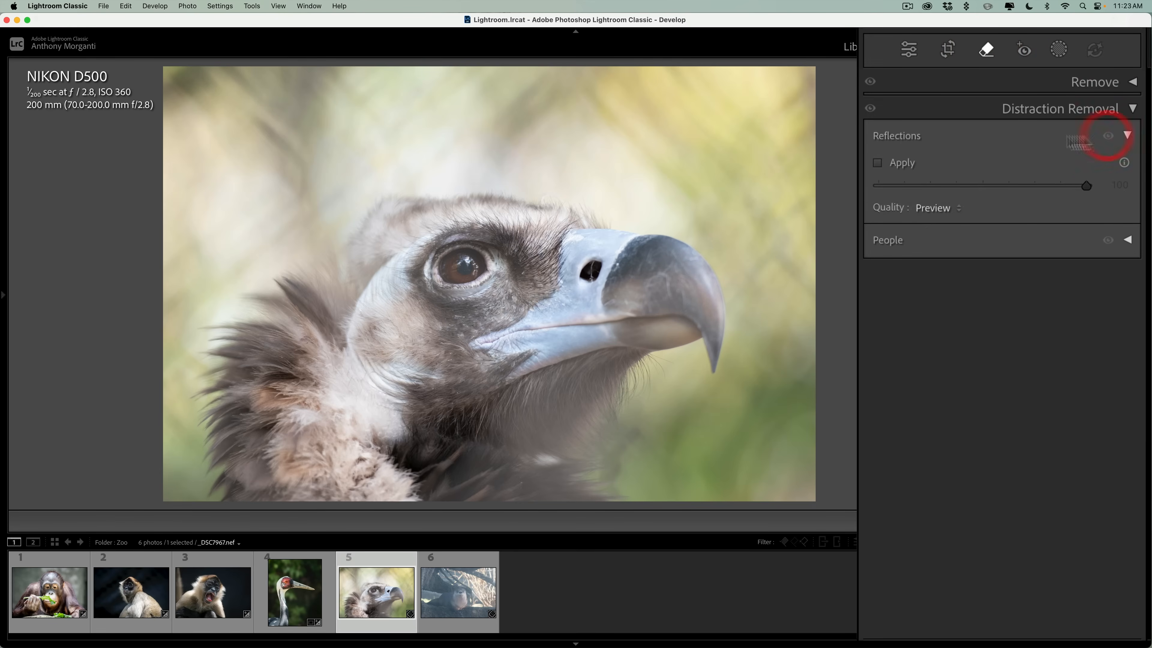
{"action": "left_click", "coordinate": [945, 211]}
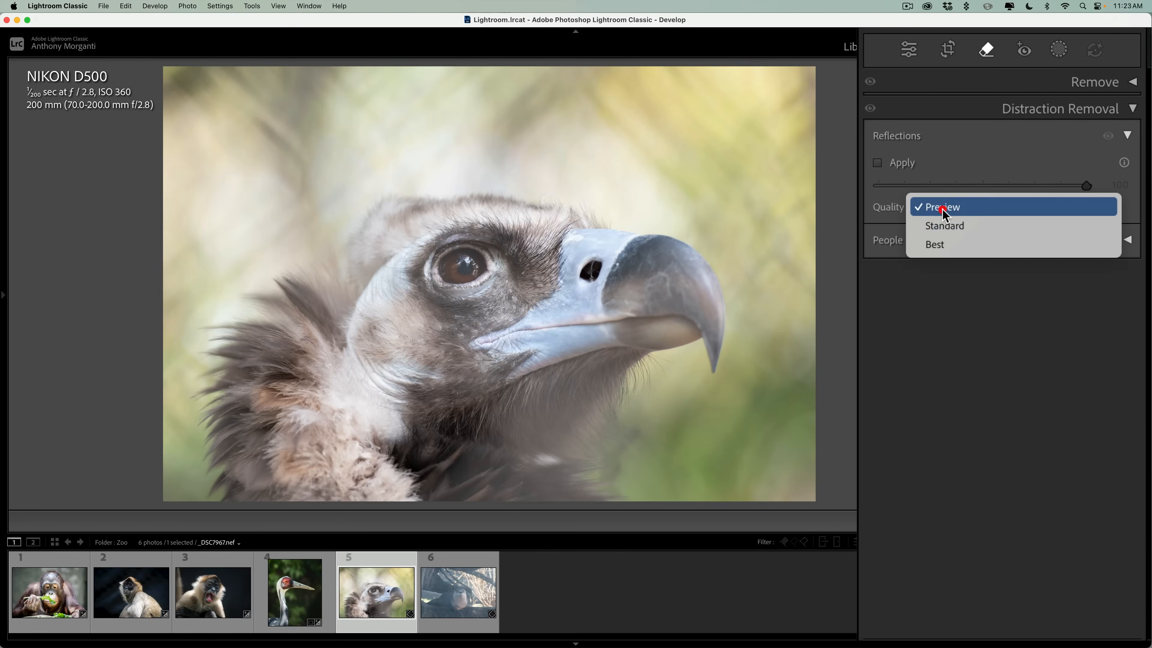
{"action": "left_click", "coordinate": [945, 213]}
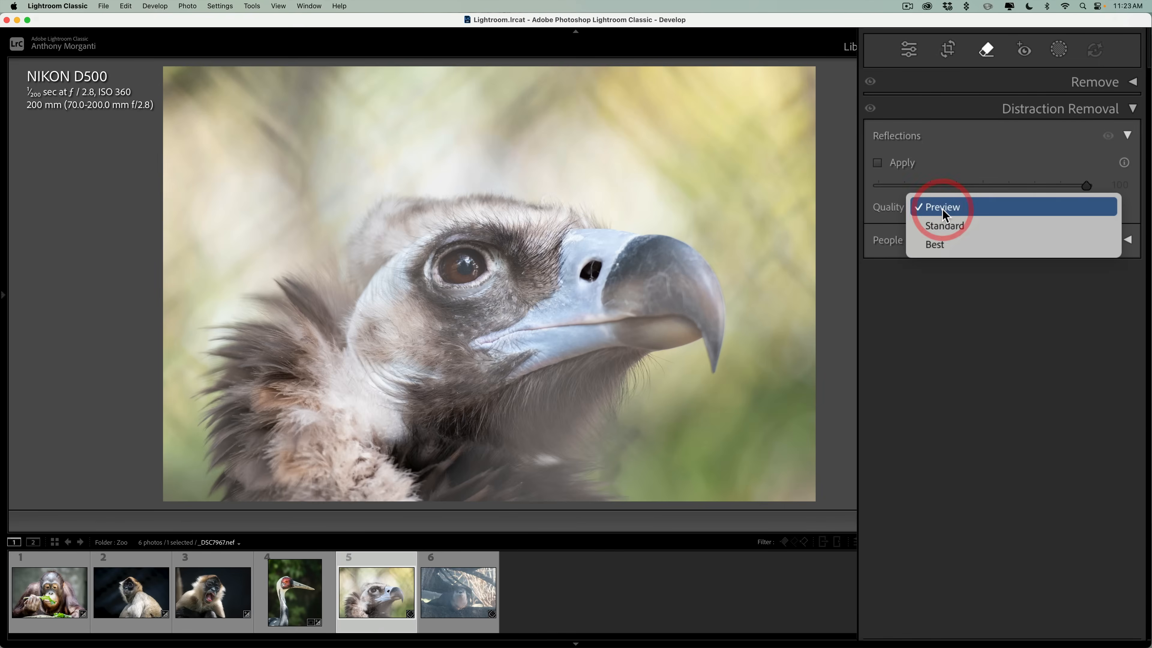
{"action": "left_click", "coordinate": [878, 163]}
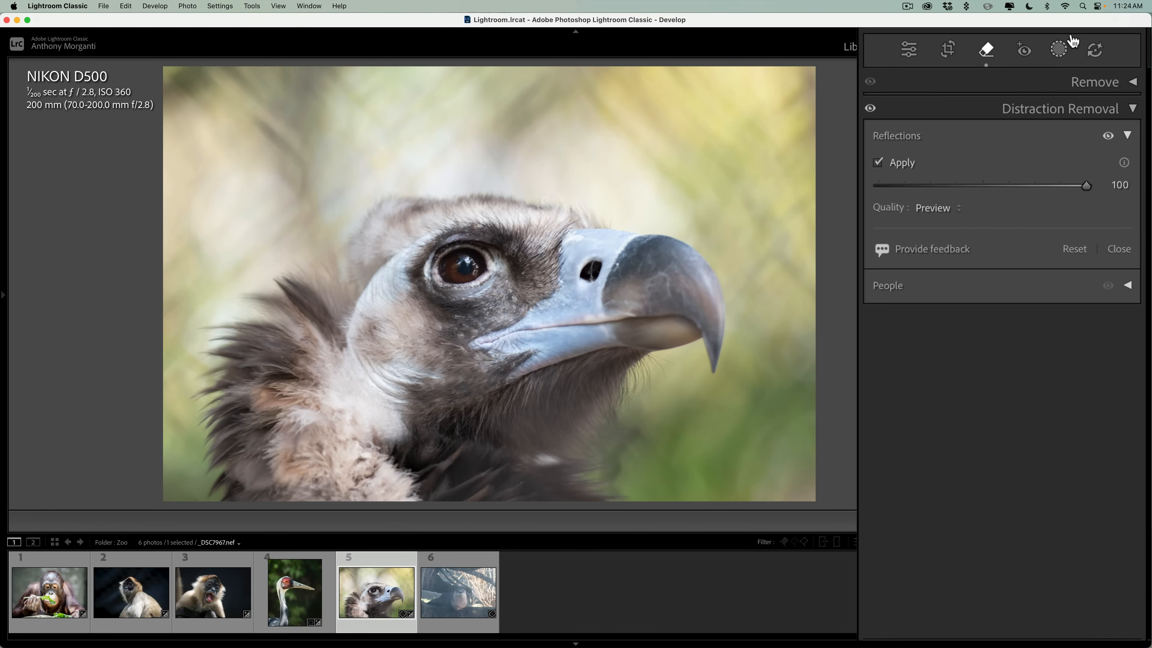
Paint a new brush mask of size 8 over the hazy feathers below the vulture's beak and down the front of its neck.
{"action": "left_click", "coordinate": [1059, 53]}
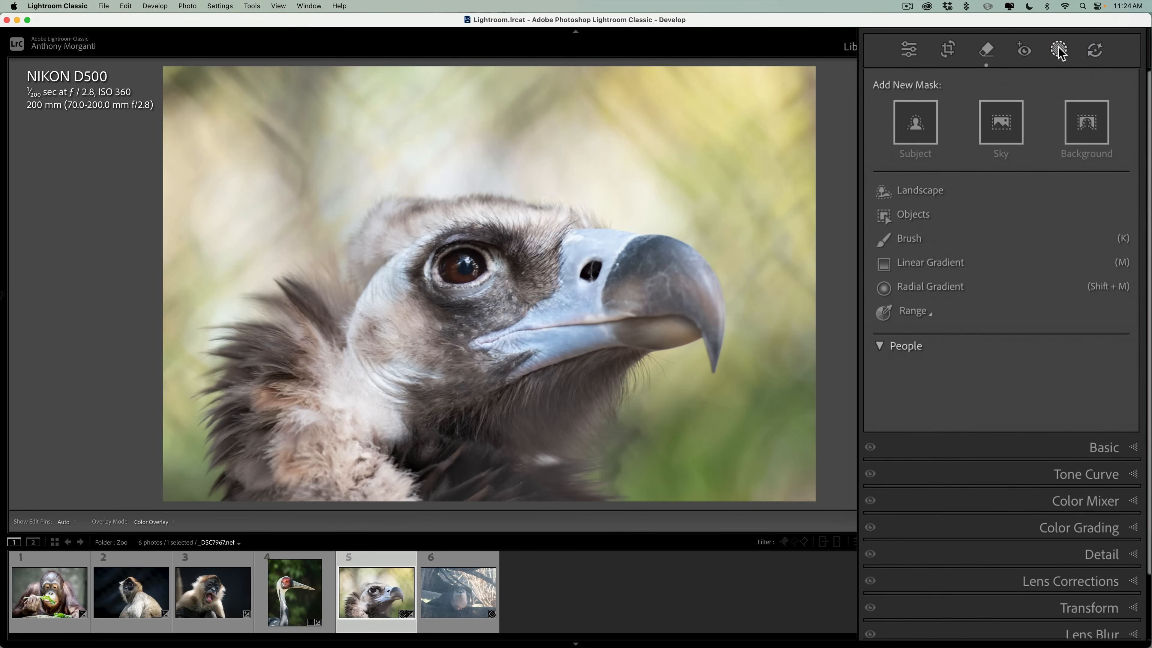
{"action": "left_click", "coordinate": [900, 238]}
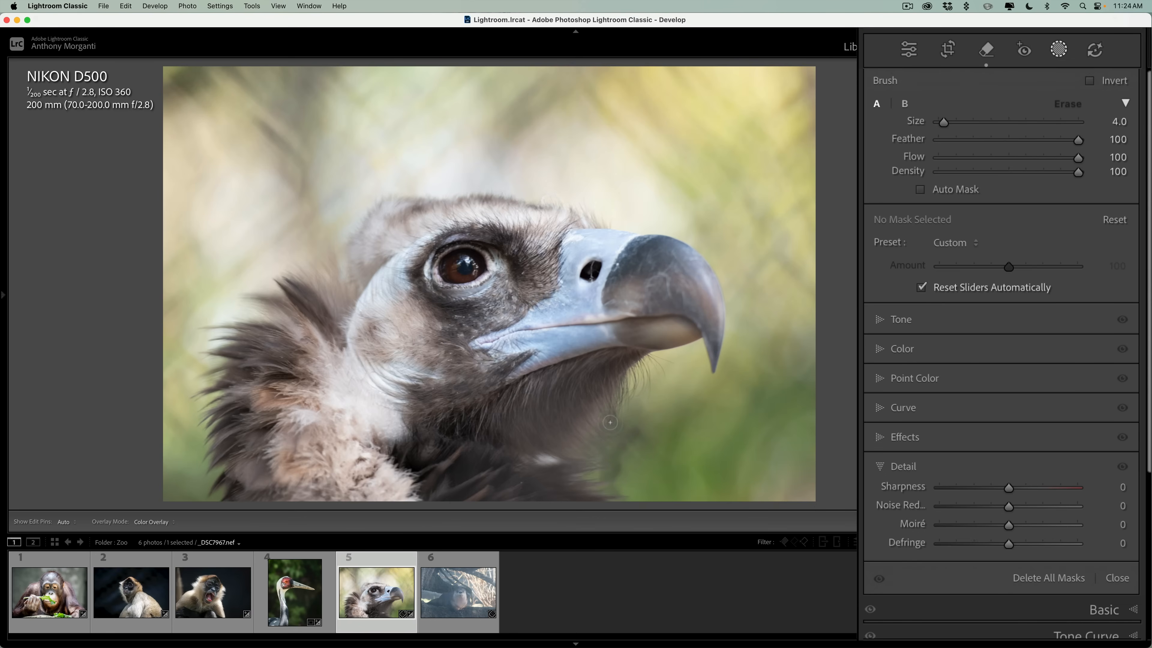
{"action": "key", "text": "bracketright"}
{"action": "key", "text": "bracketright"}
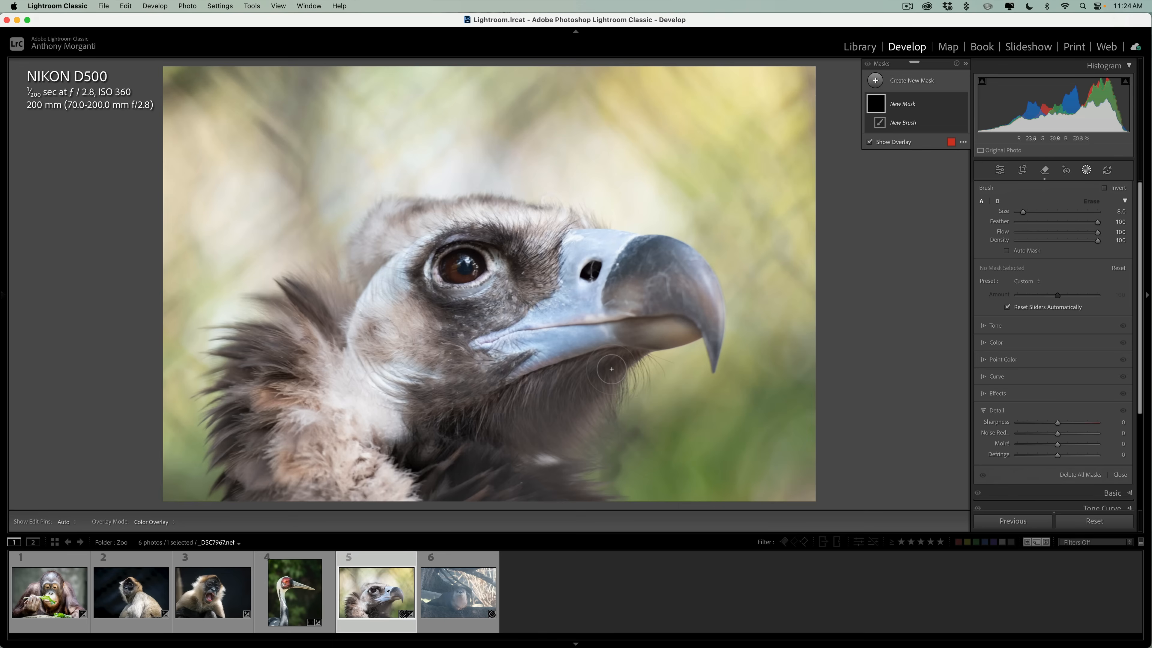
{"action": "mouse_move", "coordinate": [611, 369]}
{"action": "left_mouse_down"}
{"action": "mouse_move", "coordinate": [513, 405]}
{"action": "mouse_move", "coordinate": [532, 428]}
{"action": "mouse_move", "coordinate": [544, 491]}
{"action": "mouse_move", "coordinate": [584, 502]}
{"action": "mouse_move", "coordinate": [579, 427]}
{"action": "mouse_move", "coordinate": [628, 373]}
{"action": "mouse_move", "coordinate": [578, 400]}
{"action": "left_mouse_up"}
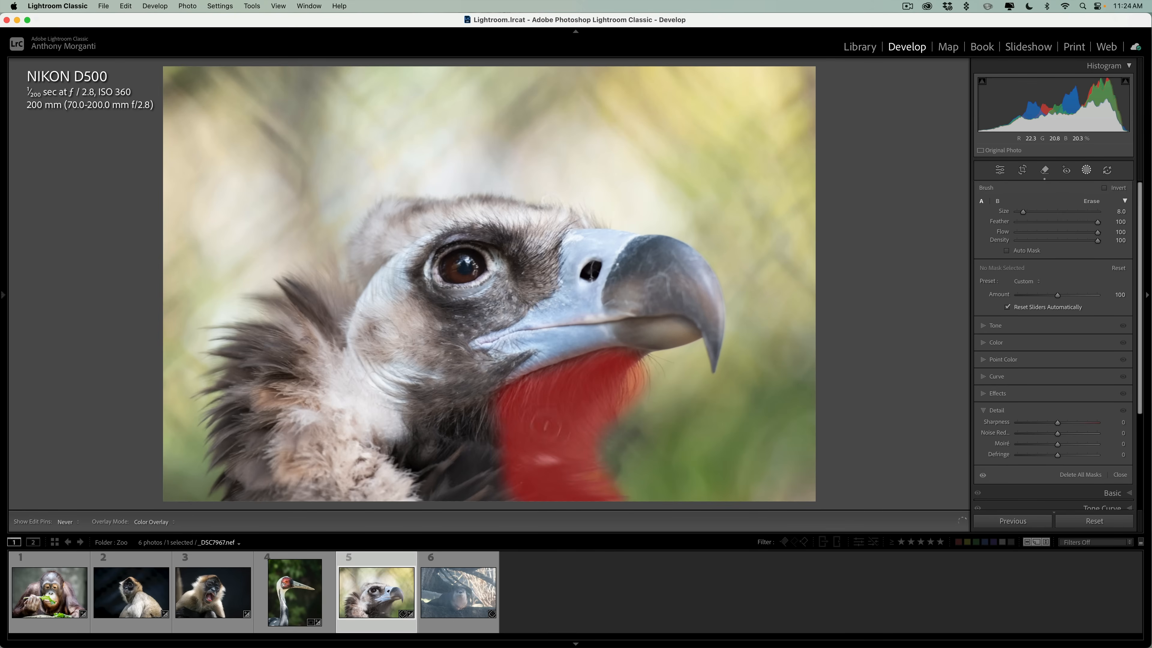
{"action": "left_click_drag", "start_coordinate": [548, 386], "coordinate": [597, 376]}
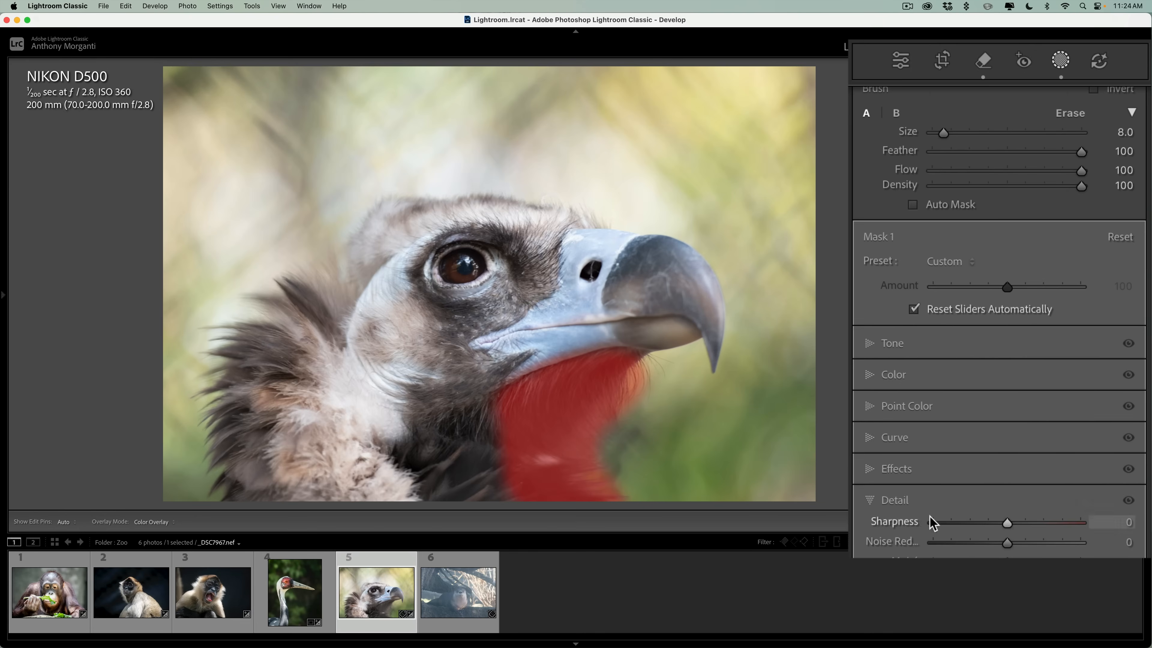
Increase Dehaze on the brushed neck mask and set its Contrast to 60.
{"action": "left_click", "coordinate": [870, 499]}
{"action": "left_click", "coordinate": [870, 470]}
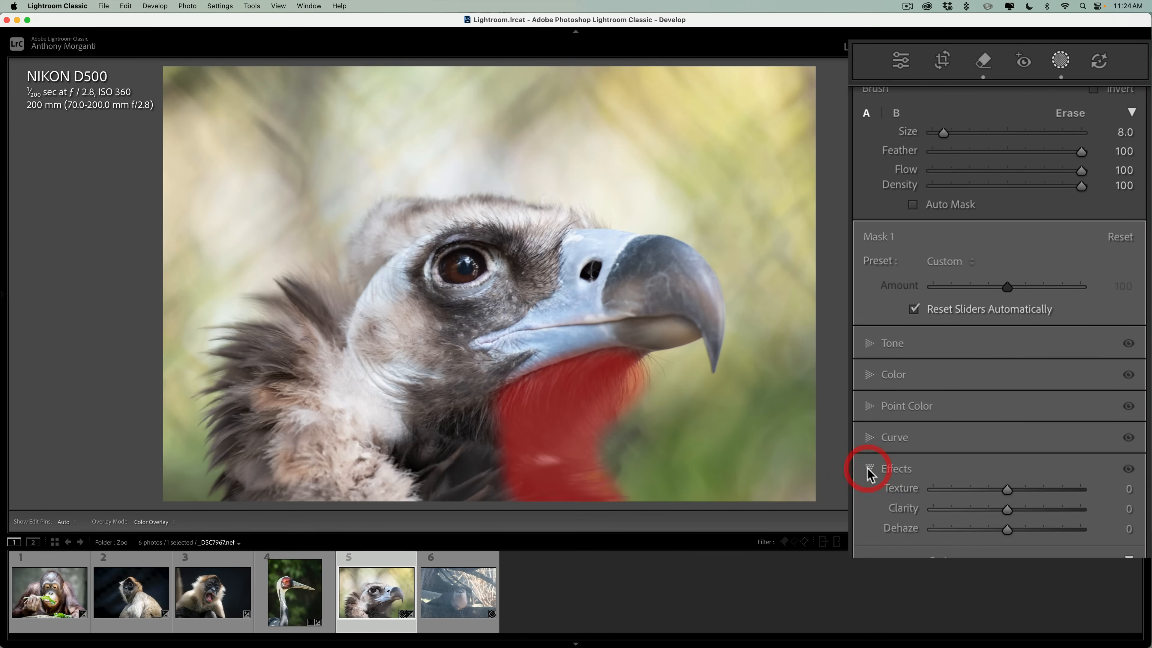
{"action": "left_click_drag", "start_coordinate": [1005, 532], "coordinate": [1030, 532]}
{"action": "left_click", "coordinate": [879, 343]}
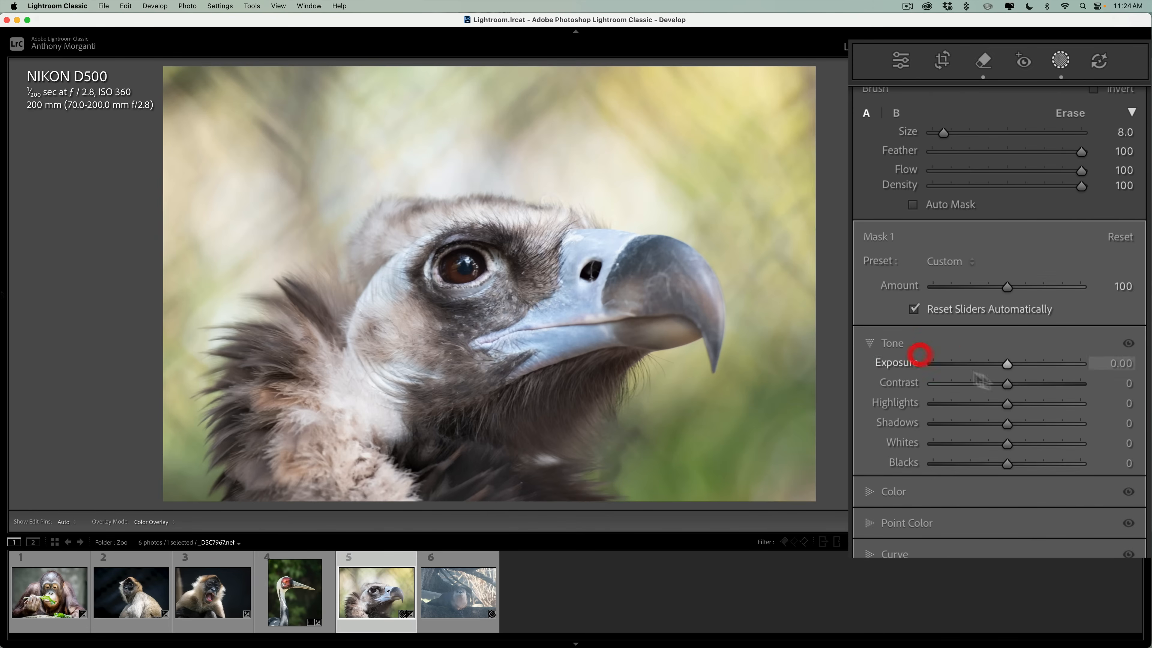
{"action": "left_click_drag", "start_coordinate": [1007, 384], "coordinate": [1052, 384]}
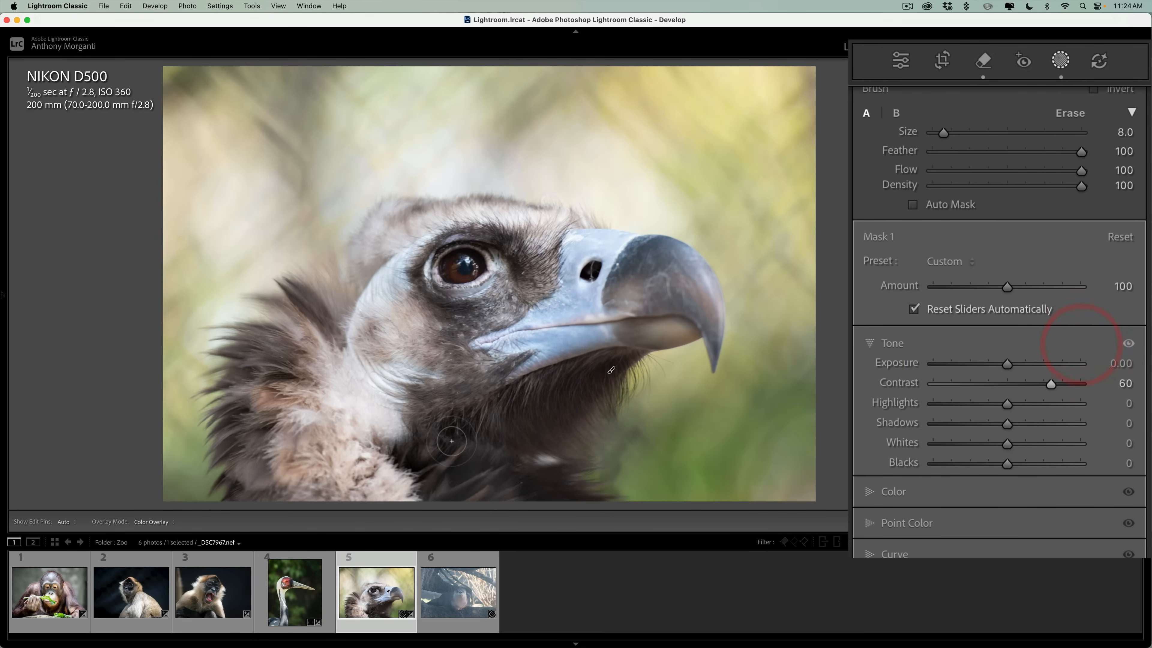
{"action": "key", "text": "h"}
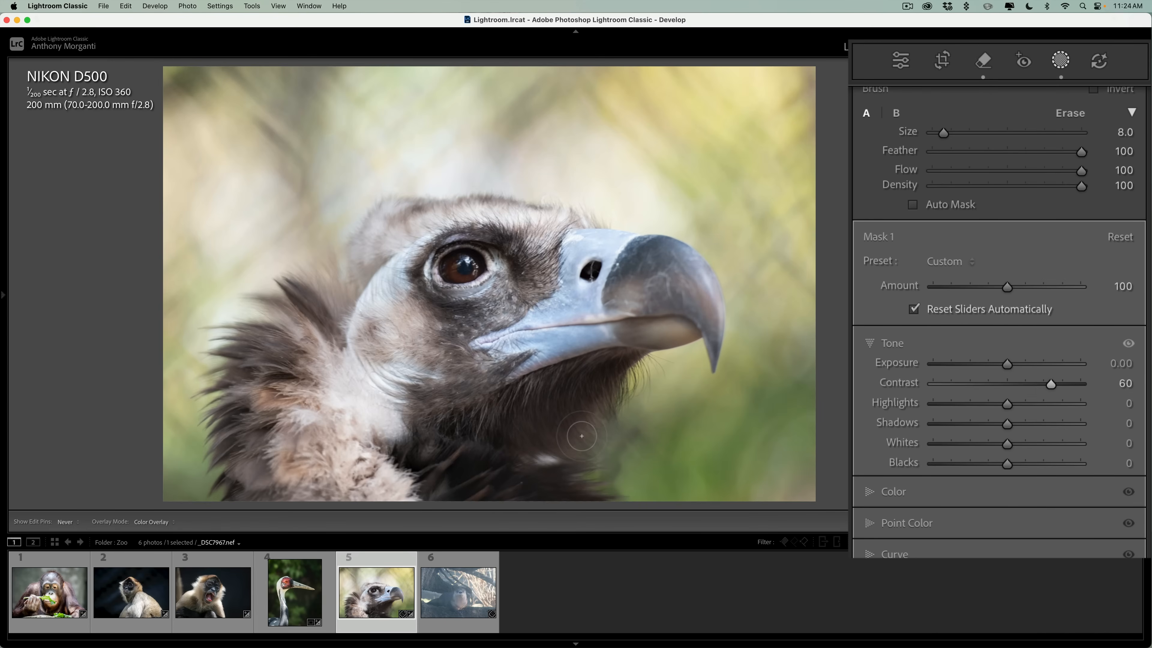
{"action": "key", "text": "h"}
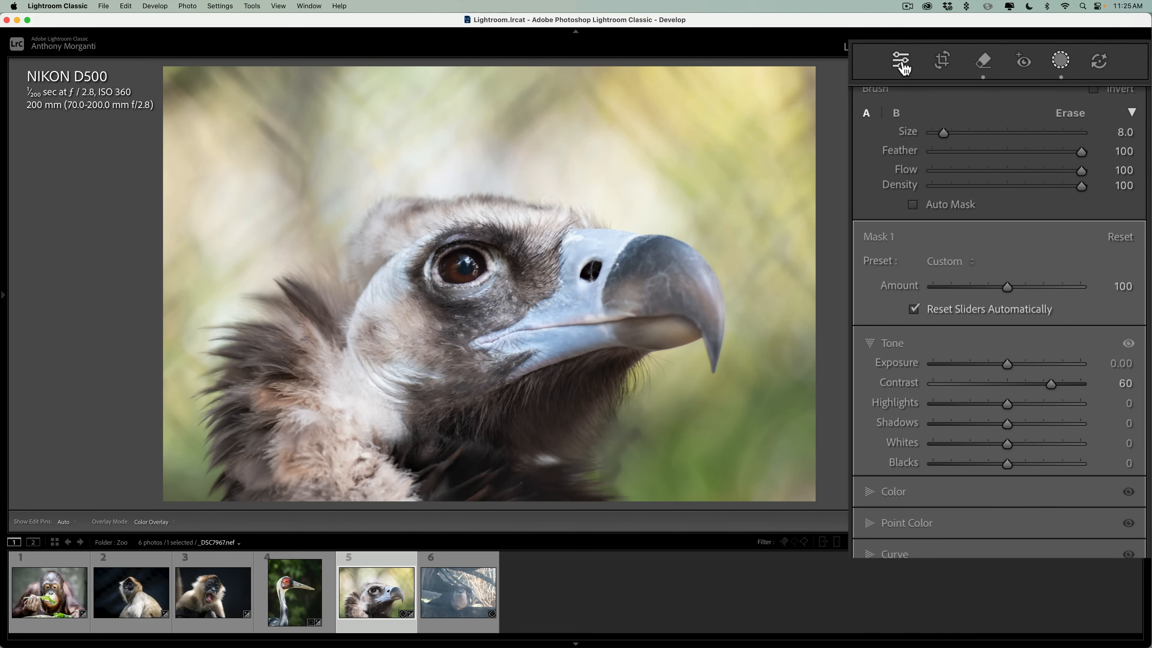
Crop the photo tighter around the vulture's head, keeping the original aspect ratio.
{"action": "left_click", "coordinate": [941, 66]}
{"action": "left_click_drag", "start_coordinate": [489, 68], "coordinate": [488, 108]}
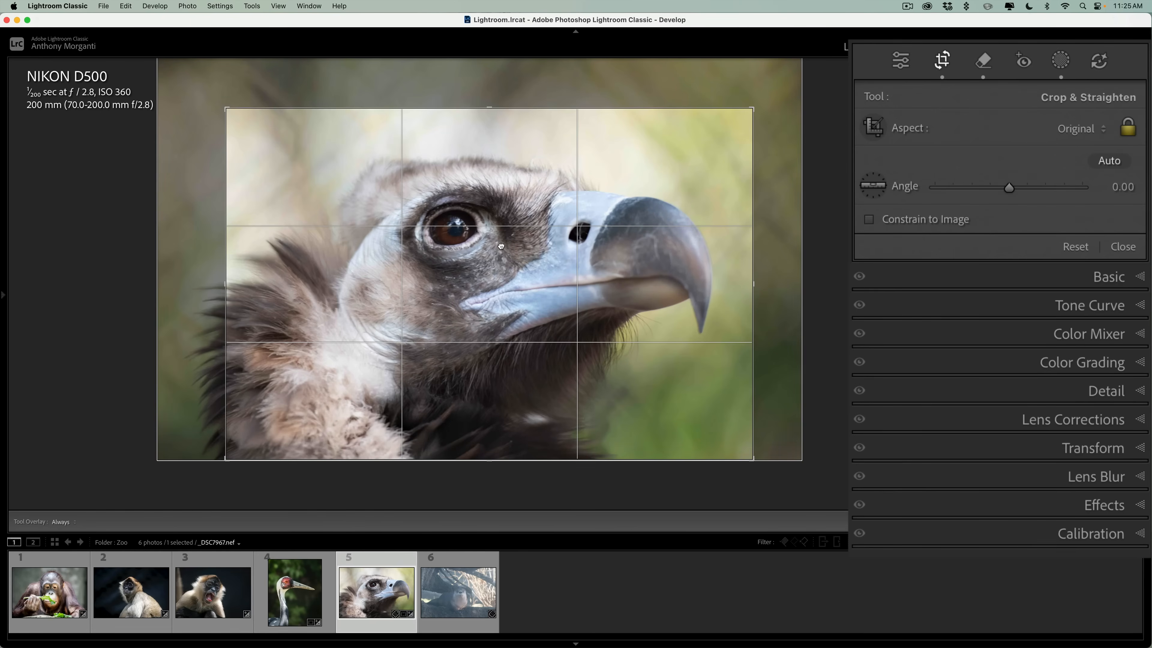
{"action": "double_click", "coordinate": [501, 246]}
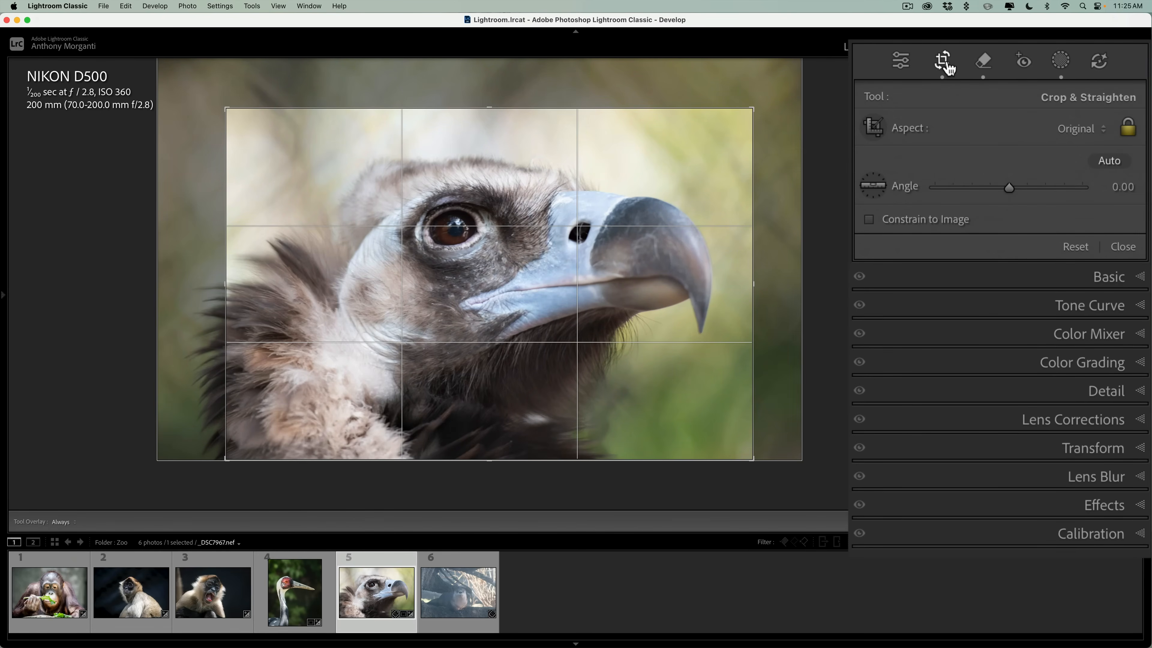
{"action": "left_click", "coordinate": [900, 60]}
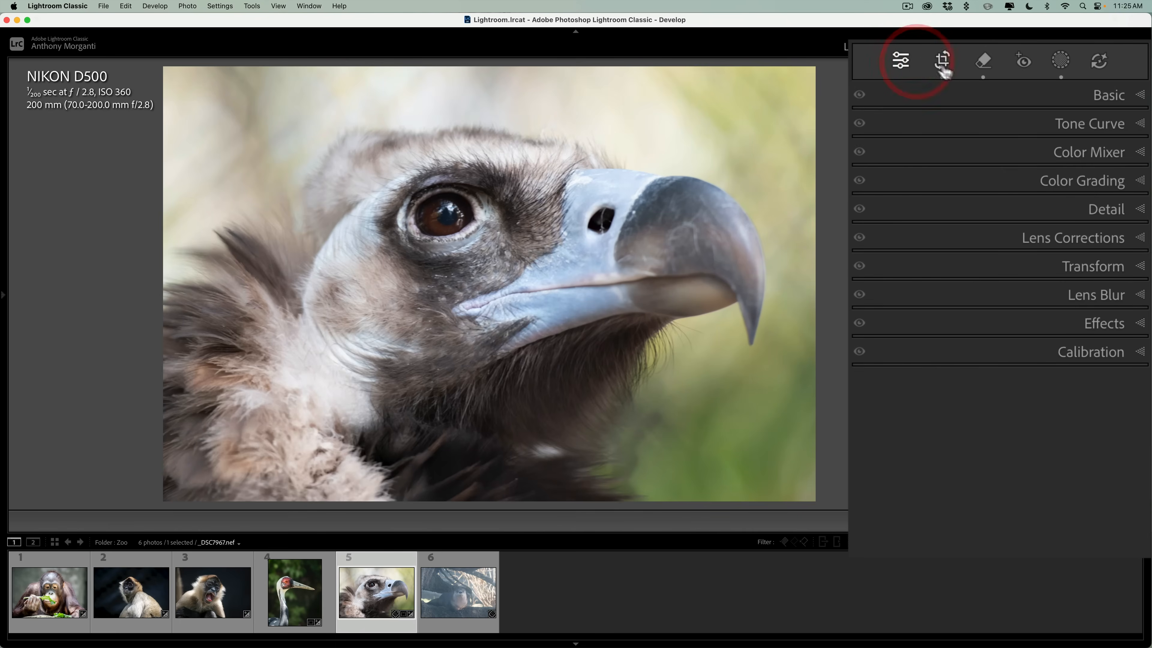
Set the whole photo's Highlights to -76, Shadows to +42, Whites to +13 and Blacks to -60.
{"action": "left_click", "coordinate": [1109, 100]}
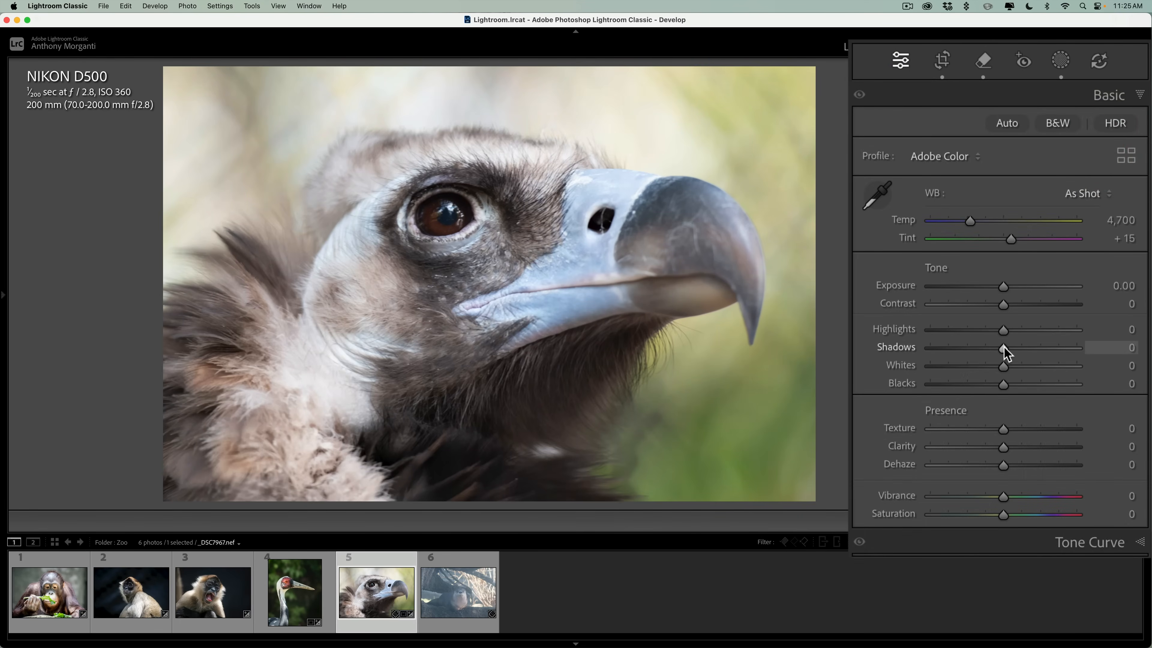
{"action": "left_click_drag", "start_coordinate": [1004, 348], "coordinate": [948, 331]}
{"action": "left_click", "coordinate": [1006, 331]}
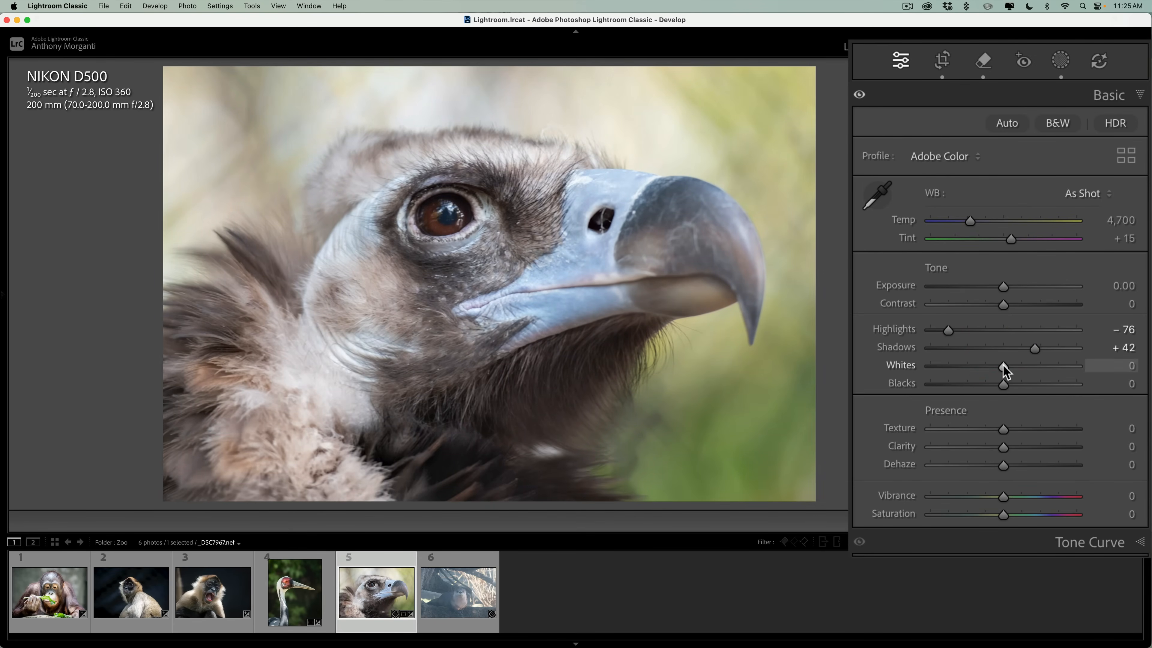
{"action": "key", "text": "alt"}
{"action": "left_click_drag", "start_coordinate": [1003, 365], "coordinate": [961, 393]}
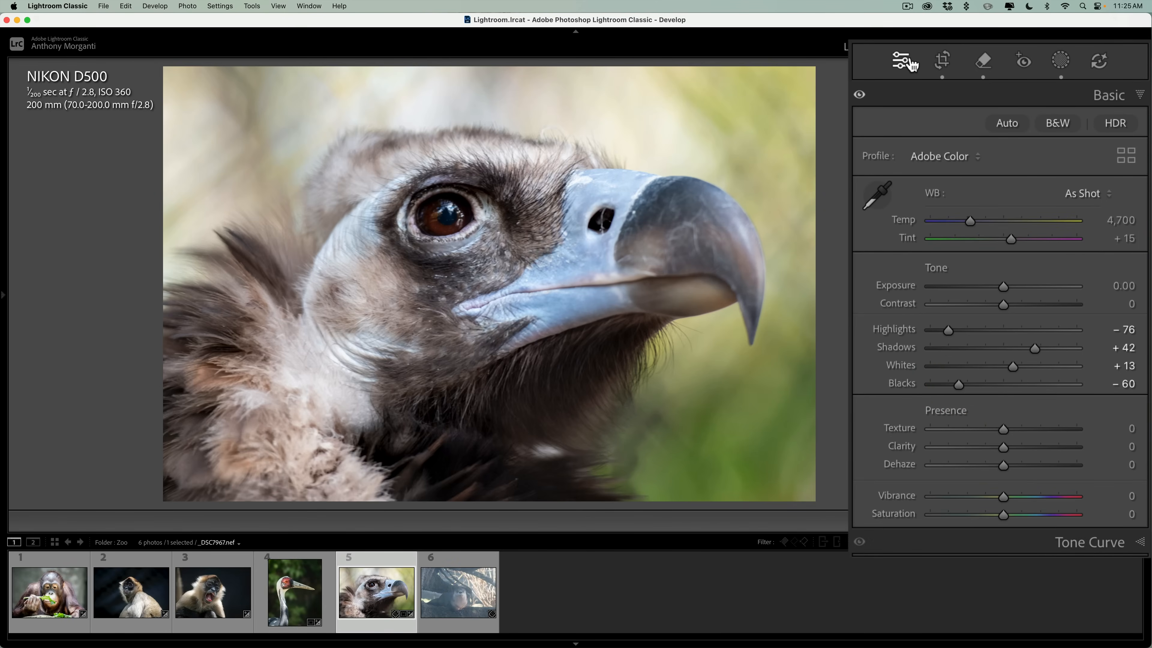
Add a Select Background mask and set its Exposure to -1.06, Highlights to -100 and Whites to -58.
{"action": "left_click", "coordinate": [1085, 167]}
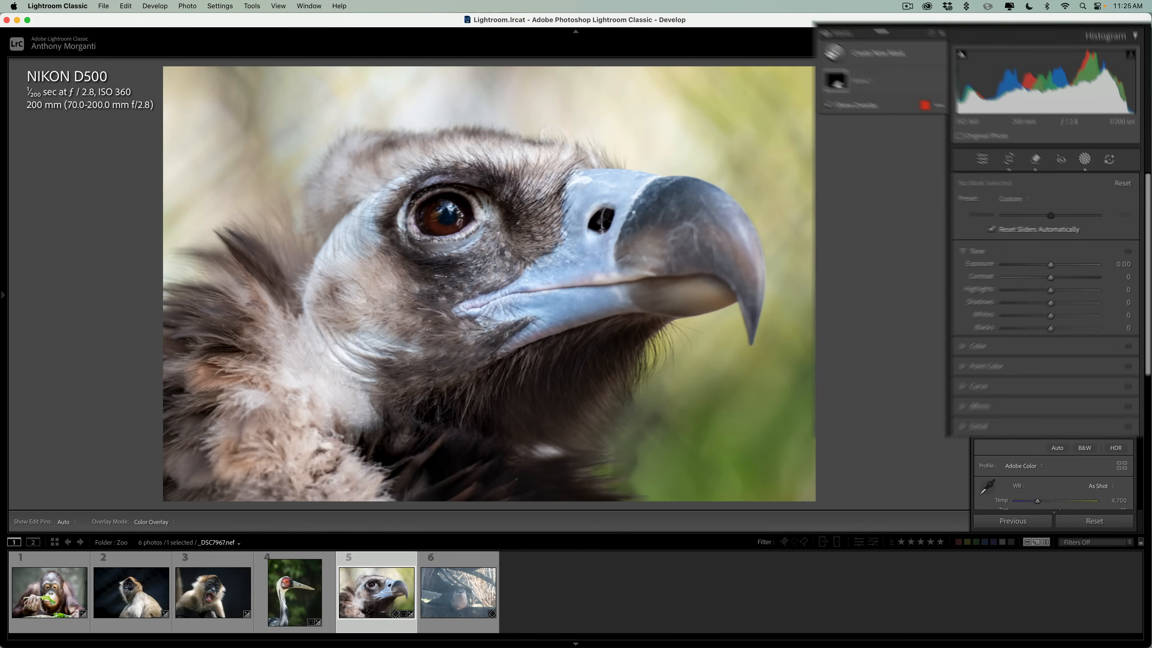
{"action": "left_click", "coordinate": [835, 47]}
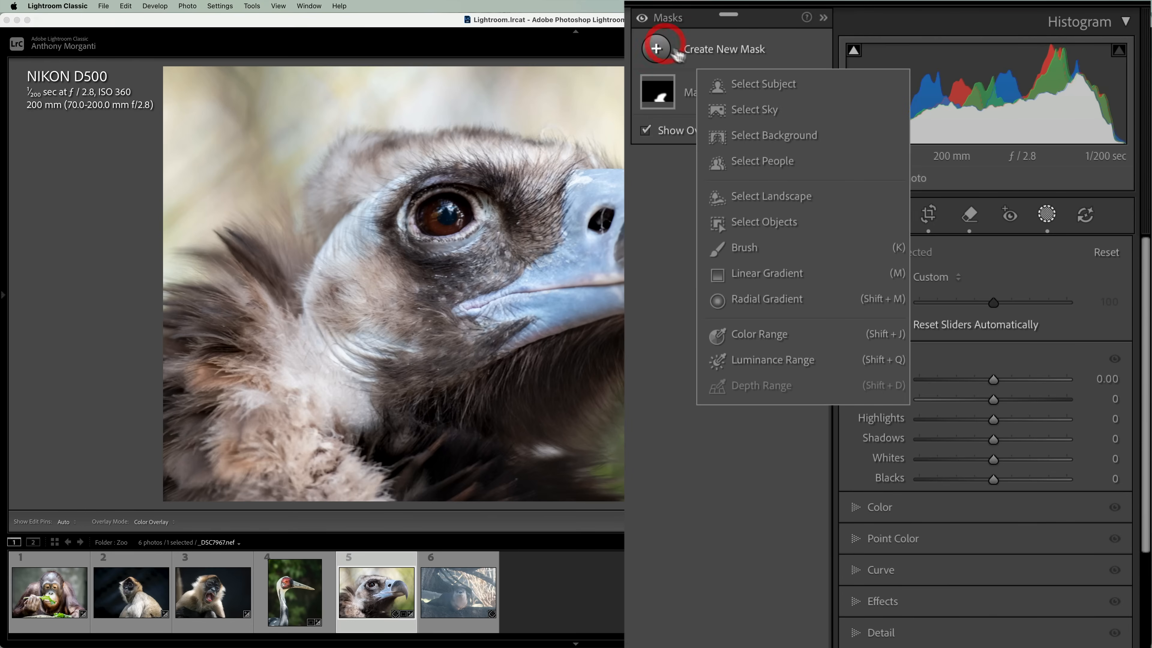
{"action": "left_click", "coordinate": [751, 135]}
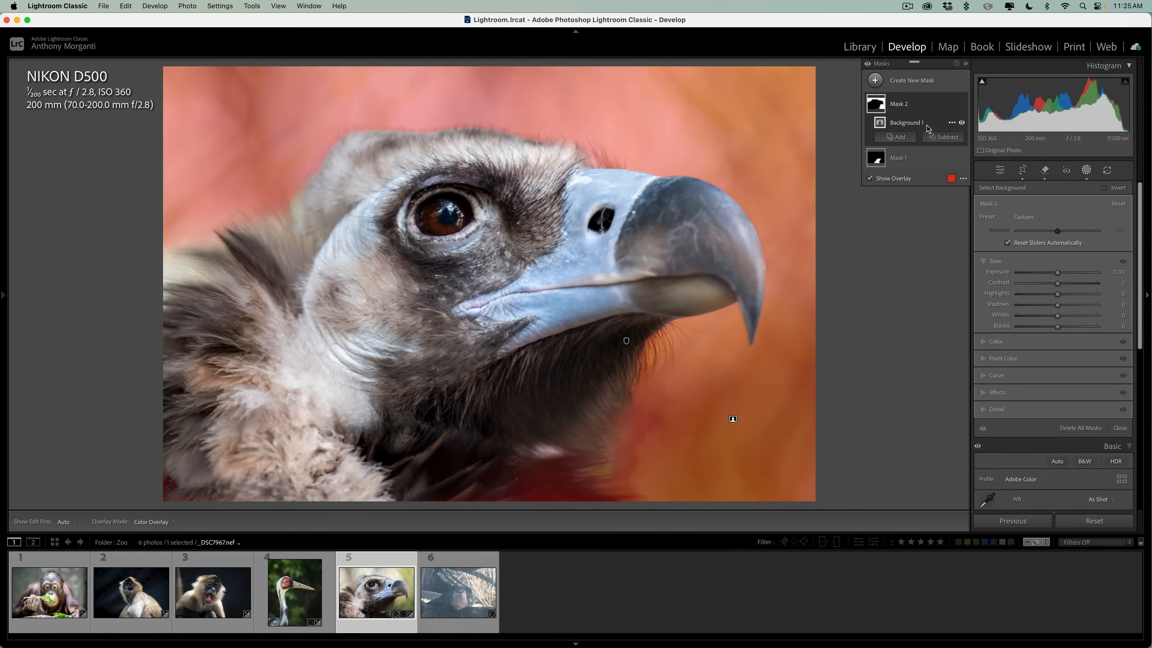
{"action": "left_click_drag", "start_coordinate": [1057, 272], "coordinate": [909, 300]}
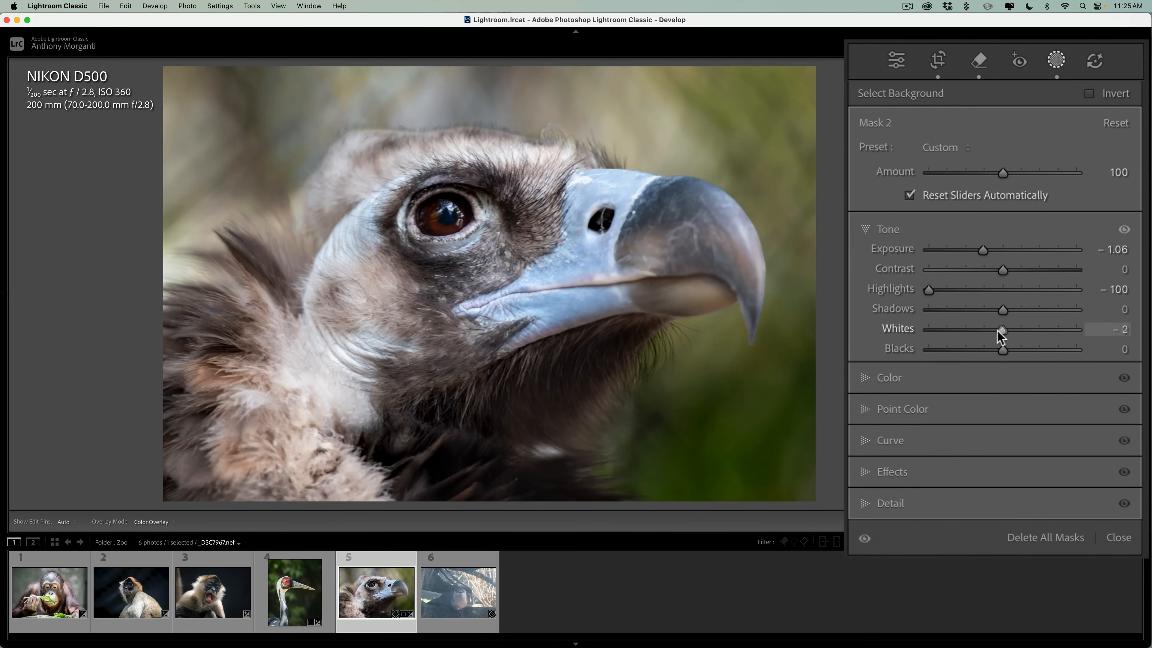
{"action": "left_click_drag", "start_coordinate": [1000, 330], "coordinate": [965, 339]}
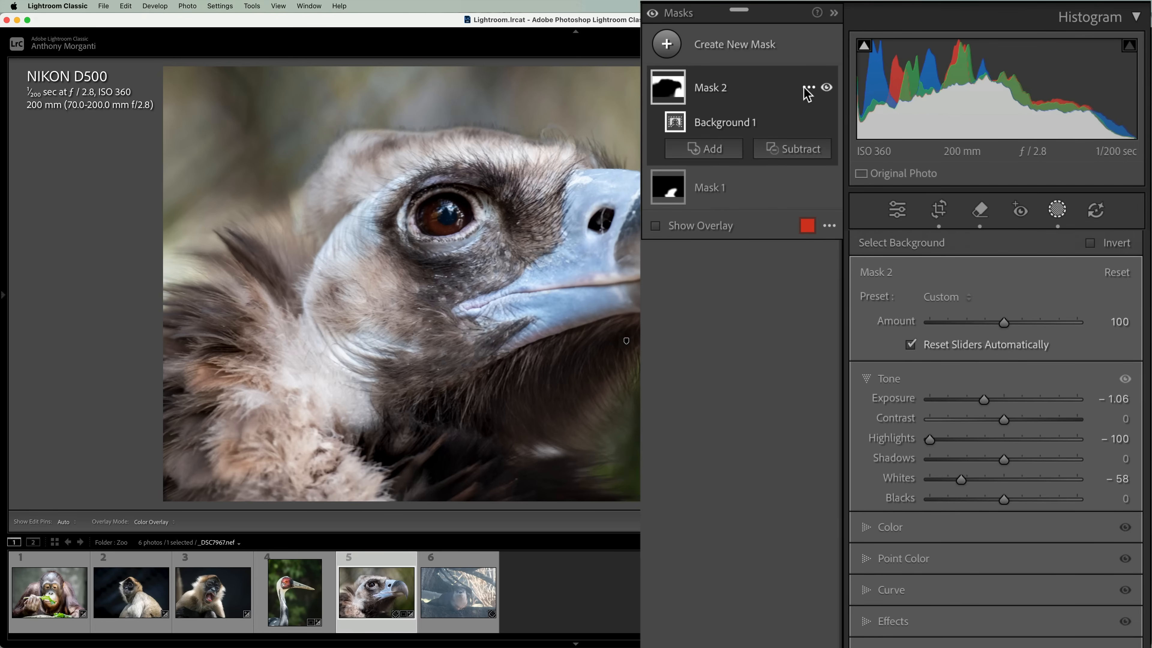
Duplicate and invert the background mask to create a mask covering the vulture.
{"action": "left_click", "coordinate": [808, 88]}
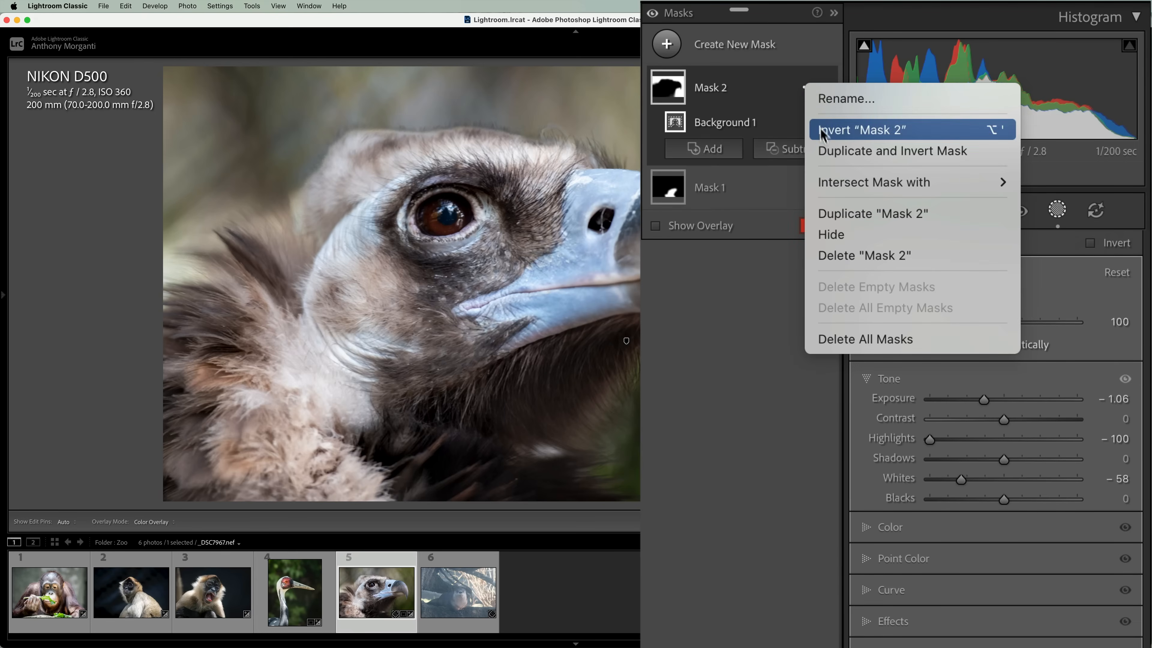
{"action": "left_click", "coordinate": [828, 152]}
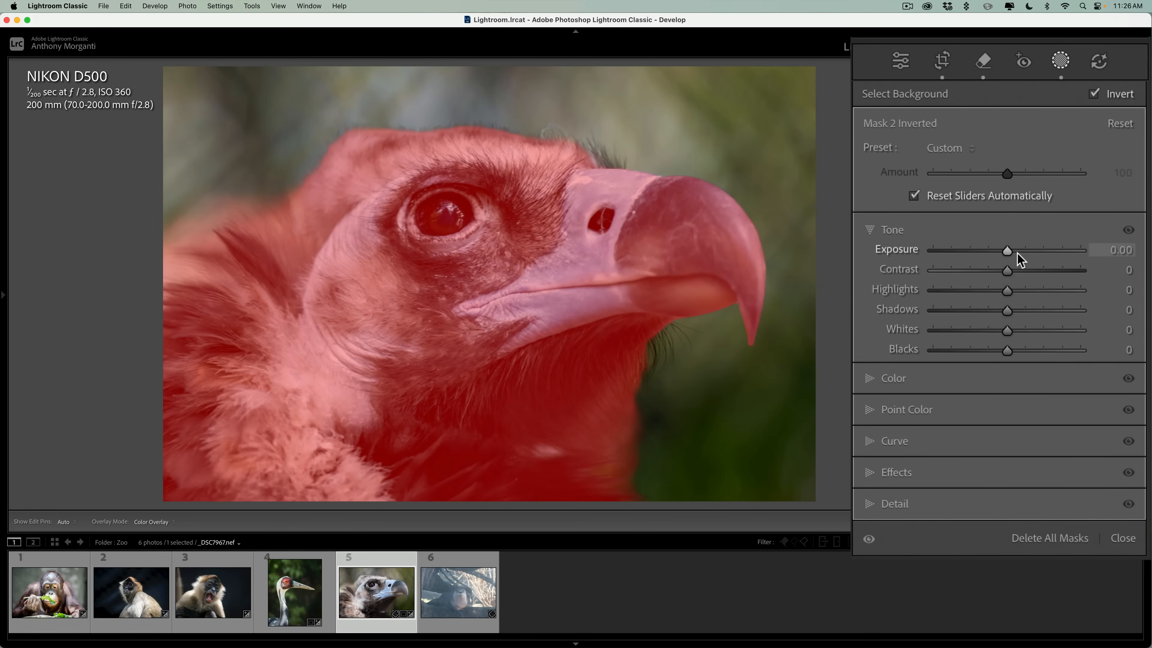
{"action": "left_click_drag", "start_coordinate": [1002, 249], "coordinate": [1000, 250]}
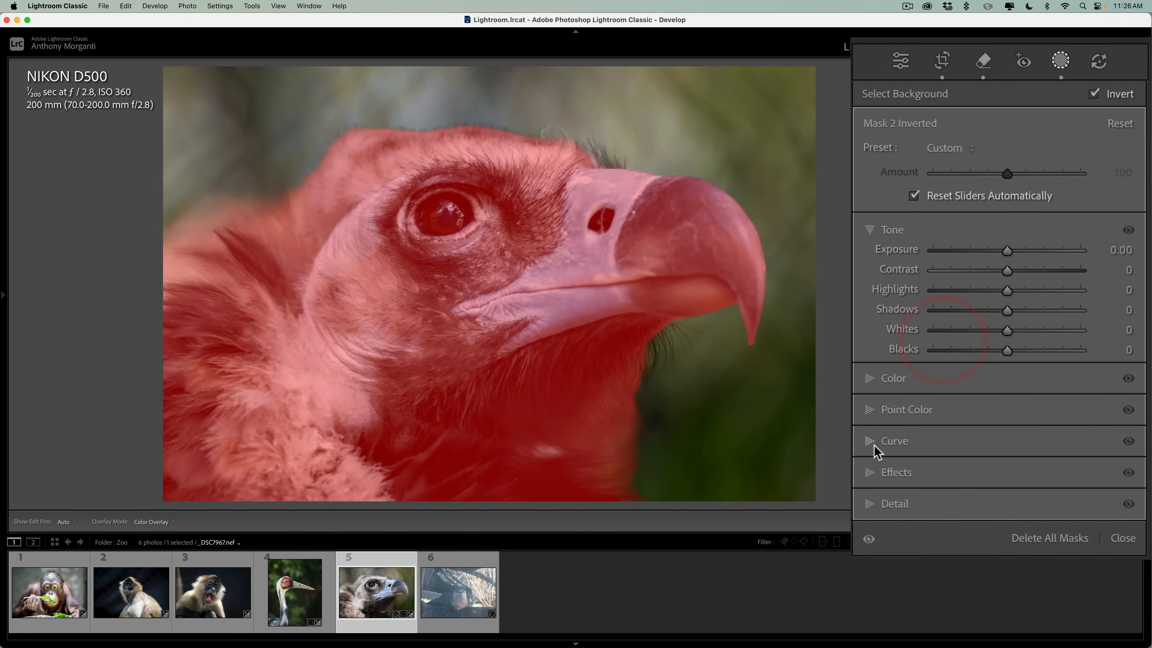
Set the inverted vulture mask's Texture to 23 and Sharpness to 22, and adjust its Clarity slightly.
{"action": "left_click", "coordinate": [870, 475]}
{"action": "left_click_drag", "start_coordinate": [1004, 377], "coordinate": [1020, 376]}
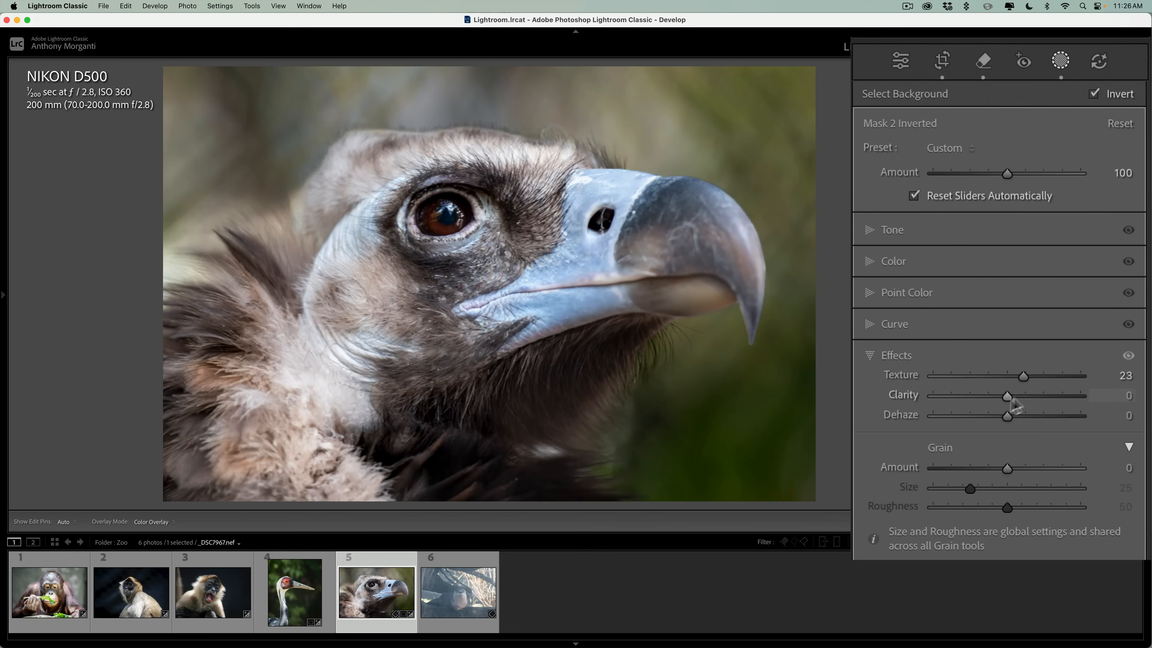
{"action": "left_click_drag", "start_coordinate": [1014, 396], "coordinate": [1009, 398]}
{"action": "left_click", "coordinate": [877, 357]}
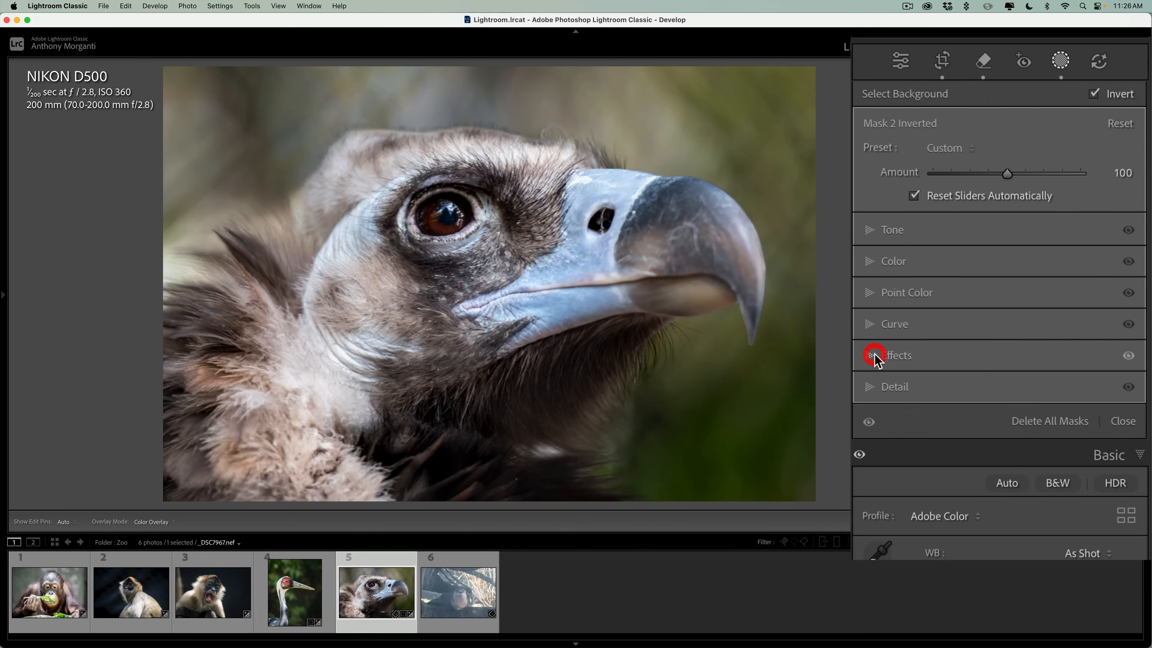
{"action": "left_click", "coordinate": [870, 385]}
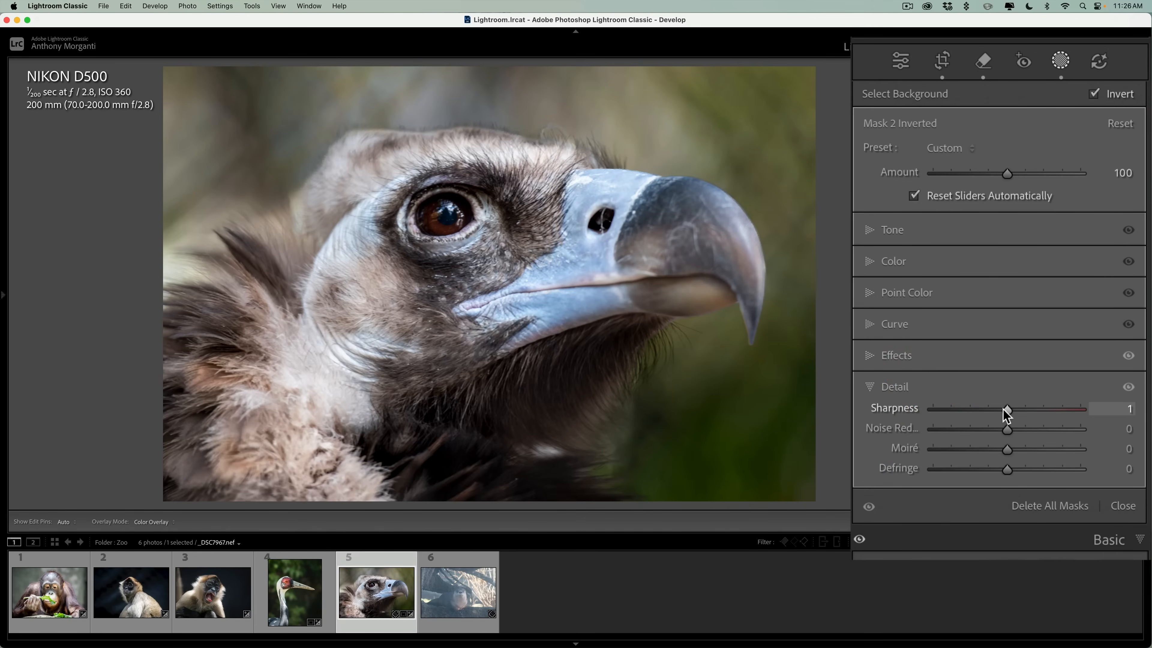
{"action": "left_click_drag", "start_coordinate": [1006, 410], "coordinate": [1019, 411]}
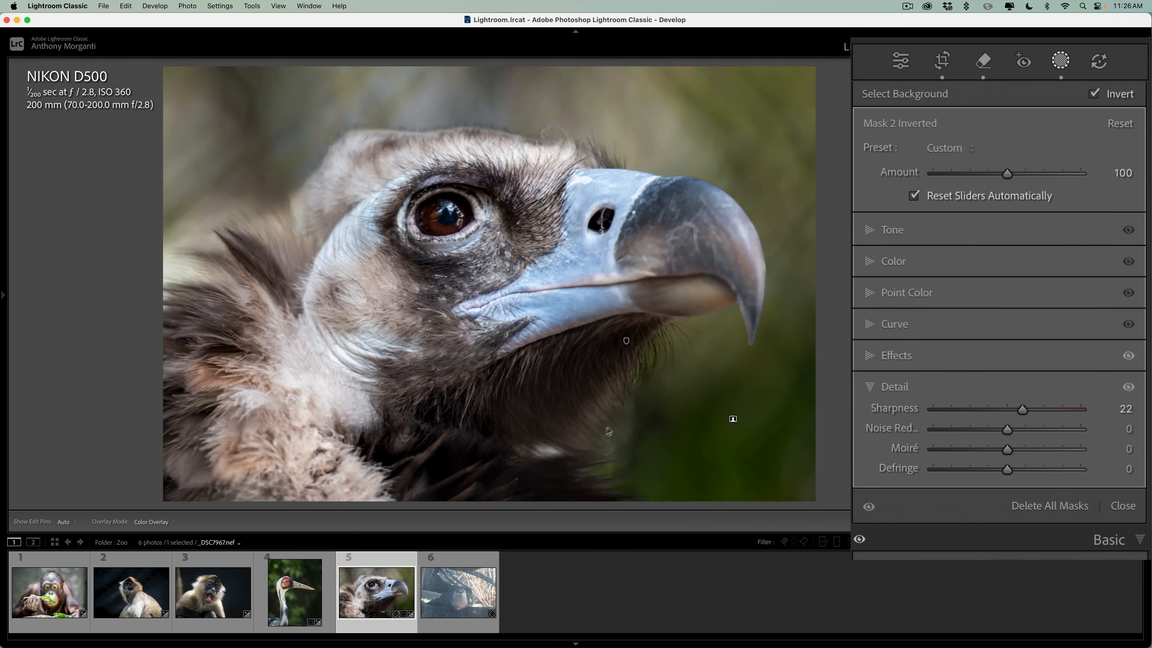
Select the existing brush mask and try to erase its spill along the vulture's throat feathers with a size 7, zero-feather eraser.
{"action": "left_click", "coordinate": [880, 182]}
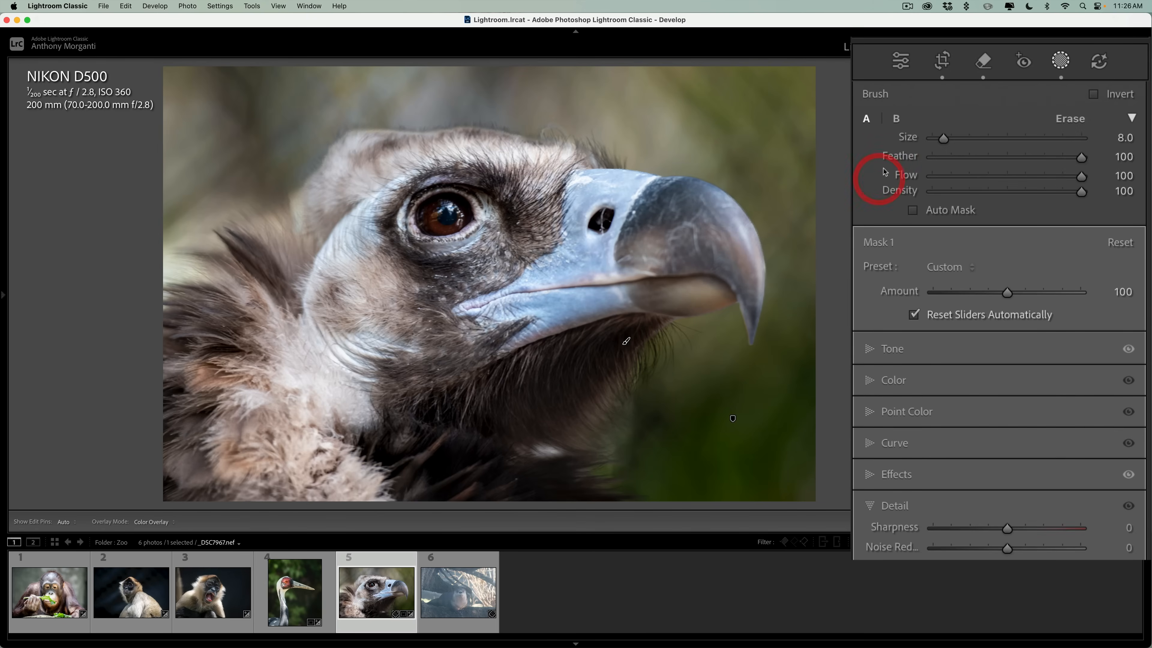
{"action": "mouse_move", "coordinate": [883, 171]}
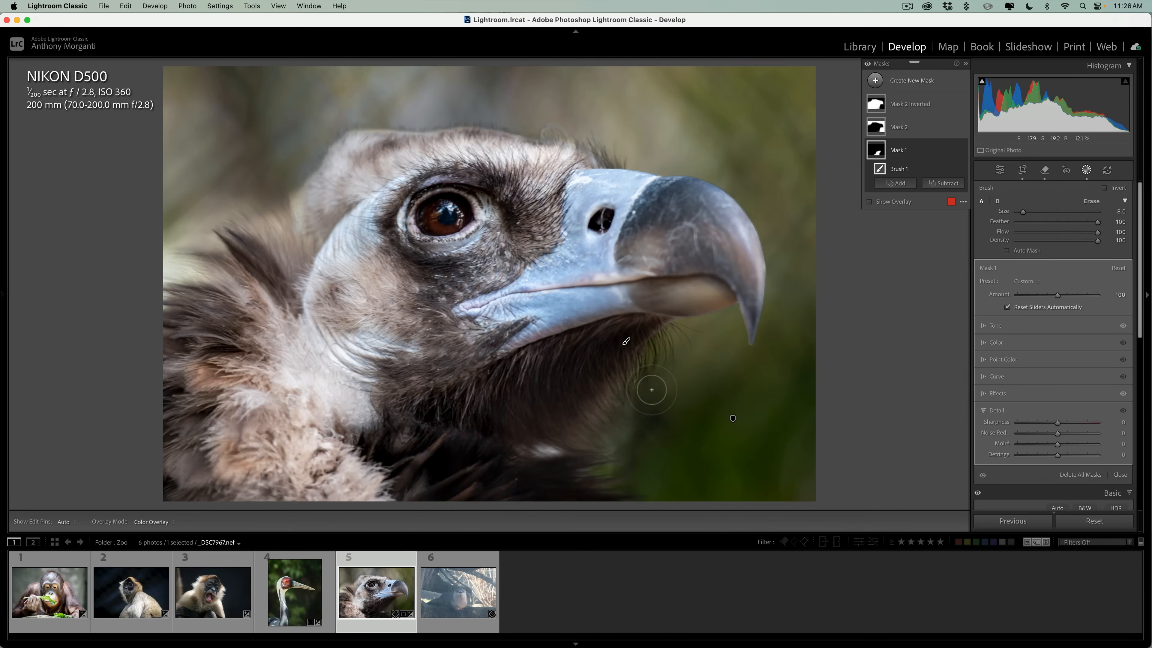
{"action": "key", "text": "alt"}
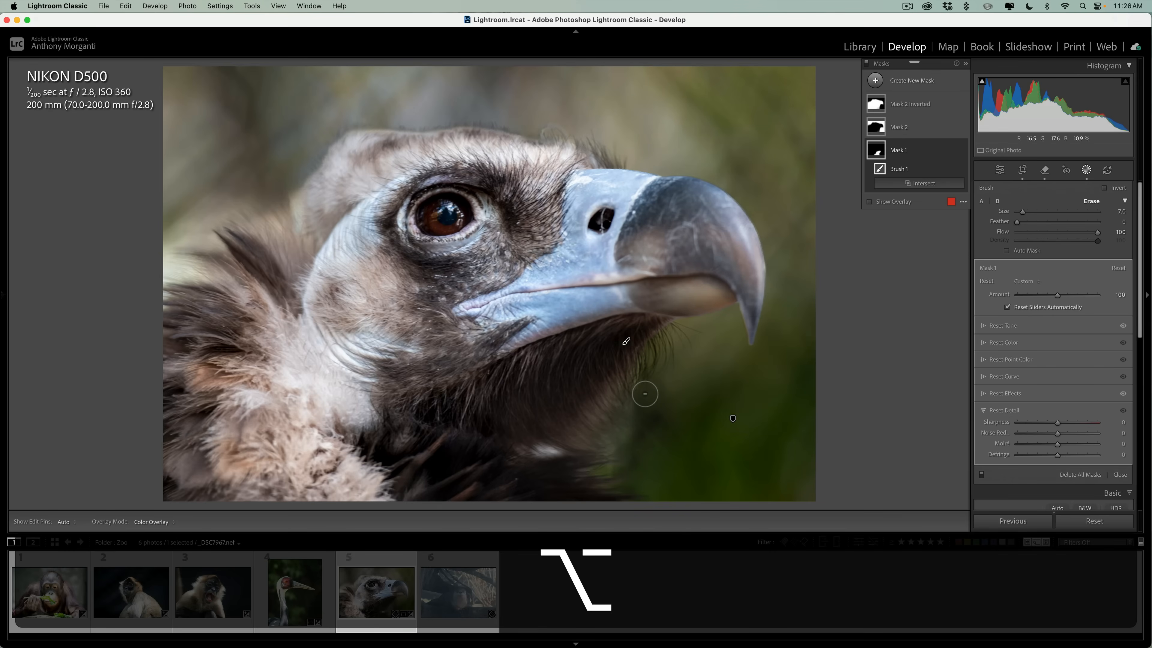
{"action": "key", "text": "h"}
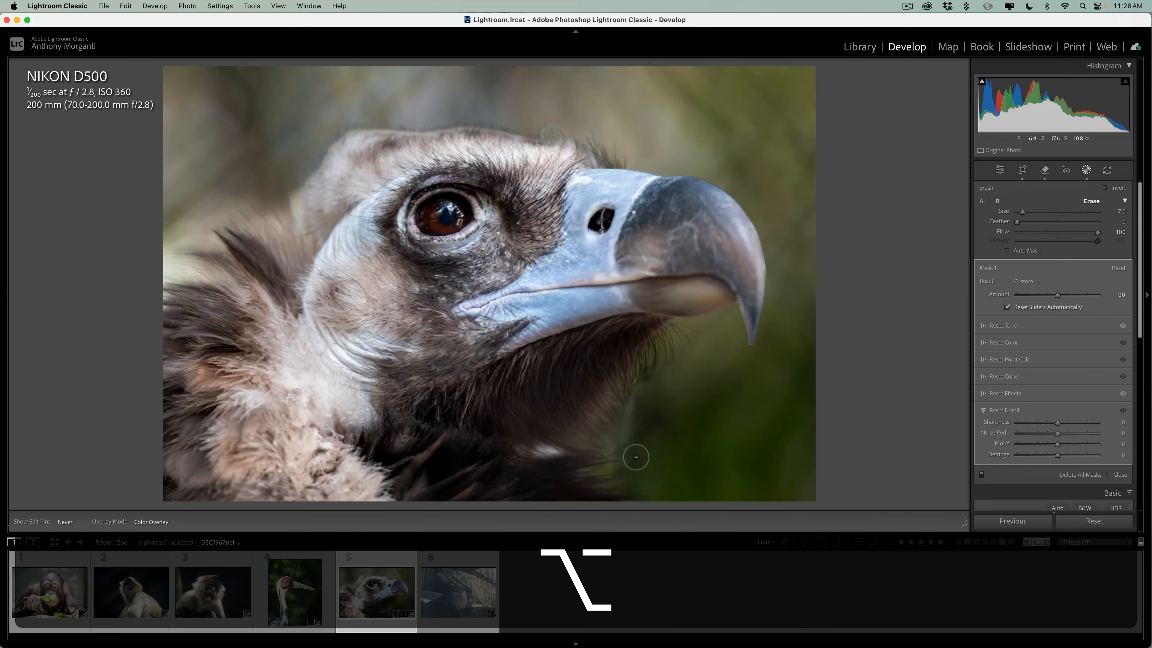
{"action": "left_click_drag", "start_coordinate": [636, 457], "coordinate": [662, 441]}
{"action": "mouse_move", "coordinate": [629, 398]}
{"action": "left_mouse_down"}
{"action": "mouse_move", "coordinate": [610, 474]}
{"action": "mouse_move", "coordinate": [603, 448]}
{"action": "mouse_move", "coordinate": [629, 376]}
{"action": "mouse_move", "coordinate": [650, 416]}
{"action": "mouse_move", "coordinate": [644, 392]}
{"action": "left_mouse_up"}
Set the mask eraser's Feather to 100 and undo the hard-edged erasing along the throat feathers.
{"action": "key", "text": "alt"}
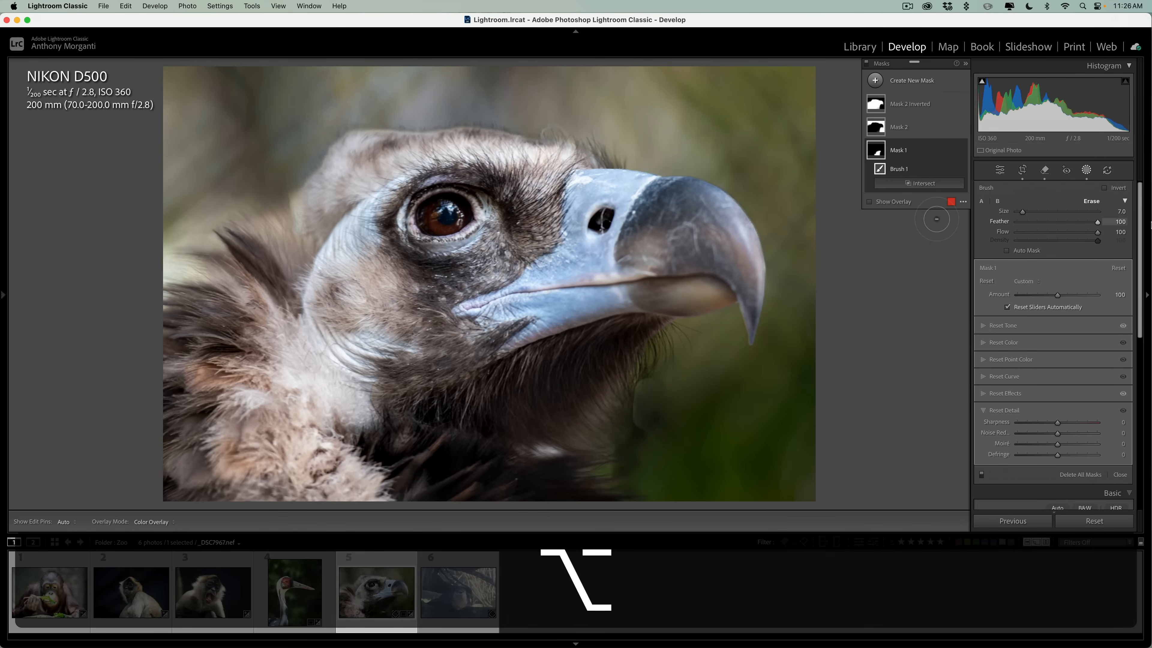
{"action": "left_click_drag", "start_coordinate": [1150, 225], "coordinate": [1147, 223]}
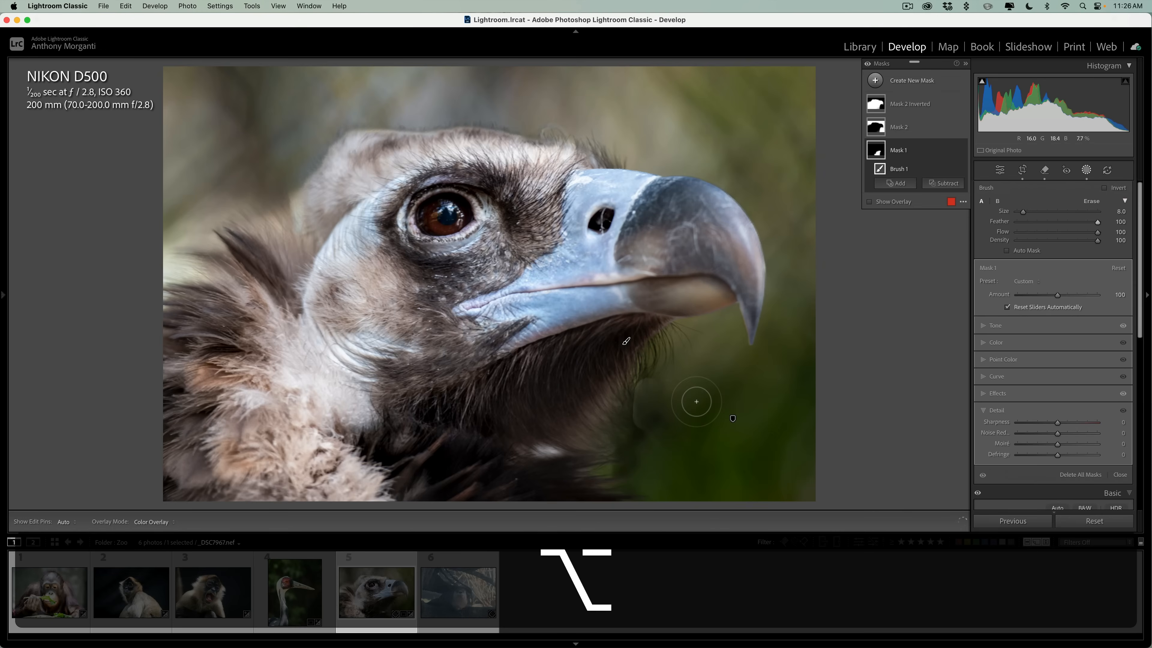
{"action": "key", "text": "super+z"}
{"action": "key", "text": "super+z"}
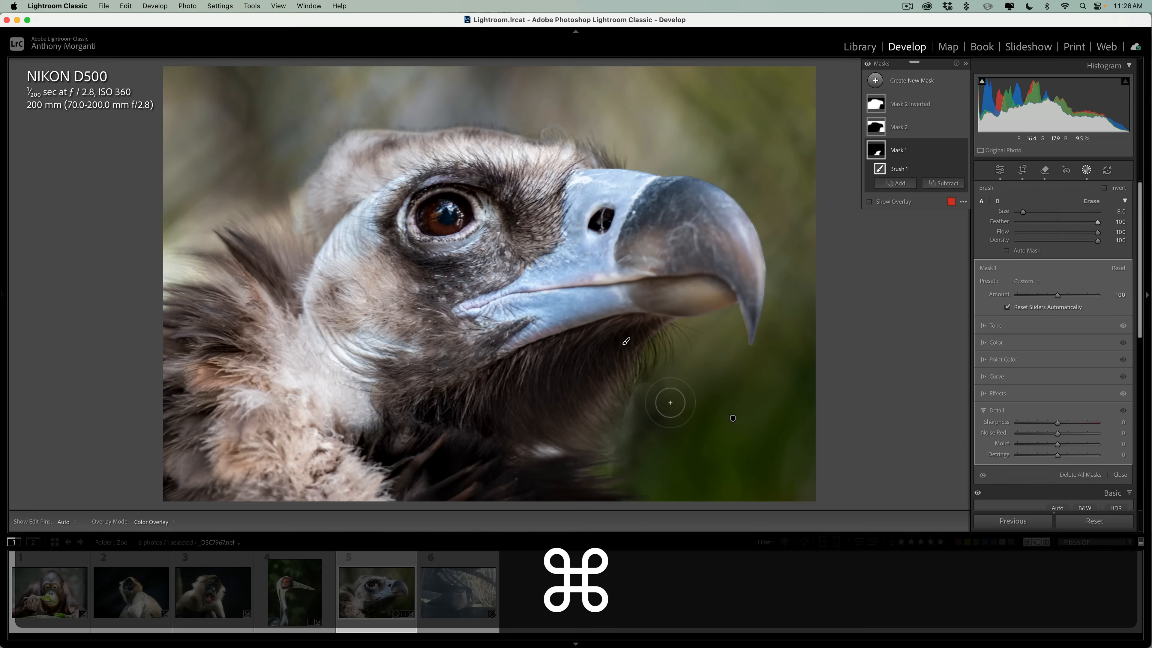
{"action": "key", "text": "shift+super+z"}
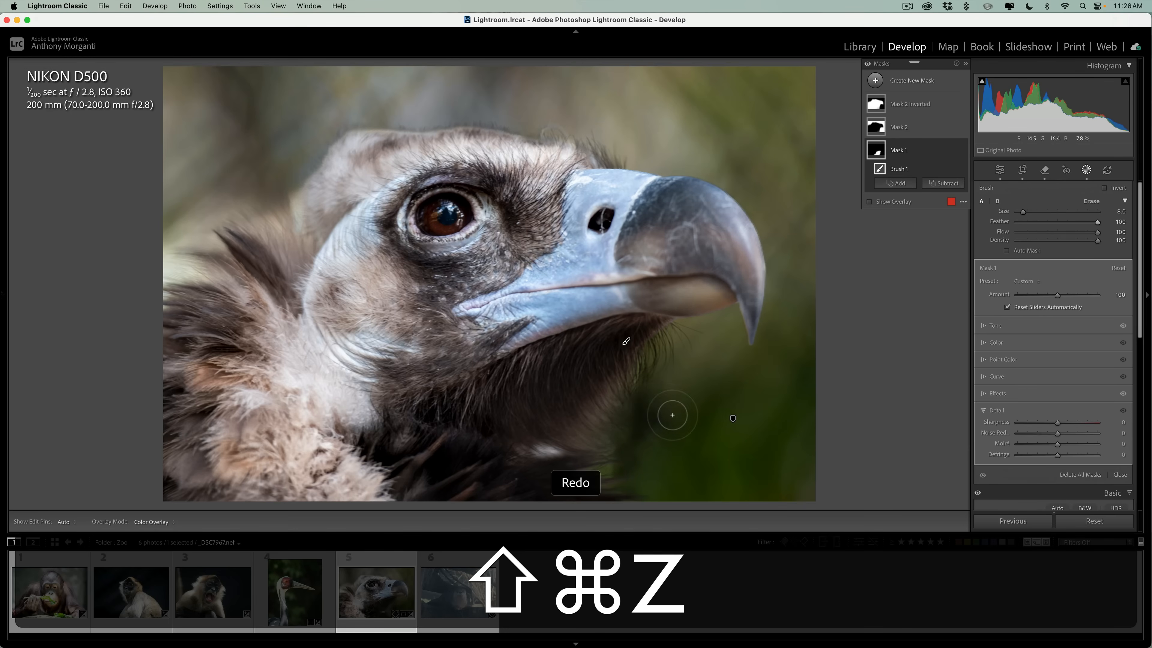
Softly erase the brush mask's excess beside the vulture's throat feathers with eraser sizes 7 and 4, undoing the stray painted dab.
{"action": "key", "text": "alt"}
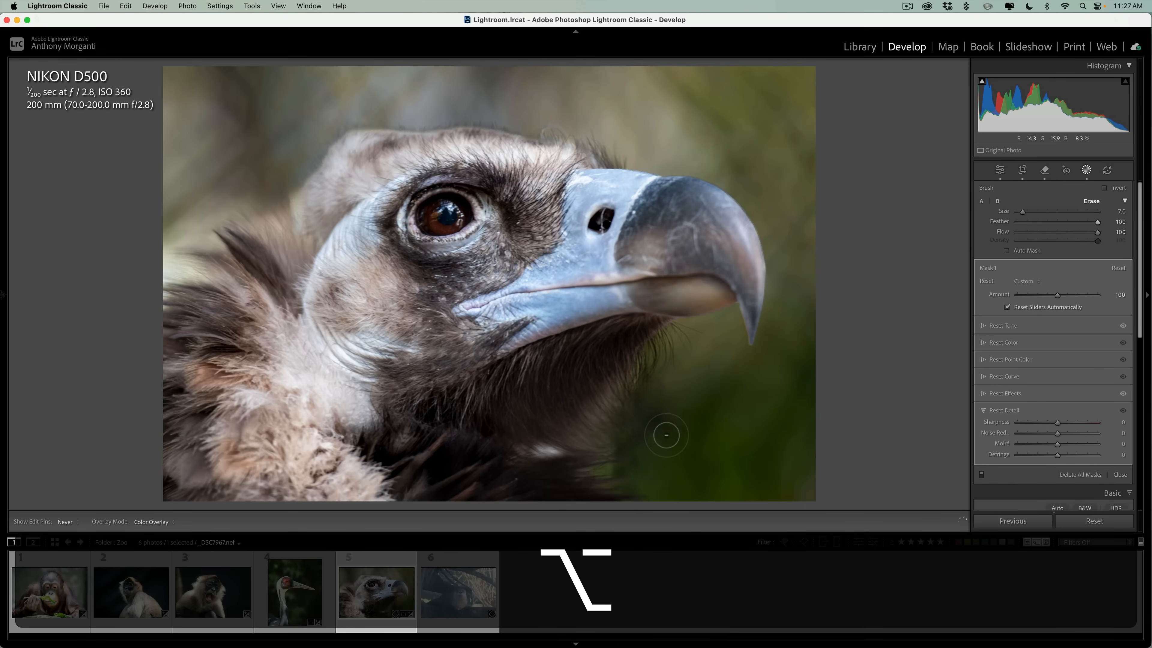
{"action": "left_click", "coordinate": [661, 449], "text": "alt"}
{"action": "key", "text": "h"}
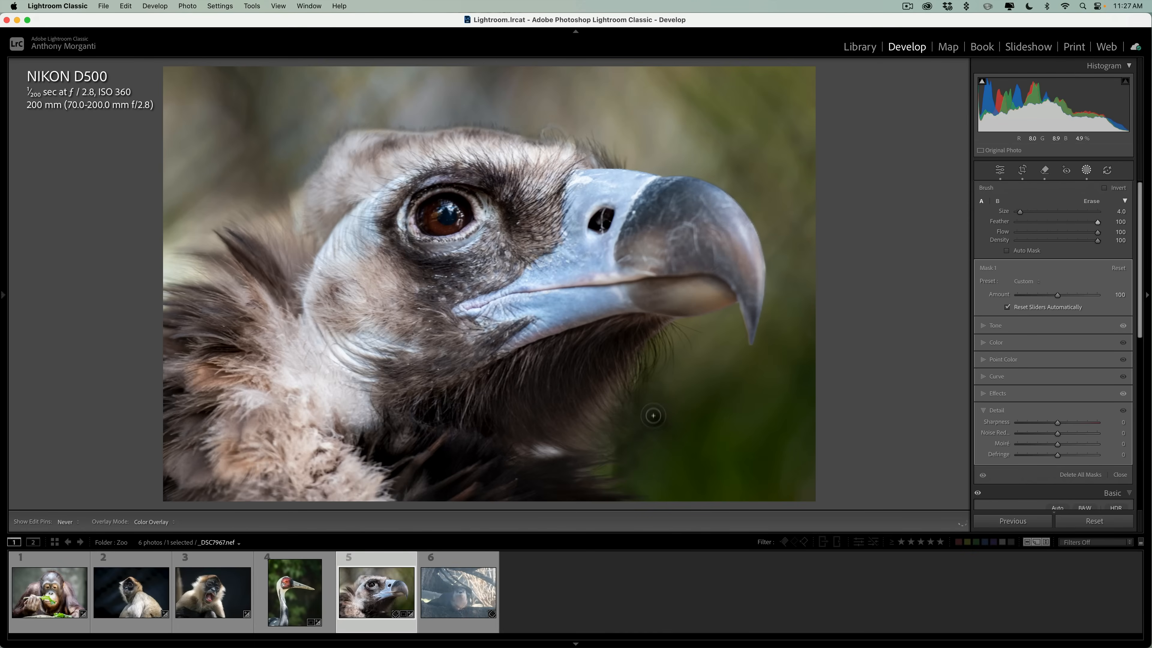
{"action": "left_click", "coordinate": [662, 410]}
{"action": "key", "text": "super+z"}
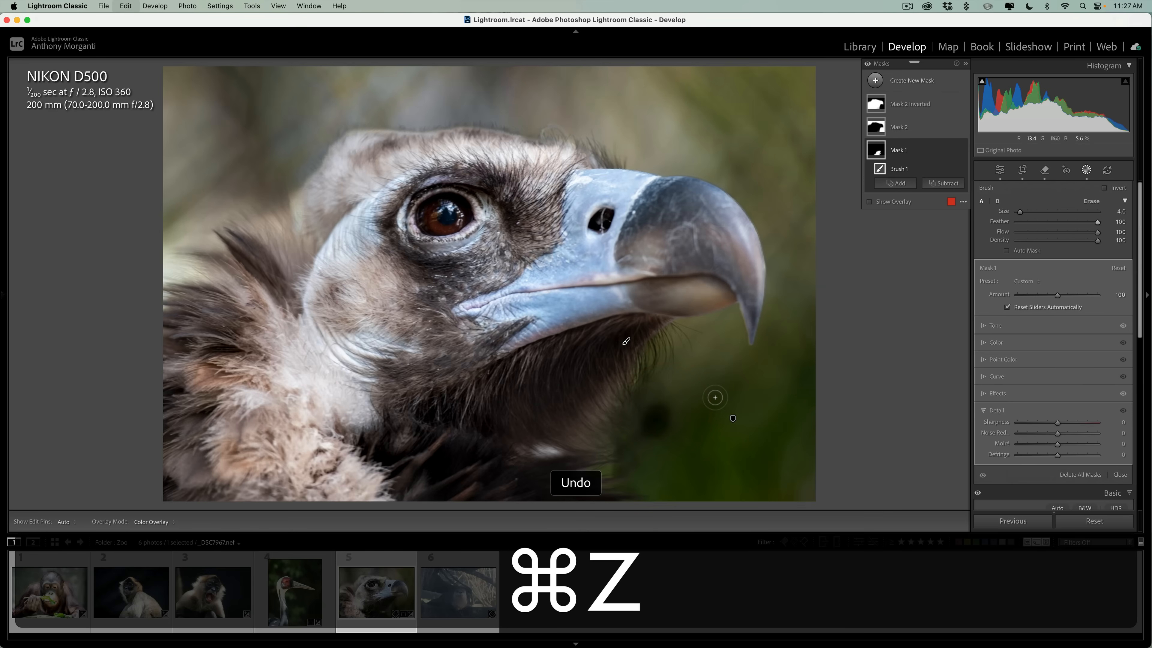
{"action": "key", "text": "alt"}
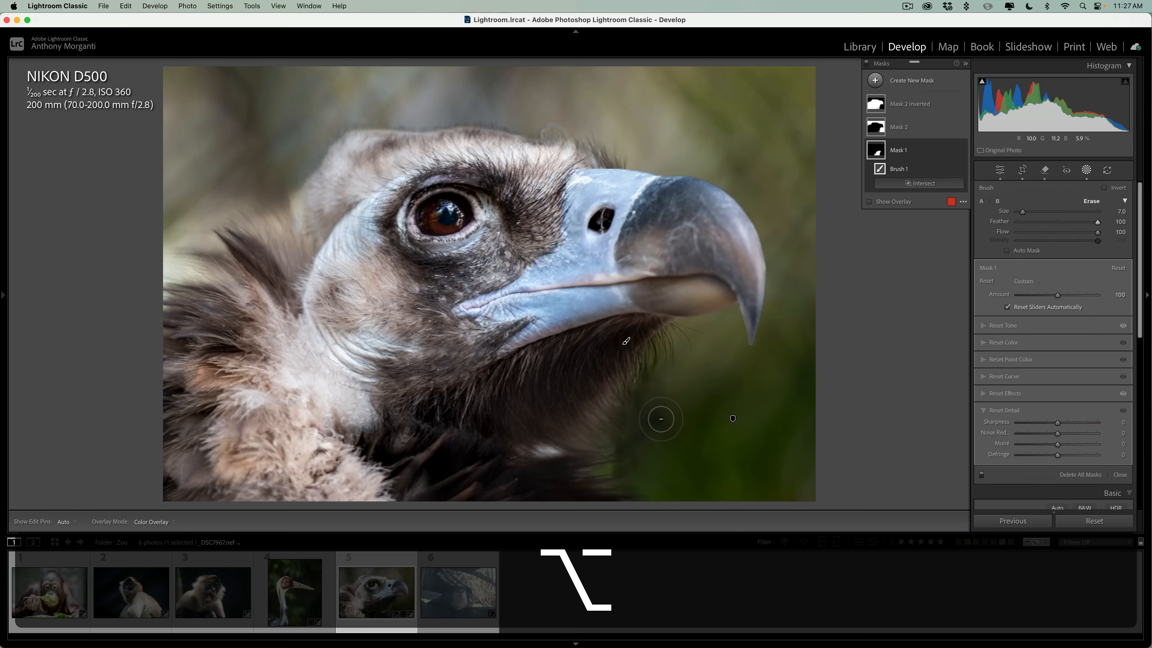
{"action": "key", "text": "h"}
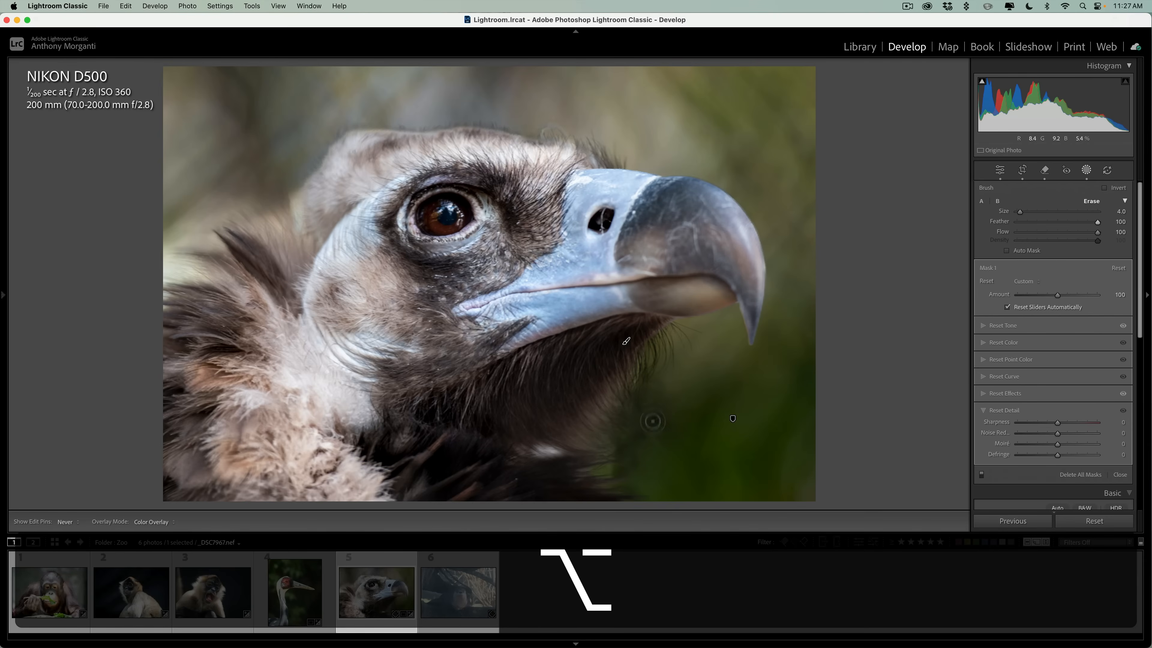
{"action": "key", "text": "h"}
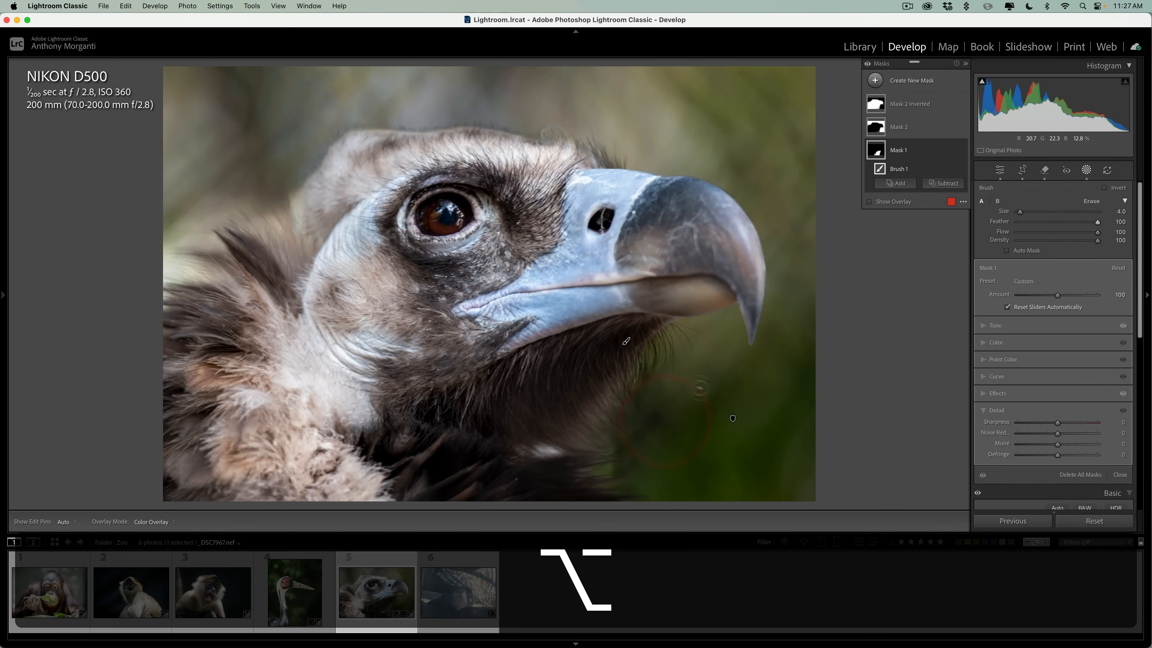
{"action": "left_click", "coordinate": [1090, 170]}
Add a Highlight Priority post-crop vignette to the vulture photo with an Amount of -19.
{"action": "left_click", "coordinate": [1118, 188]}
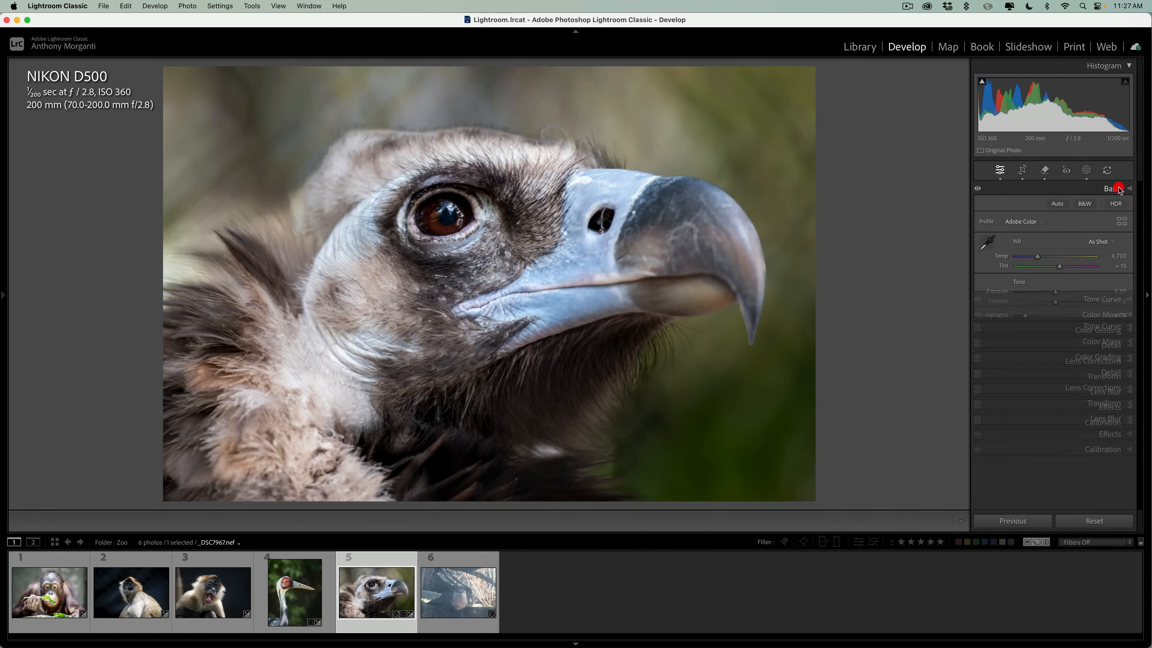
{"action": "left_click", "coordinate": [1106, 313]}
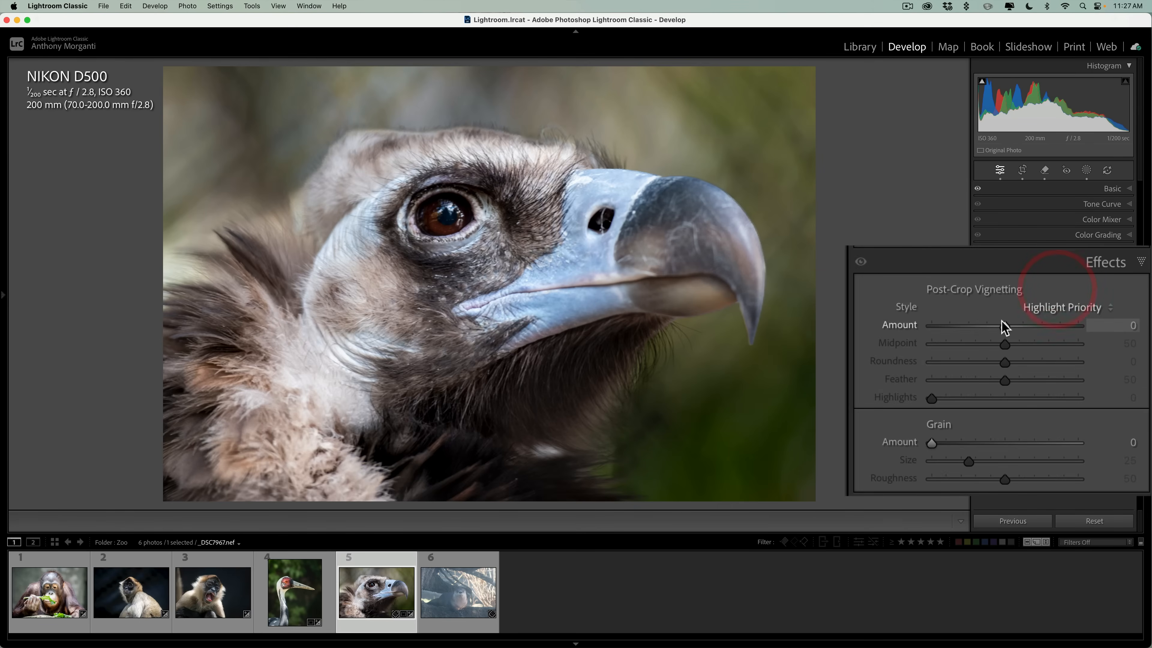
{"action": "left_click_drag", "start_coordinate": [1002, 323], "coordinate": [989, 324]}
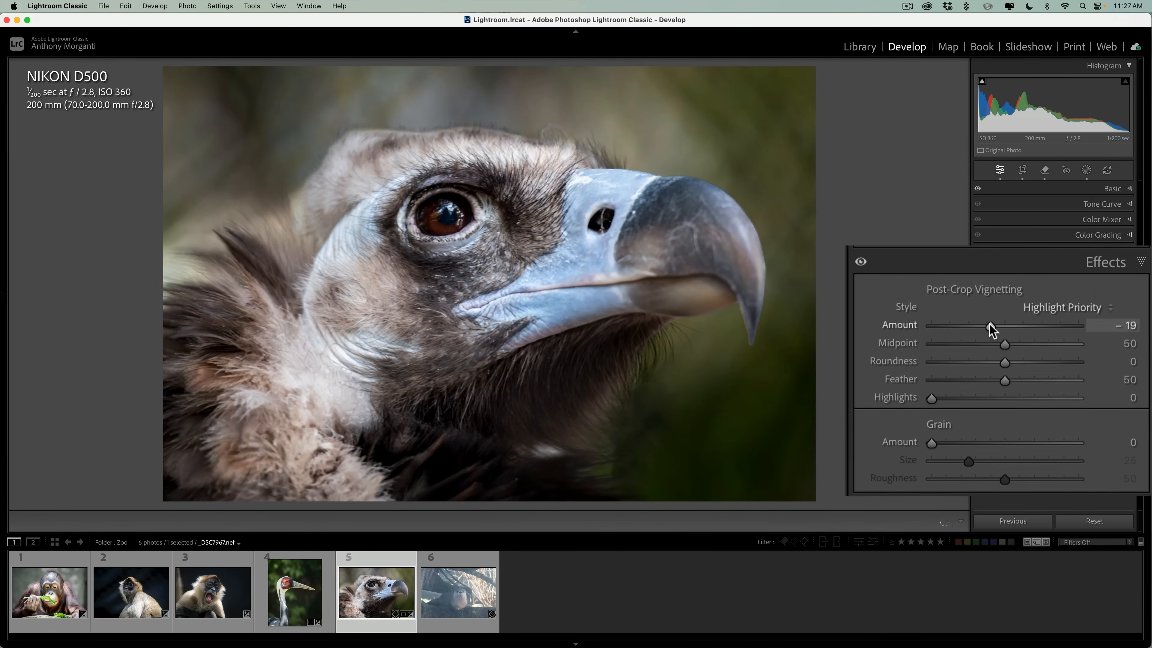
{"action": "left_click", "coordinate": [1107, 313]}
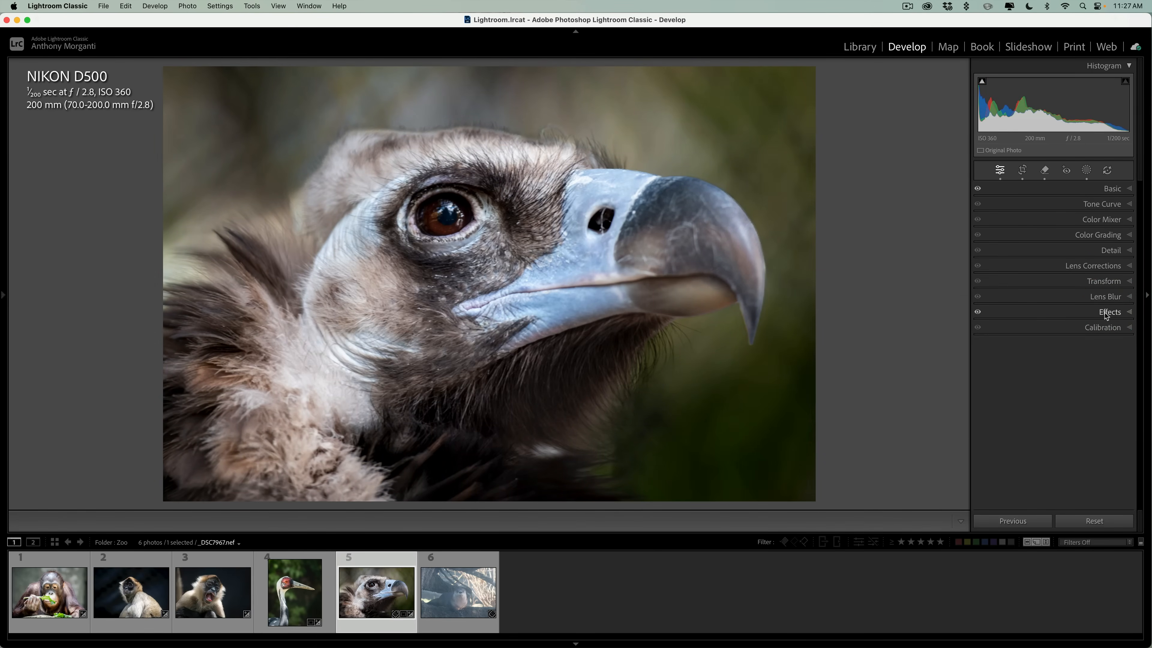
Create a new brush mask at size 4 and Feather 100 and paint it over the vulture's eye.
{"action": "left_click", "coordinate": [1087, 171]}
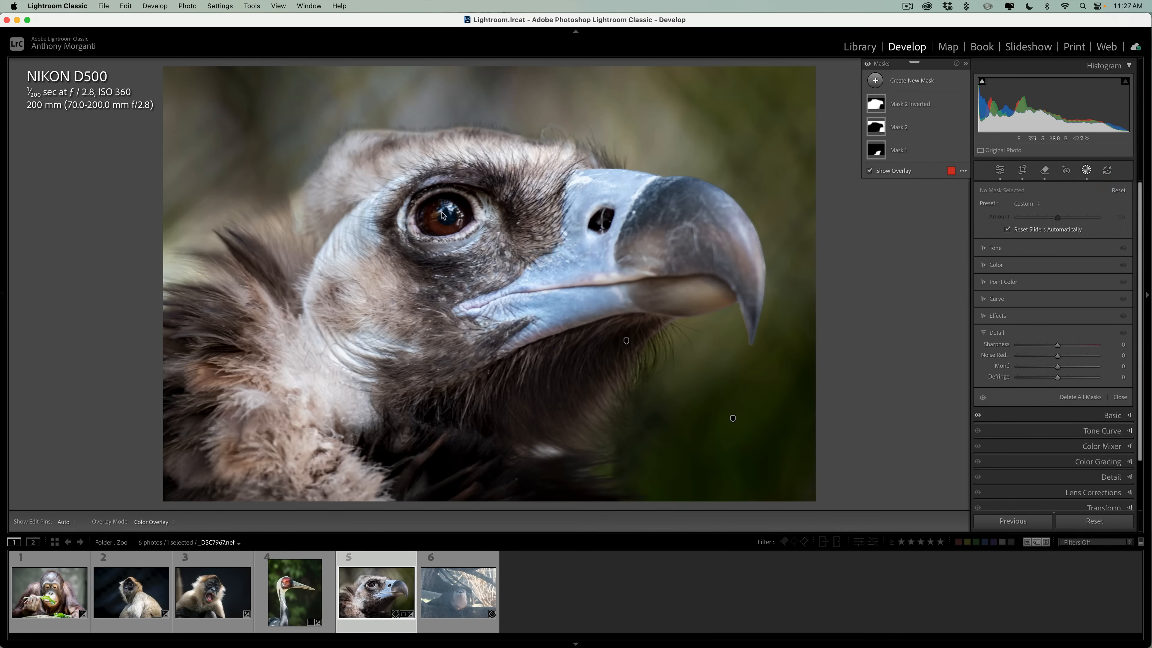
{"action": "left_click", "coordinate": [875, 80]}
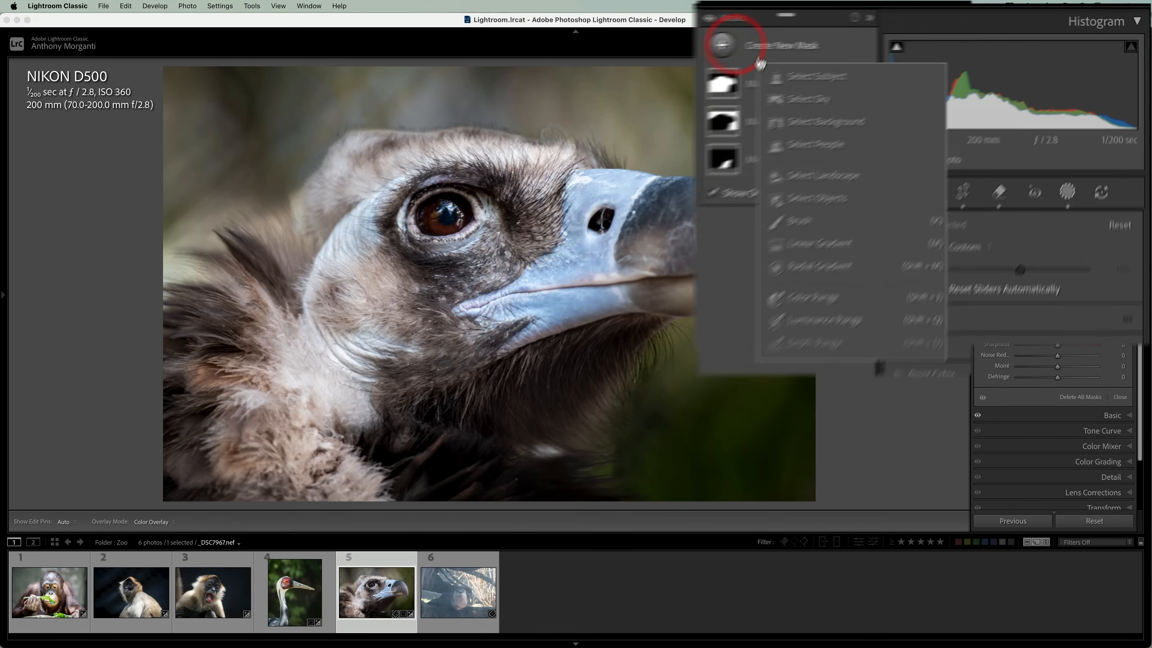
{"action": "left_click", "coordinate": [756, 251]}
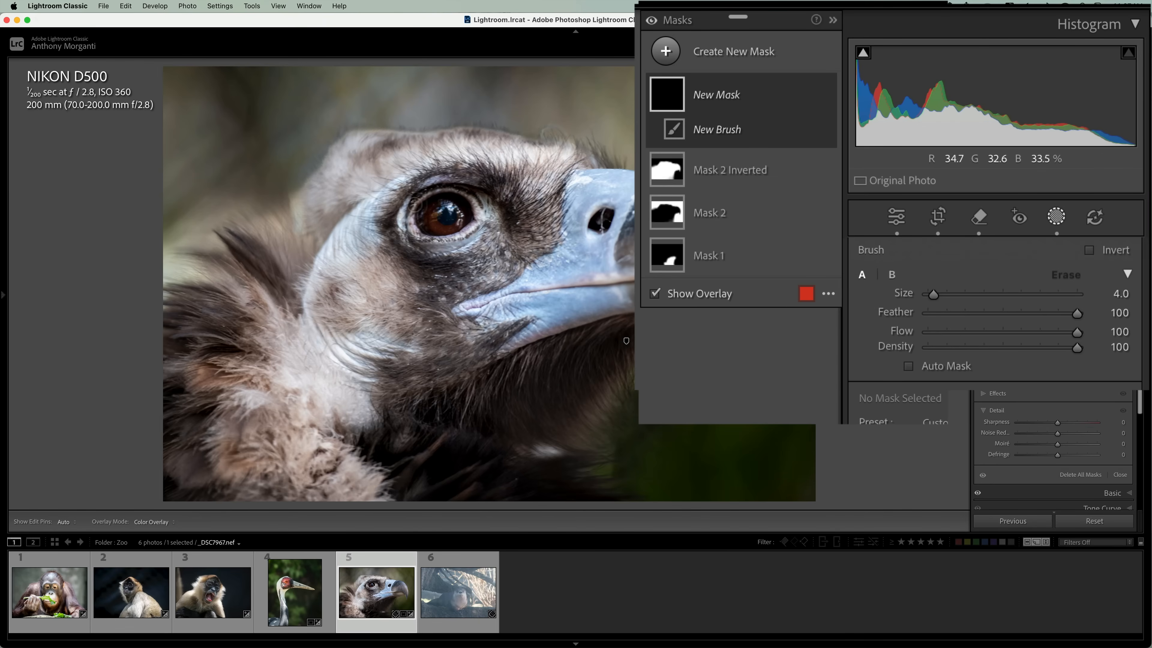
{"action": "mouse_move", "coordinate": [437, 209]}
{"action": "left_mouse_down"}
{"action": "mouse_move", "coordinate": [456, 206]}
{"action": "mouse_move", "coordinate": [426, 225]}
{"action": "left_mouse_up"}
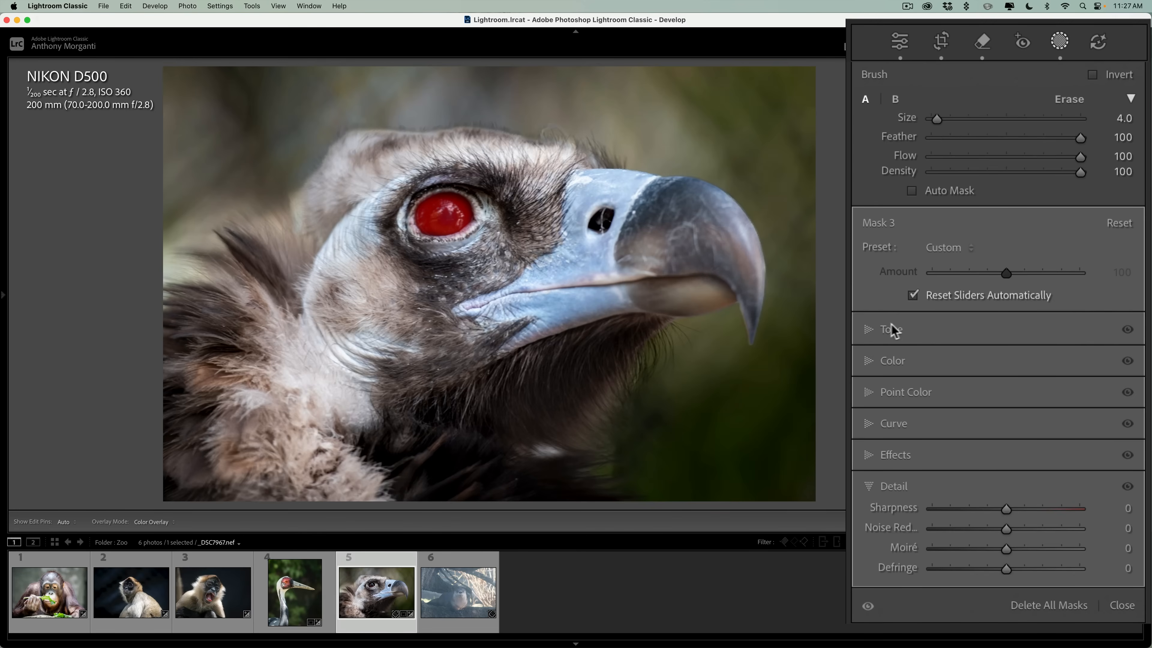
Set the eye mask's Exposure to 0.51 and Shadows to 19.
{"action": "left_click", "coordinate": [925, 330]}
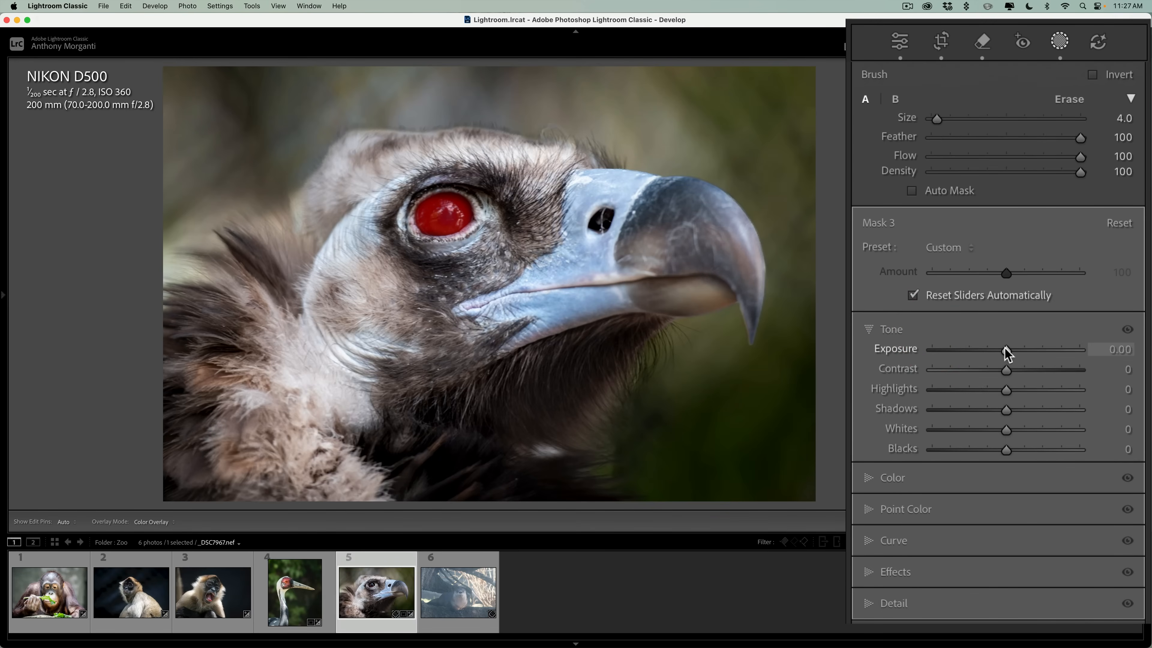
{"action": "left_click_drag", "start_coordinate": [1007, 351], "coordinate": [1014, 352]}
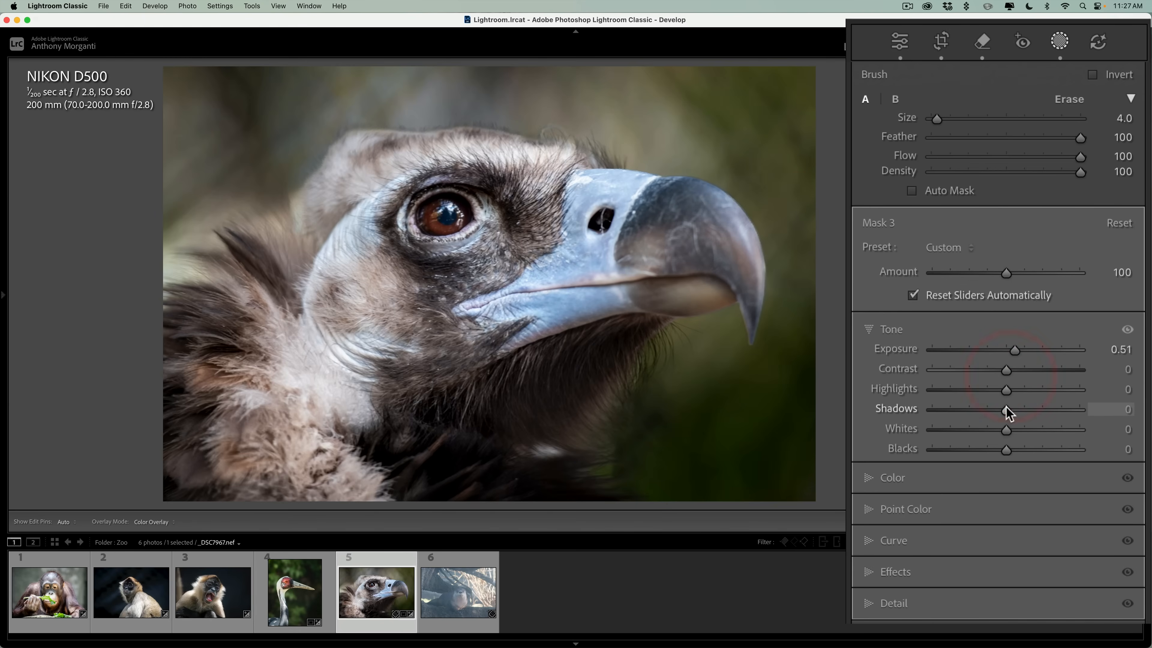
{"action": "left_click_drag", "start_coordinate": [1007, 408], "coordinate": [1017, 408]}
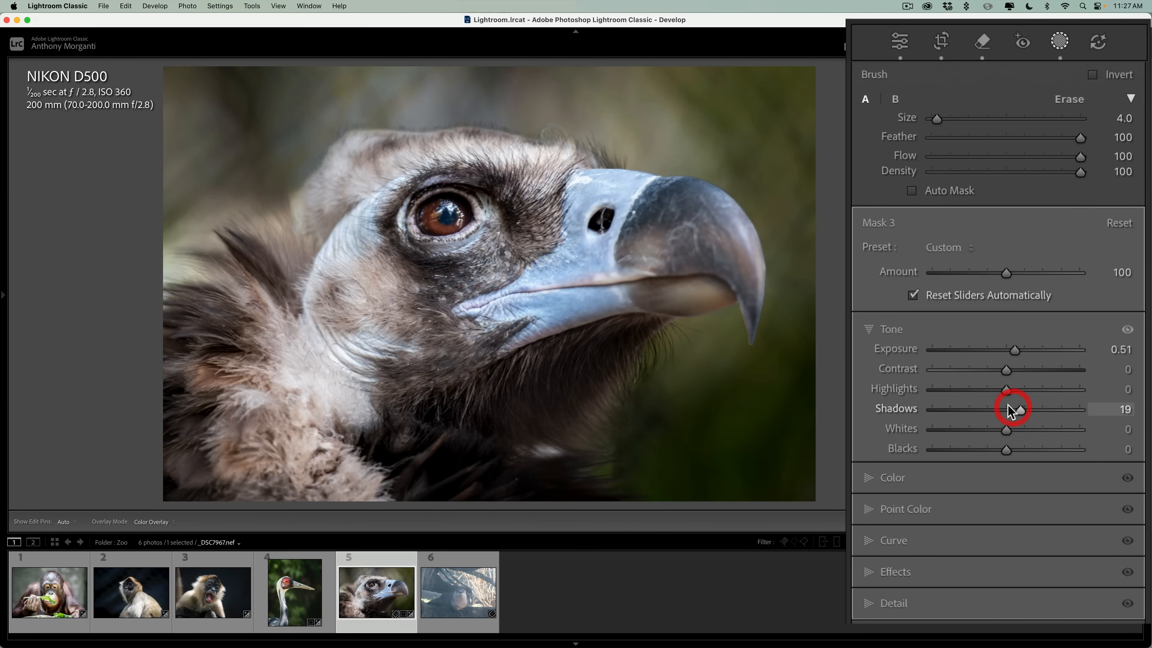
Raise the eye mask's Saturation slightly, finish masking, and compare the vulture photo before and after the edits.
{"action": "left_click", "coordinate": [870, 477]}
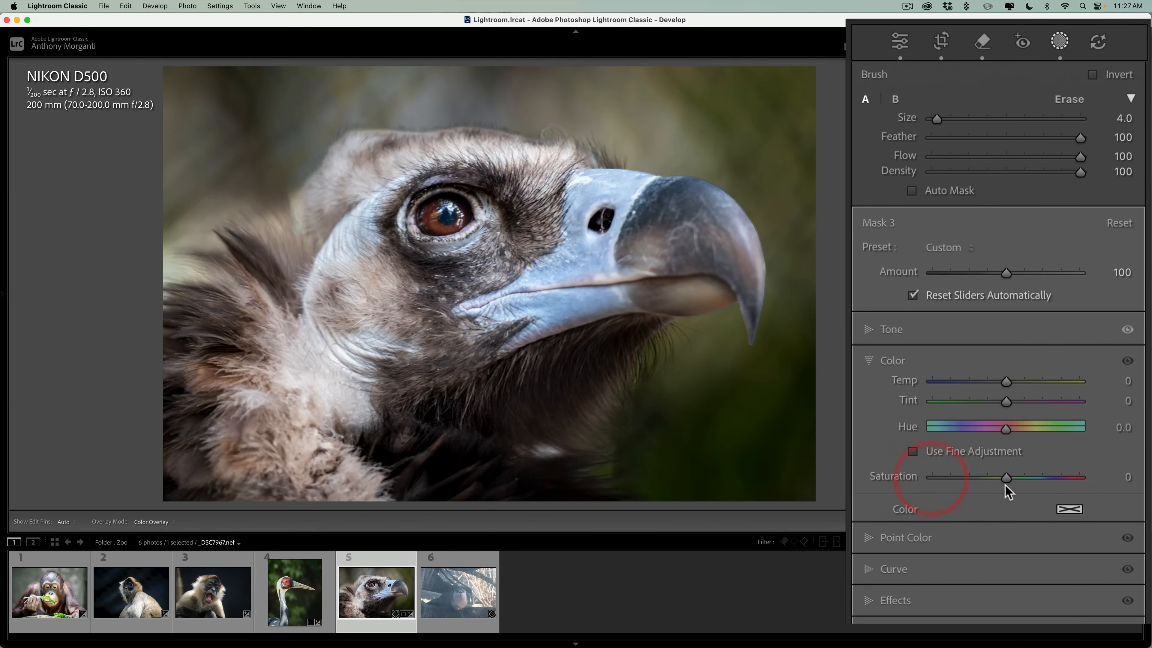
{"action": "left_click", "coordinate": [1006, 476]}
{"action": "left_click_drag", "start_coordinate": [1022, 476], "coordinate": [1021, 476]}
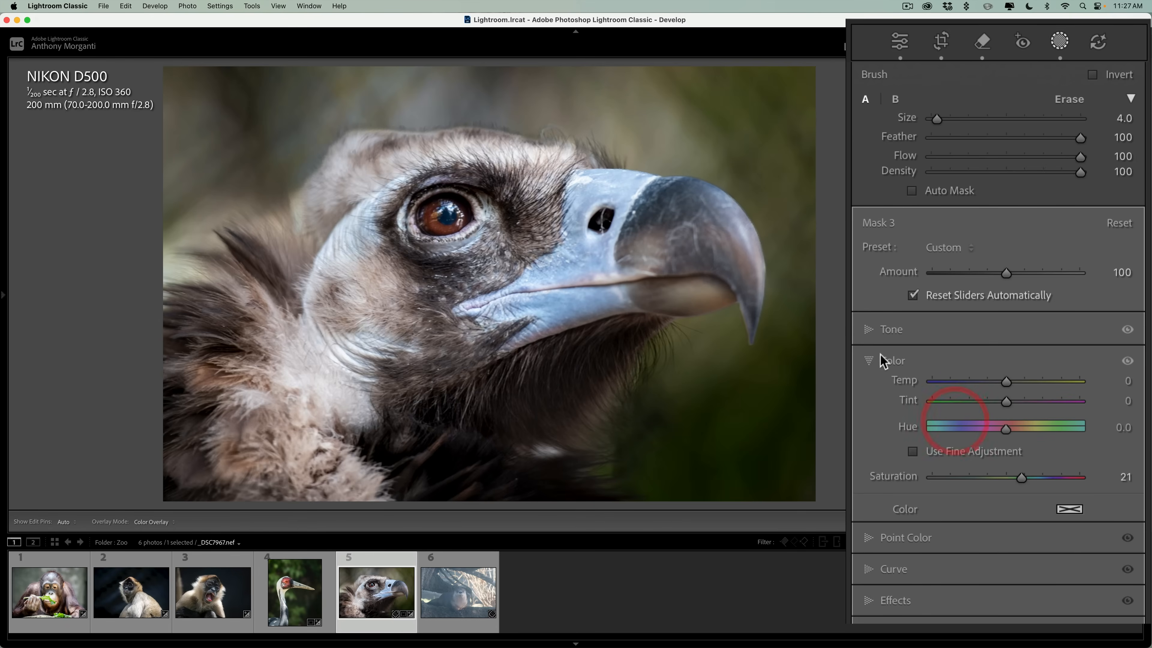
{"action": "left_click", "coordinate": [870, 360]}
{"action": "left_click", "coordinate": [1059, 41]}
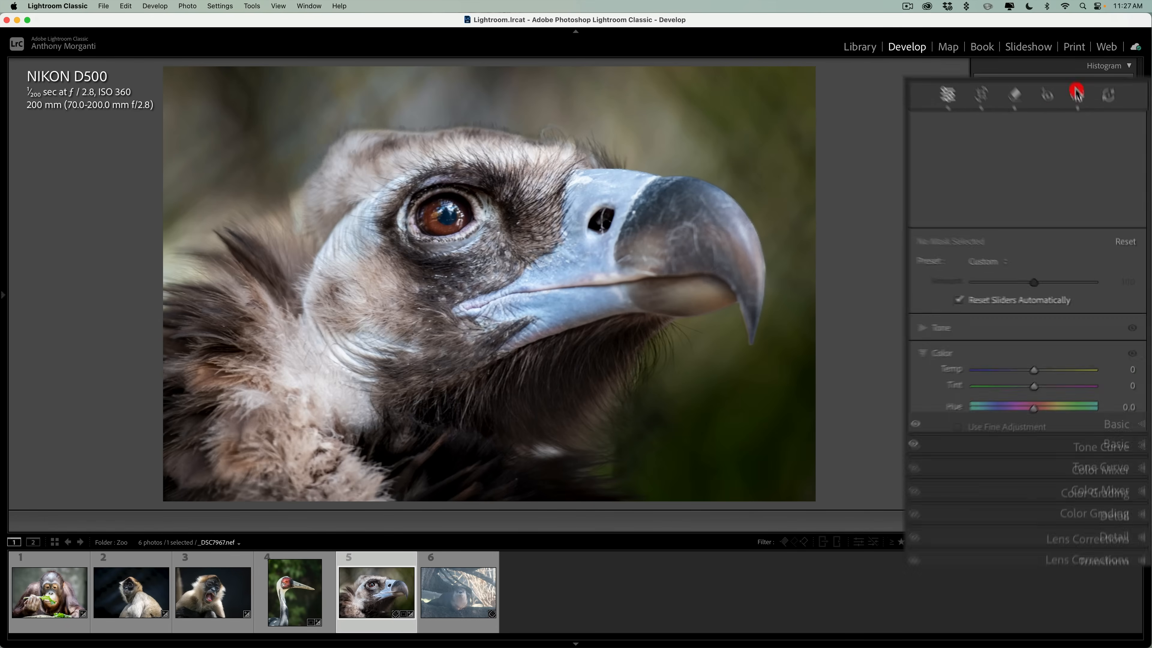
{"action": "key", "text": "backslash"}
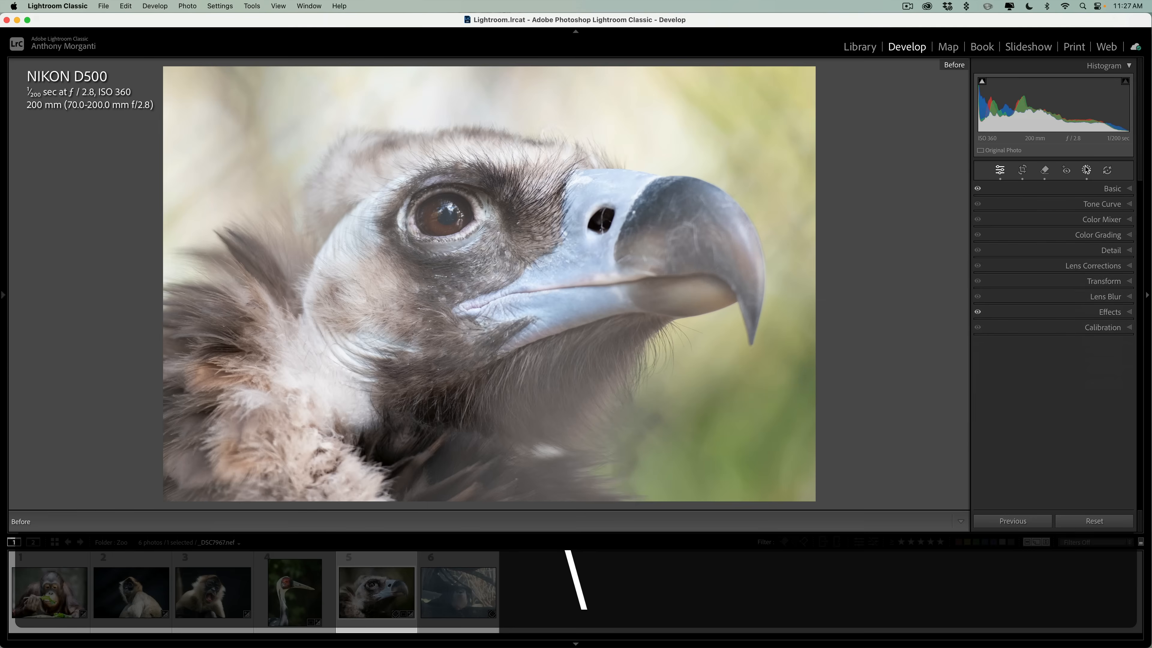
{"action": "key", "text": "backslash"}
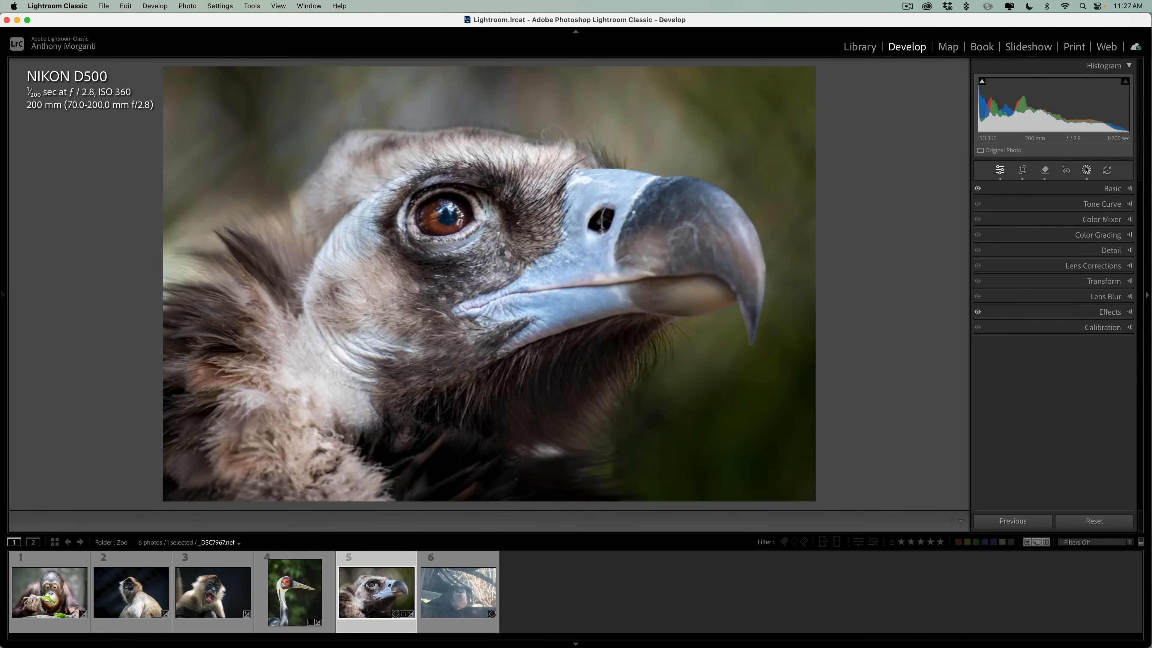
{"action": "key", "text": "backslash"}
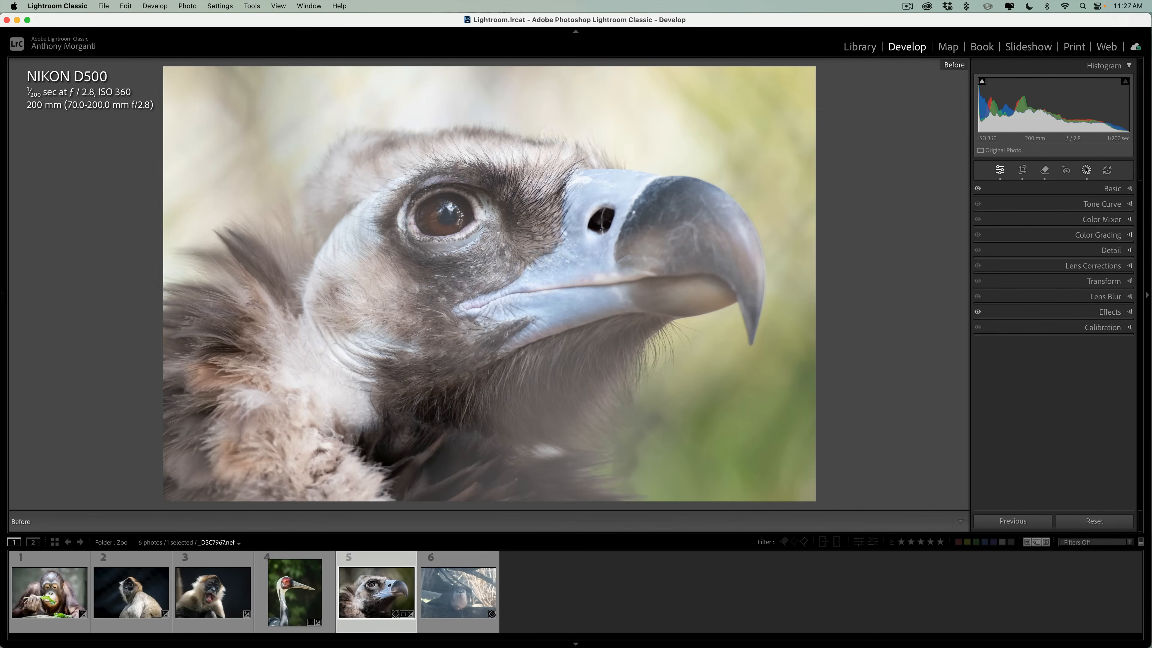
{"action": "key", "text": "backslash"}
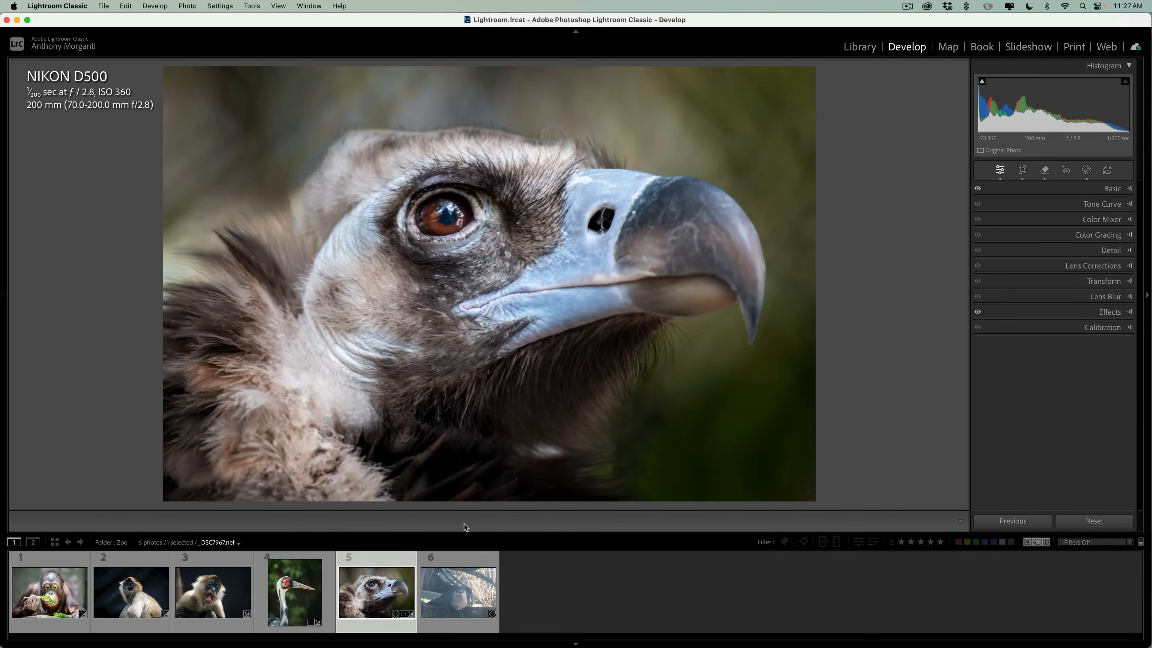
Open the otter photo and apply reflection removal at 100 with Preview quality.
{"action": "left_click", "coordinate": [465, 586]}
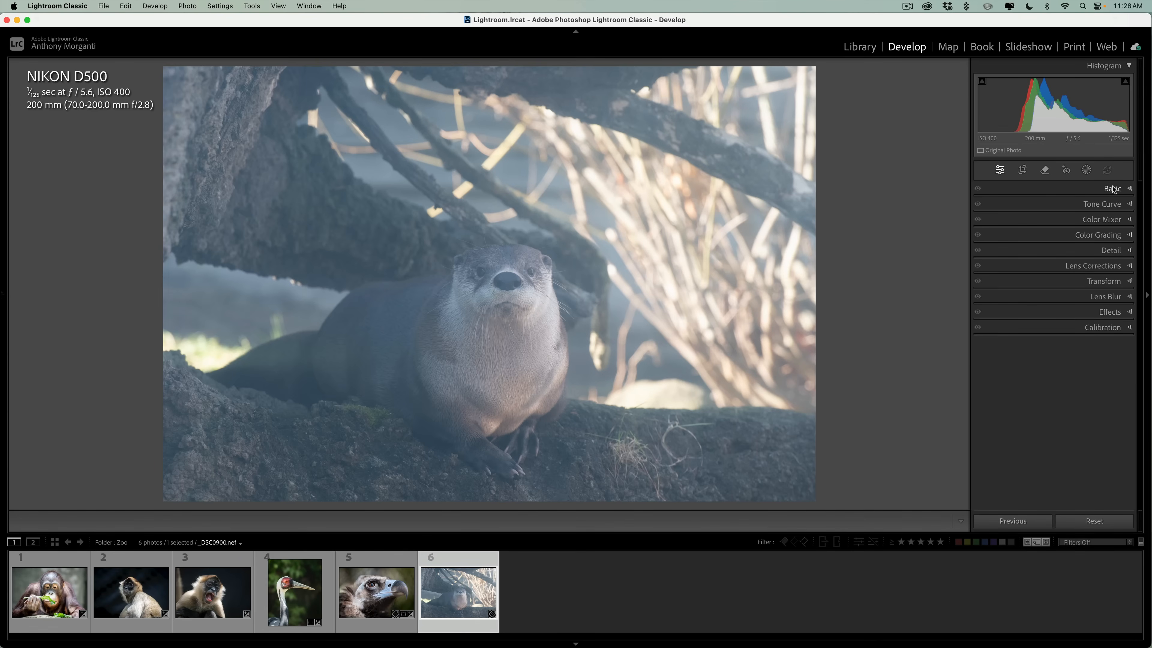
{"action": "left_click", "coordinate": [1045, 170]}
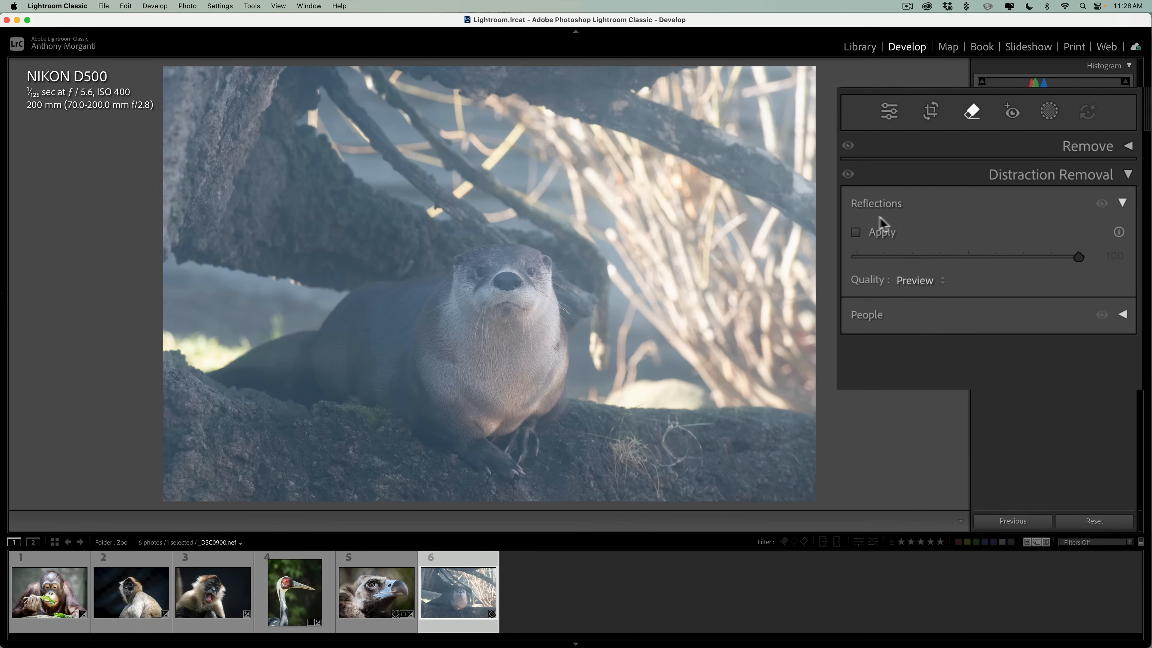
{"action": "left_click", "coordinate": [857, 234]}
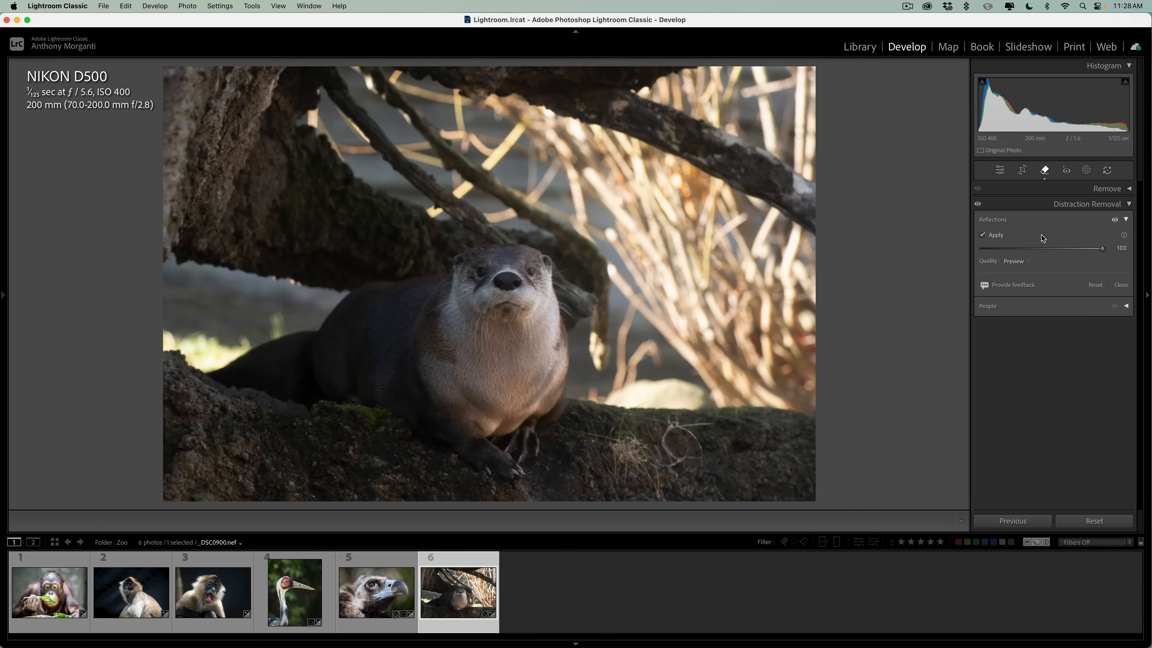
{"action": "left_click", "coordinate": [1094, 203]}
Crop the otter photo more tightly around the animal, keeping the original aspect ratio, and close the crop.
{"action": "left_click", "coordinate": [951, 134]}
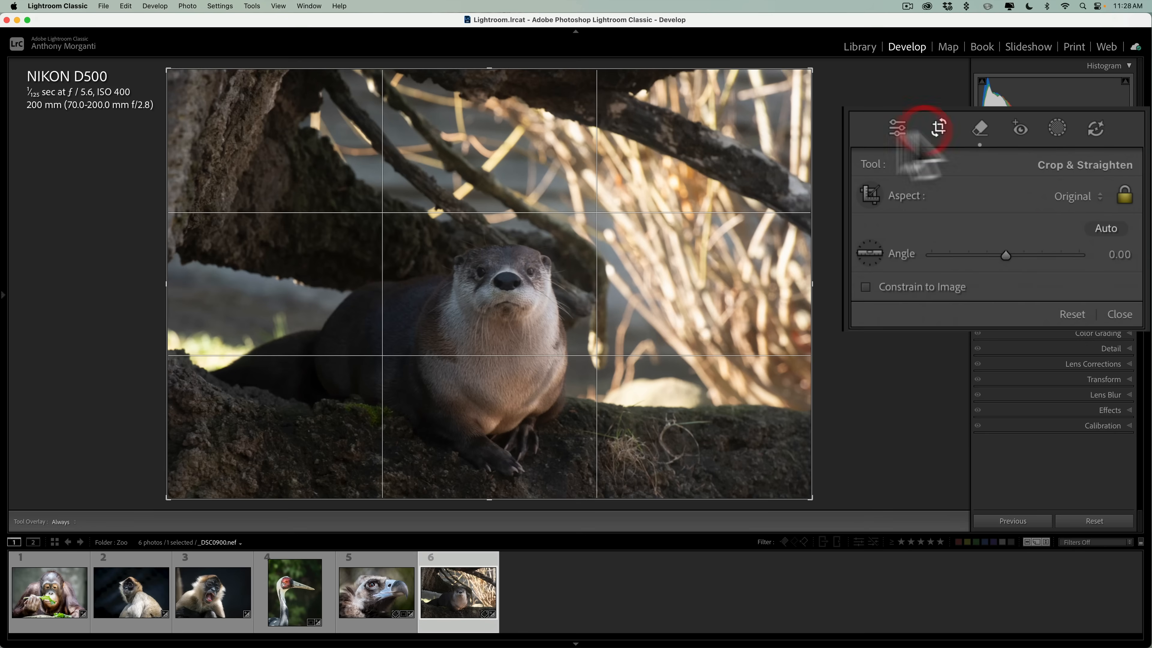
{"action": "left_click_drag", "start_coordinate": [488, 64], "coordinate": [484, 108]}
{"action": "left_click_drag", "start_coordinate": [547, 252], "coordinate": [568, 248]}
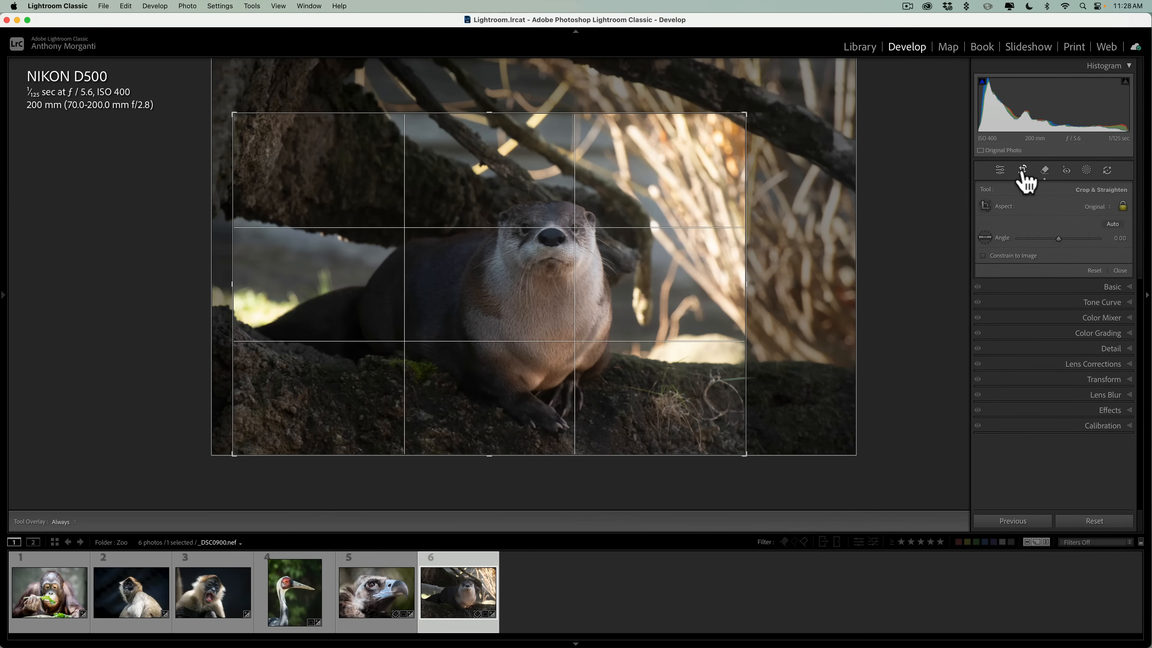
{"action": "left_click", "coordinate": [1001, 171]}
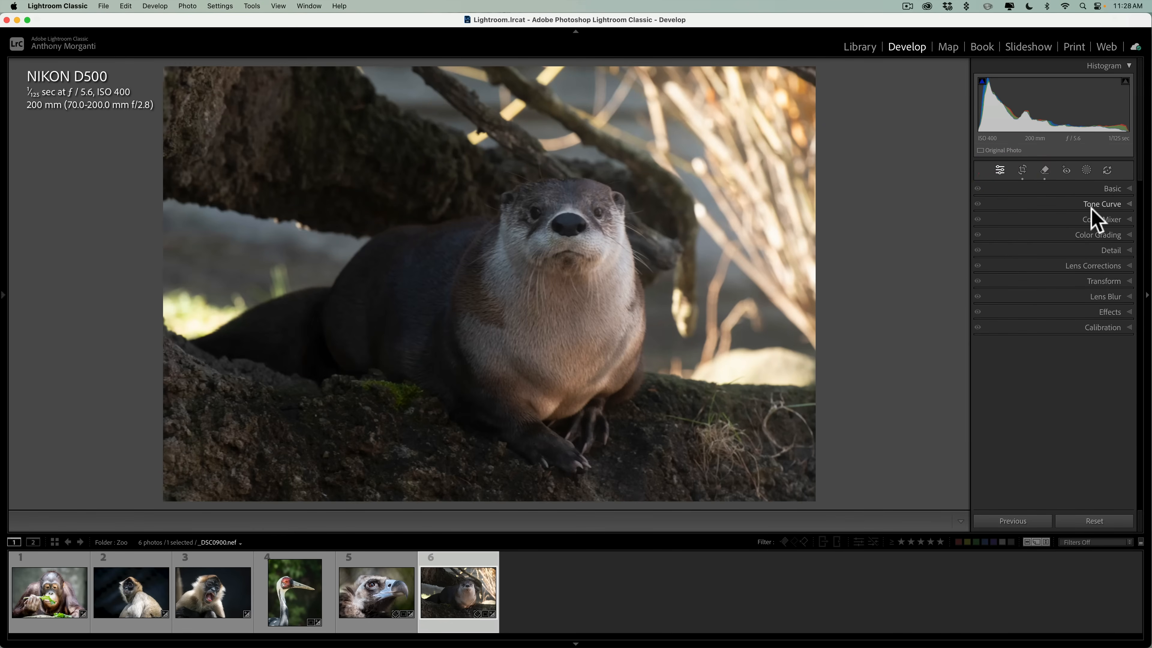
Set the otter photo's Highlights to -55, Shadows to +39, Whites to +18 and Blacks to -13.
{"action": "left_click", "coordinate": [1110, 189]}
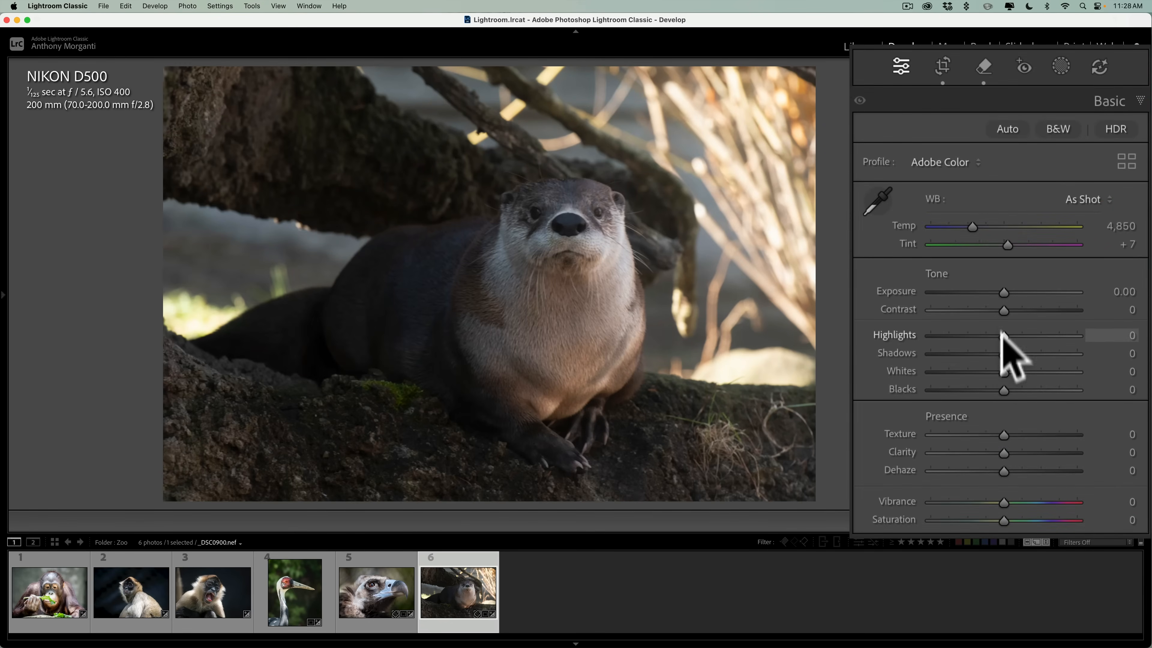
{"action": "left_click_drag", "start_coordinate": [1003, 354], "coordinate": [964, 336]}
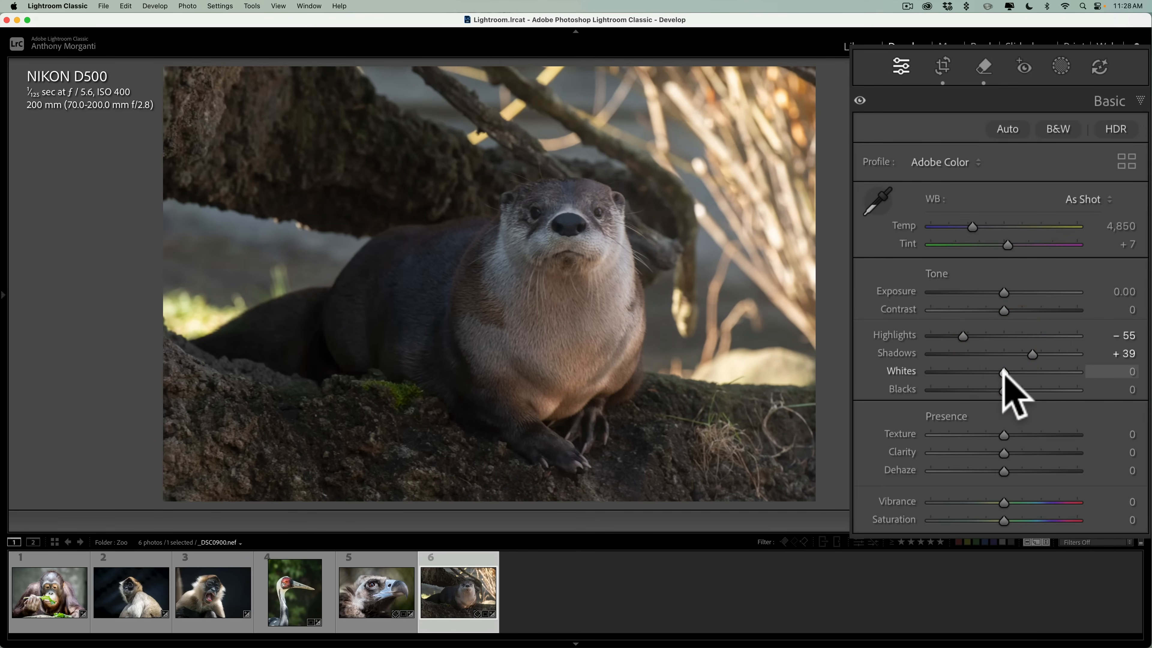
{"action": "mouse_move", "coordinate": [1004, 371]}
{"action": "left_mouse_down"}
{"action": "mouse_move", "coordinate": [1036, 373]}
{"action": "mouse_move", "coordinate": [995, 389]}
{"action": "left_mouse_up"}
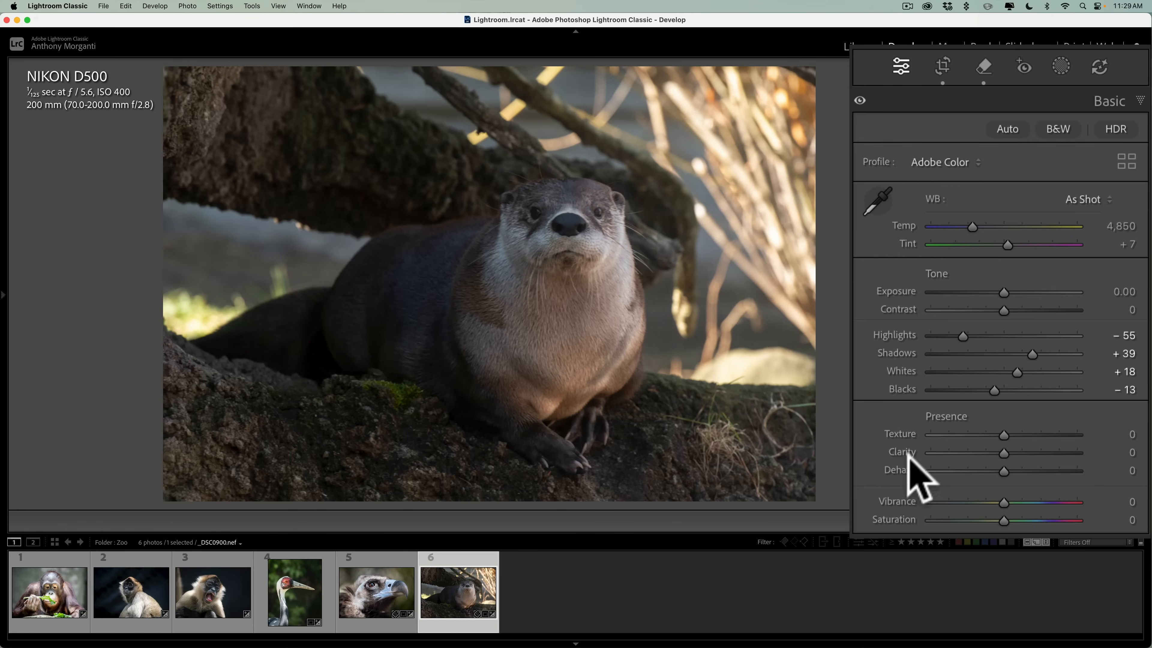
Create a Subject mask covering the otter.
{"action": "left_click", "coordinate": [1061, 67]}
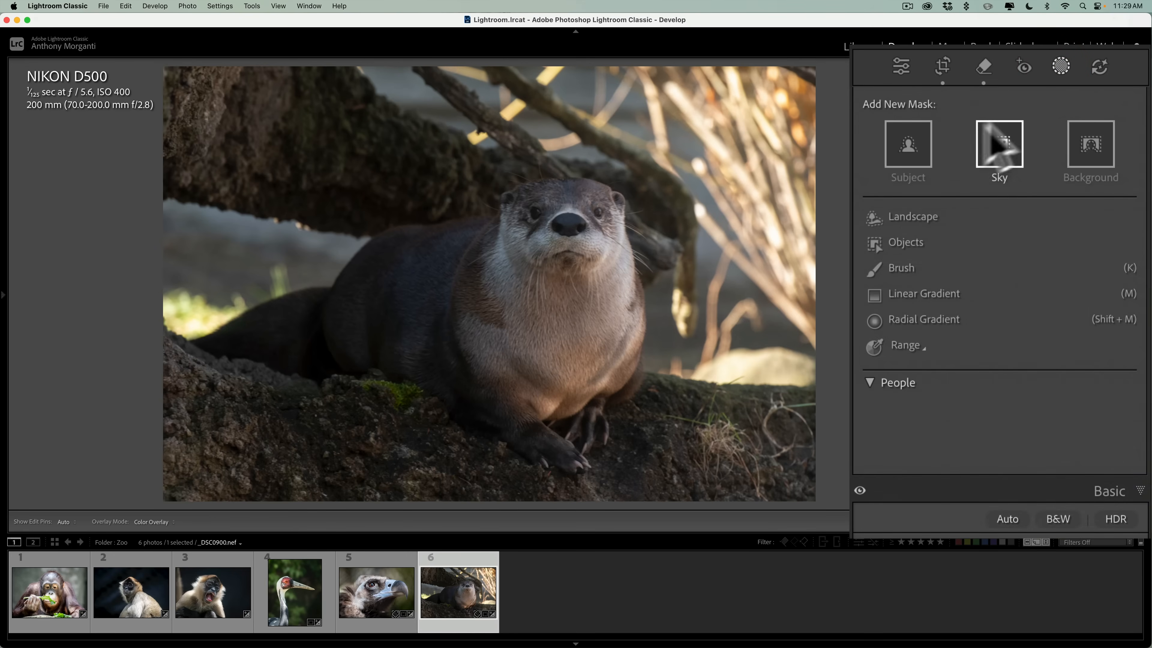
{"action": "left_click", "coordinate": [906, 141]}
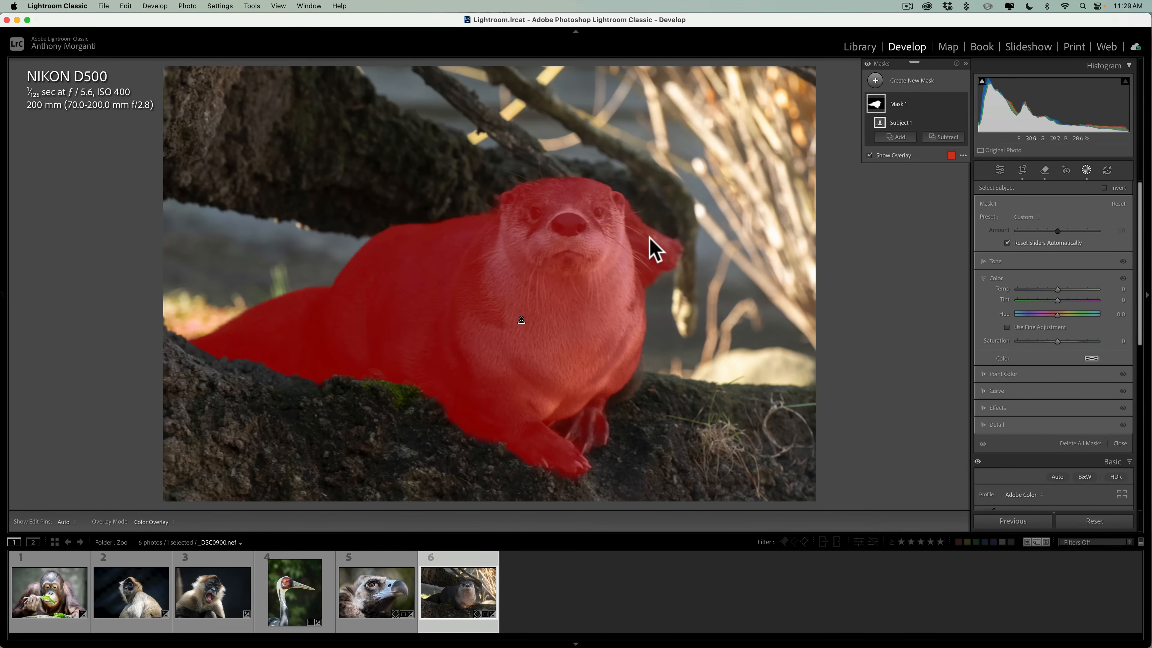
{"action": "left_click", "coordinate": [944, 136]}
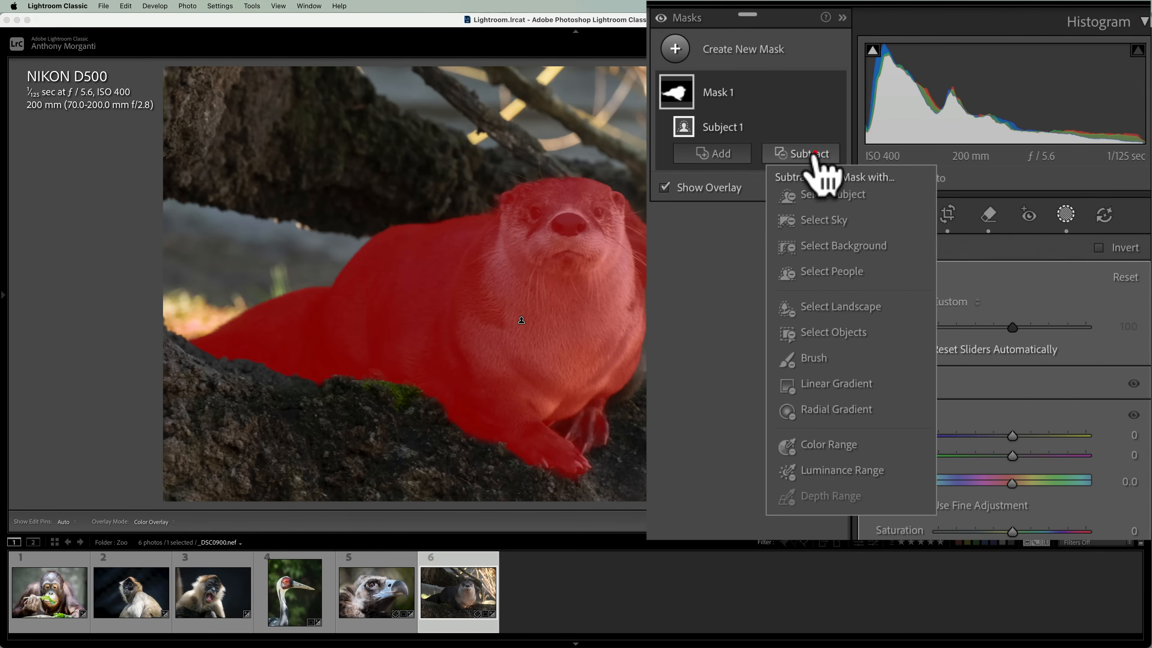
{"action": "left_click", "coordinate": [820, 361]}
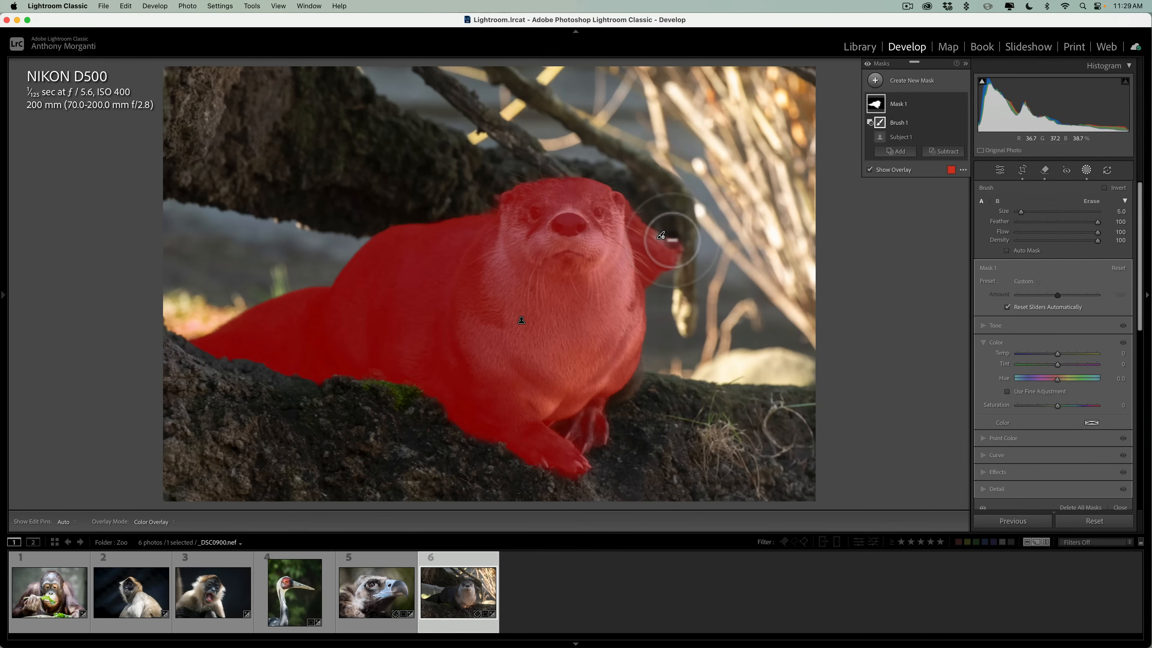
{"action": "key", "text": "super+z"}
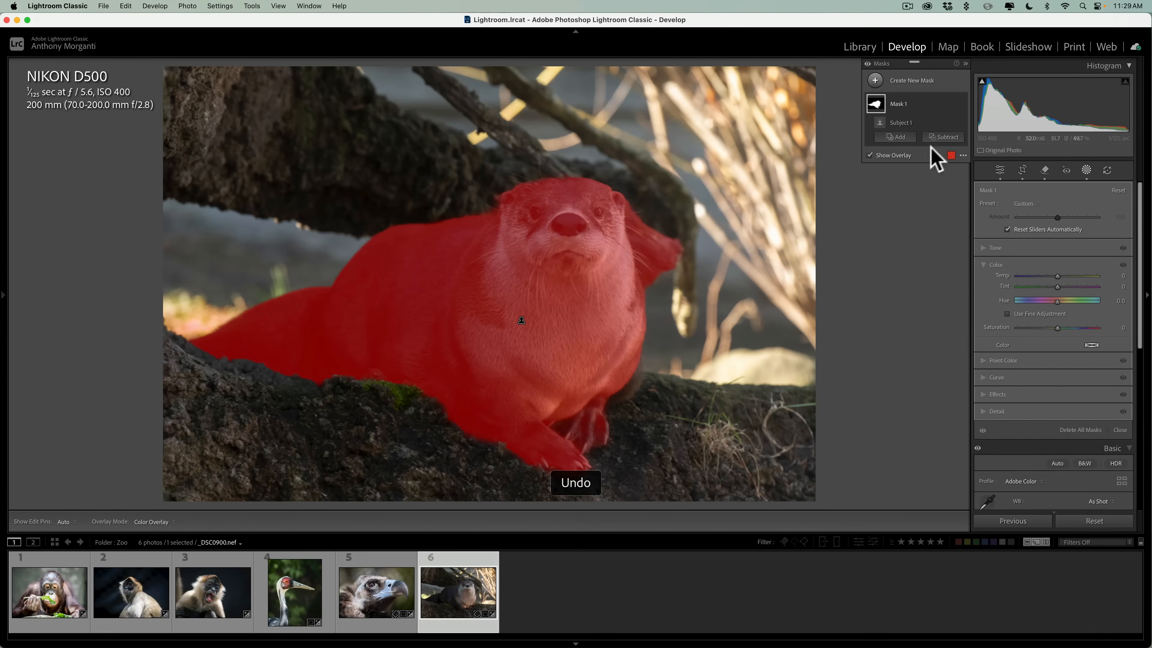
Subtract the branch stub beside the otter's head from the subject mask with a size 5 brush.
{"action": "left_click", "coordinate": [942, 137]}
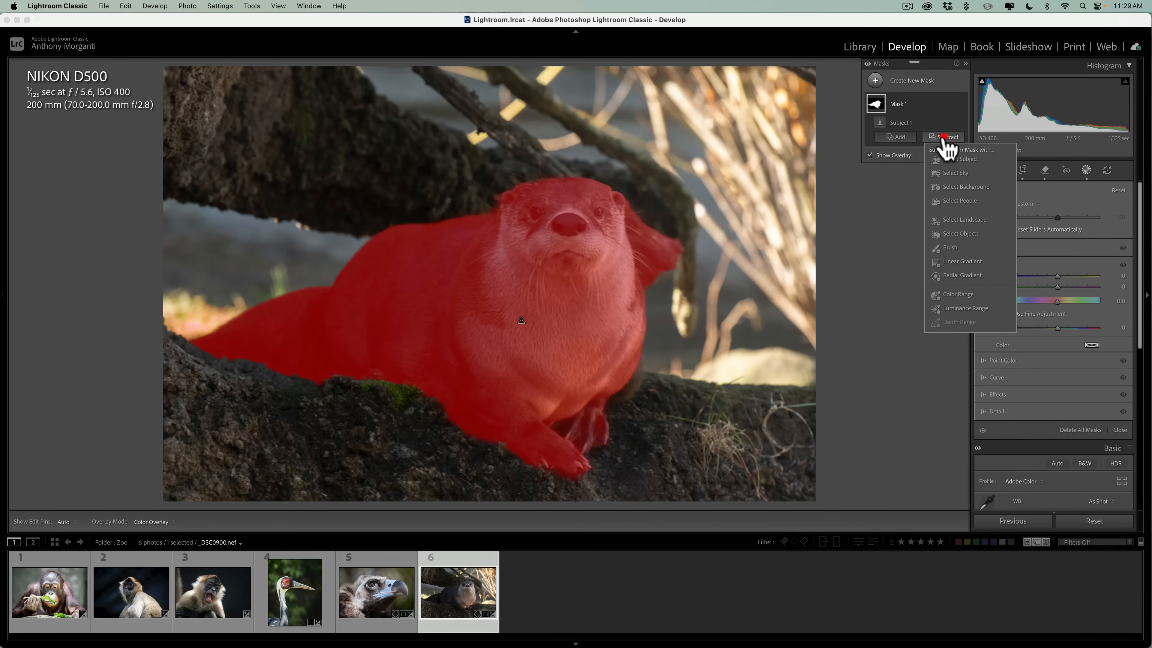
{"action": "left_click", "coordinate": [953, 247]}
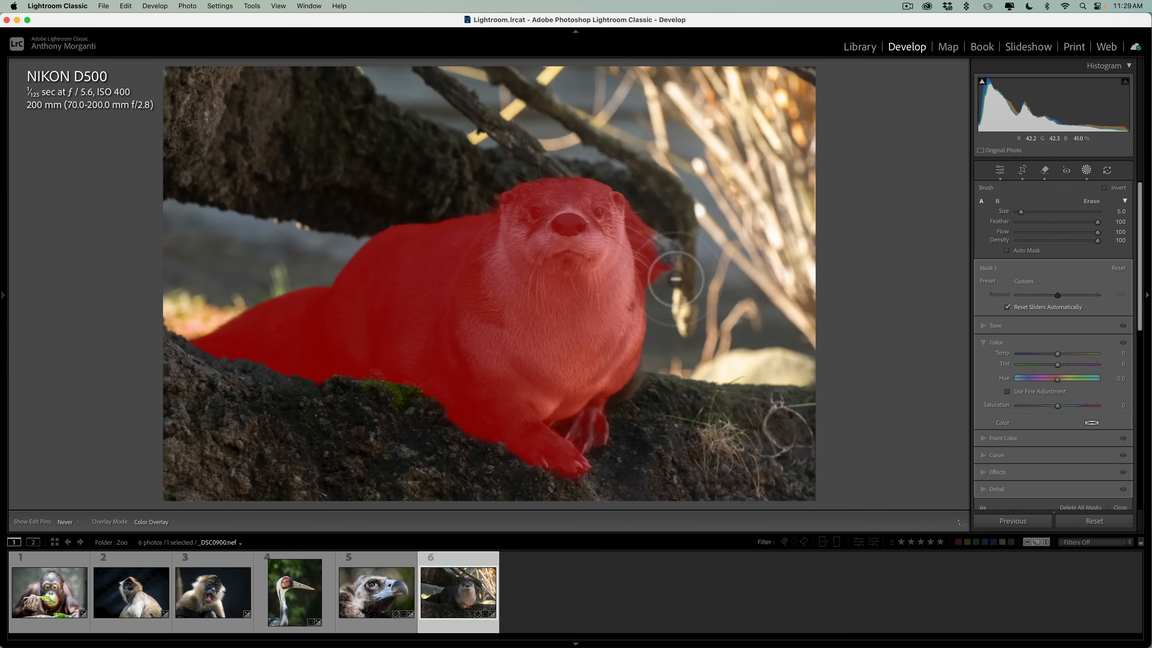
{"action": "mouse_move", "coordinate": [675, 279]}
{"action": "left_mouse_down"}
{"action": "mouse_move", "coordinate": [665, 238]}
{"action": "mouse_move", "coordinate": [632, 204]}
{"action": "mouse_move", "coordinate": [645, 271]}
{"action": "mouse_move", "coordinate": [647, 259]}
{"action": "mouse_move", "coordinate": [662, 278]}
{"action": "mouse_move", "coordinate": [651, 224]}
{"action": "mouse_move", "coordinate": [657, 237]}
{"action": "mouse_move", "coordinate": [666, 211]}
{"action": "left_mouse_up"}
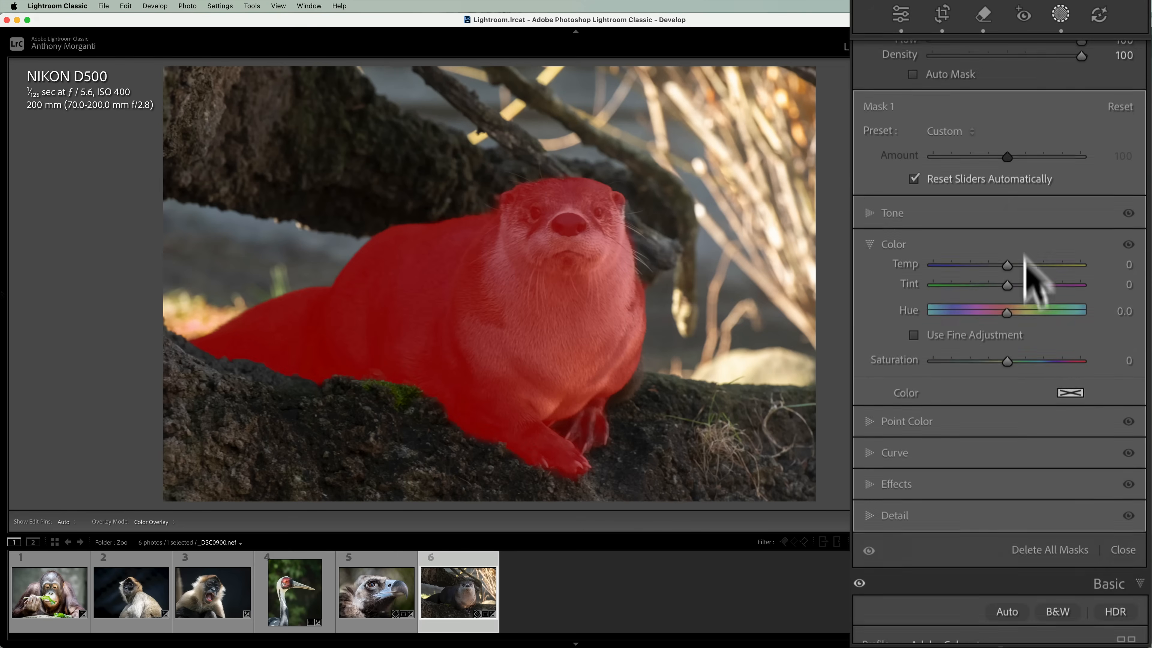
Set the otter mask's Exposure to 0.32, Texture to 9 and Clarity to 22.
{"action": "scroll", "coordinate": [882, 442], "scroll_direction": "down", "scroll_amount": 3}
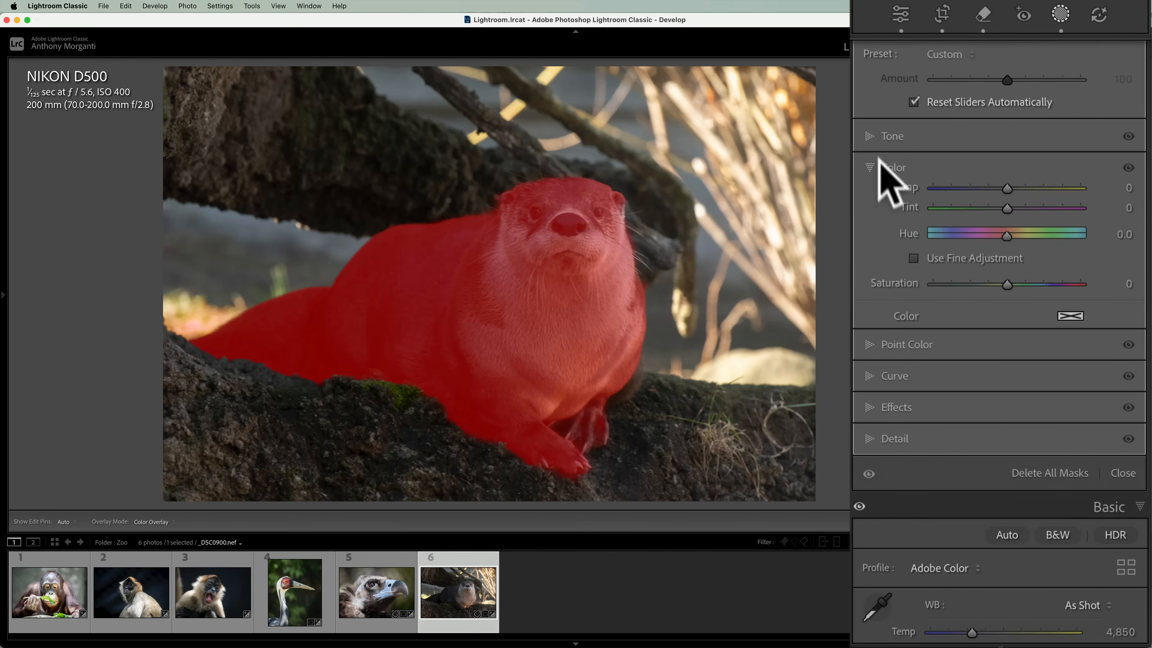
{"action": "left_click", "coordinate": [868, 136]}
{"action": "left_click_drag", "start_coordinate": [1005, 155], "coordinate": [1010, 154]}
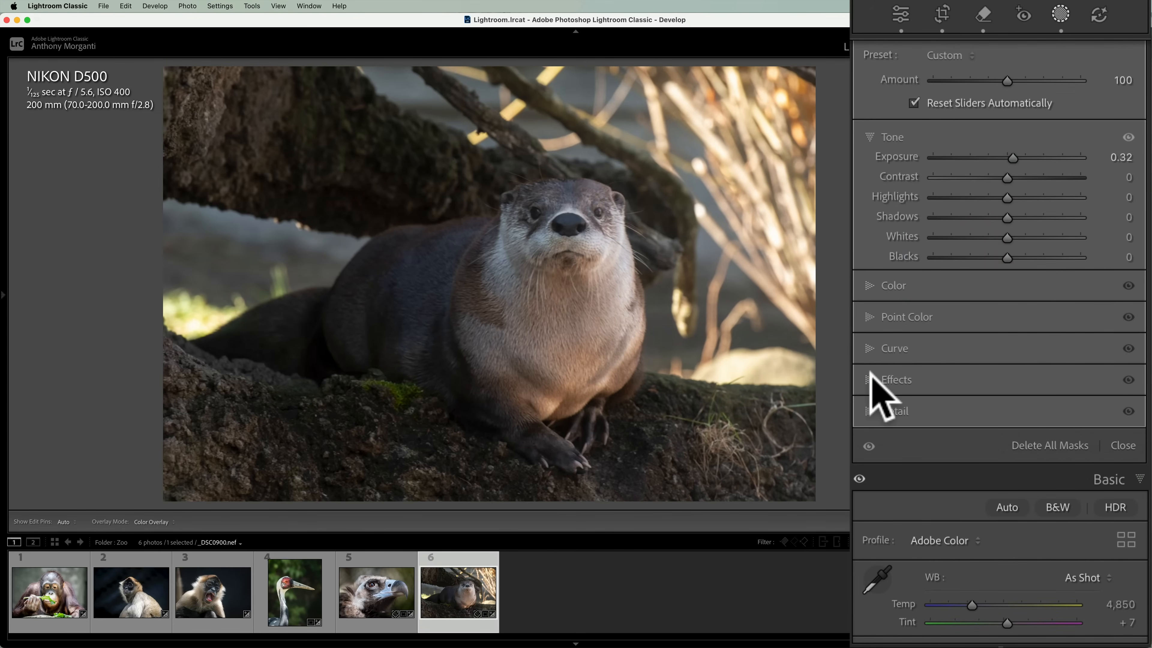
{"action": "left_click", "coordinate": [877, 382]}
{"action": "mouse_move", "coordinate": [1006, 303]}
{"action": "left_mouse_down"}
{"action": "mouse_move", "coordinate": [1024, 303]}
{"action": "mouse_move", "coordinate": [1013, 283]}
{"action": "left_mouse_up"}
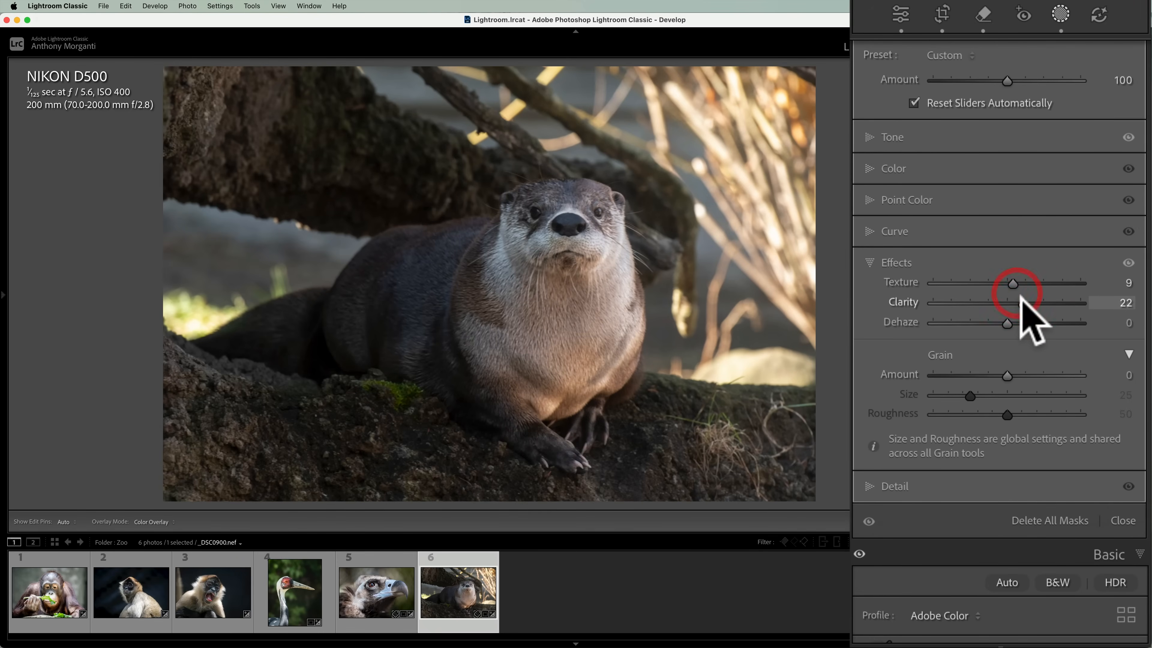
Set the otter mask's Sharpness to 21 and Saturation to 24.
{"action": "left_click", "coordinate": [875, 481]}
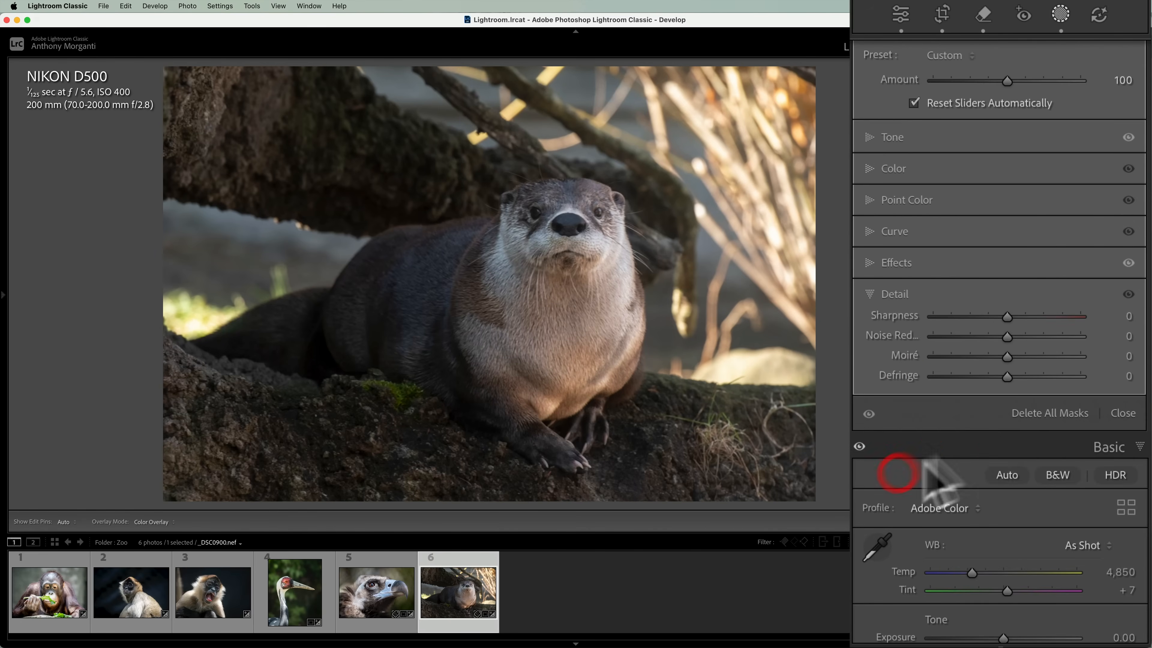
{"action": "left_click_drag", "start_coordinate": [1007, 317], "coordinate": [1016, 257]}
{"action": "scroll", "coordinate": [1023, 116], "scroll_direction": "down", "scroll_amount": 2}
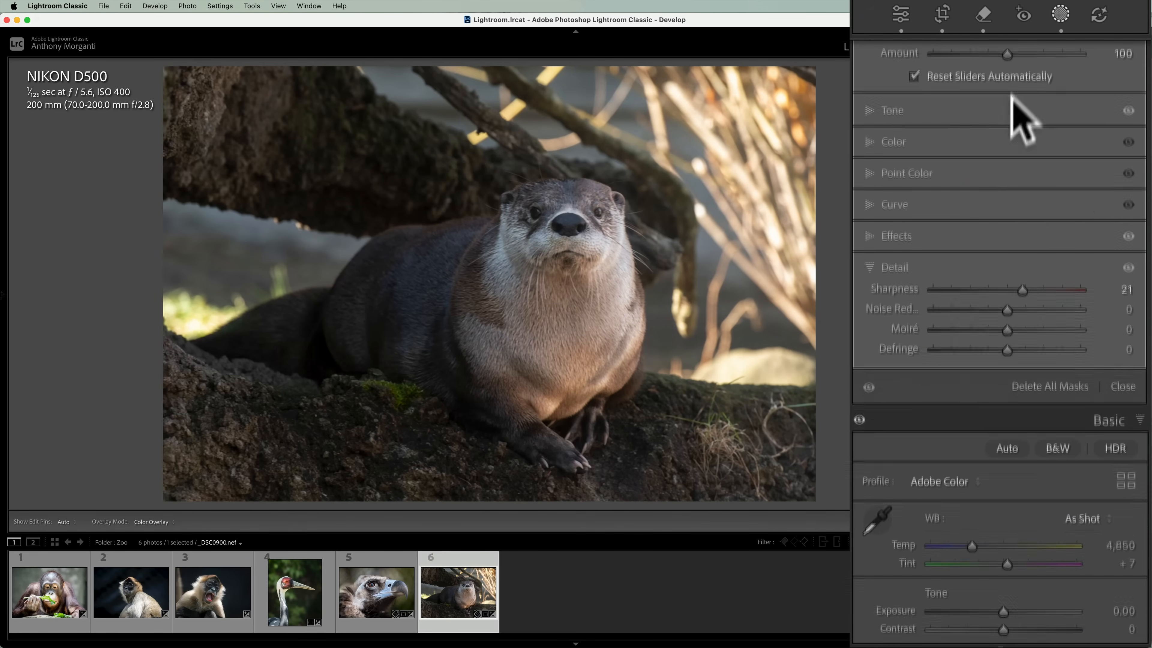
{"action": "scroll", "coordinate": [1020, 149], "scroll_direction": "up", "scroll_amount": 3}
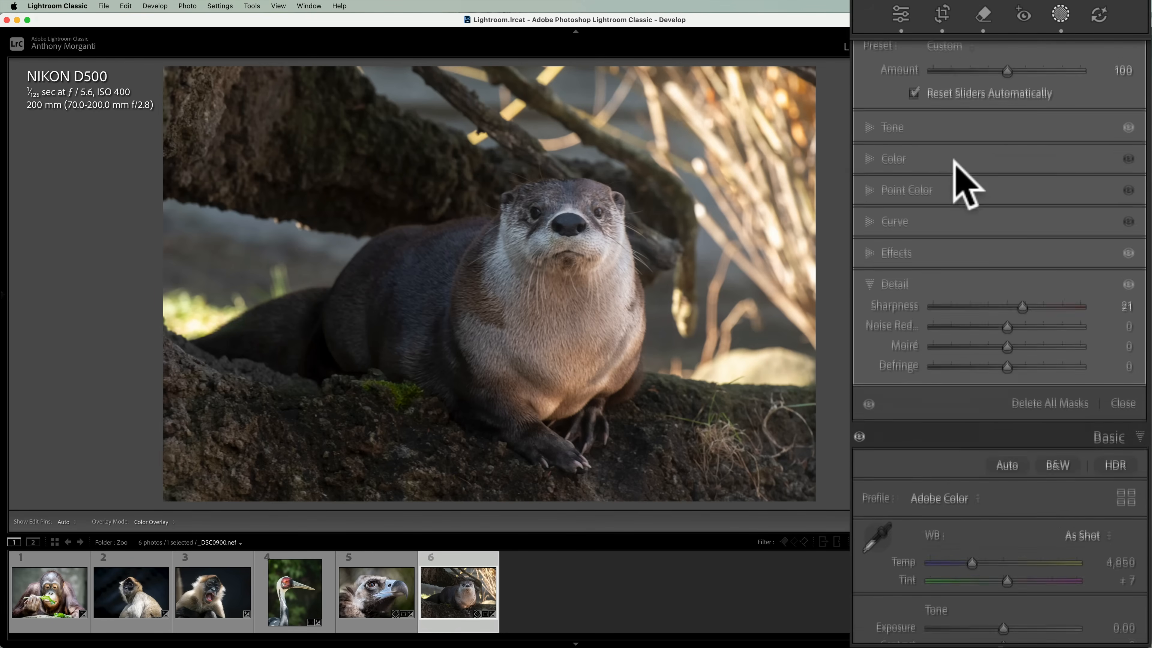
{"action": "left_click", "coordinate": [875, 172]}
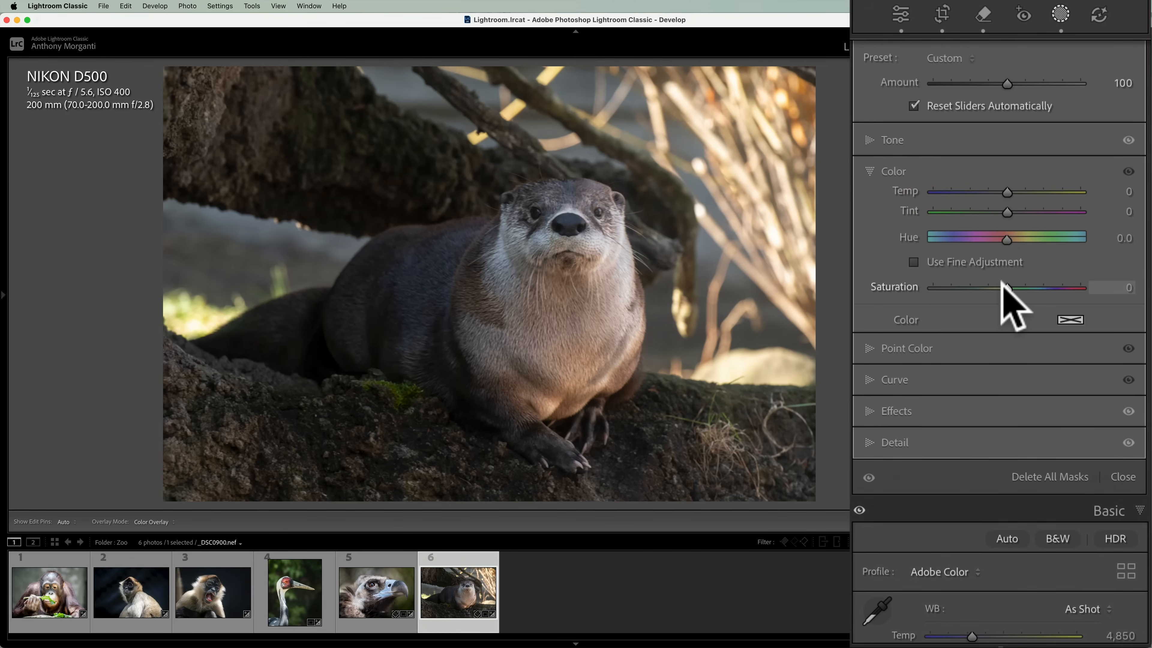
{"action": "left_click_drag", "start_coordinate": [1003, 281], "coordinate": [1020, 285]}
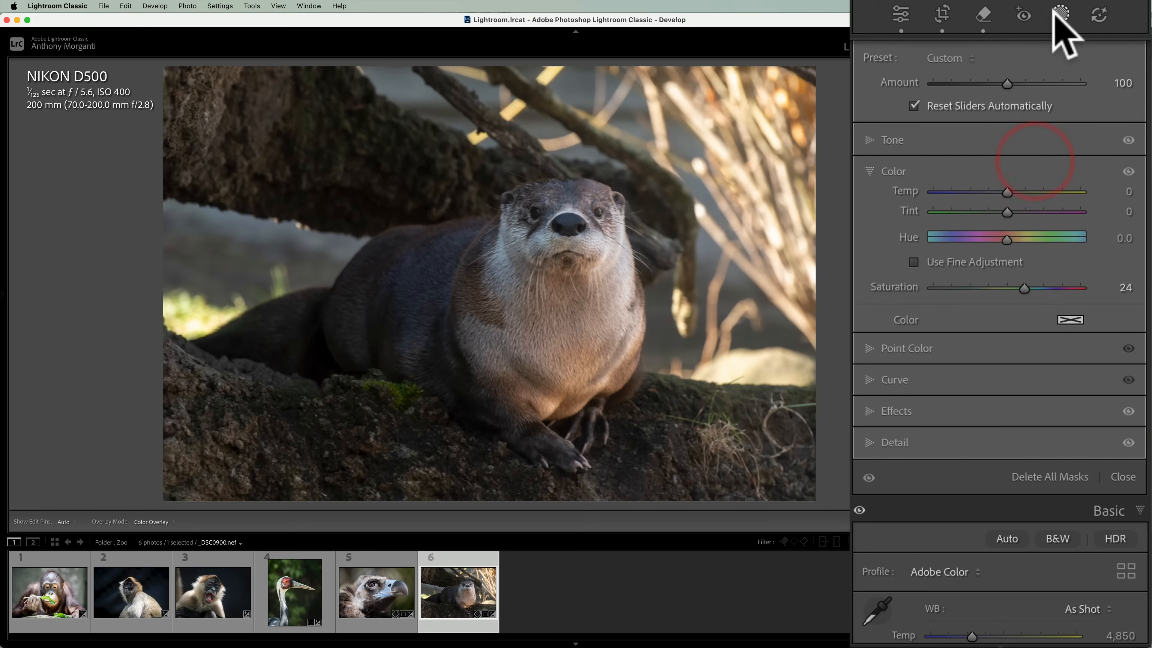
Finish masking and apply a Highlight Priority post-crop vignette with Amount -16 to the otter photo.
{"action": "left_click", "coordinate": [896, 13]}
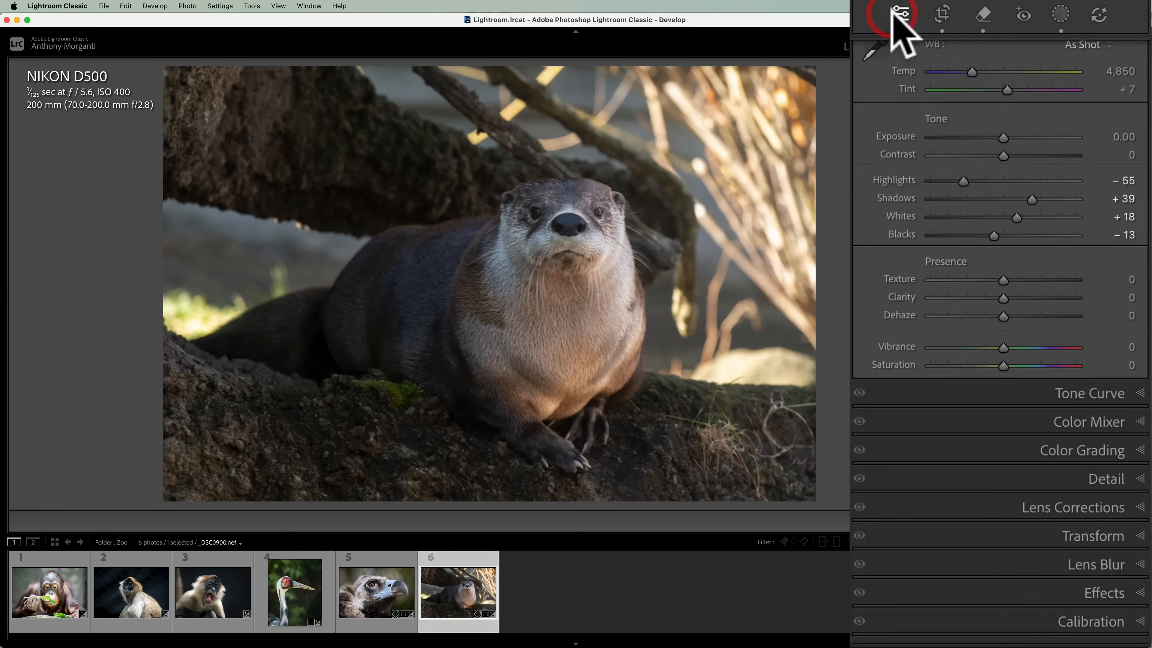
{"action": "left_click", "coordinate": [1105, 592]}
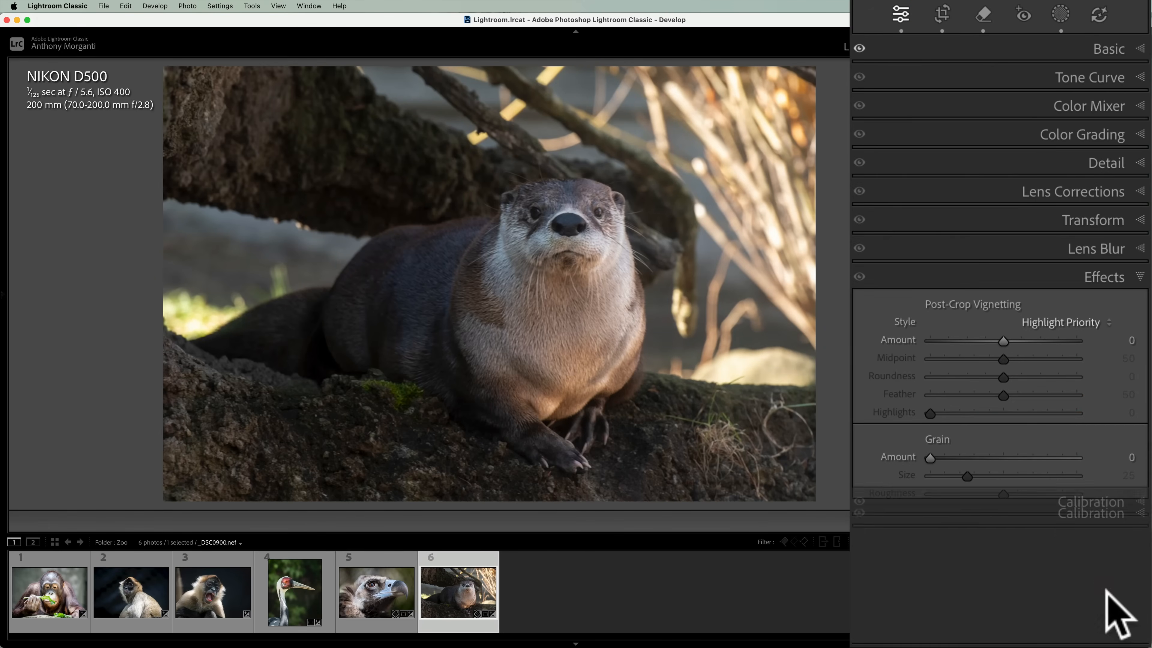
{"action": "left_click_drag", "start_coordinate": [1003, 341], "coordinate": [991, 340]}
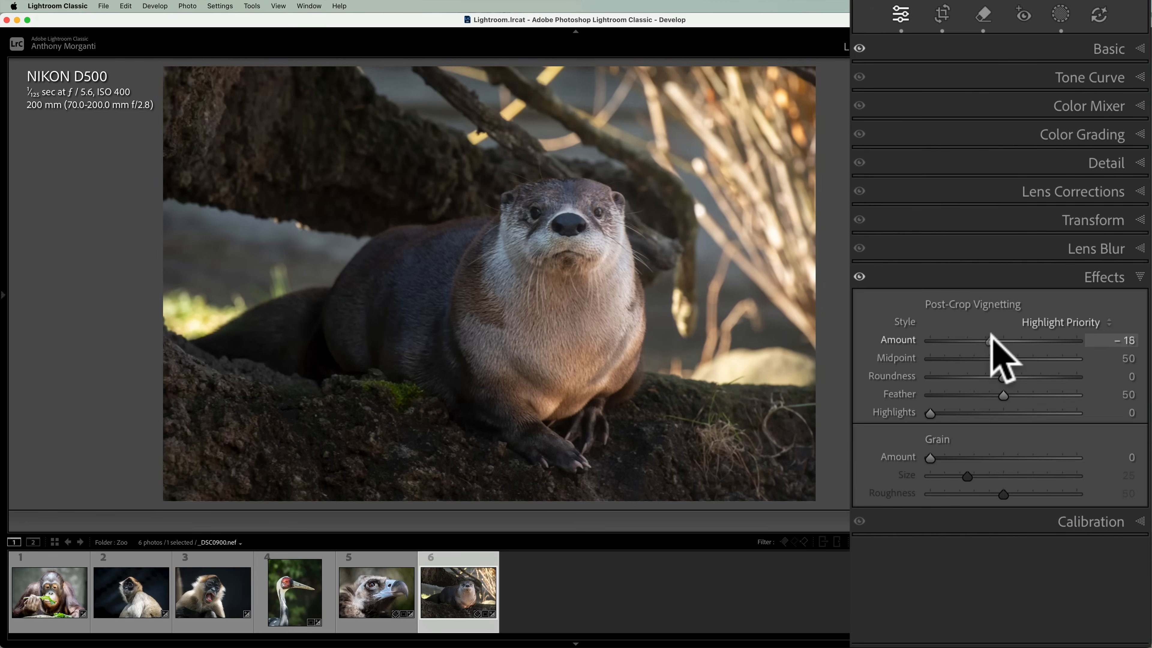
{"action": "left_click", "coordinate": [1100, 277]}
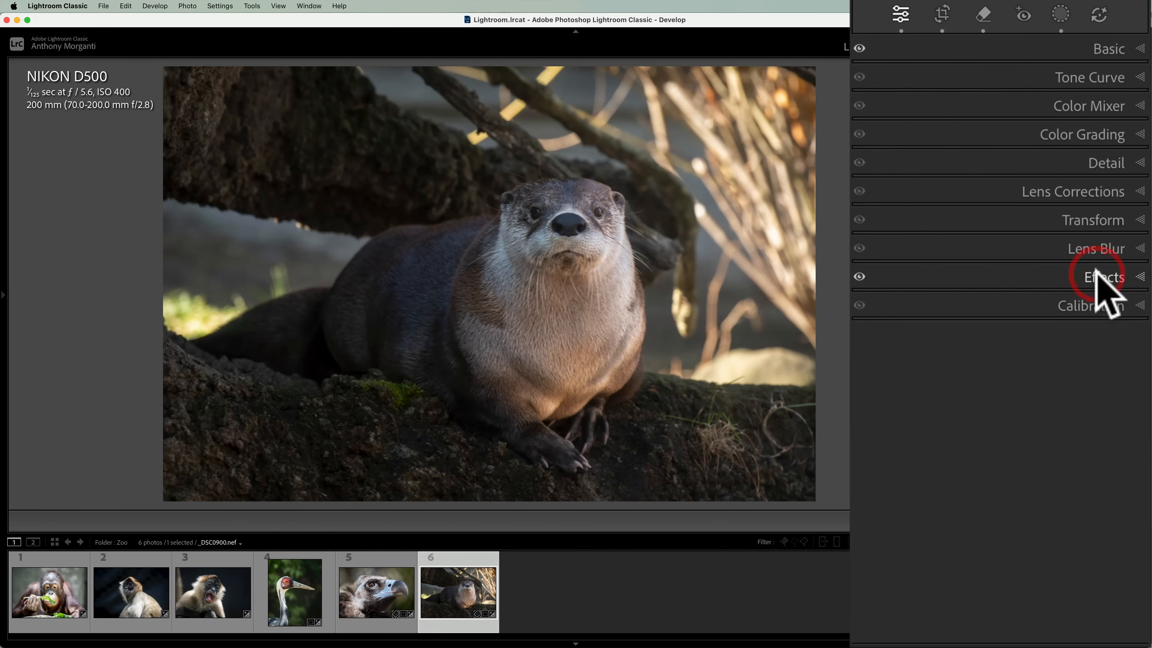
Compare the otter photo before and after the edits several times.
{"action": "key", "text": "backslash"}
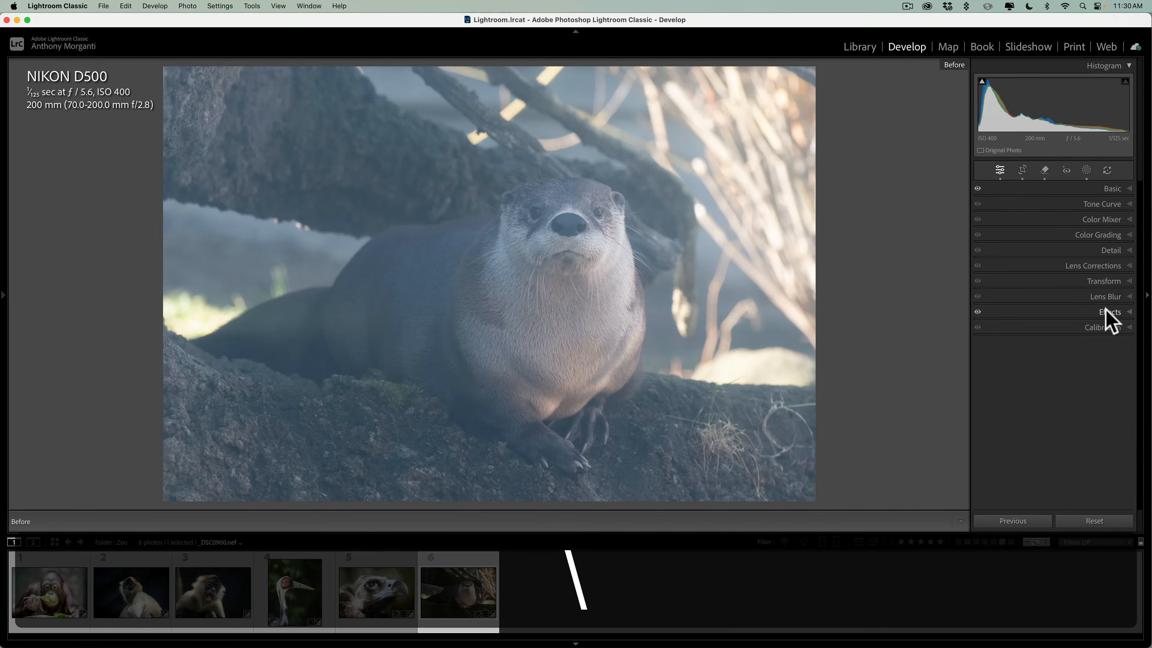
{"action": "key", "text": "backslash"}
{"action": "key", "text": "backslash"}
{"action": "key", "text": "backslash"}
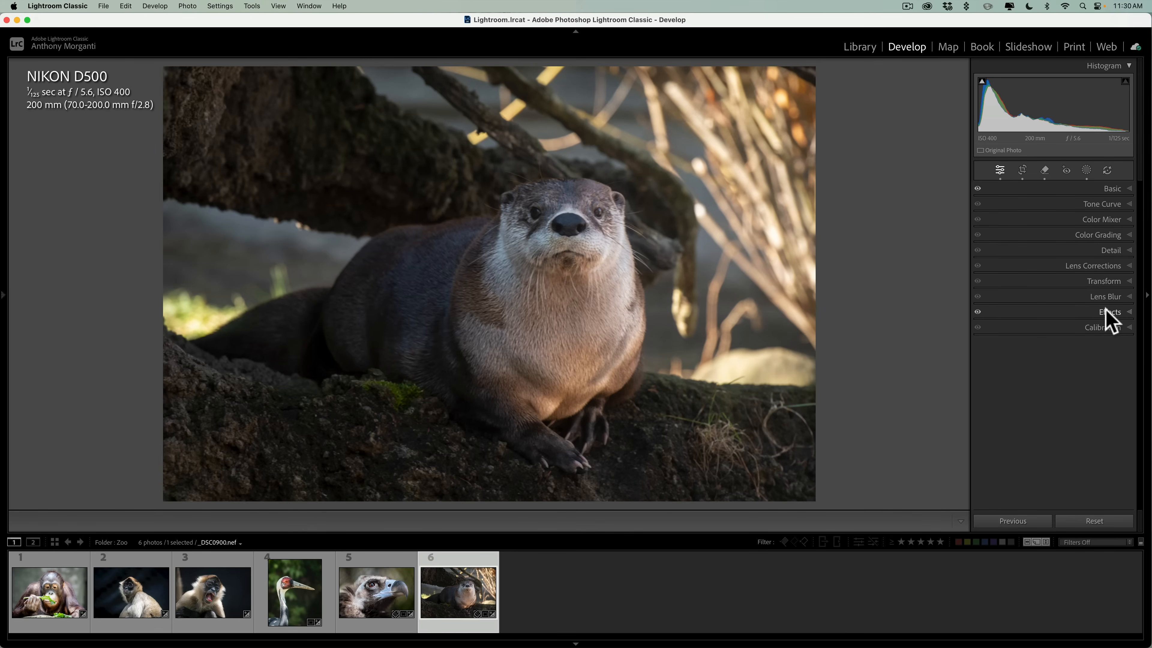
{"action": "key", "text": "backslash"}
{"action": "key", "text": "backslash"}
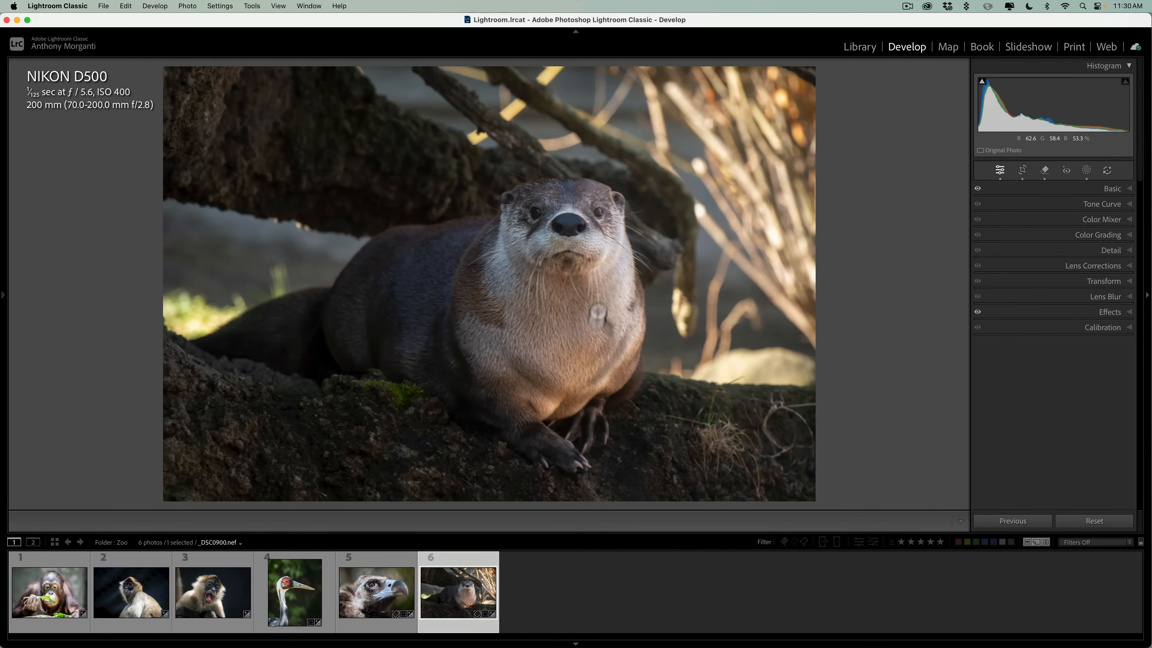
Compare the vulture photo before and after its edits, and open the crane photo.
{"action": "left_click", "coordinate": [381, 603]}
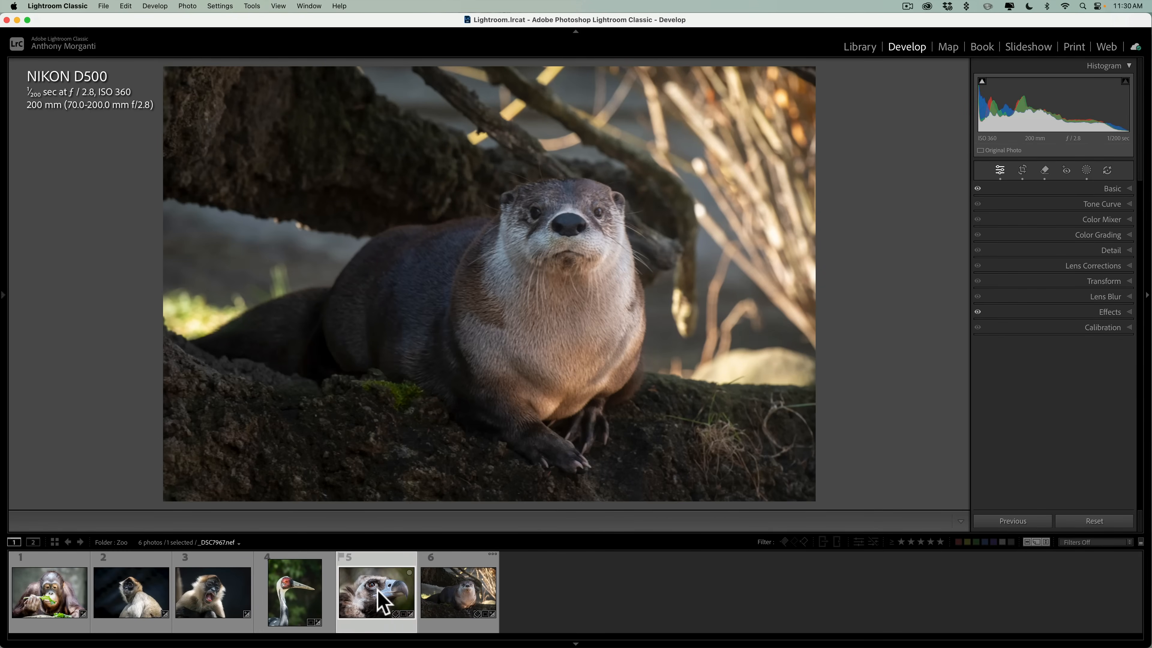
{"action": "left_click", "coordinate": [306, 590]}
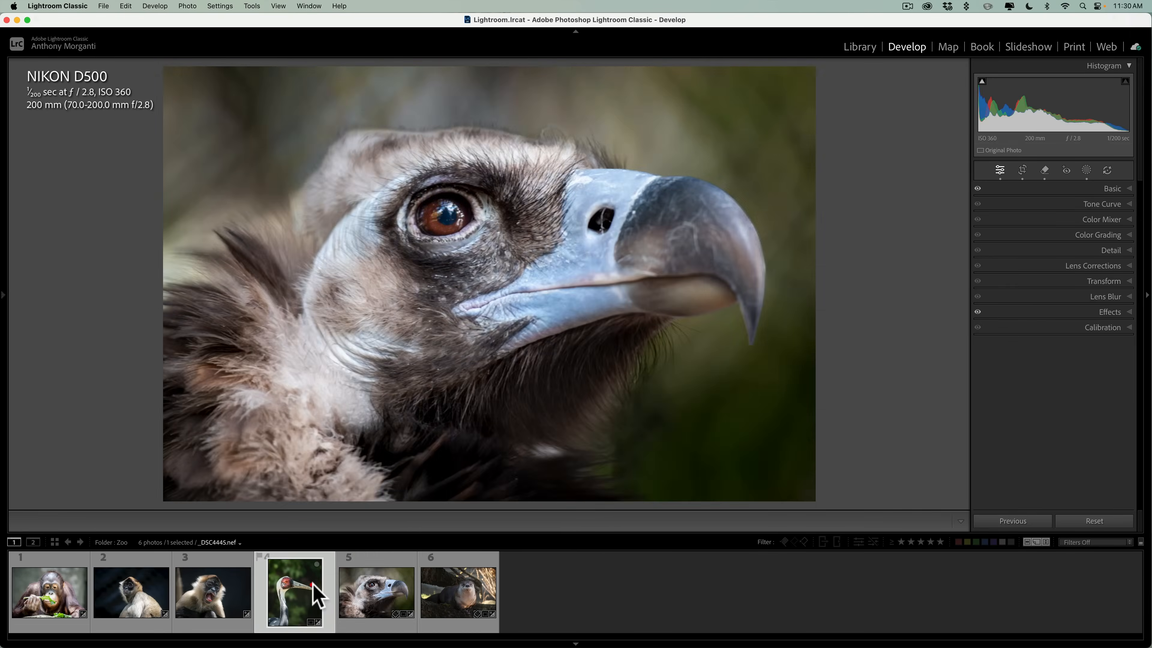
{"action": "left_click", "coordinate": [395, 596]}
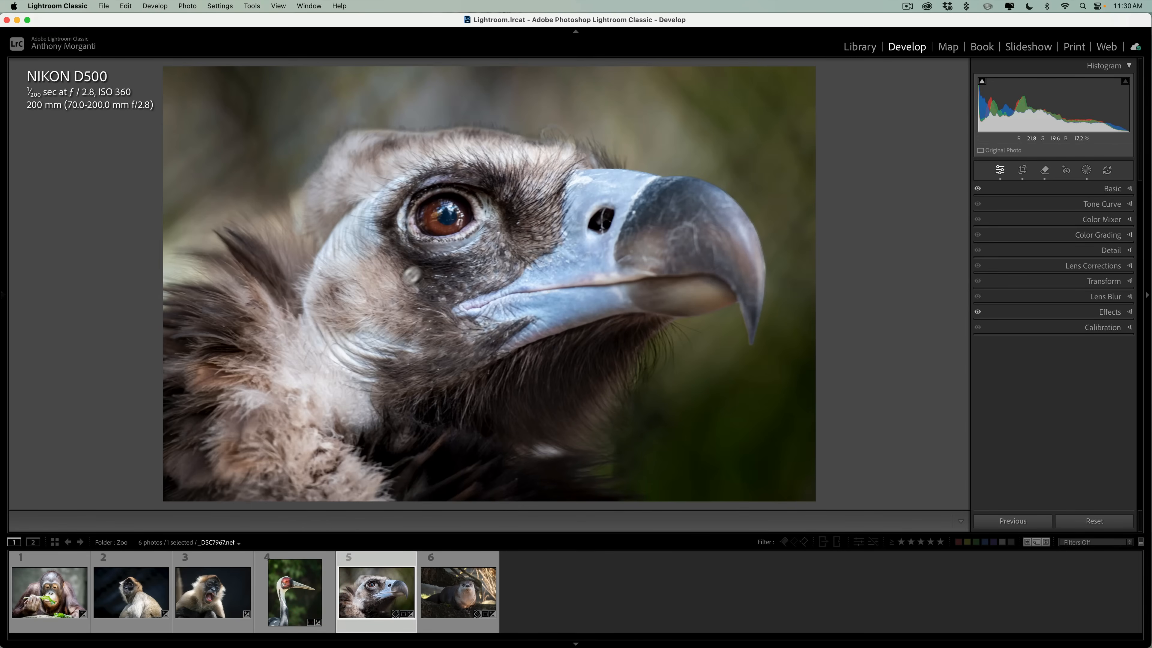
{"action": "key", "text": "backslash"}
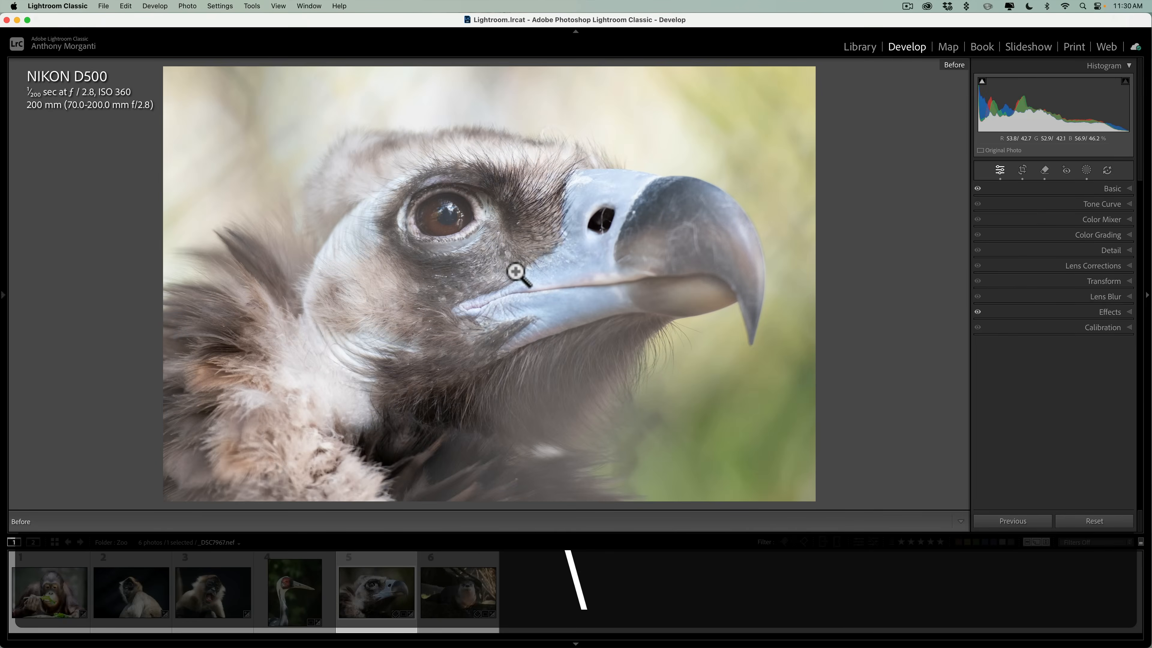
{"action": "key", "text": "backslash"}
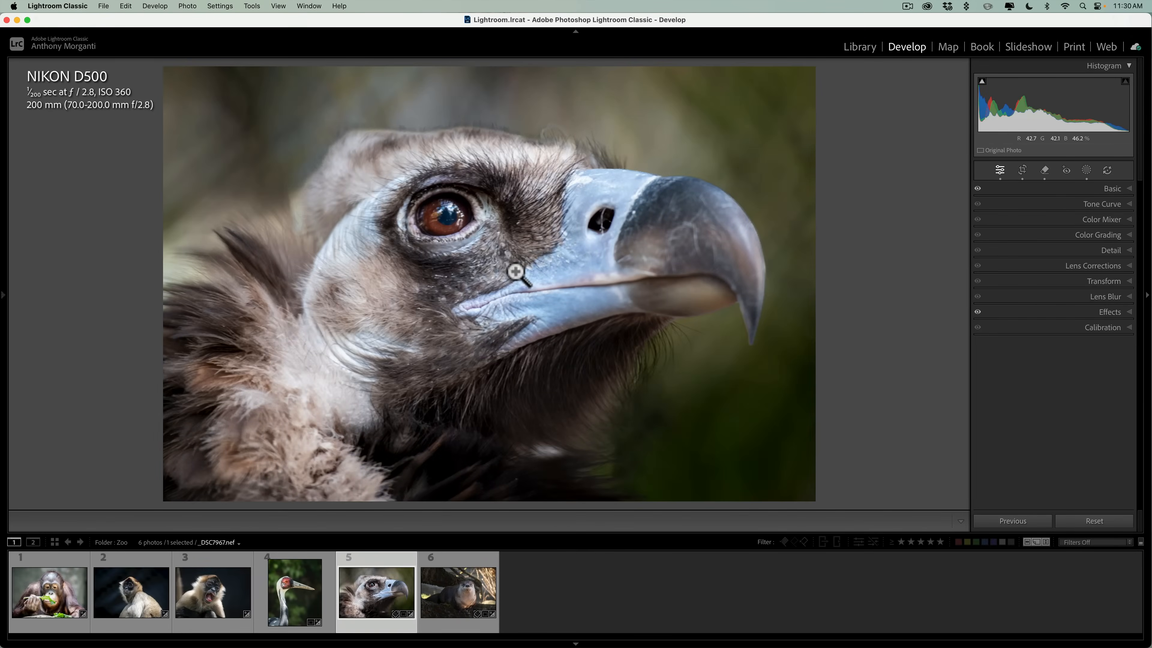
{"action": "left_click", "coordinate": [288, 610]}
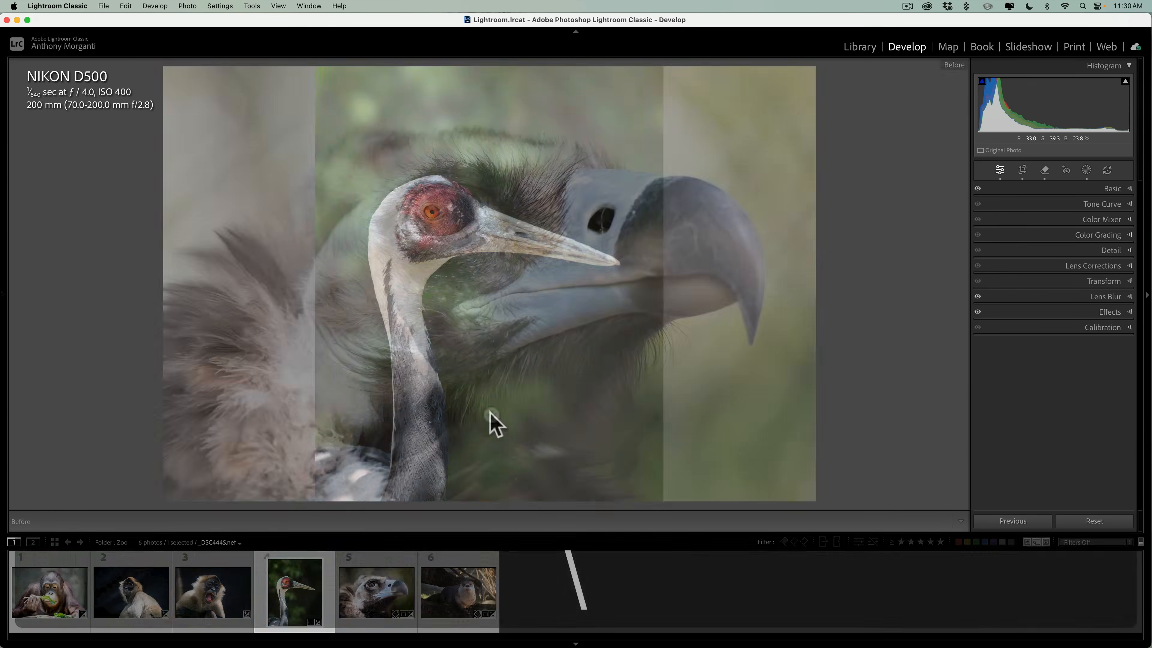
Compare the crane photo and the open-mouthed monkey photo before and after their edits.
{"action": "key", "text": "backslash"}
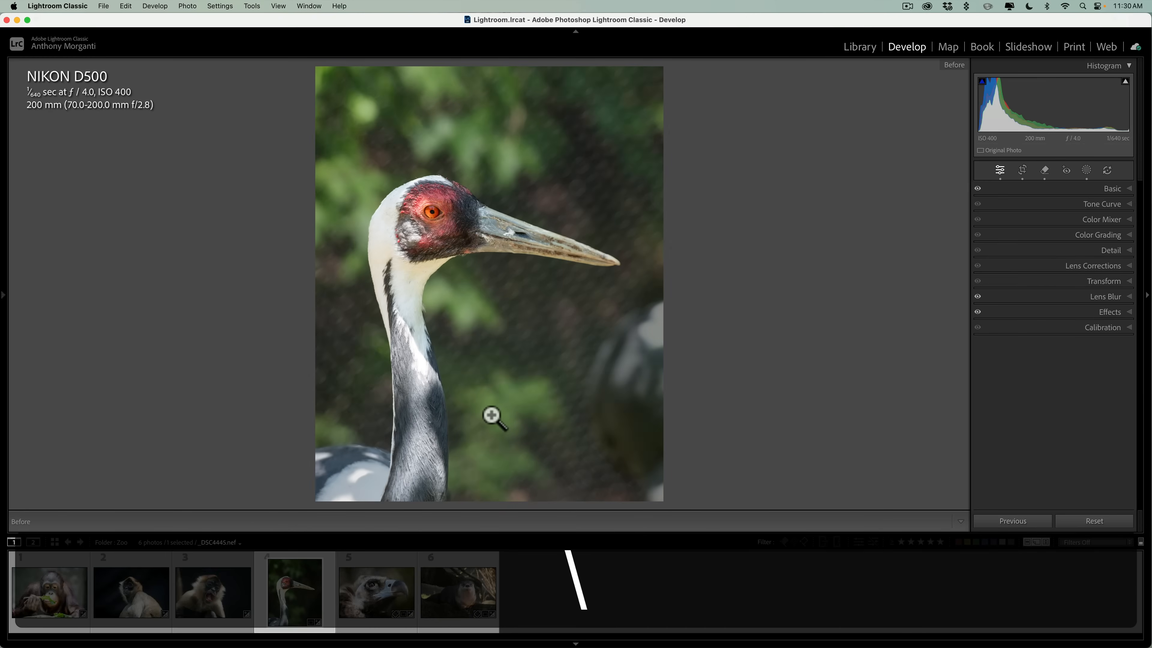
{"action": "key", "text": "backslash"}
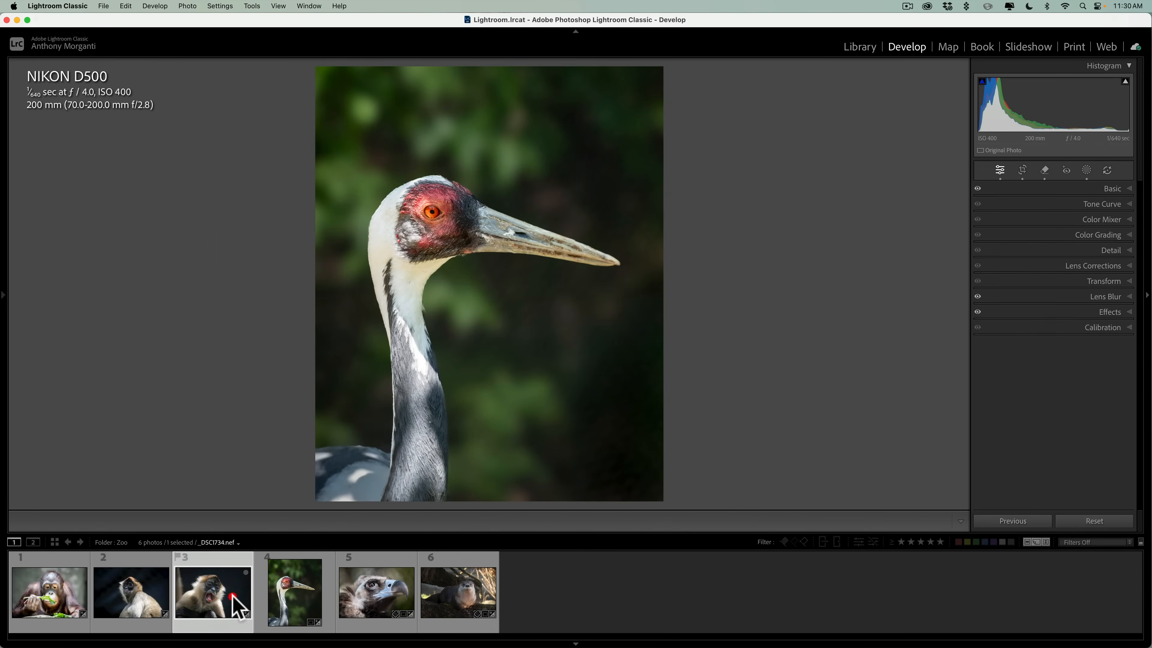
{"action": "left_click", "coordinate": [231, 595]}
{"action": "key", "text": "backslash"}
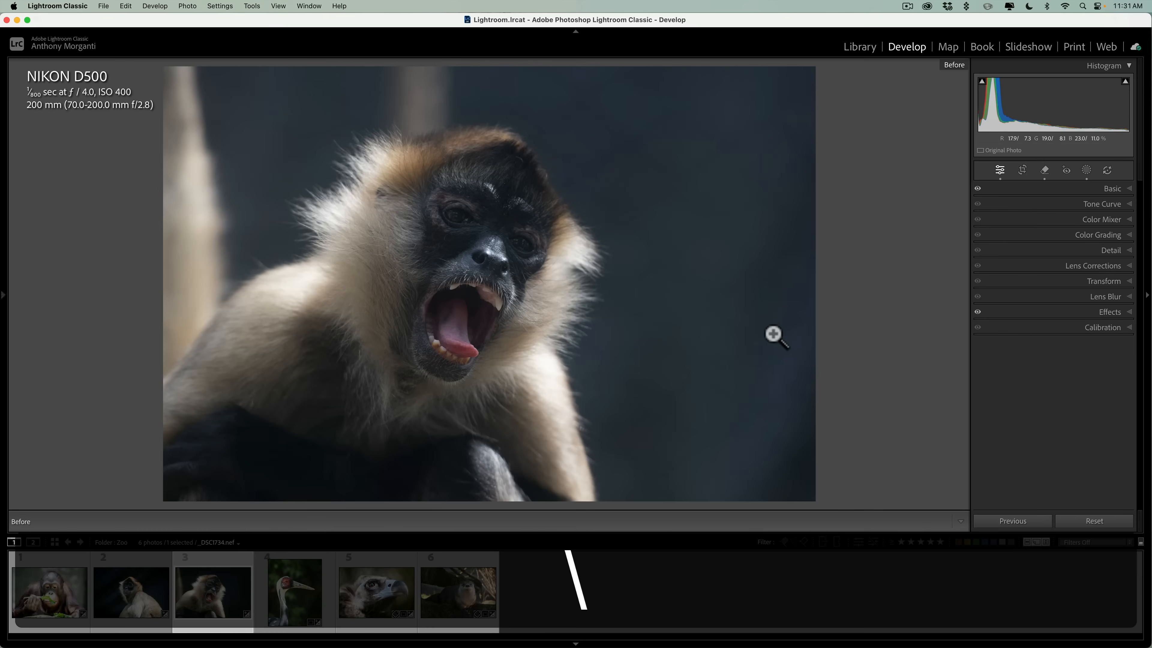
{"action": "key", "text": "backslash"}
{"action": "key", "text": "backslash"}
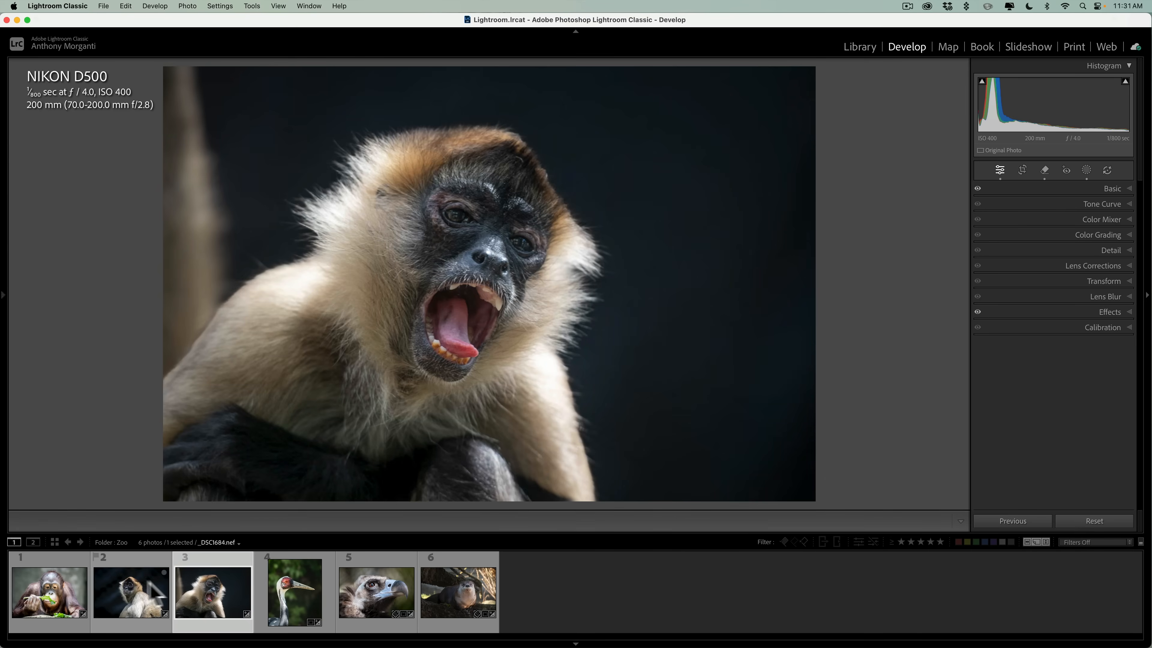
Open the photo of the monkey looking over its shoulder and compare it before and after the edits several times.
{"action": "left_click", "coordinate": [146, 594]}
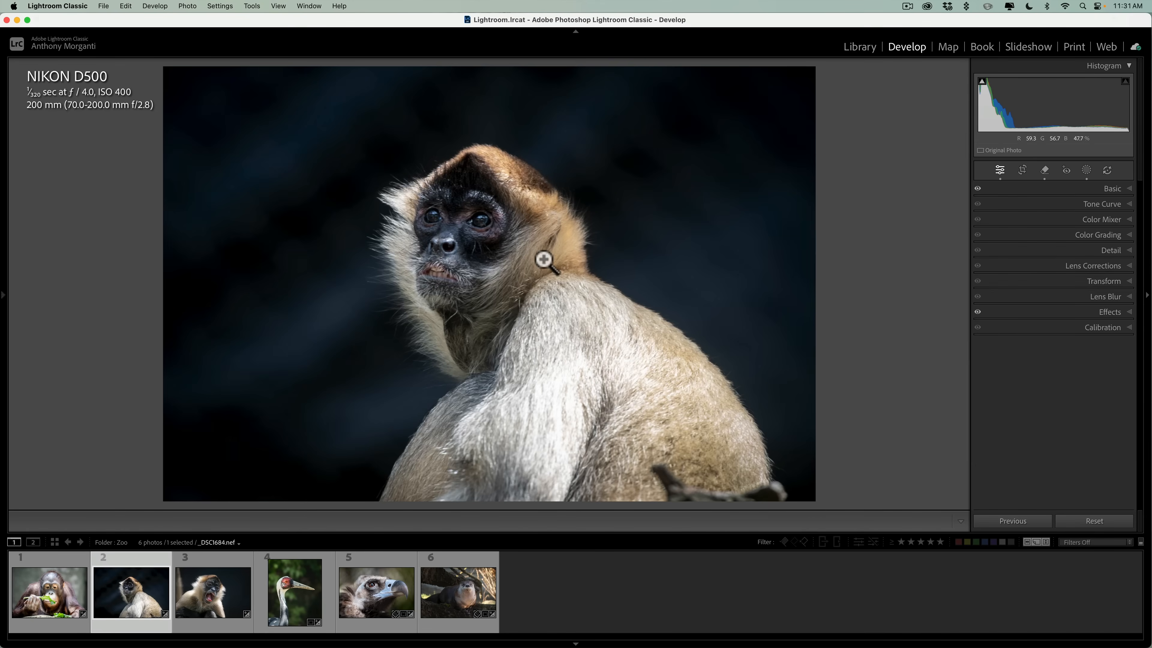
{"action": "key", "text": "backslash"}
{"action": "key", "text": "backslash"}
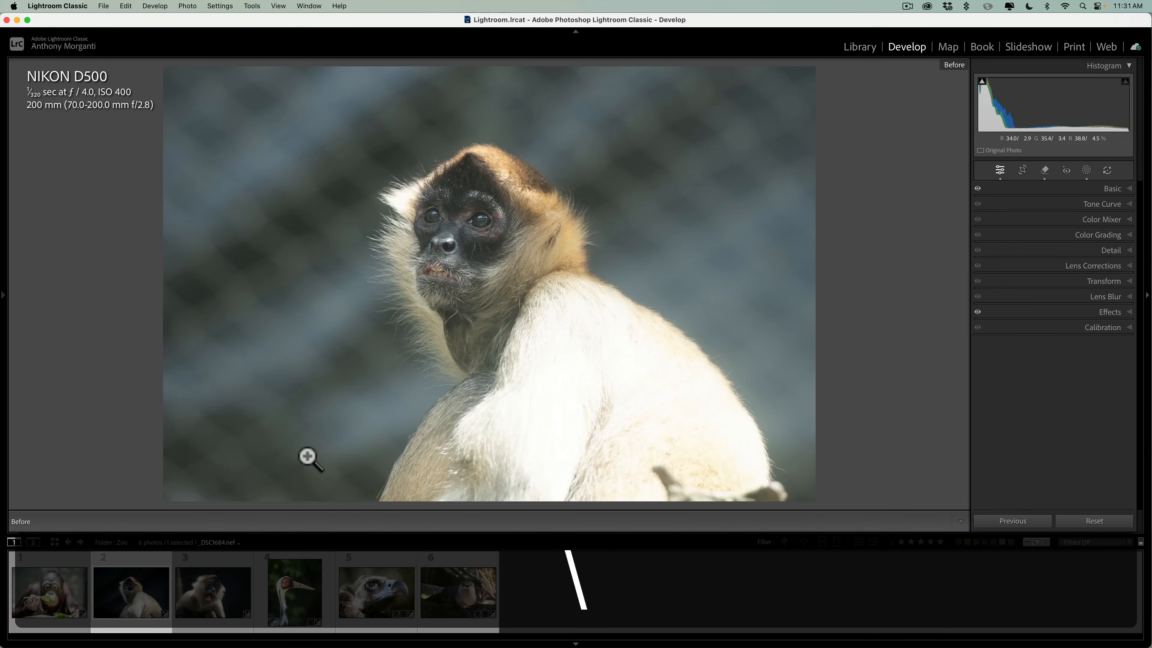
{"action": "key", "text": "backslash"}
{"action": "key", "text": "backslash"}
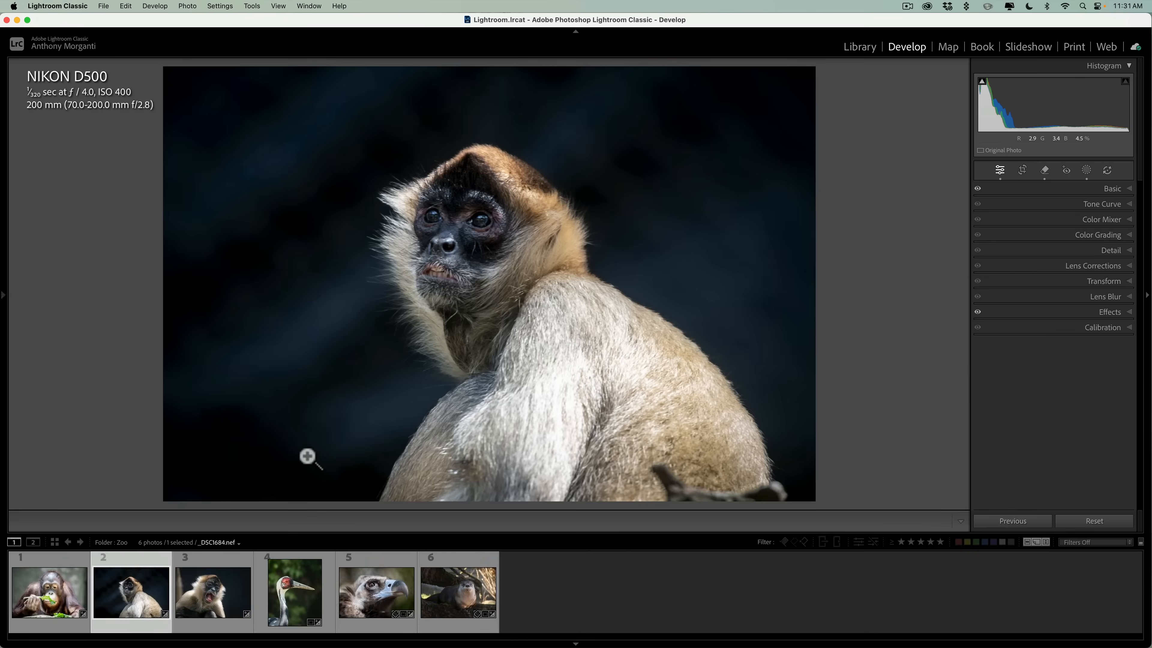
{"action": "key", "text": "backslash"}
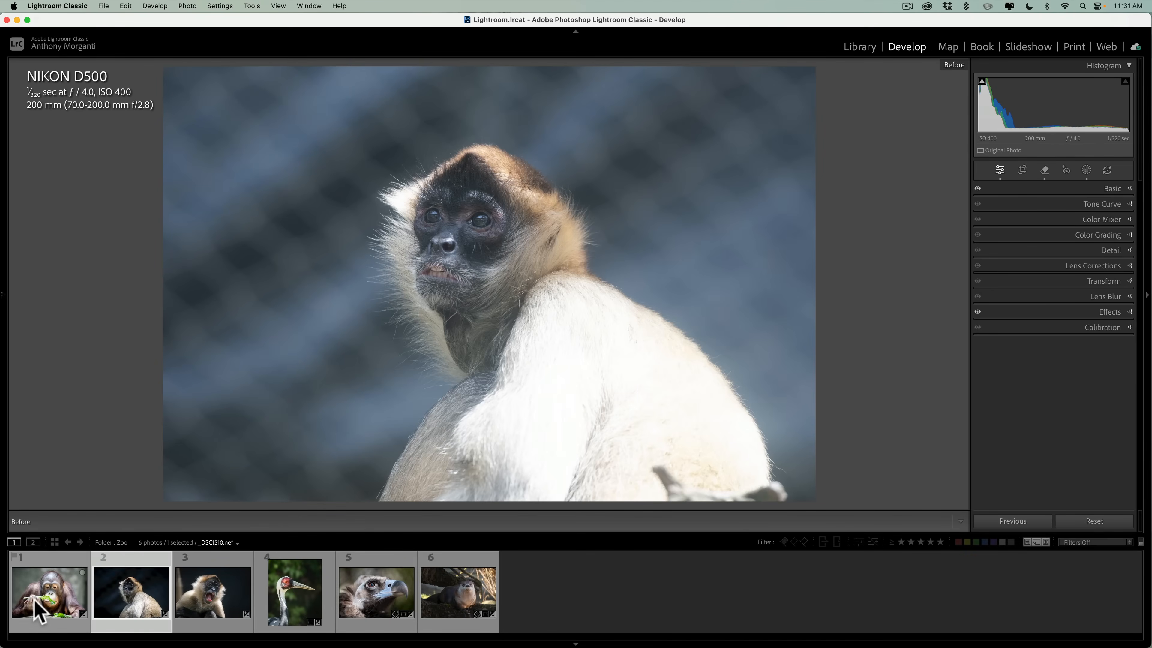
Open the orangutan photo and compare it before and after the edits several times.
{"action": "left_click", "coordinate": [41, 605]}
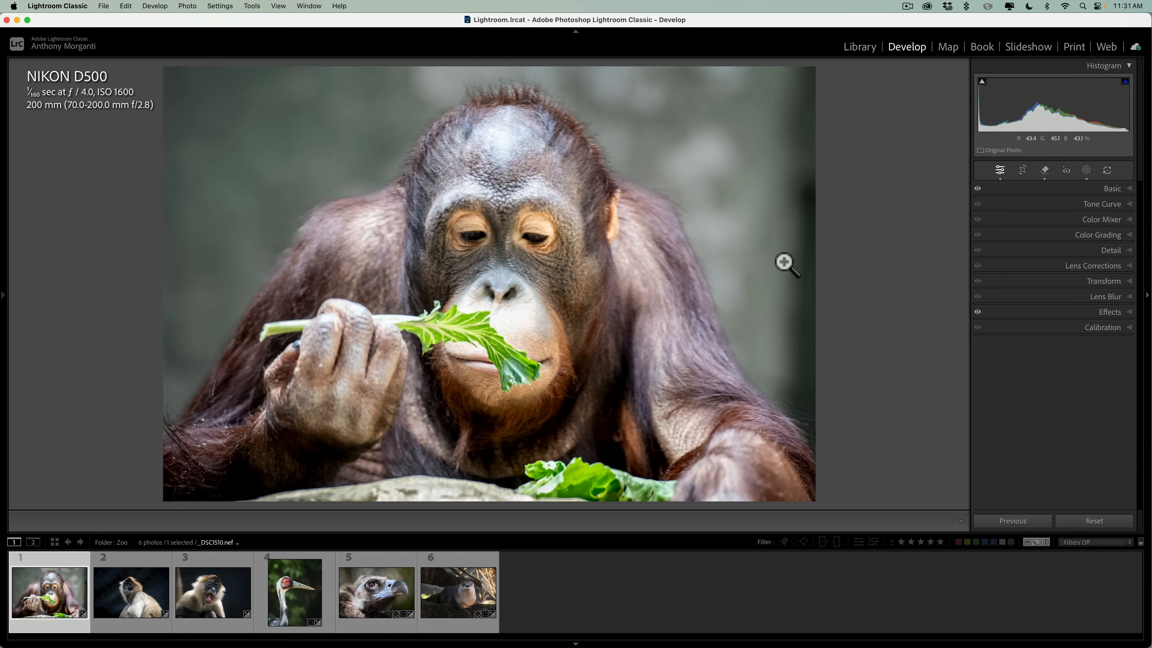
{"action": "key", "text": "backslash"}
{"action": "key", "text": "backslash"}
{"action": "key", "text": "backslash"}
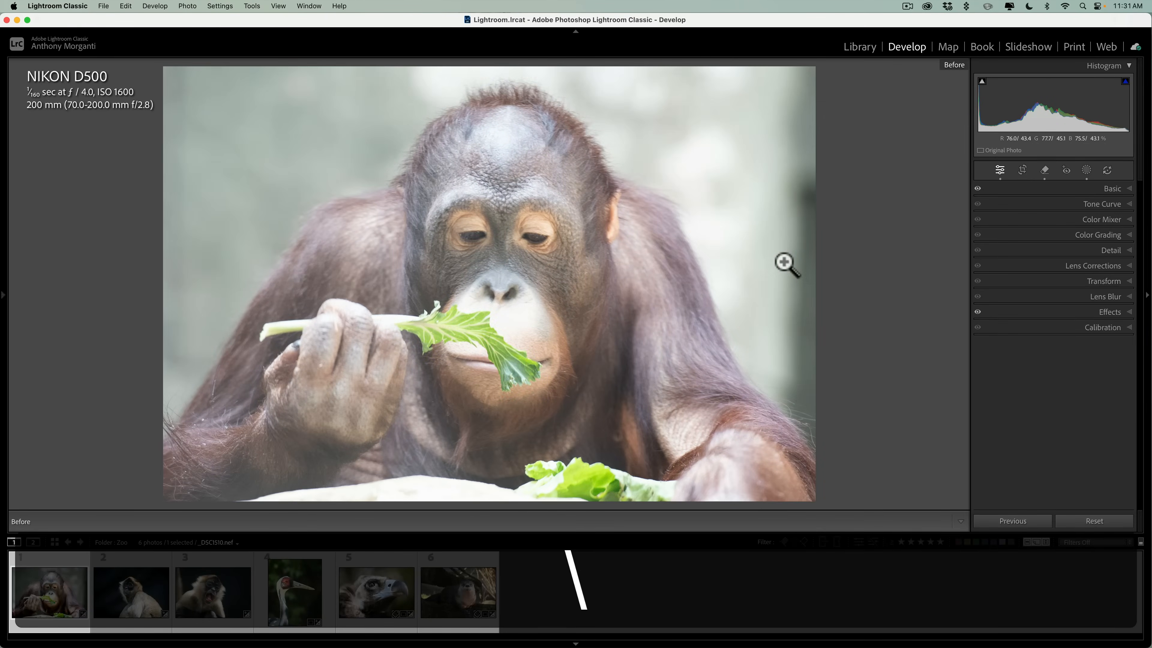
{"action": "key", "text": "backslash"}
{"action": "key", "text": "backslash"}
{"action": "key", "text": "backslash"}
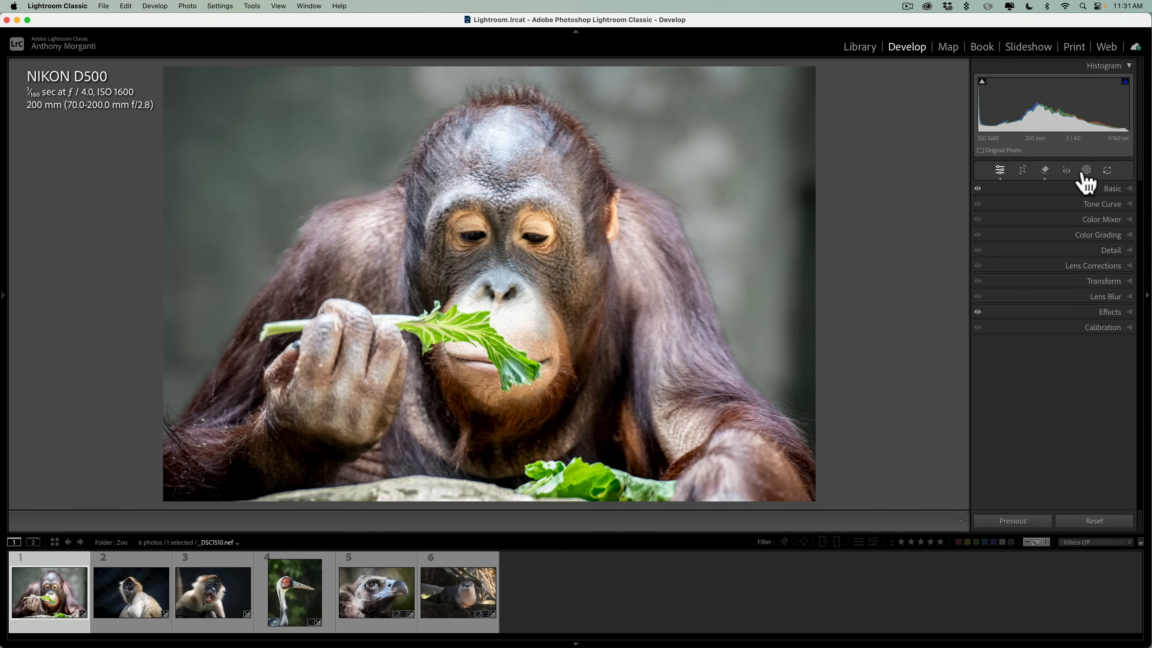
Set the orangutan photo's reflection removal quality to Best under Distraction Removal.
{"action": "left_click", "coordinate": [1044, 171]}
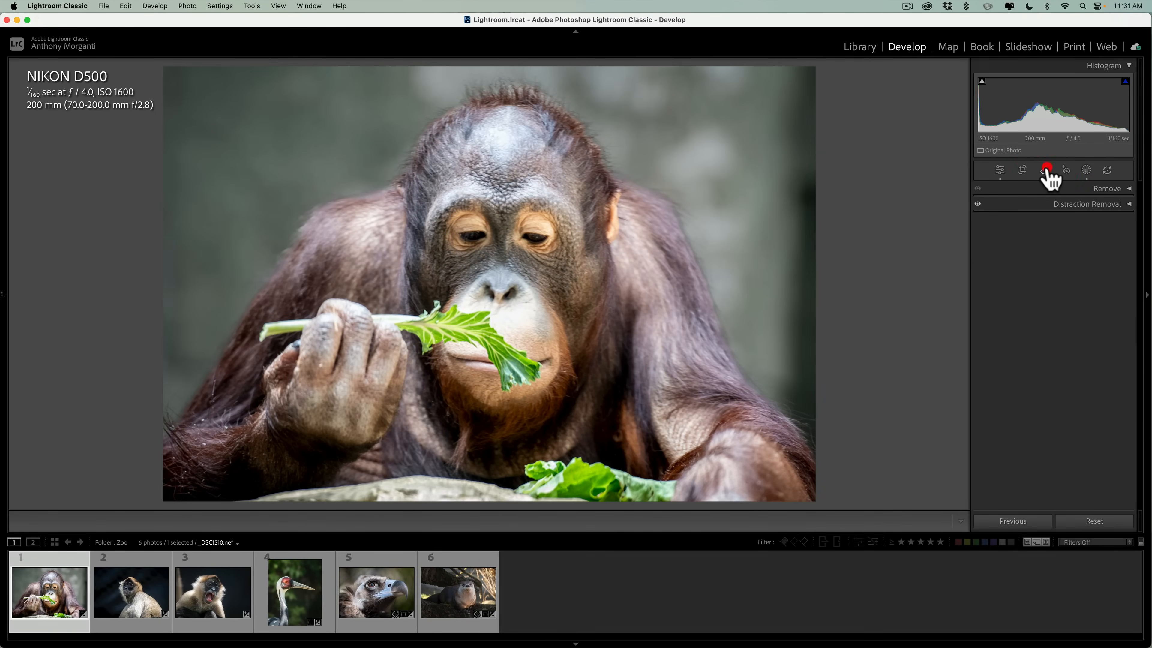
{"action": "left_click", "coordinate": [1090, 203]}
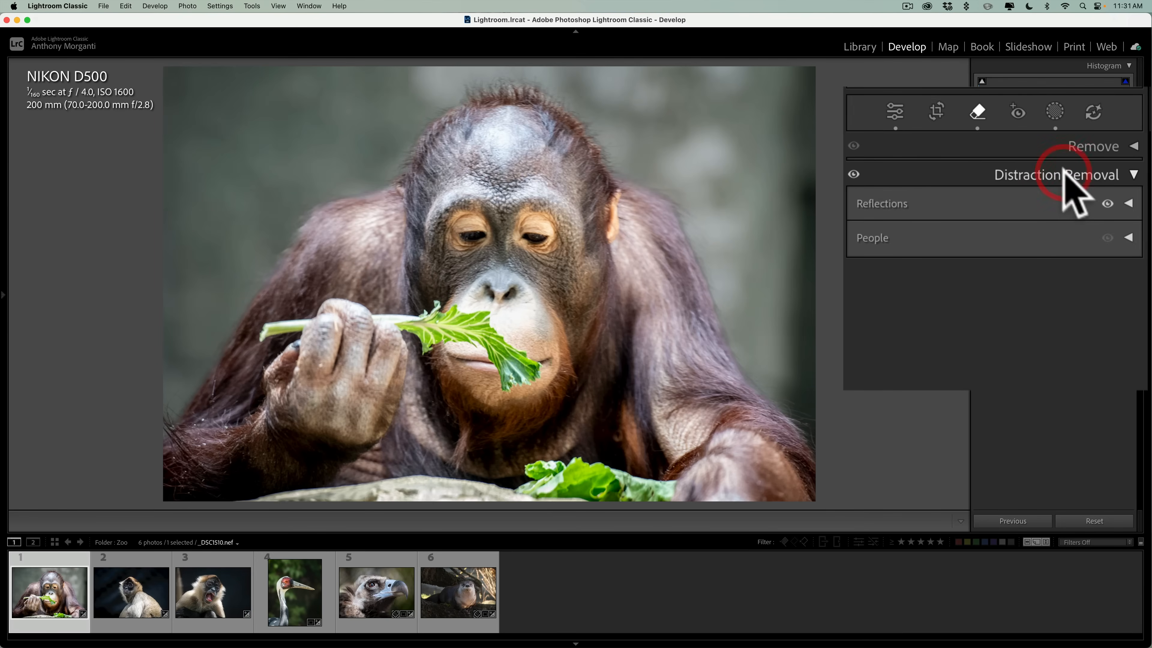
{"action": "left_click", "coordinate": [1125, 220]}
{"action": "left_click", "coordinate": [941, 283]}
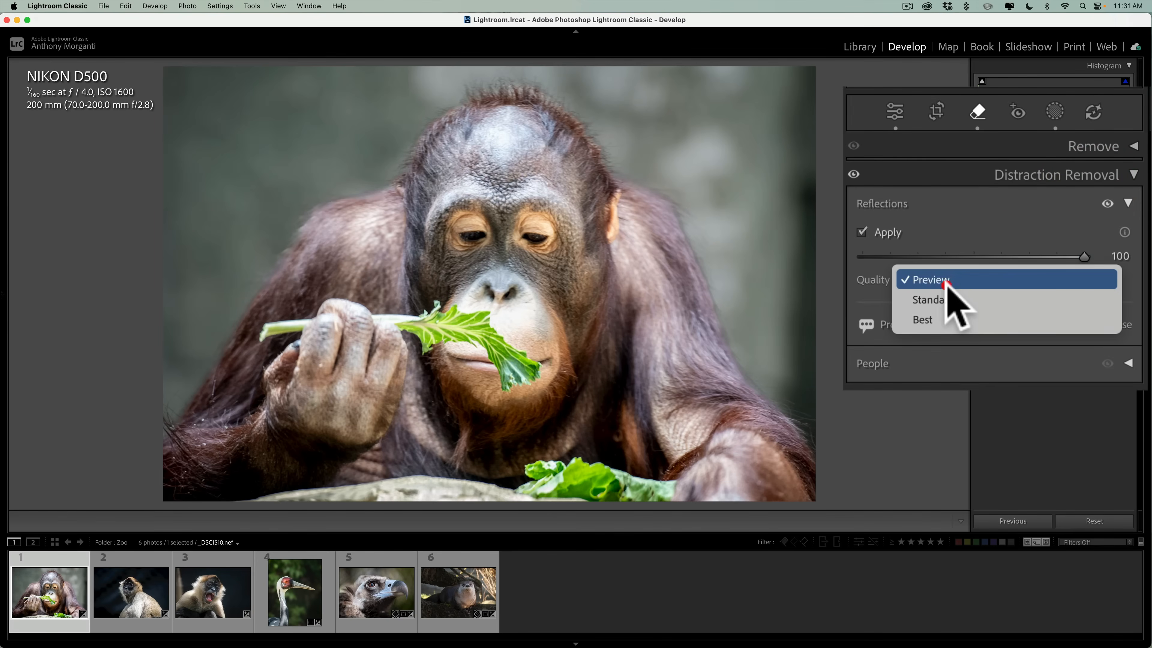
{"action": "left_click", "coordinate": [934, 318]}
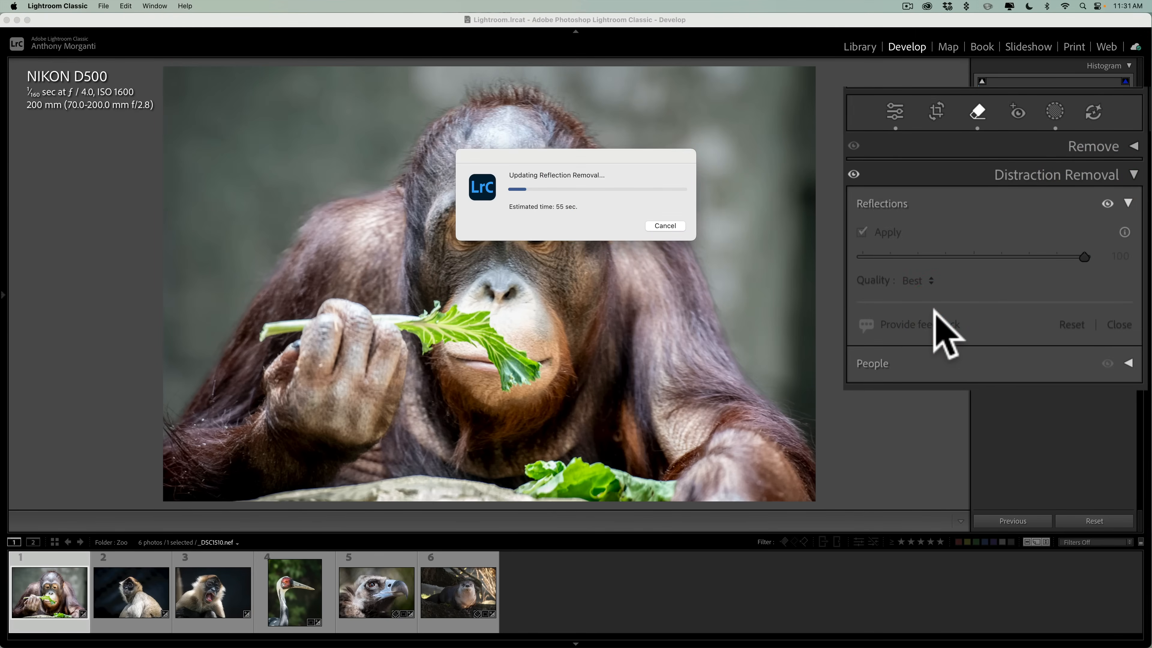